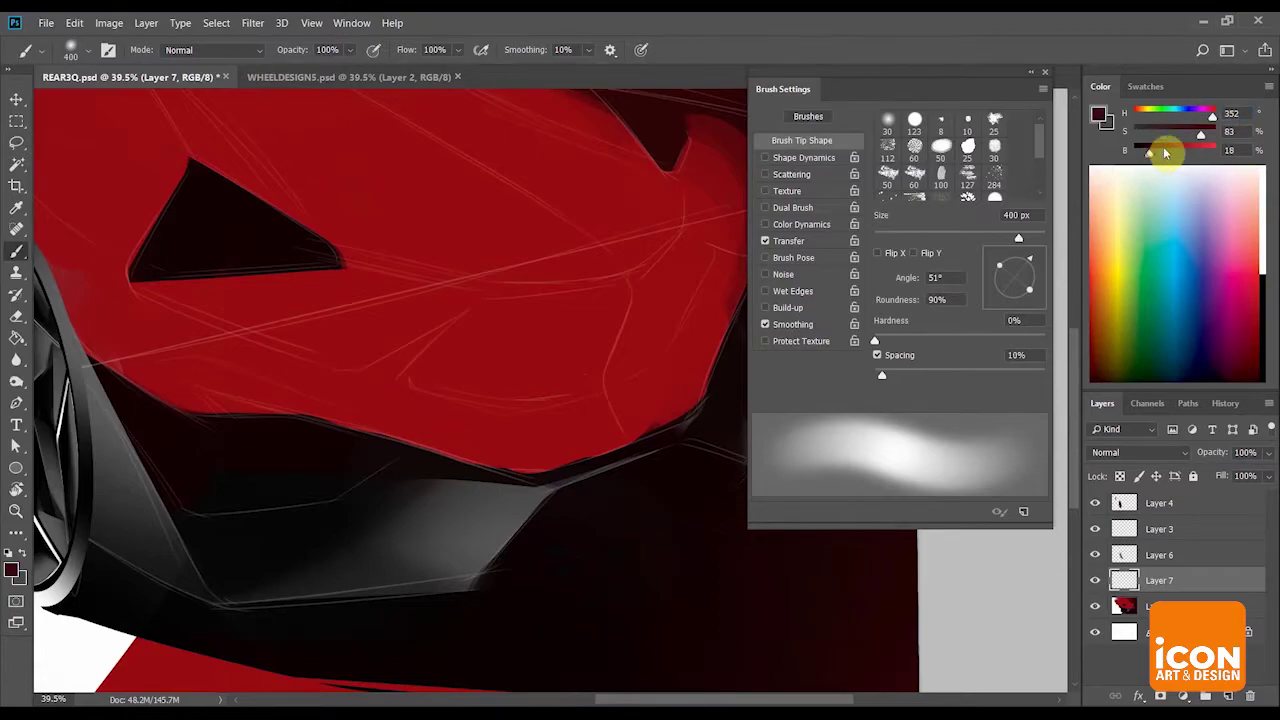
Paint a soft dark maroon shadow across the red rear panel on Layer 7 with the brush at 62% hardness.
{"action": "key", "text": "z"}
{"action": "mouse_move", "coordinate": [583, 297]}
{"action": "left_mouse_down"}
{"action": "mouse_move", "coordinate": [598, 298]}
{"action": "mouse_move", "coordinate": [543, 366]}
{"action": "mouse_move", "coordinate": [497, 355]}
{"action": "left_mouse_up"}
{"action": "key", "text": "b"}
{"action": "left_click", "coordinate": [977, 342]}
{"action": "key", "text": "bracketright"}
{"action": "key", "text": "bracketright"}
{"action": "mouse_move", "coordinate": [264, 423]}
{"action": "left_mouse_down"}
{"action": "mouse_move", "coordinate": [424, 467]}
{"action": "mouse_move", "coordinate": [292, 431]}
{"action": "mouse_move", "coordinate": [408, 461]}
{"action": "mouse_move", "coordinate": [343, 443]}
{"action": "mouse_move", "coordinate": [514, 427]}
{"action": "mouse_move", "coordinate": [436, 450]}
{"action": "mouse_move", "coordinate": [401, 442]}
{"action": "mouse_move", "coordinate": [555, 411]}
{"action": "mouse_move", "coordinate": [397, 458]}
{"action": "mouse_move", "coordinate": [383, 456]}
{"action": "mouse_move", "coordinate": [573, 405]}
{"action": "mouse_move", "coordinate": [438, 456]}
{"action": "mouse_move", "coordinate": [551, 414]}
{"action": "mouse_move", "coordinate": [543, 424]}
{"action": "mouse_move", "coordinate": [628, 336]}
{"action": "mouse_move", "coordinate": [584, 393]}
{"action": "mouse_move", "coordinate": [656, 300]}
{"action": "mouse_move", "coordinate": [610, 318]}
{"action": "mouse_move", "coordinate": [676, 281]}
{"action": "mouse_move", "coordinate": [648, 219]}
{"action": "mouse_move", "coordinate": [423, 254]}
{"action": "mouse_move", "coordinate": [439, 177]}
{"action": "mouse_move", "coordinate": [590, 195]}
{"action": "left_mouse_up"}
Lasso a freehand selection around the black triangular vent, the red panel above it and part of the dark shadow.
{"action": "key", "text": "r"}
{"action": "key", "text": "e"}
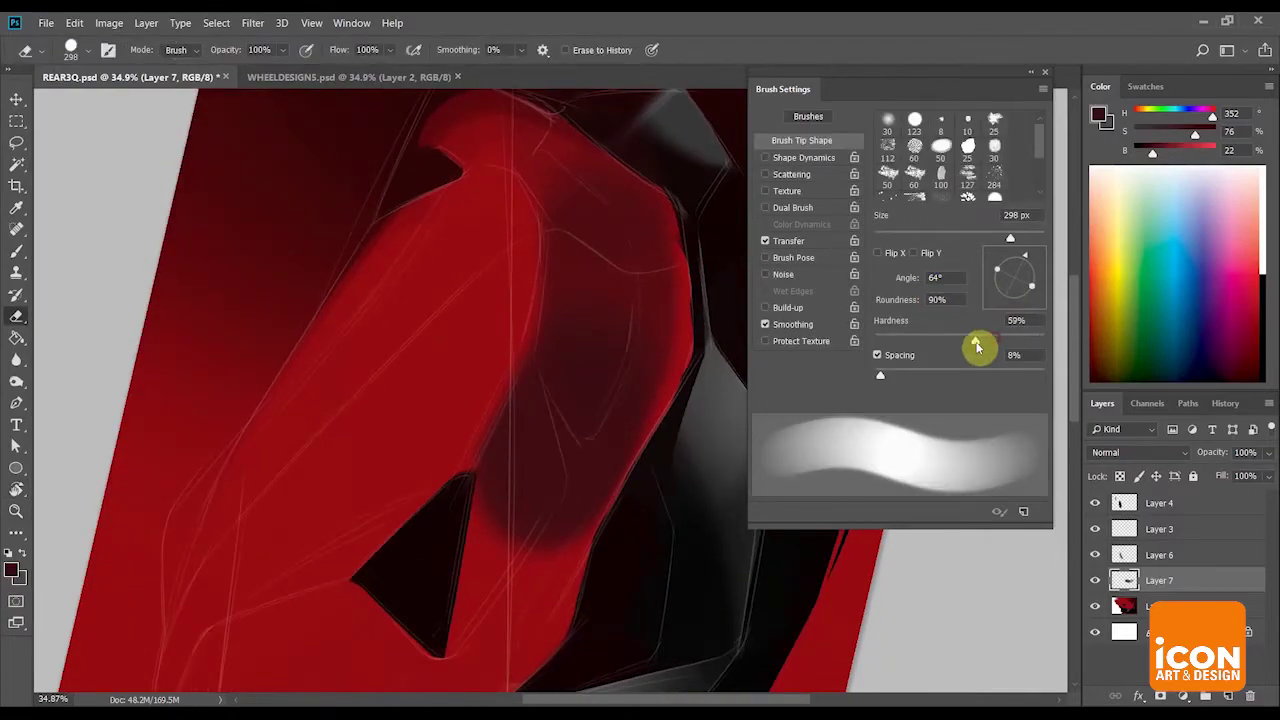
{"action": "key", "text": "r"}
{"action": "mouse_move", "coordinate": [314, 592]}
{"action": "left_mouse_down"}
{"action": "mouse_move", "coordinate": [571, 391]}
{"action": "mouse_move", "coordinate": [571, 286]}
{"action": "mouse_move", "coordinate": [606, 274]}
{"action": "mouse_move", "coordinate": [473, 383]}
{"action": "left_mouse_up"}
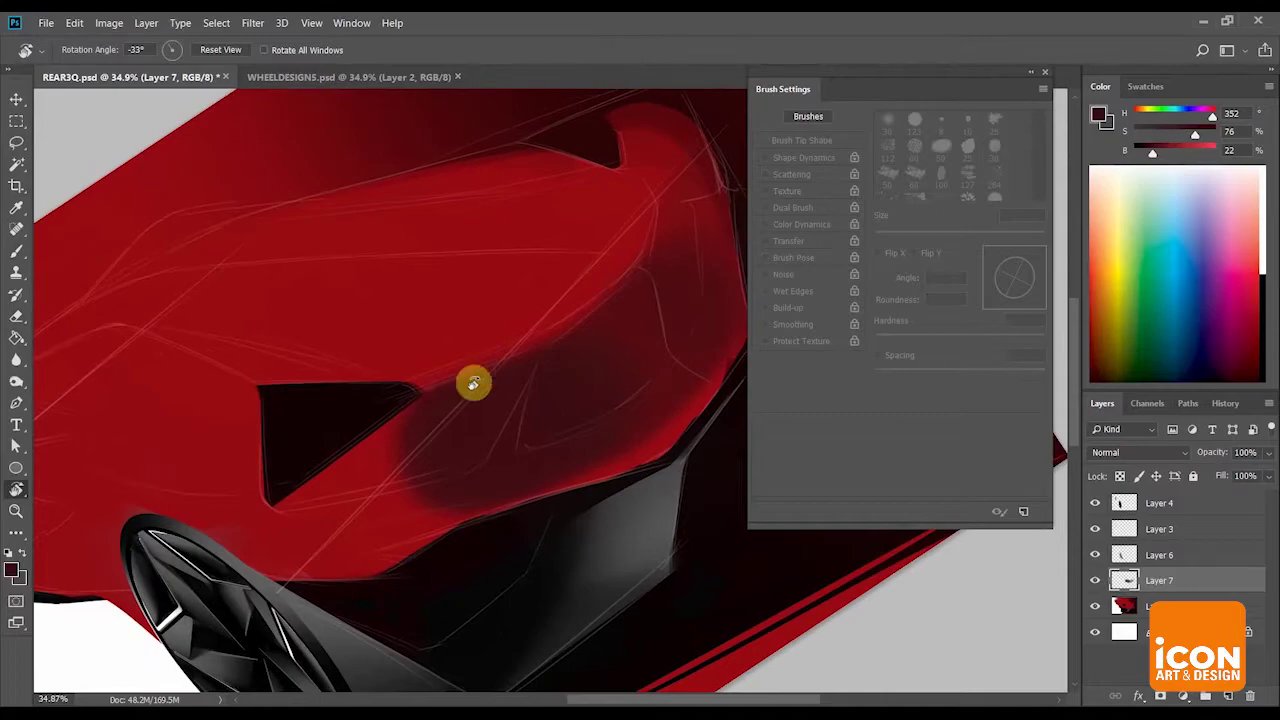
{"action": "key", "text": "l"}
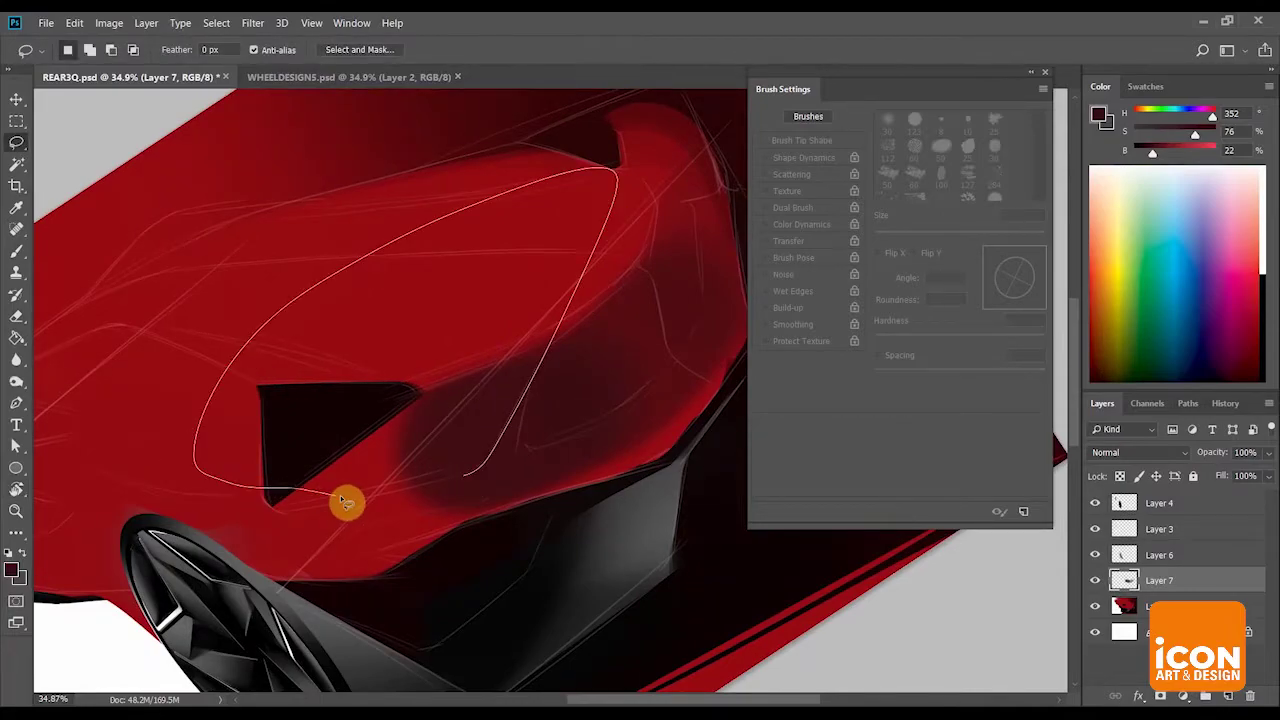
{"action": "left_click_drag", "start_coordinate": [357, 505], "coordinate": [450, 490]}
{"action": "key", "text": "r"}
{"action": "mouse_move", "coordinate": [590, 240]}
{"action": "left_mouse_down"}
{"action": "mouse_move", "coordinate": [626, 254]}
{"action": "mouse_move", "coordinate": [600, 340]}
{"action": "left_mouse_up"}
{"action": "left_click_drag", "start_coordinate": [638, 216], "coordinate": [660, 229]}
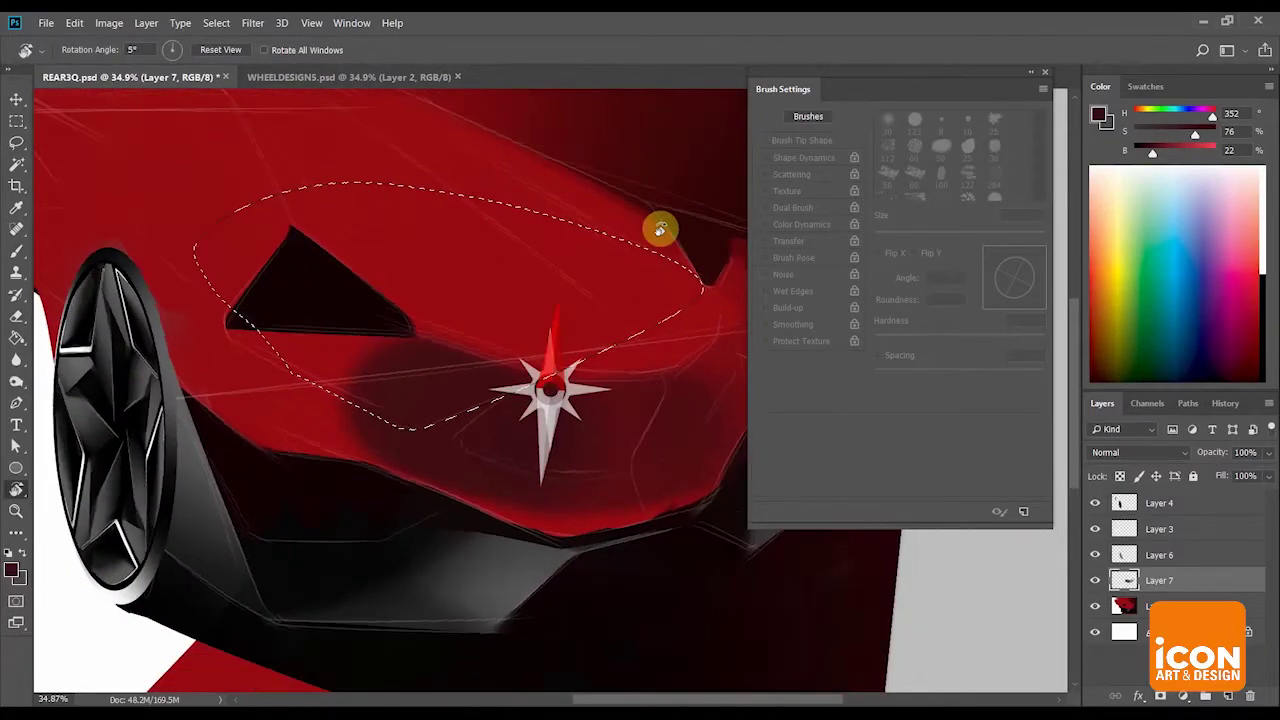
Erase the maroon shadow inside the selection with a 600 px eraser at 56% hardness, leaving a crisp crease below the vent.
{"action": "key", "text": "e"}
{"action": "left_click_drag", "start_coordinate": [354, 450], "coordinate": [316, 384]}
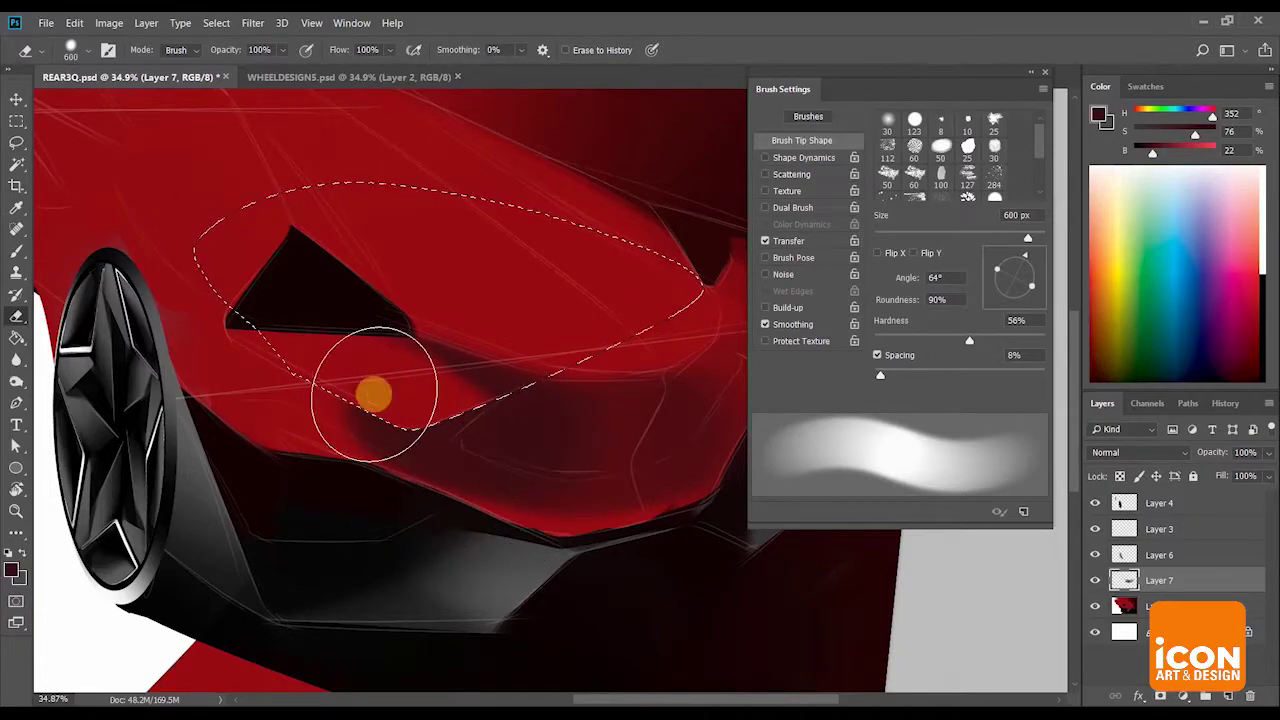
{"action": "left_click_drag", "start_coordinate": [374, 395], "coordinate": [537, 517]}
{"action": "key", "text": "r"}
{"action": "mouse_move", "coordinate": [598, 232]}
{"action": "left_mouse_down"}
{"action": "mouse_move", "coordinate": [557, 229]}
{"action": "mouse_move", "coordinate": [592, 238]}
{"action": "left_mouse_up"}
{"action": "left_click_drag", "start_coordinate": [624, 229], "coordinate": [617, 226]}
{"action": "left_click_drag", "start_coordinate": [479, 364], "coordinate": [437, 391]}
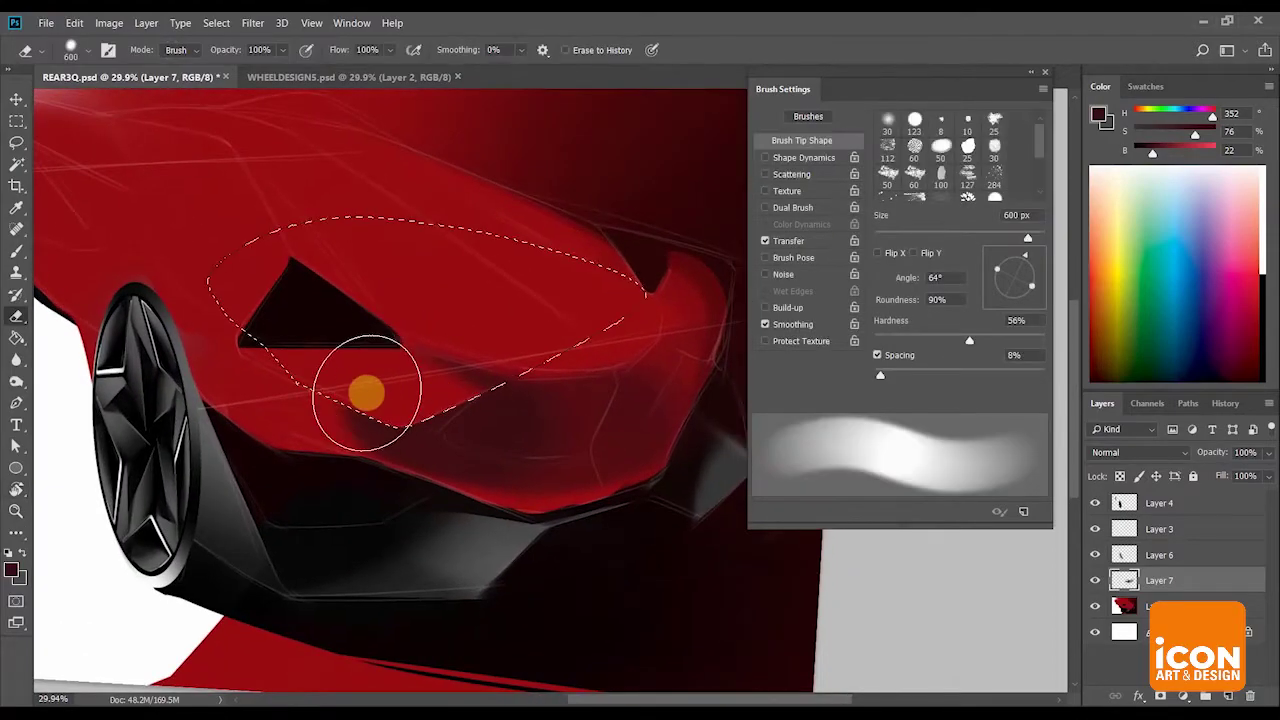
Add to and trim the lasso selection so its edge follows the vent's outer side and the crease below it.
{"action": "key", "text": "r"}
{"action": "left_click_drag", "start_coordinate": [532, 206], "coordinate": [523, 206]}
{"action": "mouse_move", "coordinate": [467, 329]}
{"action": "left_mouse_down"}
{"action": "mouse_move", "coordinate": [503, 315]}
{"action": "mouse_move", "coordinate": [543, 326]}
{"action": "mouse_move", "coordinate": [623, 260]}
{"action": "mouse_move", "coordinate": [526, 363]}
{"action": "mouse_move", "coordinate": [429, 272]}
{"action": "left_mouse_up"}
{"action": "key", "text": "r"}
{"action": "key", "text": "l"}
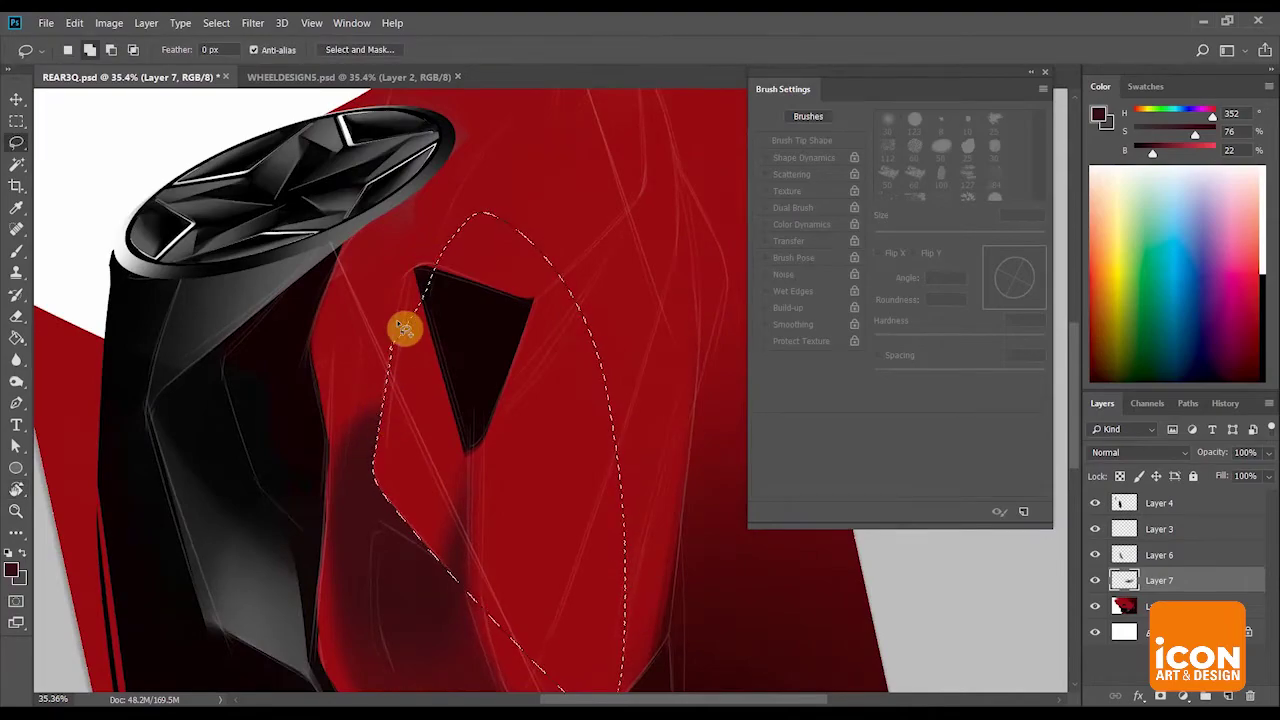
{"action": "left_click_drag", "start_coordinate": [441, 388], "coordinate": [440, 391]}
{"action": "key", "text": "z"}
{"action": "left_click_drag", "start_coordinate": [409, 328], "coordinate": [437, 337]}
{"action": "key", "text": "r"}
{"action": "left_click_drag", "start_coordinate": [521, 181], "coordinate": [536, 194]}
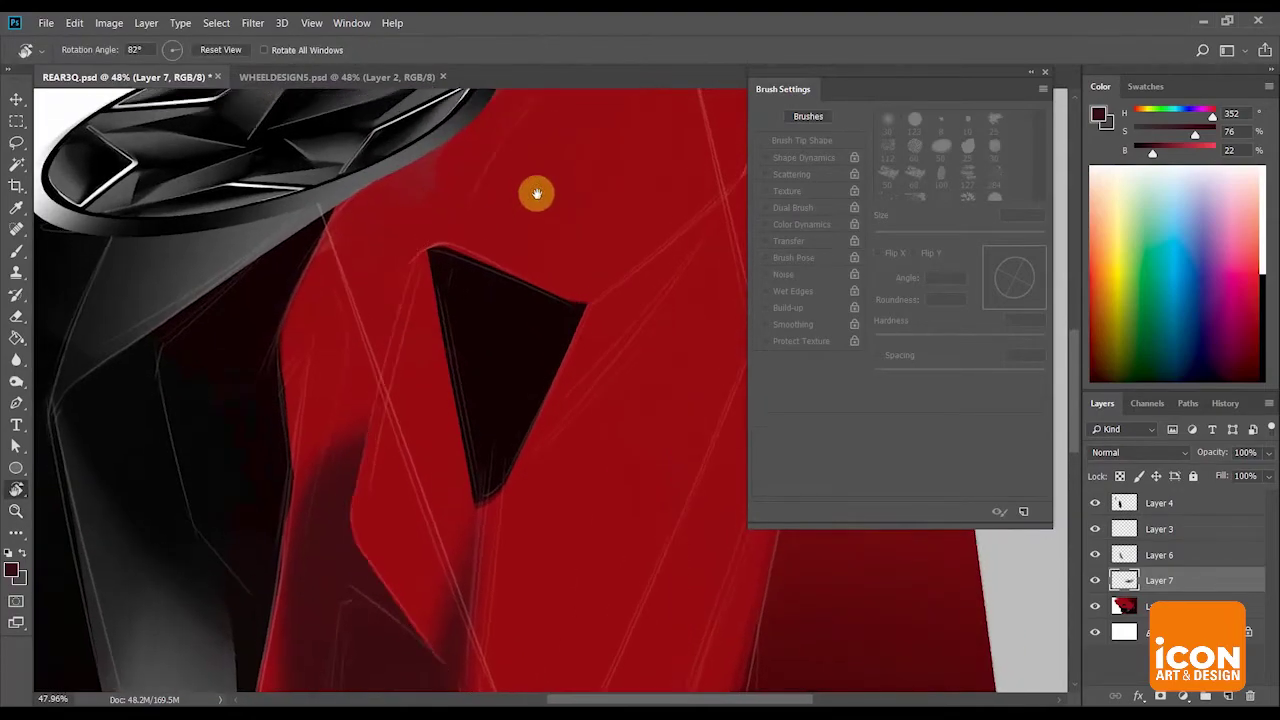
{"action": "key", "text": "l"}
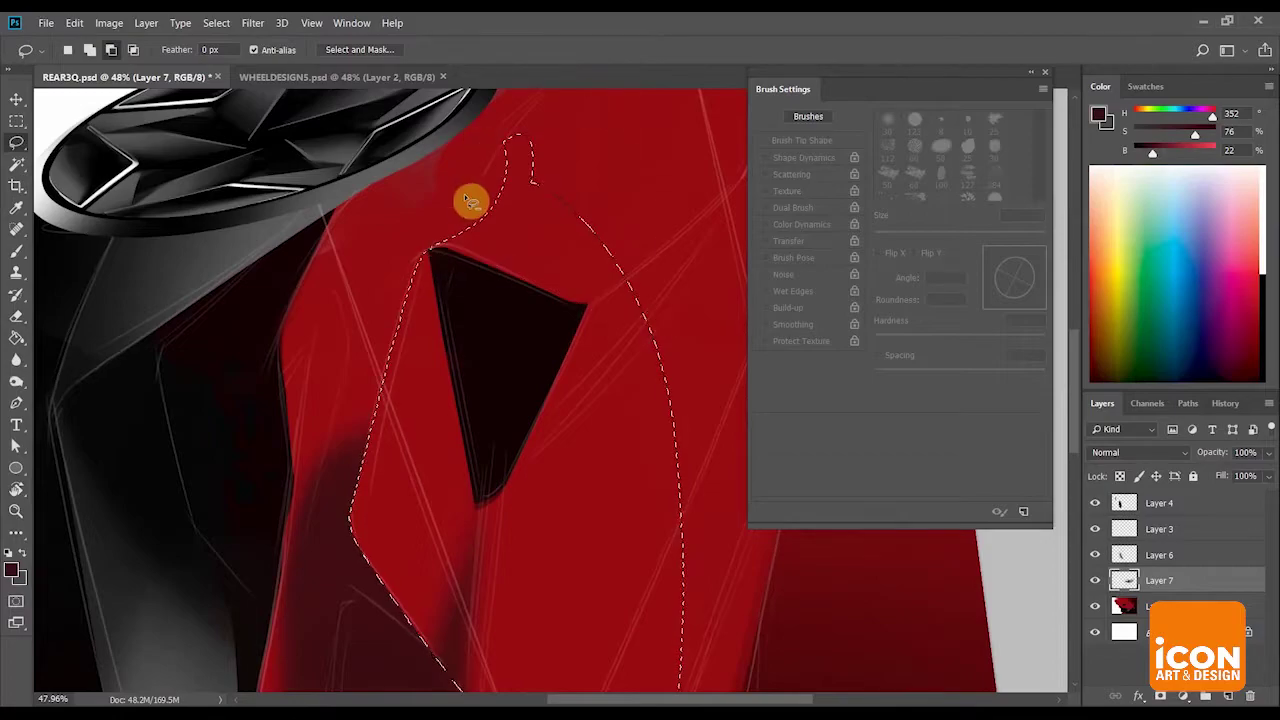
Sample the vent's near-black color and brush a dark shadow beneath the vent along the selection's lower edge.
{"action": "key", "text": "r"}
{"action": "left_click_drag", "start_coordinate": [434, 164], "coordinate": [415, 338]}
{"action": "key", "text": "z"}
{"action": "left_click_drag", "start_coordinate": [438, 335], "coordinate": [405, 335]}
{"action": "key", "text": "r"}
{"action": "left_click_drag", "start_coordinate": [535, 226], "coordinate": [446, 203]}
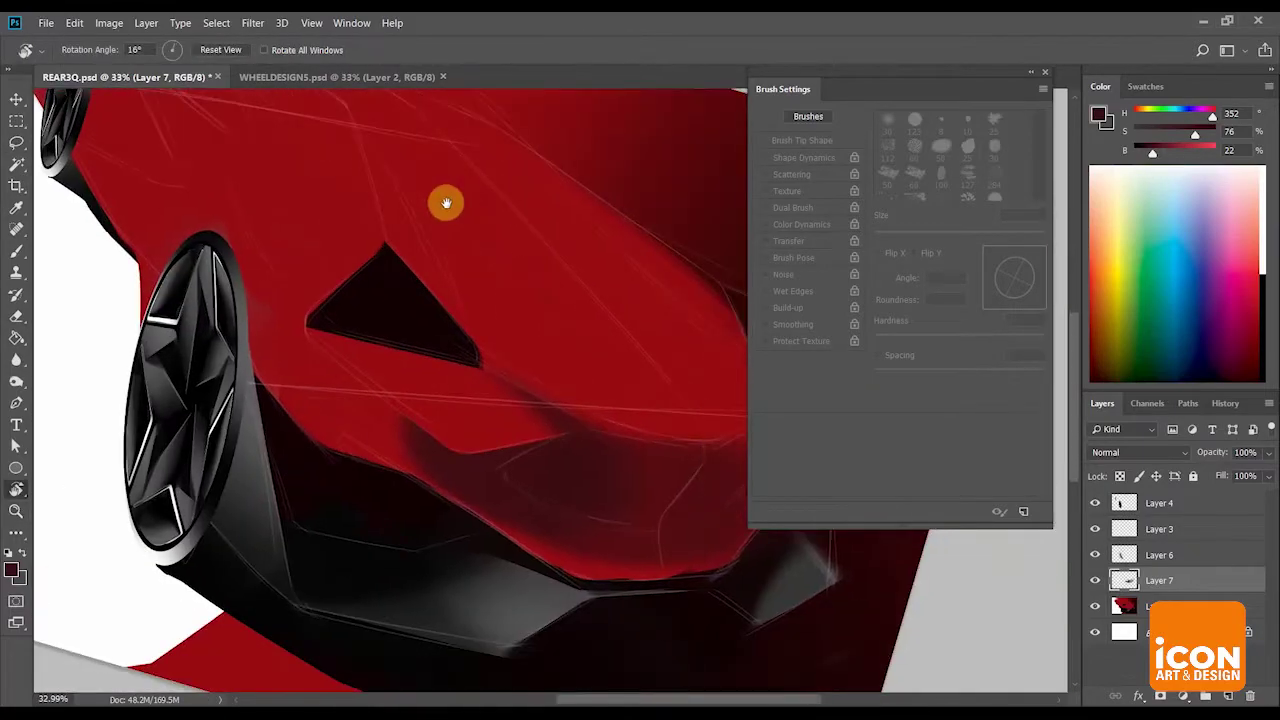
{"action": "key", "text": "b"}
{"action": "left_click", "coordinate": [569, 470], "text": "alt"}
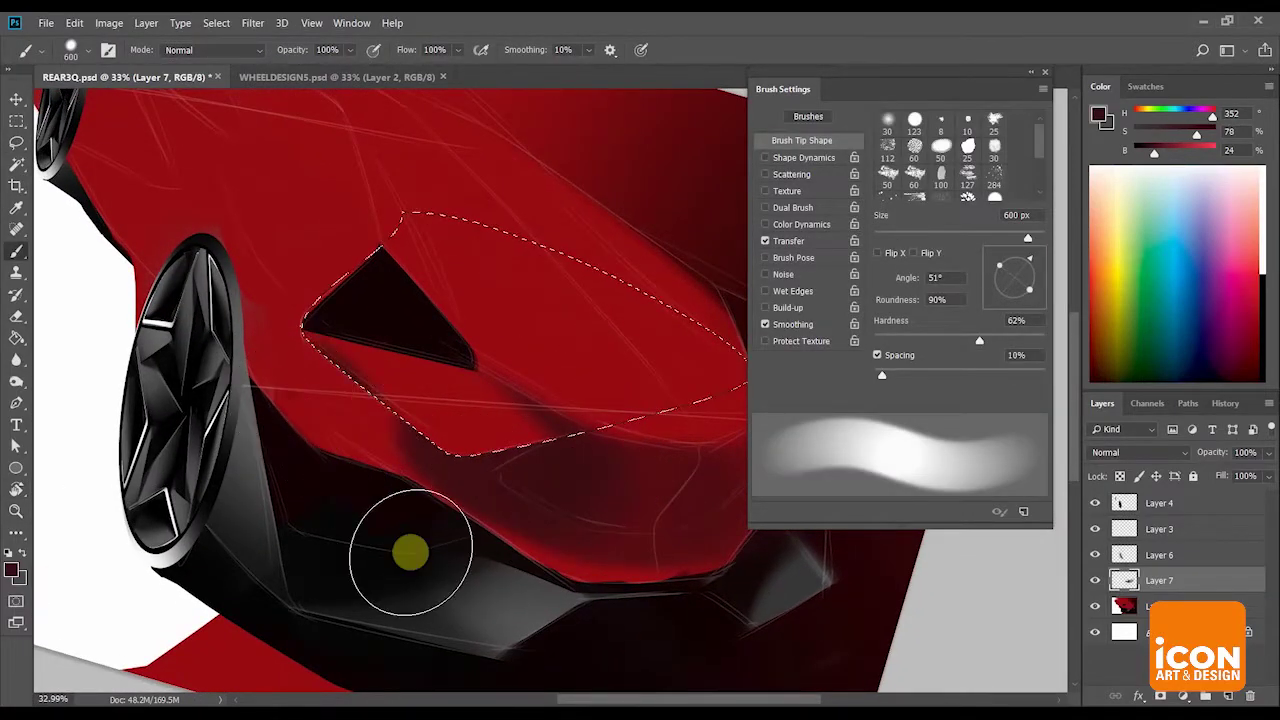
{"action": "left_click", "coordinate": [350, 325], "text": "alt"}
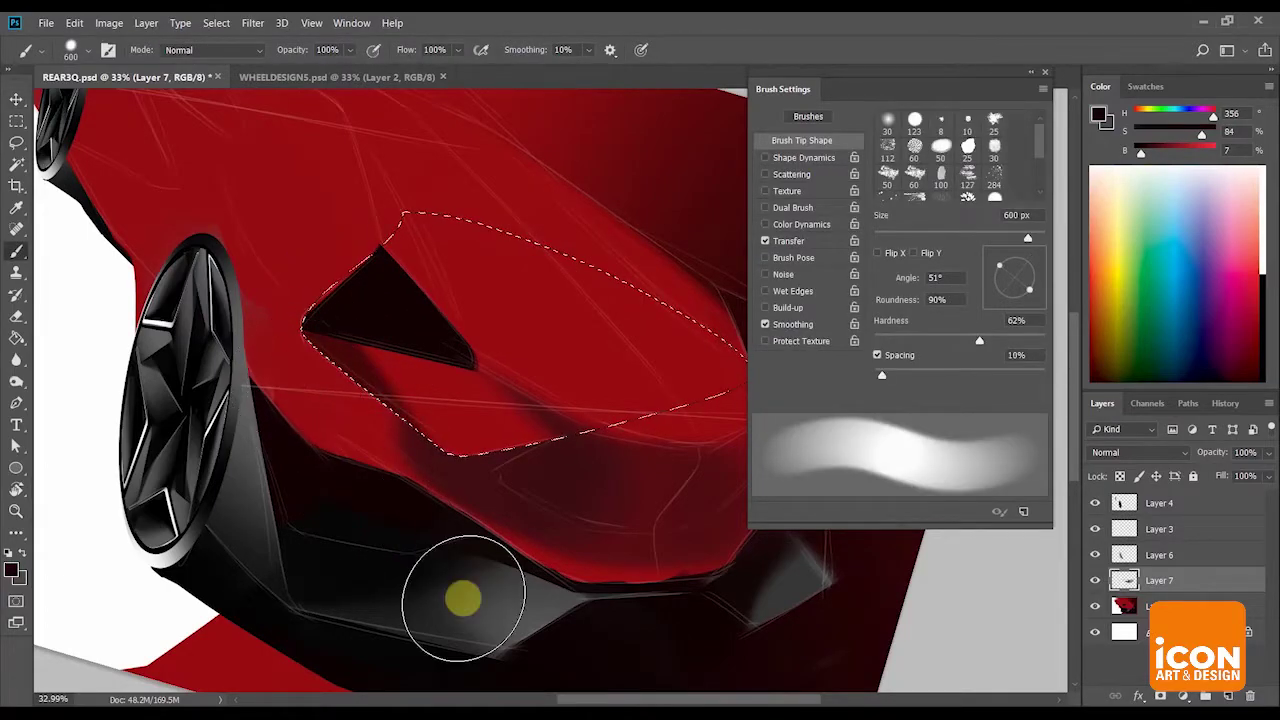
Soften the dark shadow beneath the vent with the 600 px eraser.
{"action": "mouse_move", "coordinate": [402, 272]}
{"action": "left_mouse_down"}
{"action": "mouse_move", "coordinate": [357, 266]}
{"action": "mouse_move", "coordinate": [390, 262]}
{"action": "left_mouse_up"}
{"action": "key", "text": "r"}
{"action": "mouse_move", "coordinate": [490, 153]}
{"action": "left_mouse_down"}
{"action": "mouse_move", "coordinate": [440, 172]}
{"action": "mouse_move", "coordinate": [442, 184]}
{"action": "left_mouse_up"}
{"action": "key", "text": "e"}
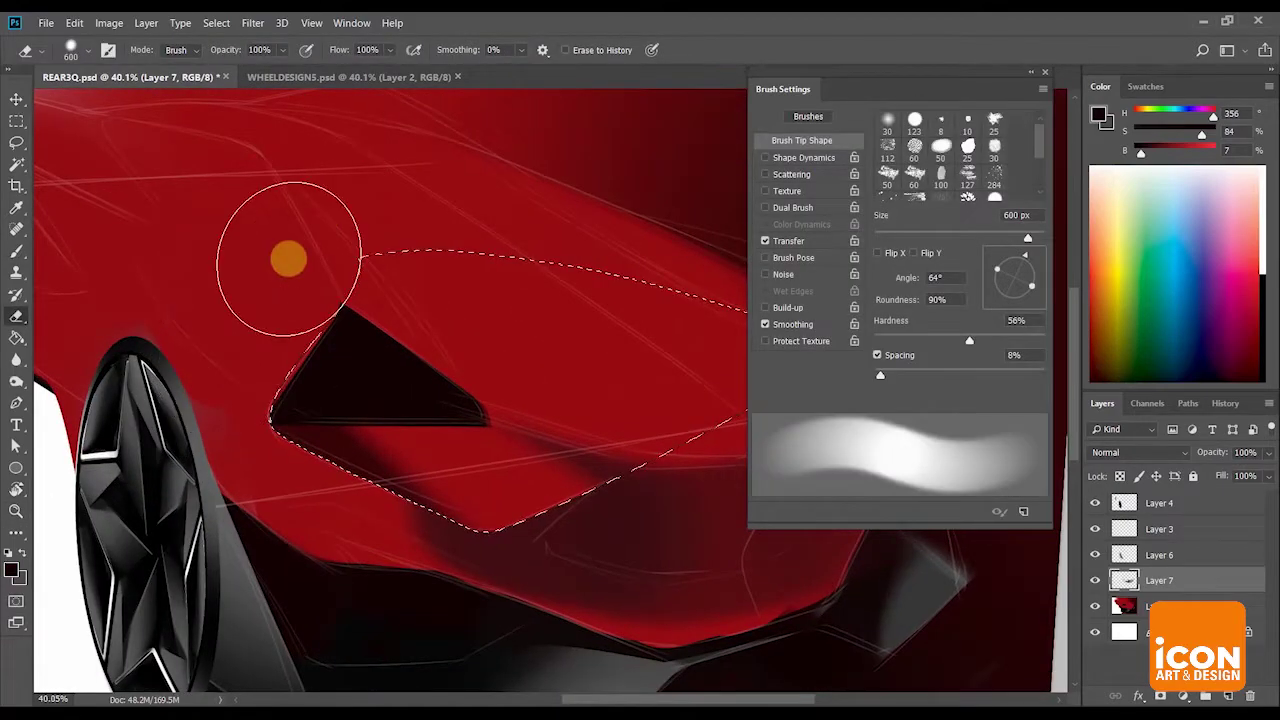
{"action": "mouse_move", "coordinate": [557, 351]}
{"action": "left_mouse_down"}
{"action": "mouse_move", "coordinate": [511, 331]}
{"action": "mouse_move", "coordinate": [620, 265]}
{"action": "mouse_move", "coordinate": [585, 311]}
{"action": "left_mouse_up"}
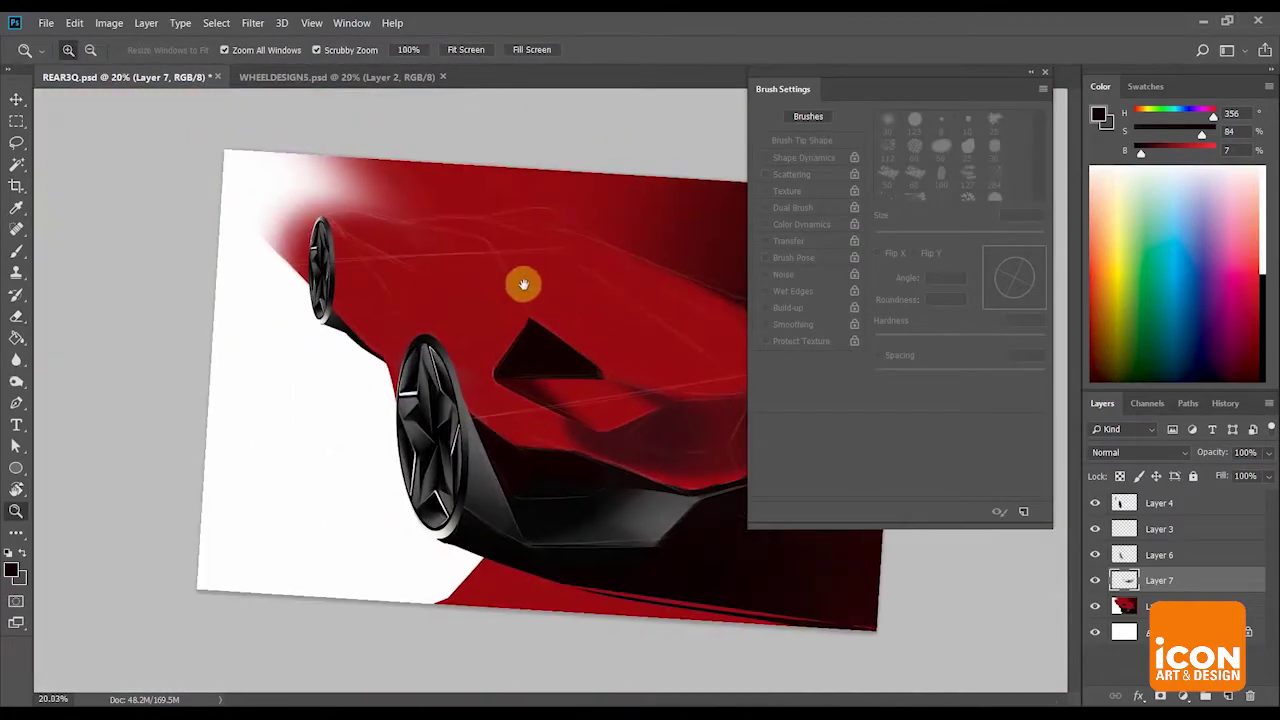
{"action": "left_click", "coordinate": [844, 541]}
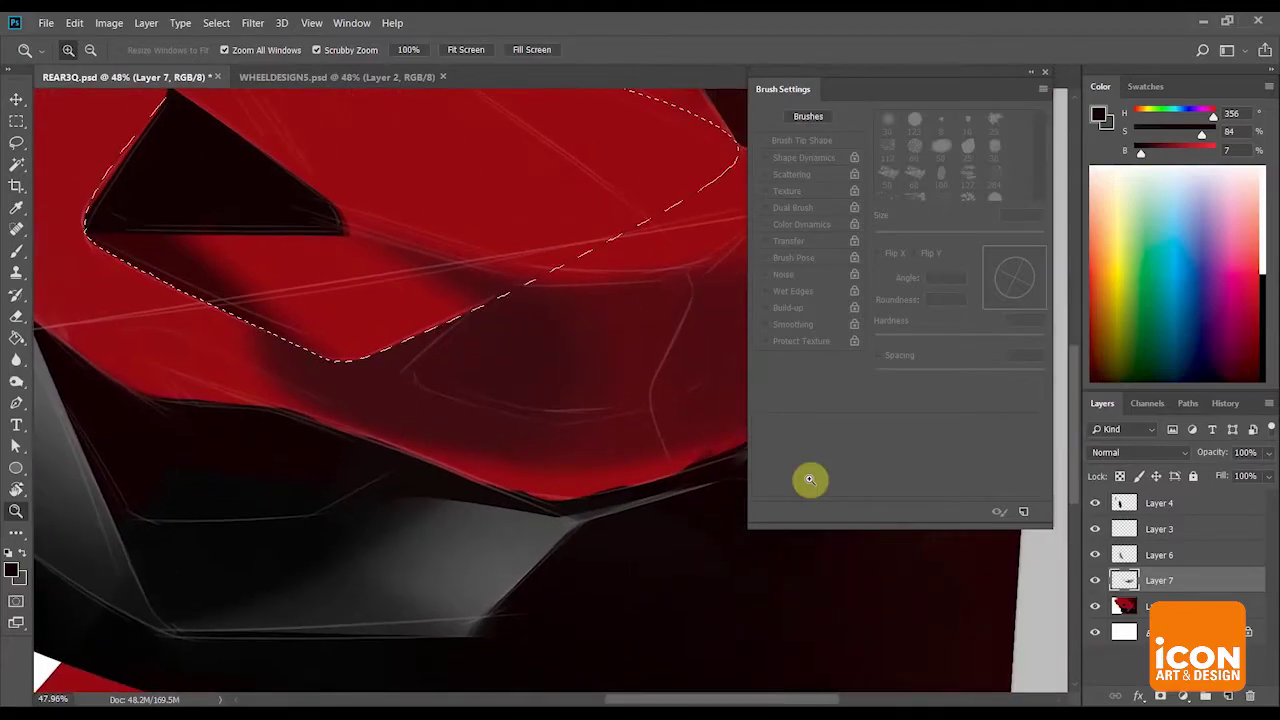
Add a new layer above Layer 7 and sample the car body's red as the brush color.
{"action": "left_click", "coordinate": [1227, 698]}
{"action": "left_click_drag", "start_coordinate": [706, 457], "coordinate": [662, 494]}
{"action": "mouse_move", "coordinate": [662, 494]}
{"action": "left_mouse_down"}
{"action": "mouse_move", "coordinate": [437, 480]}
{"action": "mouse_move", "coordinate": [440, 537]}
{"action": "left_mouse_up"}
{"action": "key", "text": "b"}
{"action": "left_click", "coordinate": [556, 276], "text": "alt"}
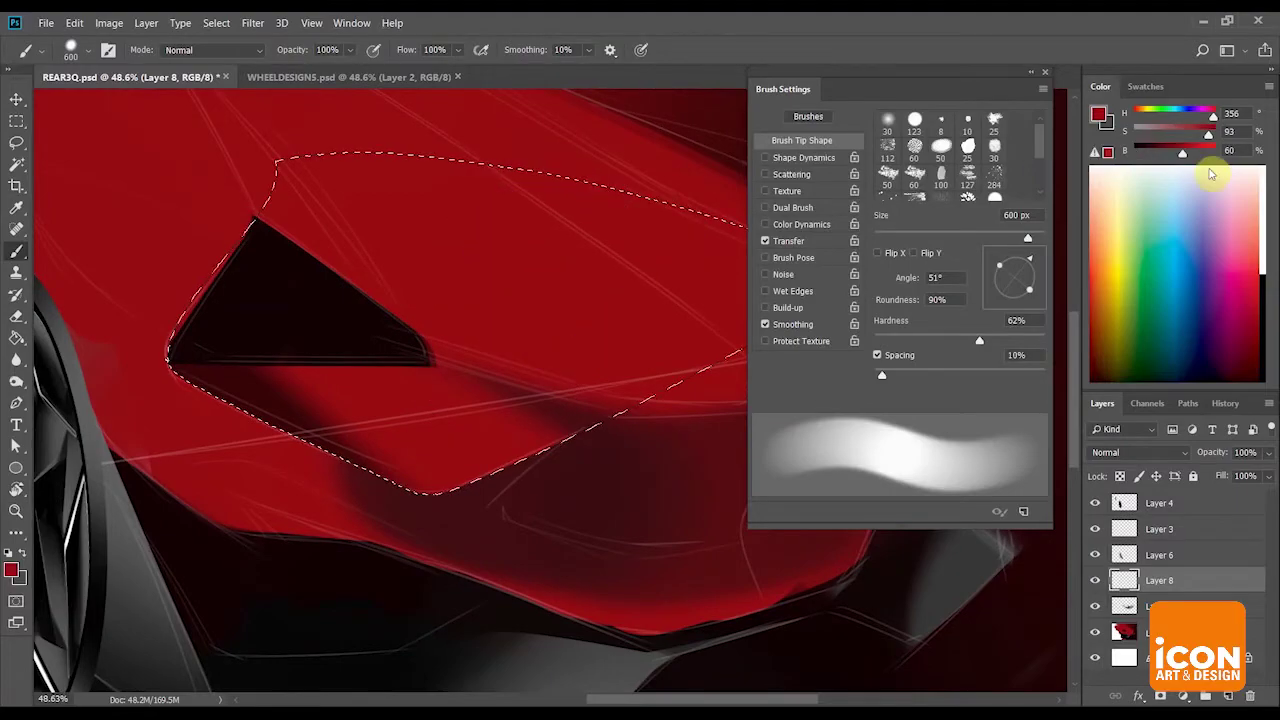
Change the foreground color to a bright orange-red with hue 7, saturation 84% and brightness 100%.
{"action": "left_click_drag", "start_coordinate": [1215, 114], "coordinate": [1137, 119]}
{"action": "left_click_drag", "start_coordinate": [1208, 131], "coordinate": [1260, 168]}
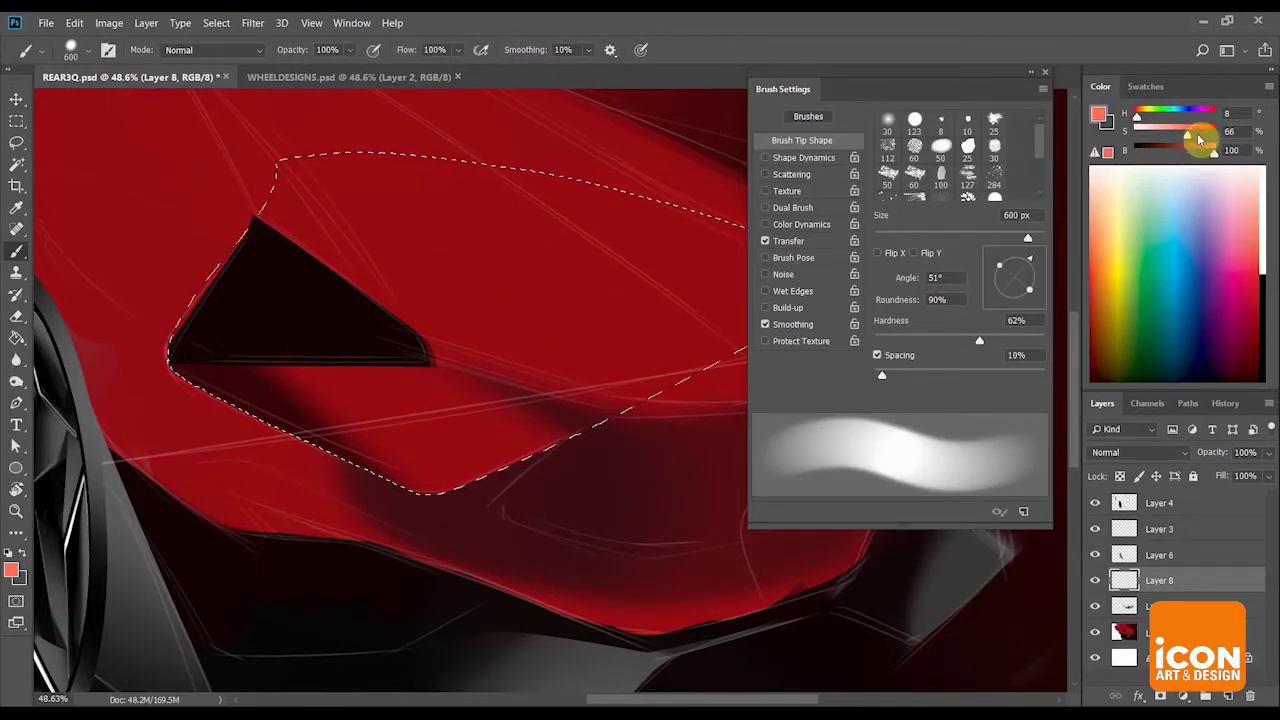
{"action": "left_click", "coordinate": [1208, 133]}
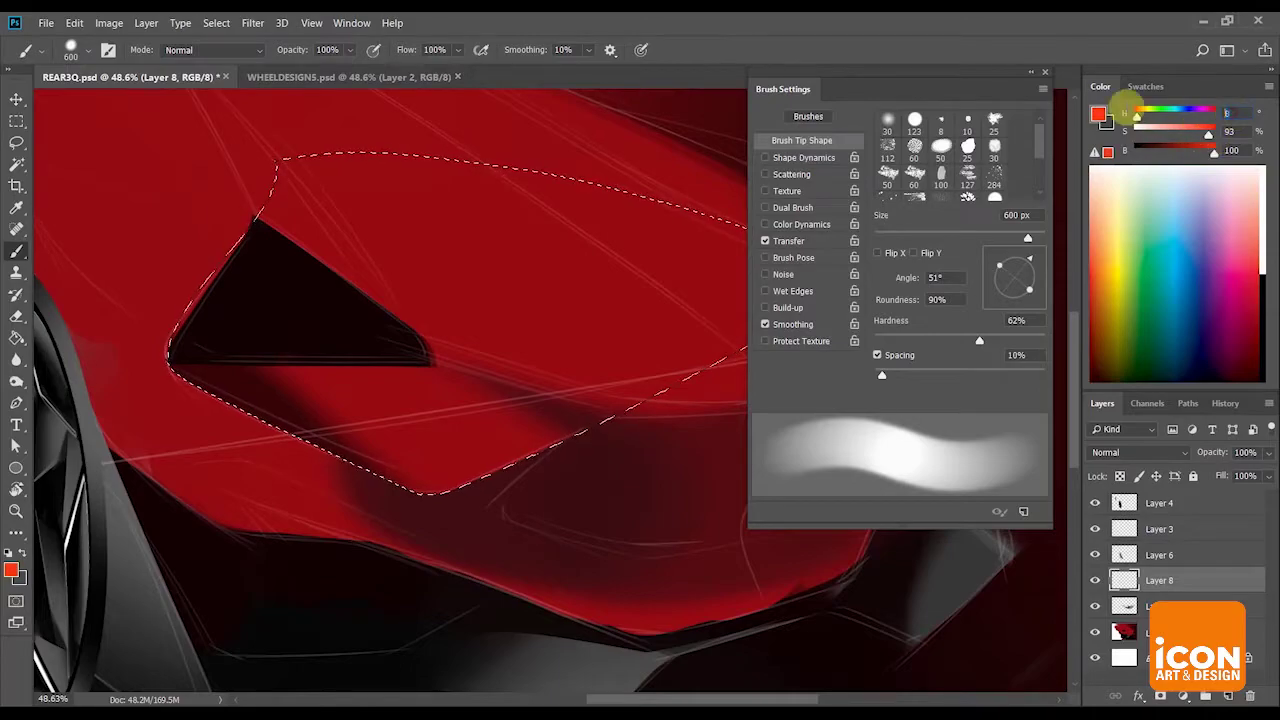
{"action": "left_click_drag", "start_coordinate": [574, 186], "coordinate": [405, 183]}
{"action": "left_click_drag", "start_coordinate": [1208, 135], "coordinate": [1204, 141]}
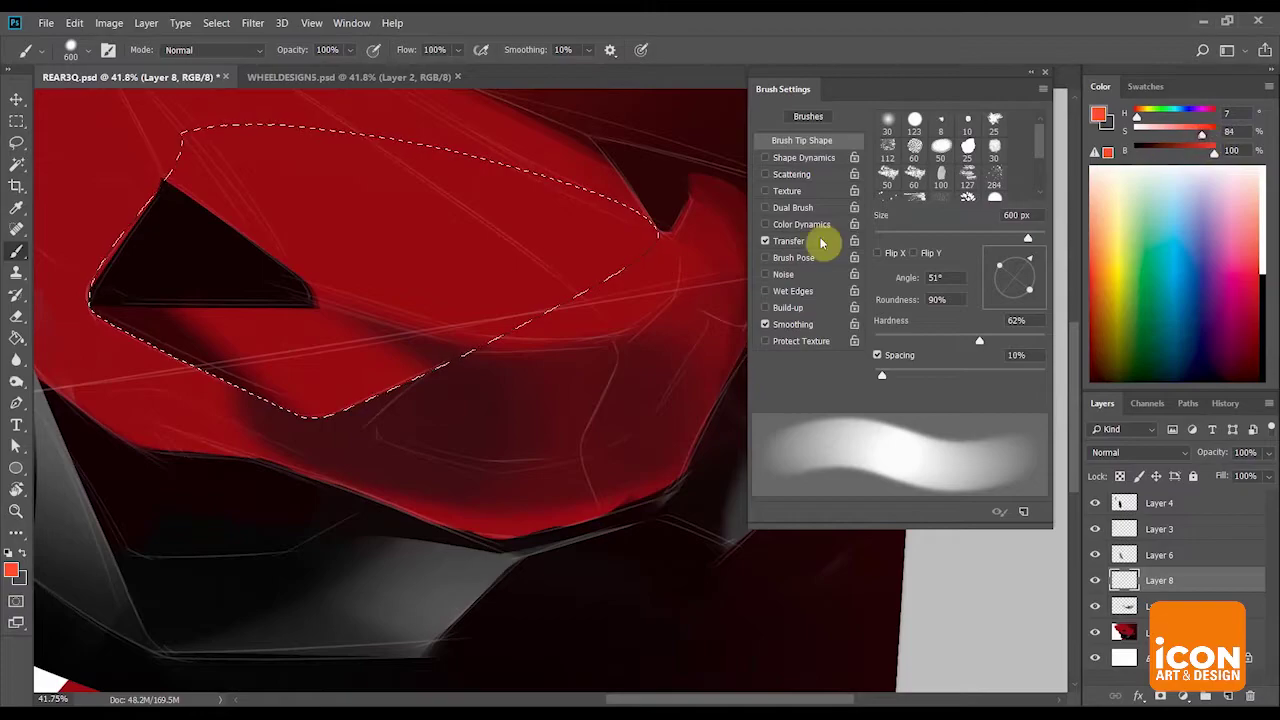
Brush an orange-red highlight inside the selection below the vent, undoing the first stroke and repainting it.
{"action": "left_click_drag", "start_coordinate": [229, 265], "coordinate": [440, 412]}
{"action": "key", "text": "ctrl+z"}
{"action": "left_click_drag", "start_coordinate": [229, 249], "coordinate": [317, 324]}
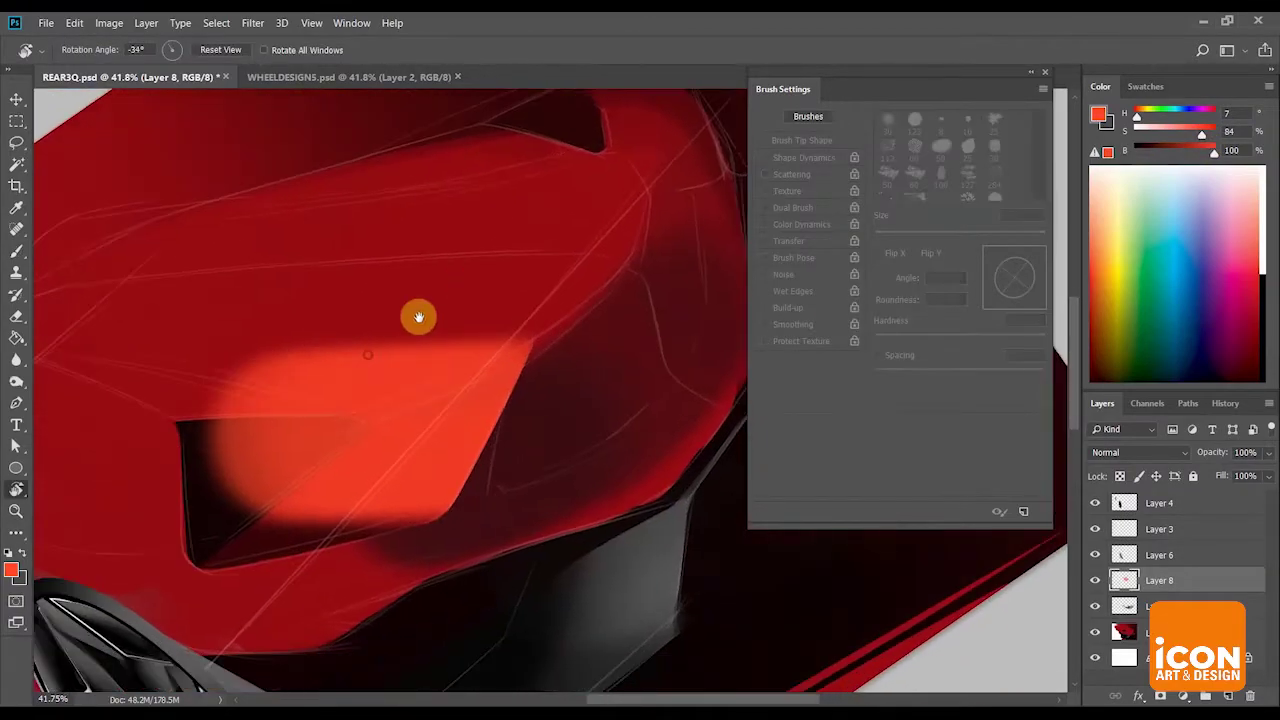
Erase the highlight over the vent and upper panel with a 600 px, 0% hardness eraser, keeping a glow at the lower corner.
{"action": "left_click_drag", "start_coordinate": [912, 354], "coordinate": [870, 352]}
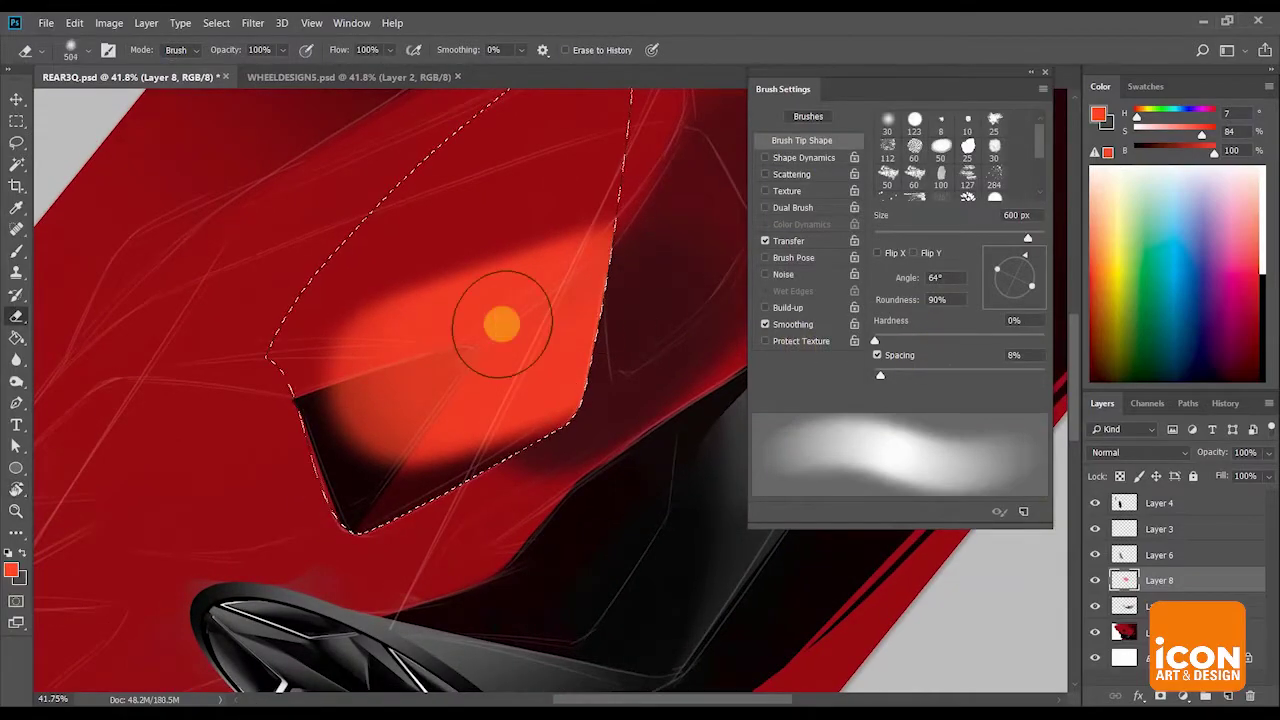
{"action": "key", "text": "bracketright"}
{"action": "key", "text": "bracketright"}
{"action": "key", "text": "bracketright"}
{"action": "key", "text": "bracketright"}
{"action": "left_click_drag", "start_coordinate": [366, 369], "coordinate": [386, 374]}
{"action": "key", "text": "bracketleft"}
{"action": "key", "text": "bracketleft"}
{"action": "key", "text": "bracketleft"}
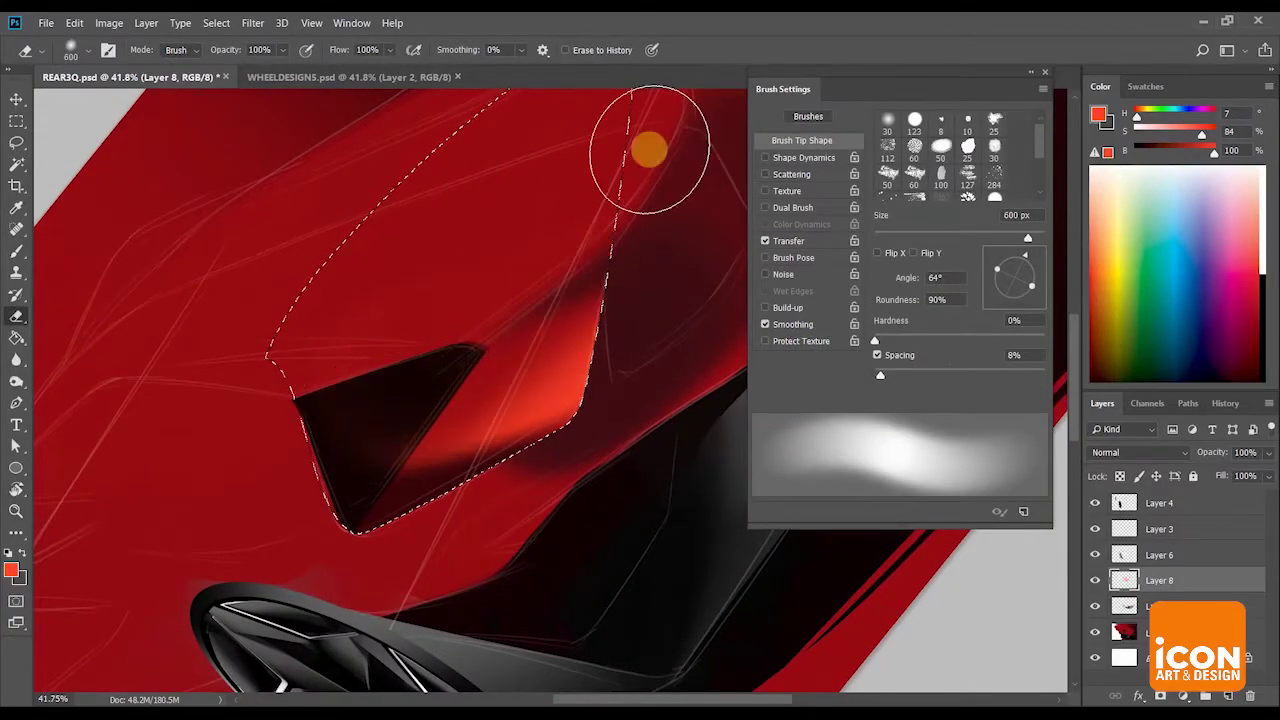
{"action": "key", "text": "bracketleft"}
{"action": "left_click_drag", "start_coordinate": [601, 185], "coordinate": [700, 285]}
{"action": "key", "text": "ctrl+space"}
{"action": "left_click_drag", "start_coordinate": [622, 302], "coordinate": [610, 265]}
{"action": "key", "text": "r"}
{"action": "left_click_drag", "start_coordinate": [664, 272], "coordinate": [626, 243]}
{"action": "mouse_move", "coordinate": [590, 290]}
{"action": "left_mouse_down"}
{"action": "mouse_move", "coordinate": [674, 305]}
{"action": "mouse_move", "coordinate": [606, 257]}
{"action": "mouse_move", "coordinate": [623, 306]}
{"action": "mouse_move", "coordinate": [583, 309]}
{"action": "mouse_move", "coordinate": [608, 311]}
{"action": "left_mouse_up"}
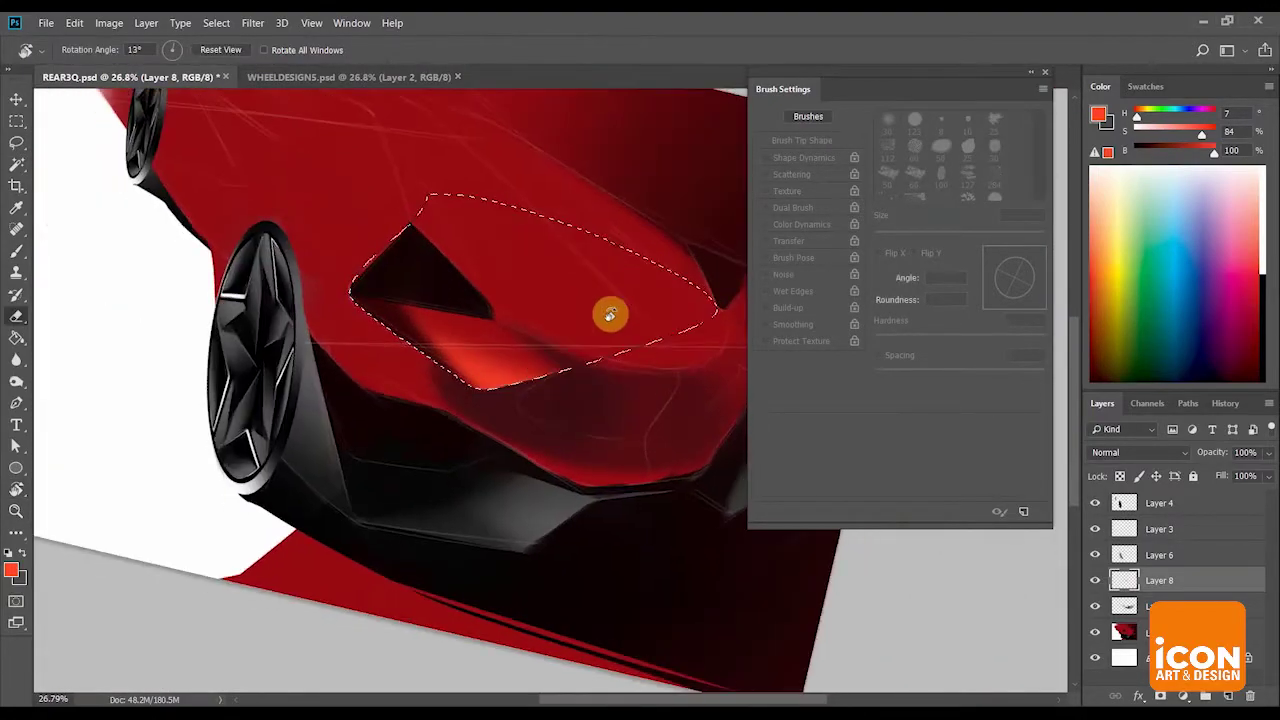
Add another new layer above the orange-red highlight layer.
{"action": "left_click", "coordinate": [1230, 698]}
{"action": "key", "text": "r"}
{"action": "left_click_drag", "start_coordinate": [622, 198], "coordinate": [423, 220]}
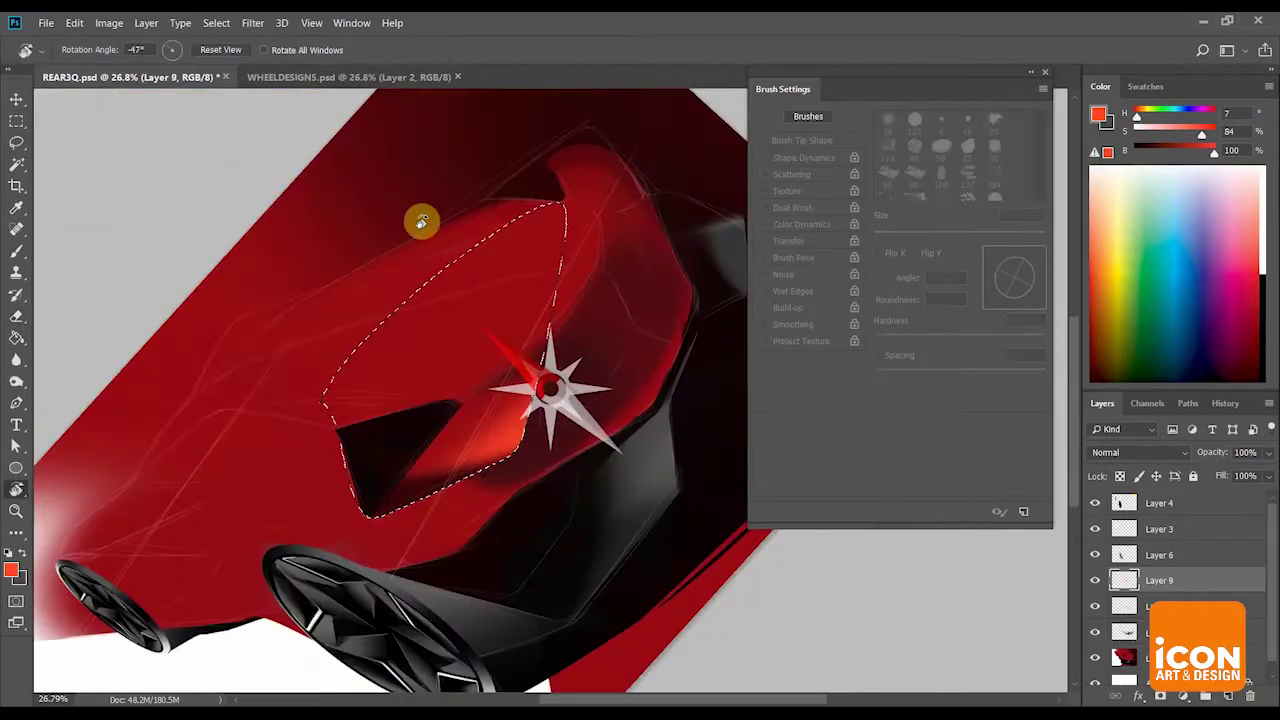
{"action": "left_click_drag", "start_coordinate": [515, 337], "coordinate": [535, 336]}
{"action": "left_click_drag", "start_coordinate": [643, 280], "coordinate": [569, 303]}
{"action": "key", "text": "ctrl+d"}
{"action": "left_click_drag", "start_coordinate": [541, 345], "coordinate": [552, 343]}
Try a second orange-red highlight beside the vent with a 300 px brush, thinning it with a 400 px eraser at 45% hardness.
{"action": "key", "text": "b"}
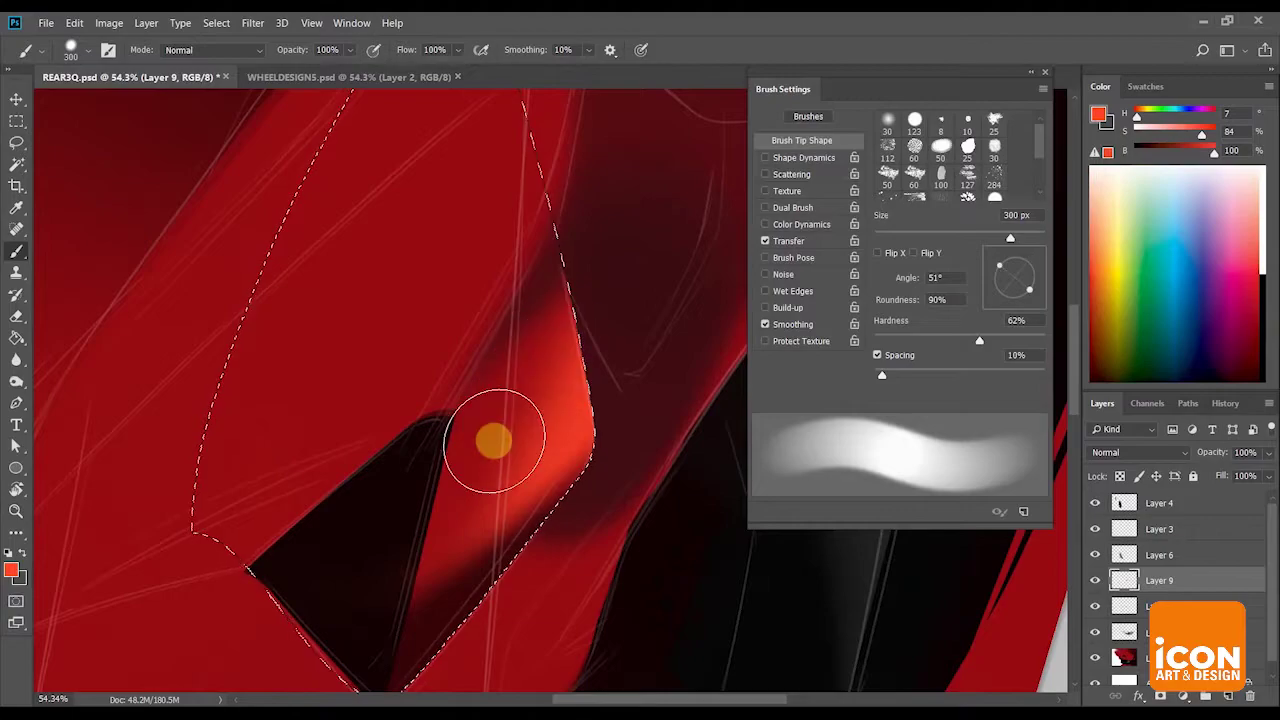
{"action": "key", "text": "e"}
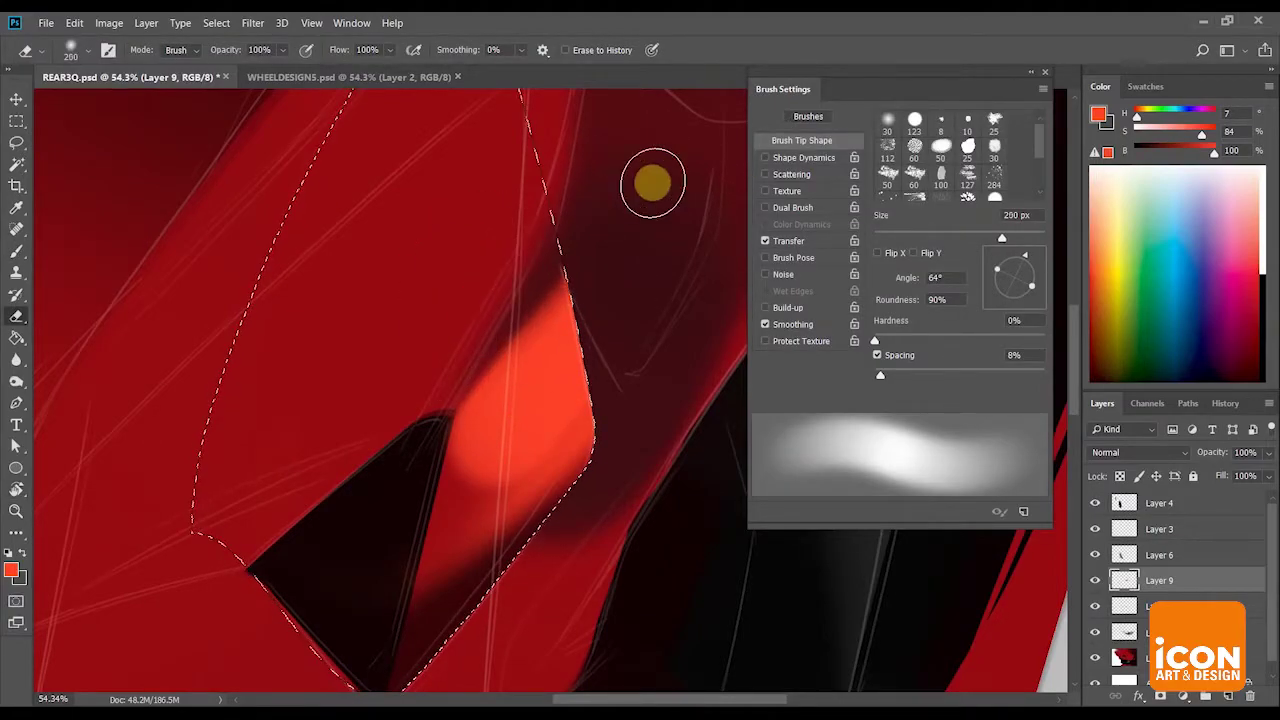
{"action": "left_click_drag", "start_coordinate": [876, 341], "coordinate": [957, 345]}
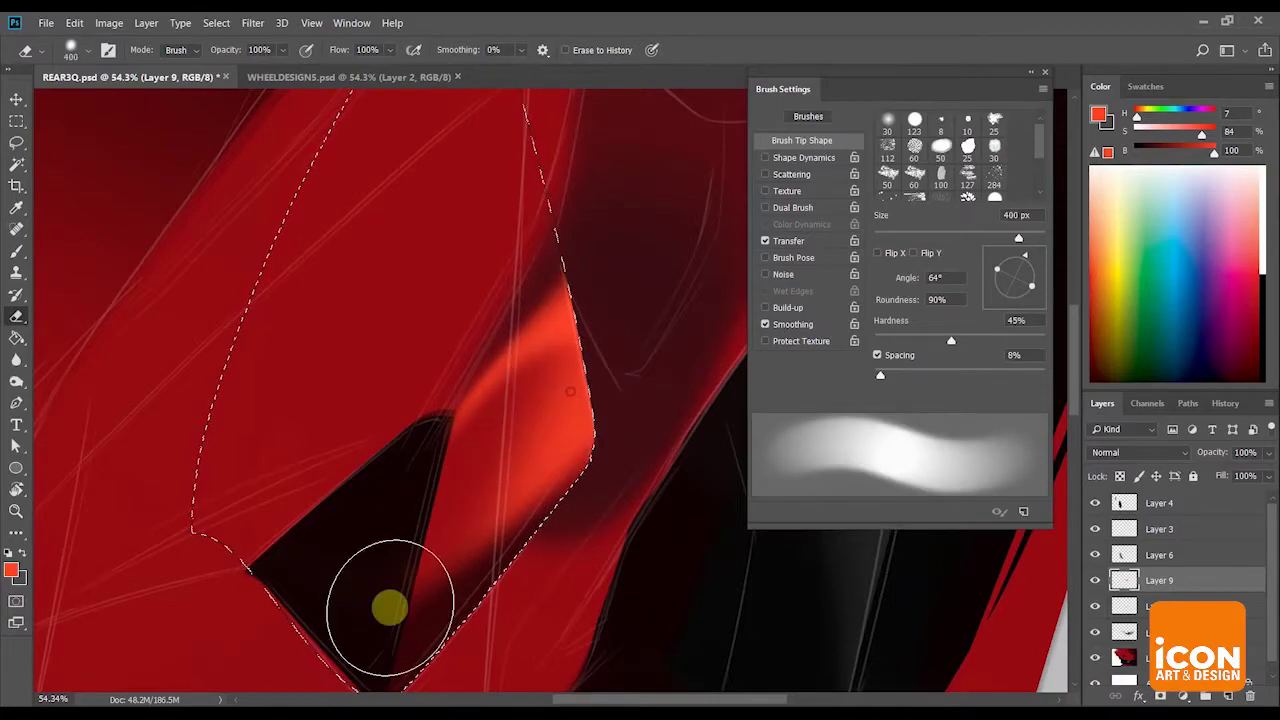
{"action": "key", "text": "r"}
{"action": "mouse_move", "coordinate": [597, 297]}
{"action": "left_mouse_down"}
{"action": "mouse_move", "coordinate": [643, 337]}
{"action": "mouse_move", "coordinate": [511, 283]}
{"action": "mouse_move", "coordinate": [569, 277]}
{"action": "mouse_move", "coordinate": [609, 331]}
{"action": "mouse_move", "coordinate": [651, 309]}
{"action": "mouse_move", "coordinate": [651, 354]}
{"action": "mouse_move", "coordinate": [612, 316]}
{"action": "left_mouse_up"}
{"action": "key", "text": "z"}
{"action": "key", "text": "r"}
{"action": "key", "text": "z"}
{"action": "key", "text": "r"}
{"action": "key", "text": "z"}
{"action": "key", "text": "r"}
{"action": "mouse_move", "coordinate": [612, 316]}
{"action": "left_mouse_down"}
{"action": "mouse_move", "coordinate": [583, 296]}
{"action": "mouse_move", "coordinate": [600, 223]}
{"action": "left_mouse_up"}
Fade the second highlight with the eraser at 0% hardness and 500 px.
{"action": "key", "text": "e"}
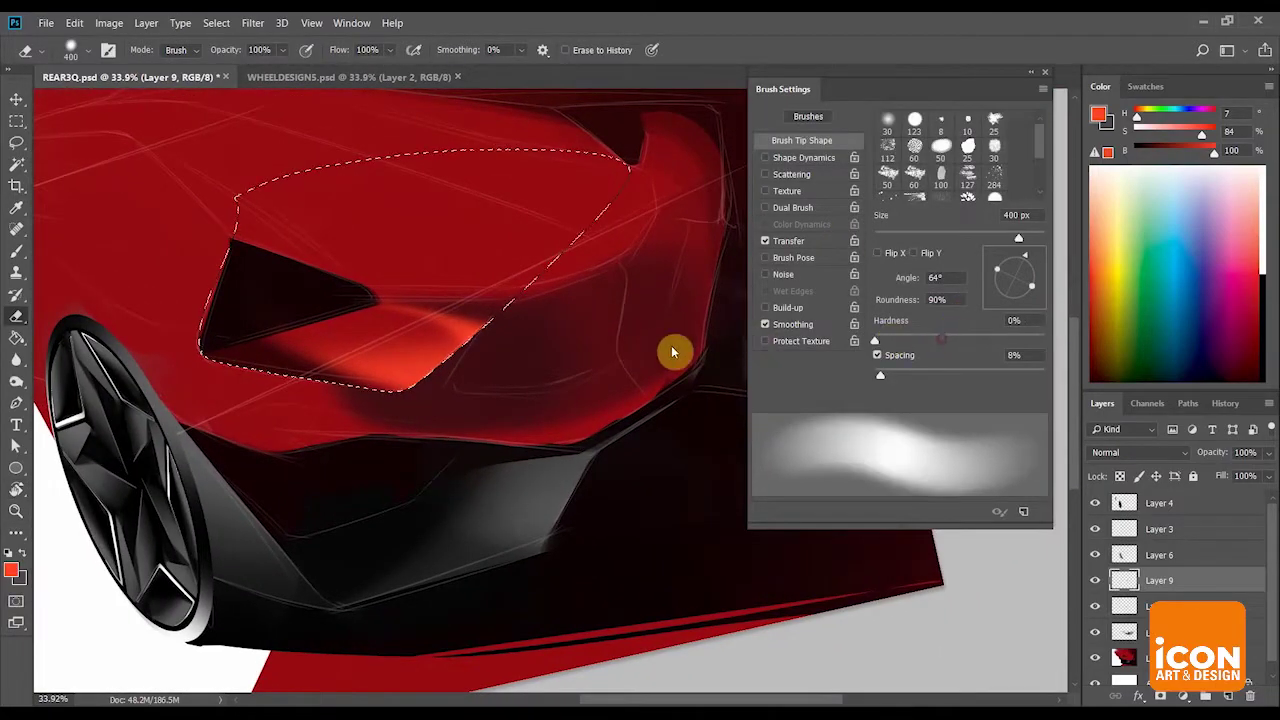
{"action": "key", "text": "r"}
{"action": "left_click_drag", "start_coordinate": [485, 183], "coordinate": [520, 260]}
{"action": "key", "text": "e"}
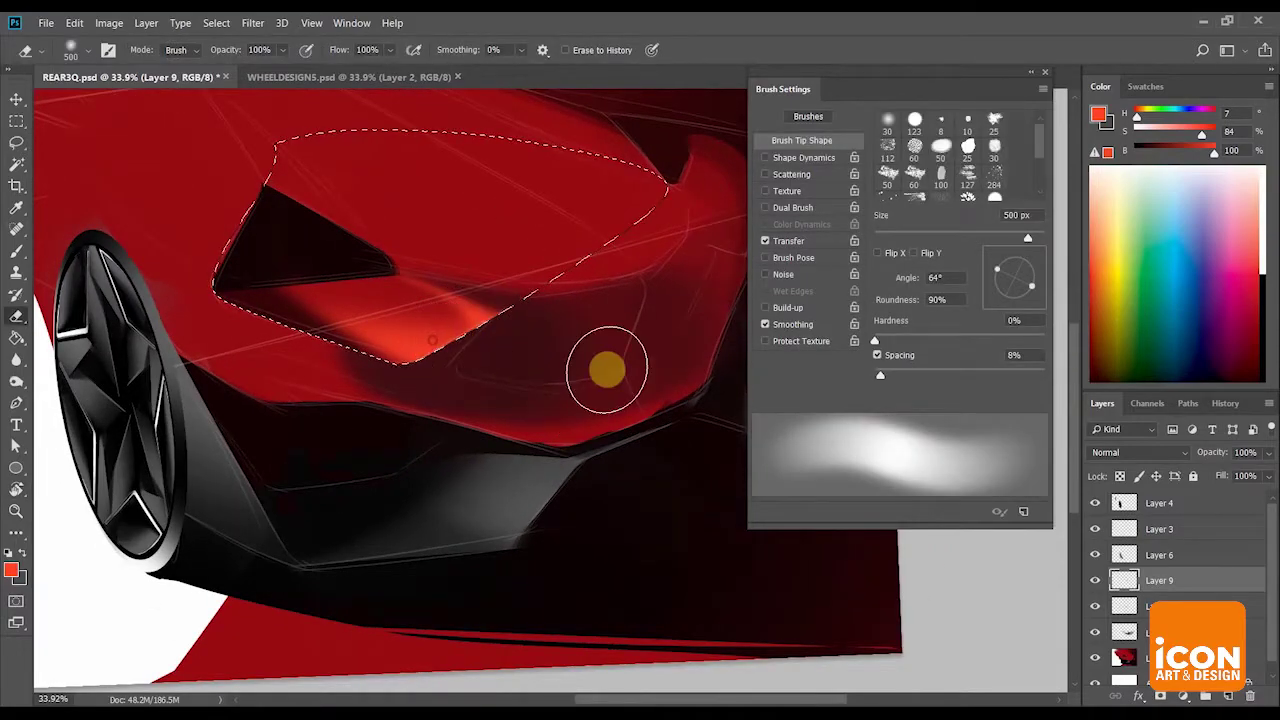
{"action": "key", "text": "z"}
{"action": "mouse_move", "coordinate": [550, 320]}
{"action": "left_mouse_down"}
{"action": "mouse_move", "coordinate": [500, 226]}
{"action": "mouse_move", "coordinate": [466, 220]}
{"action": "mouse_move", "coordinate": [523, 251]}
{"action": "mouse_move", "coordinate": [537, 200]}
{"action": "mouse_move", "coordinate": [517, 214]}
{"action": "mouse_move", "coordinate": [604, 277]}
{"action": "left_mouse_up"}
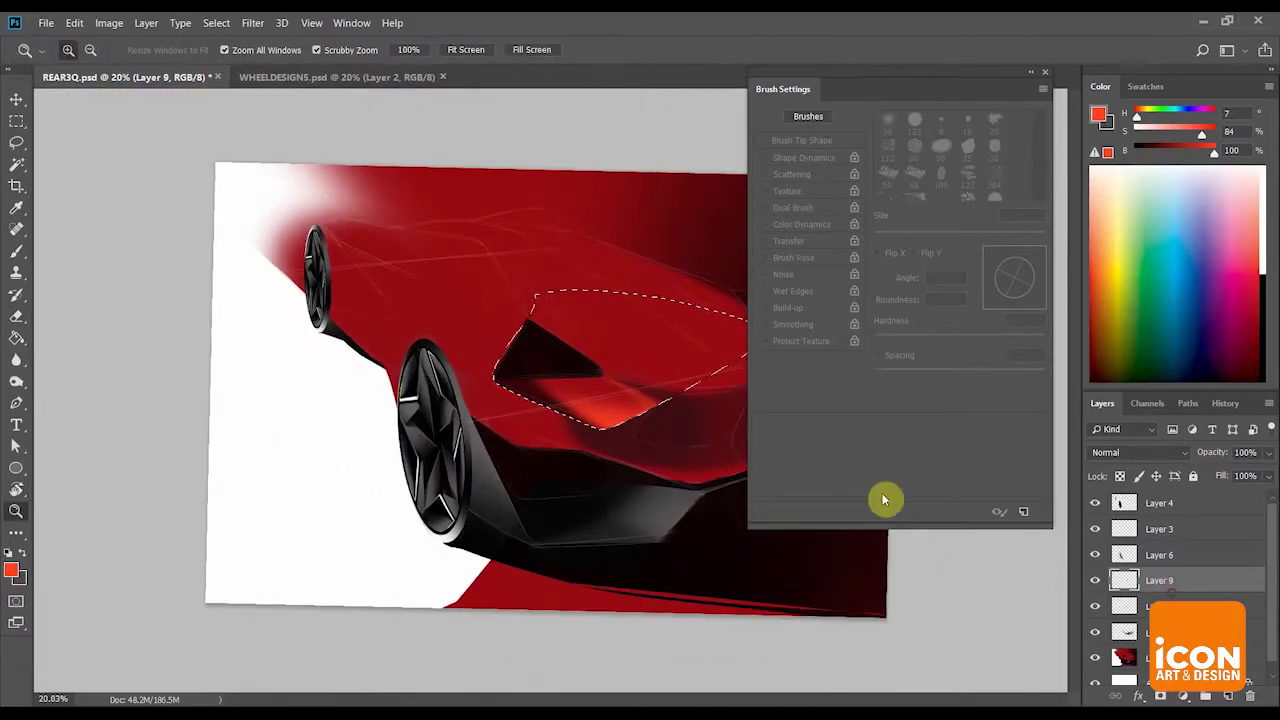
Erase part of the first orange-red highlight on Layer 8 with the 500 px soft eraser.
{"action": "left_click", "coordinate": [1145, 603]}
{"action": "key", "text": "e"}
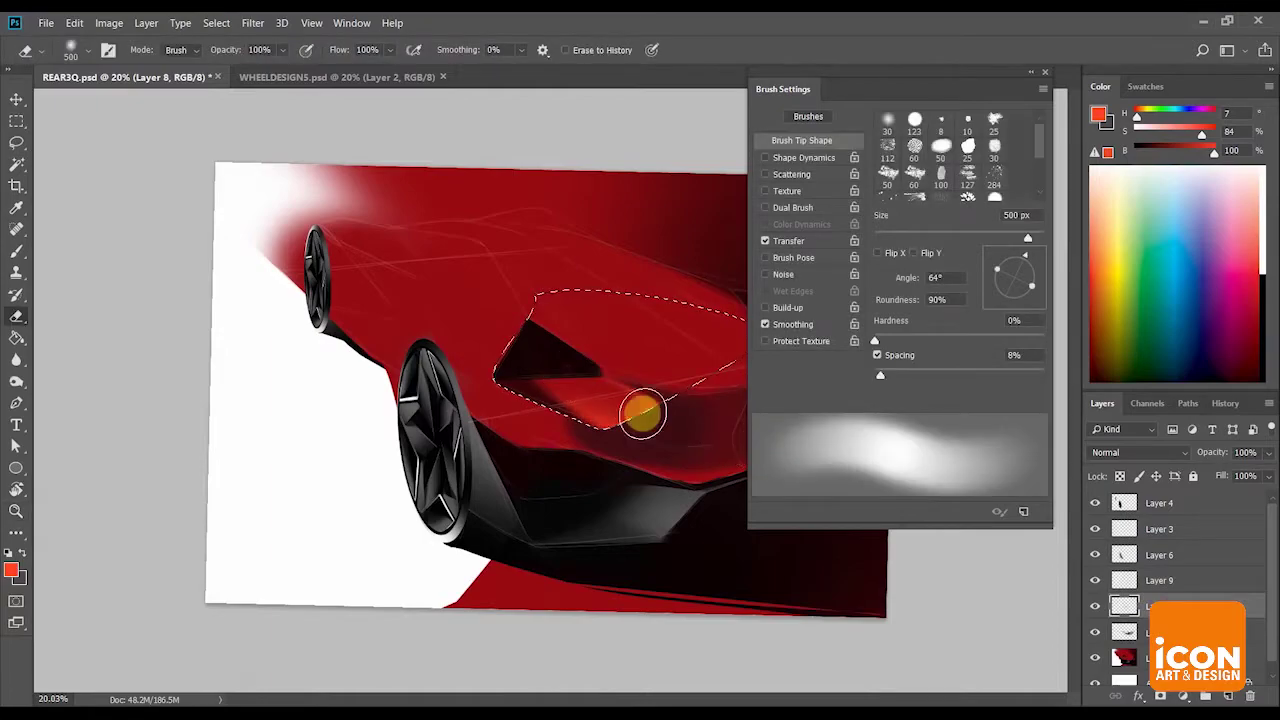
{"action": "key", "text": "z"}
{"action": "mouse_move", "coordinate": [671, 391]}
{"action": "left_mouse_down"}
{"action": "mouse_move", "coordinate": [626, 311]}
{"action": "mouse_move", "coordinate": [609, 306]}
{"action": "mouse_move", "coordinate": [642, 328]}
{"action": "left_mouse_up"}
Revert the document history to the last New Layer state, discarding the second highlight and all erasing done since.
{"action": "left_click", "coordinate": [1224, 403]}
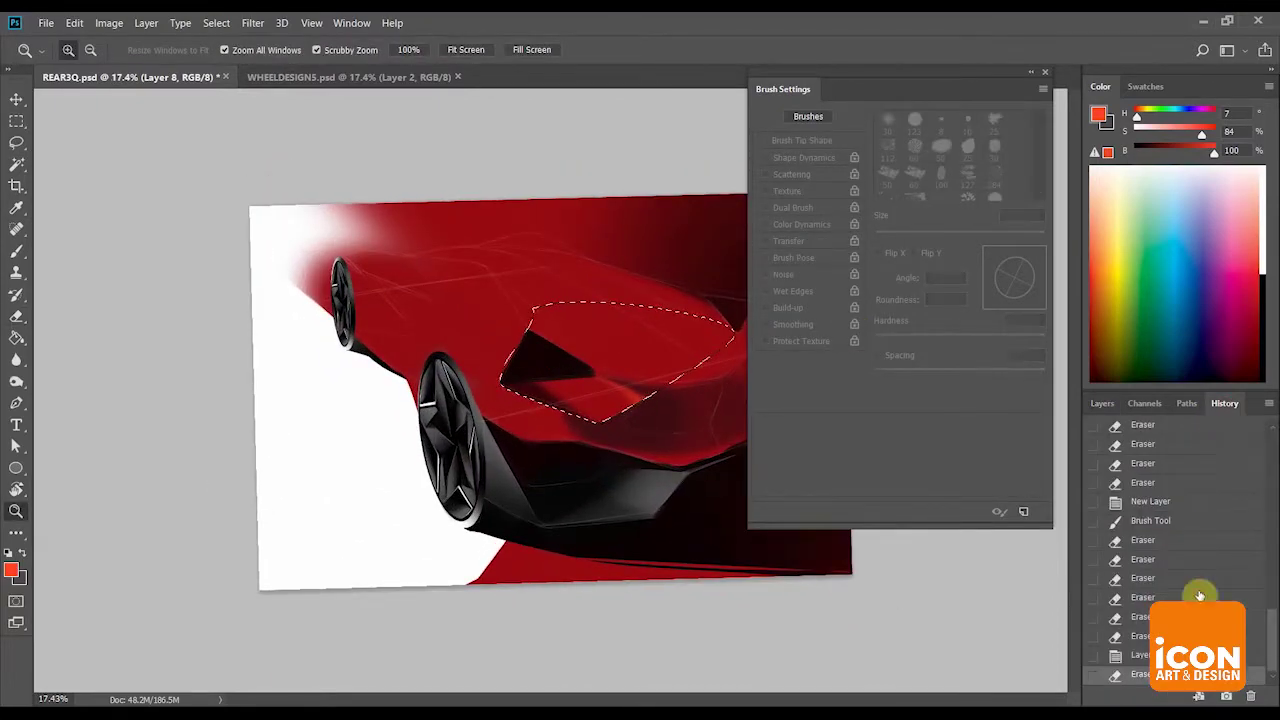
{"action": "left_click", "coordinate": [1194, 520]}
{"action": "left_click", "coordinate": [1192, 503]}
{"action": "left_click_drag", "start_coordinate": [599, 404], "coordinate": [650, 283]}
{"action": "left_click", "coordinate": [1167, 522]}
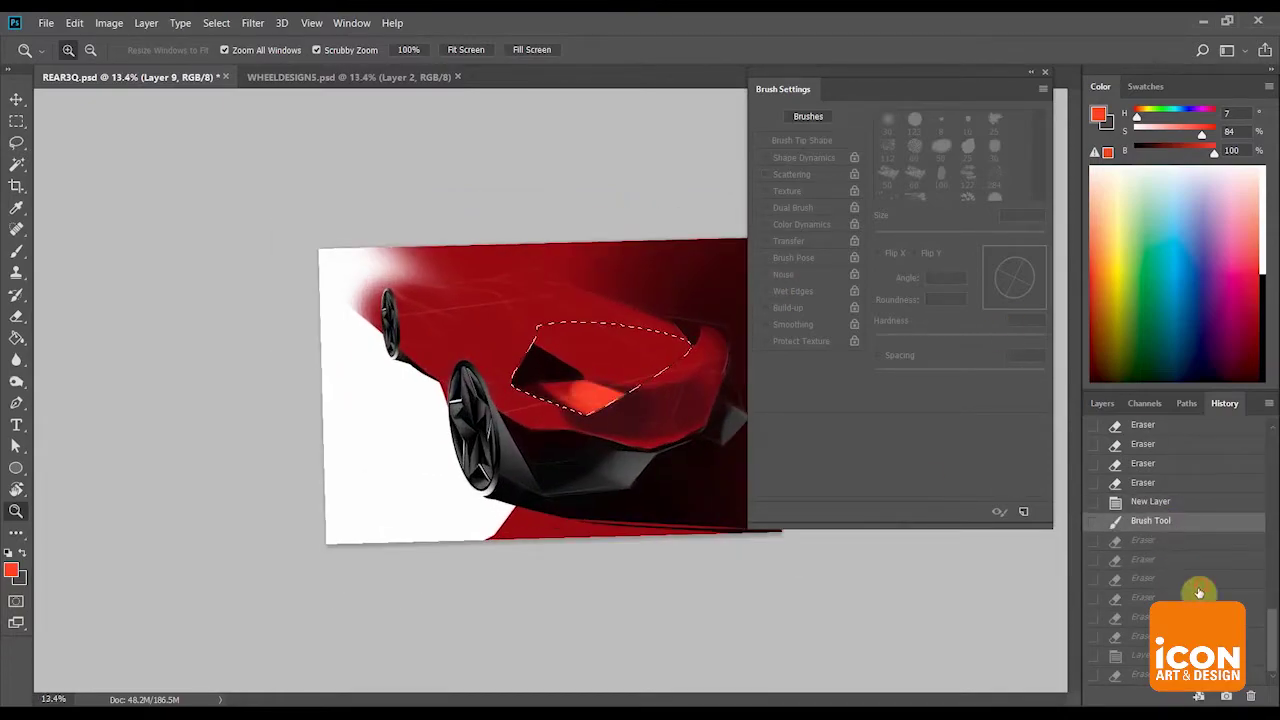
{"action": "left_click", "coordinate": [1195, 580]}
{"action": "left_click", "coordinate": [1178, 501]}
{"action": "left_click", "coordinate": [1178, 482]}
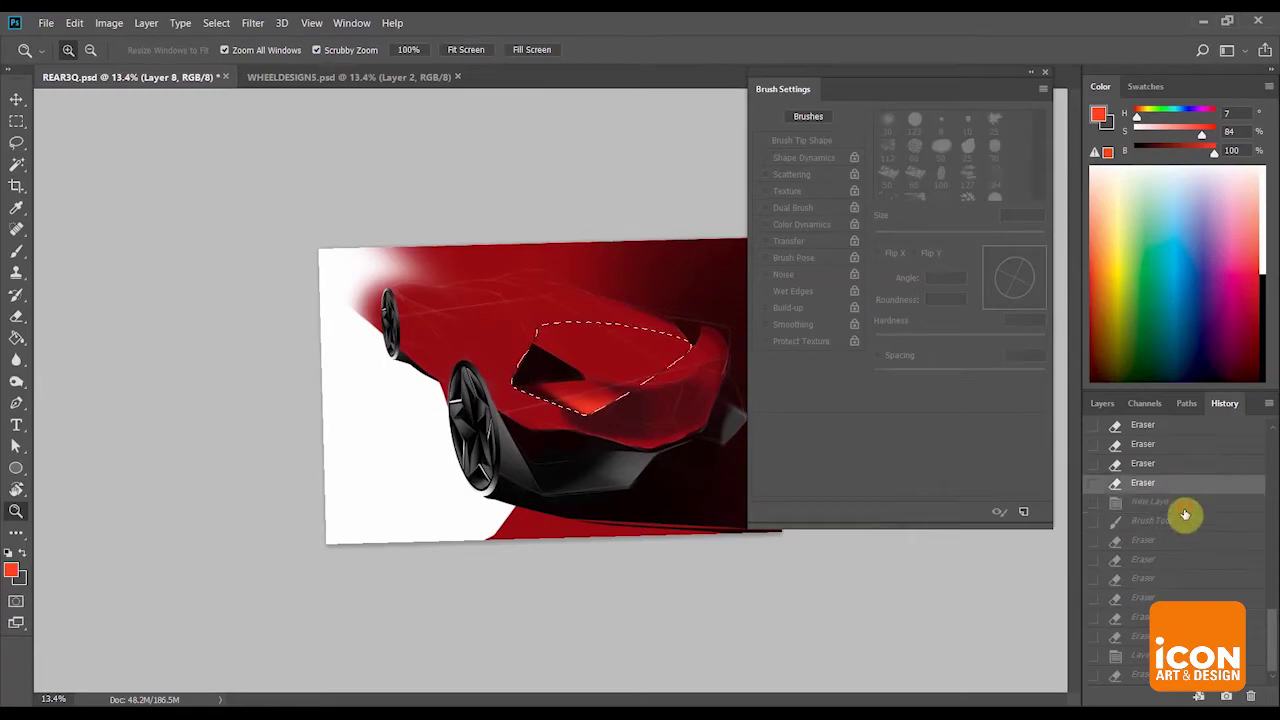
{"action": "left_click", "coordinate": [1175, 501]}
{"action": "left_click", "coordinate": [1101, 408]}
{"action": "left_click_drag", "start_coordinate": [571, 383], "coordinate": [660, 381]}
{"action": "left_click_drag", "start_coordinate": [640, 384], "coordinate": [290, 390]}
{"action": "left_click_drag", "start_coordinate": [448, 329], "coordinate": [570, 351]}
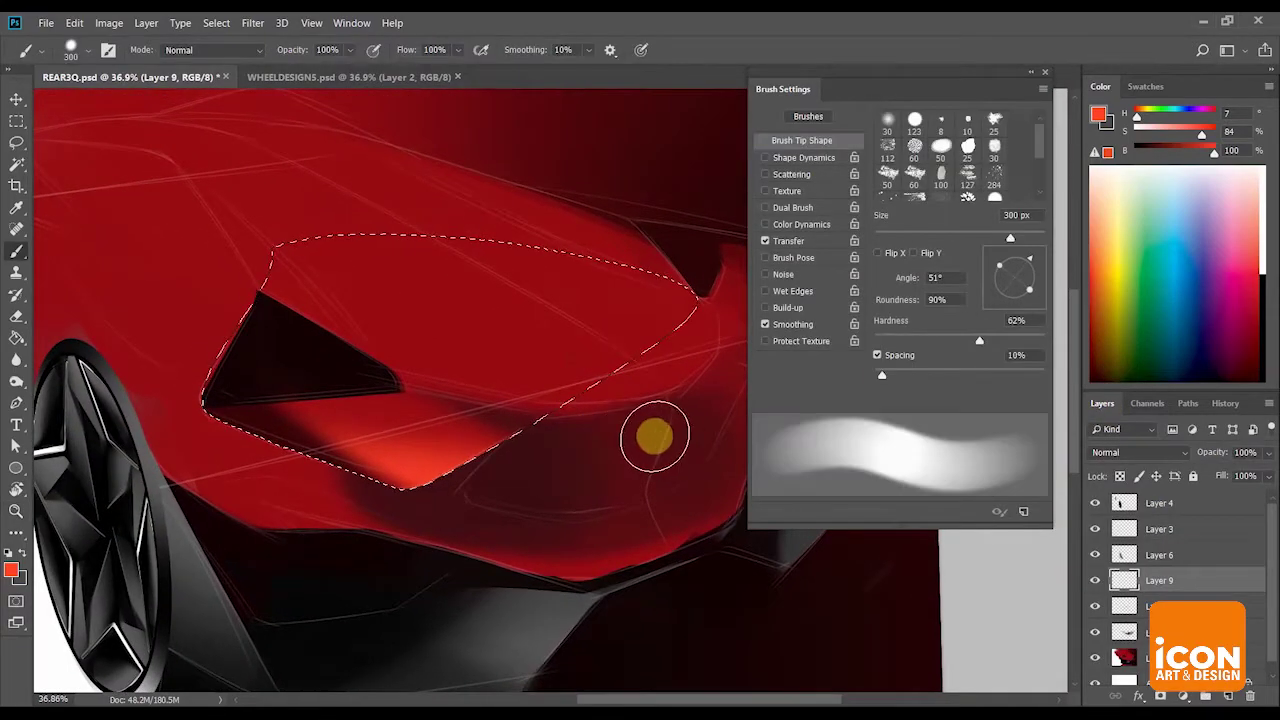
On a new layer, paint a broad orange-red highlight from the vent along the rear body with a 600 px brush at 71% hardness.
{"action": "key", "text": "z"}
{"action": "left_click_drag", "start_coordinate": [667, 422], "coordinate": [614, 374]}
{"action": "key", "text": "e"}
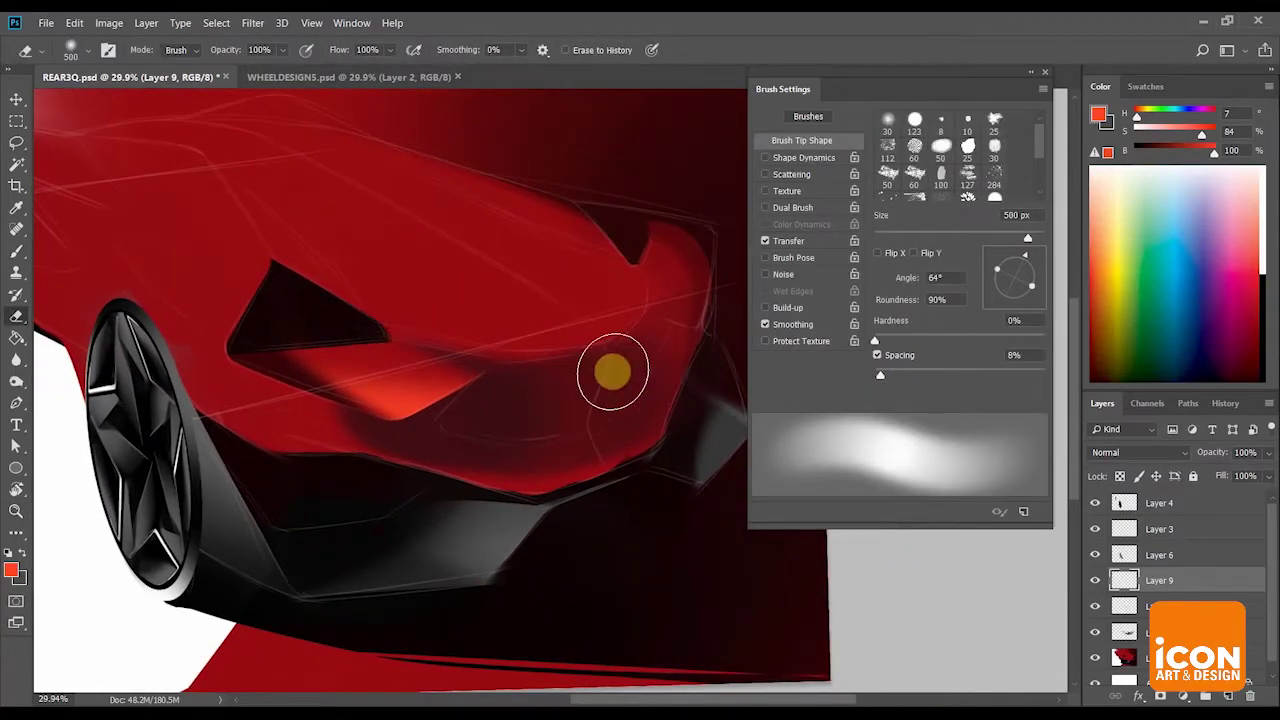
{"action": "left_click", "coordinate": [1228, 696]}
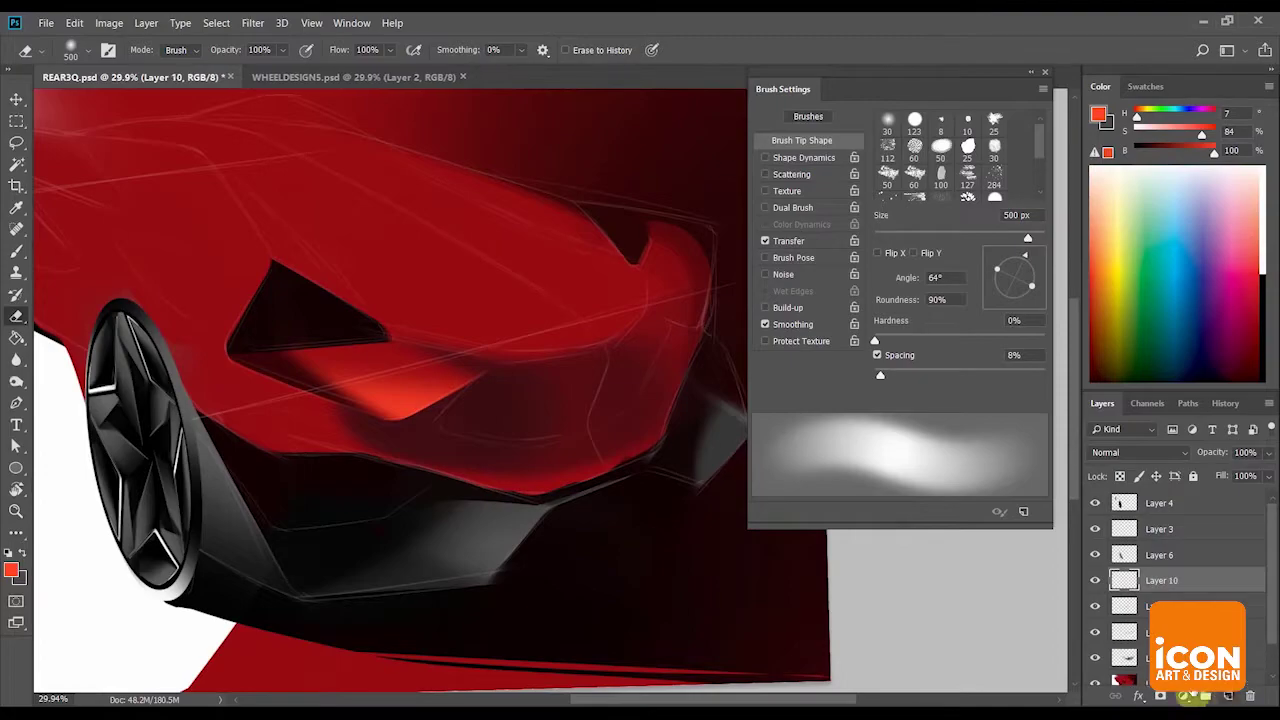
{"action": "key", "text": "r"}
{"action": "mouse_move", "coordinate": [523, 206]}
{"action": "left_mouse_down"}
{"action": "mouse_move", "coordinate": [466, 449]}
{"action": "mouse_move", "coordinate": [624, 255]}
{"action": "mouse_move", "coordinate": [846, 277]}
{"action": "left_mouse_up"}
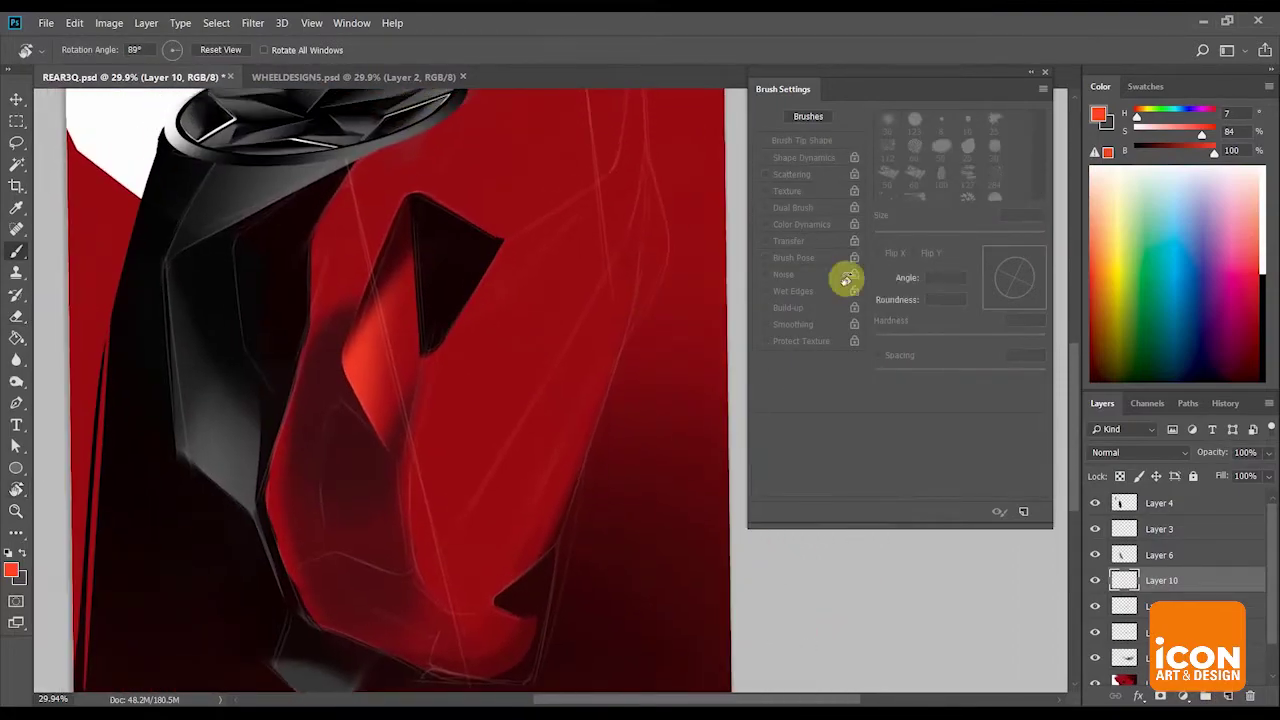
{"action": "key", "text": "b"}
{"action": "key", "text": "bracketright"}
{"action": "key", "text": "bracketright"}
{"action": "key", "text": "bracketright"}
{"action": "left_click_drag", "start_coordinate": [468, 529], "coordinate": [520, 282]}
{"action": "mouse_move", "coordinate": [467, 405]}
{"action": "left_mouse_down"}
{"action": "mouse_move", "coordinate": [457, 457]}
{"action": "mouse_move", "coordinate": [509, 252]}
{"action": "mouse_move", "coordinate": [457, 437]}
{"action": "mouse_move", "coordinate": [515, 264]}
{"action": "left_mouse_up"}
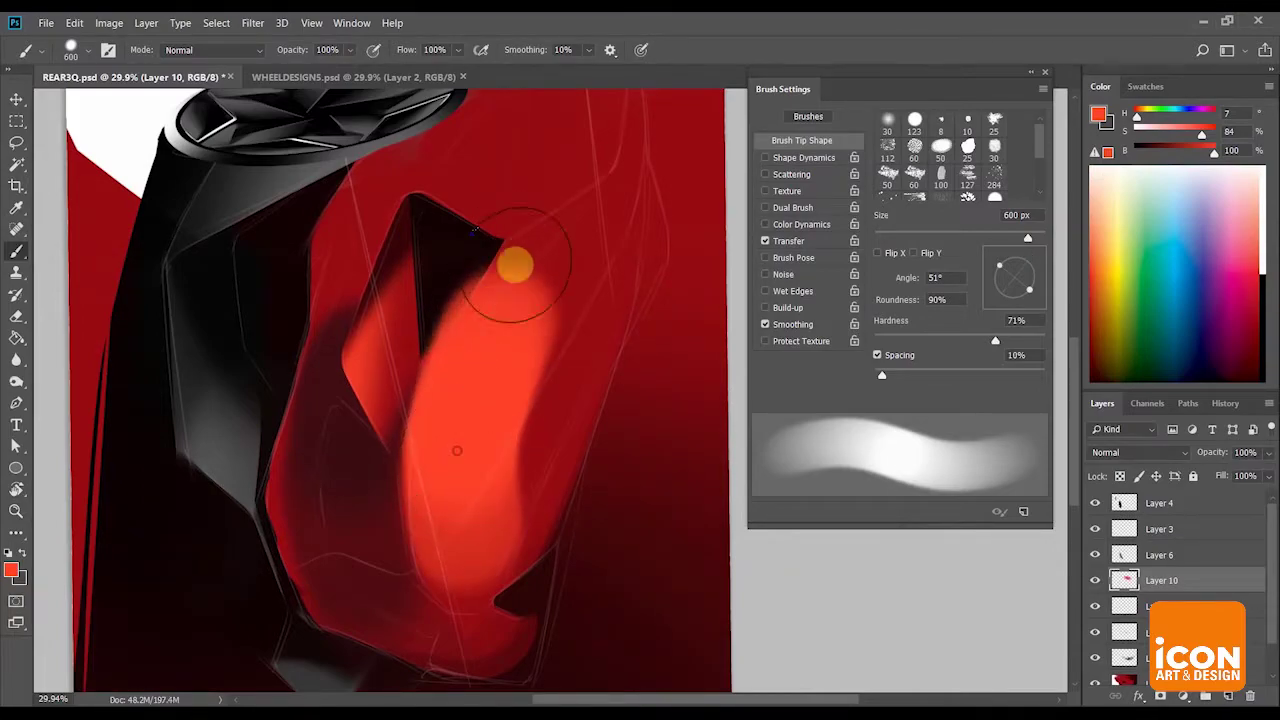
Erase most of the new highlight into a narrow glowing band beside the vent, softening the 800 px eraser to about 3% hardness.
{"action": "key", "text": "r"}
{"action": "left_click_drag", "start_coordinate": [578, 236], "coordinate": [534, 197]}
{"action": "key", "text": "e"}
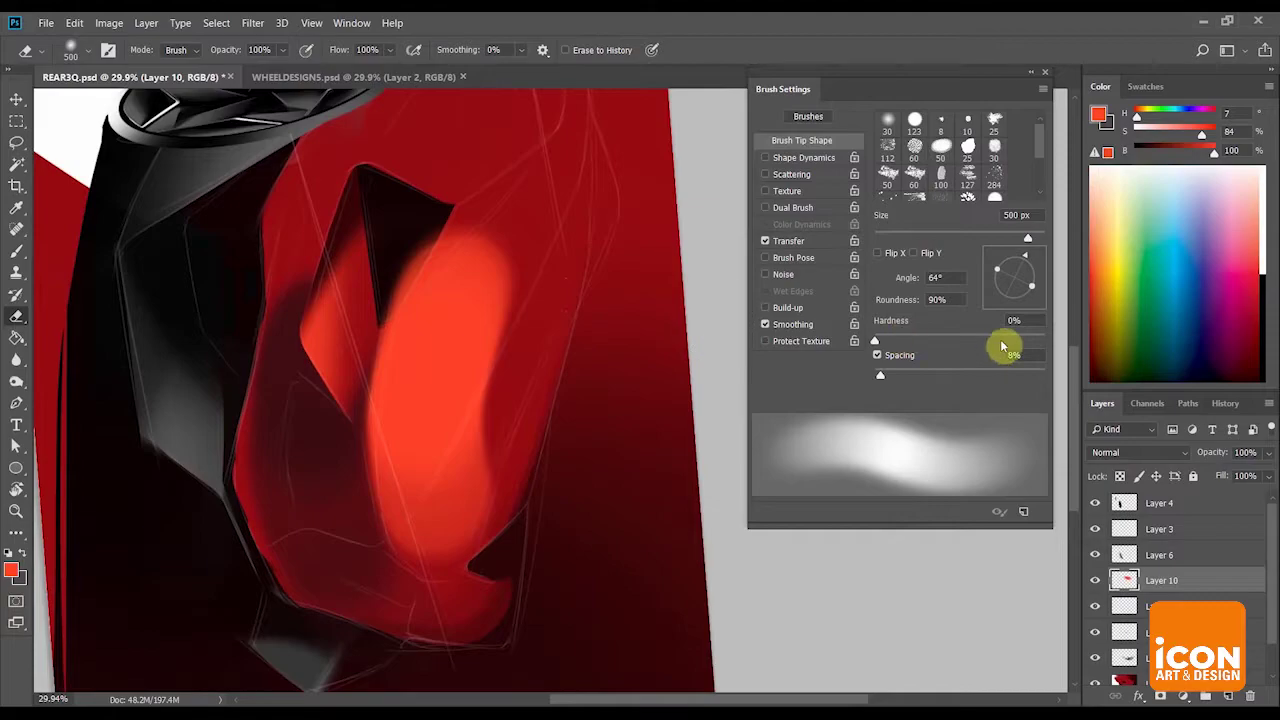
{"action": "left_click_drag", "start_coordinate": [1003, 346], "coordinate": [974, 341]}
{"action": "key", "text": "bracketright"}
{"action": "key", "text": "bracketright"}
{"action": "mouse_move", "coordinate": [531, 372]}
{"action": "left_mouse_down"}
{"action": "mouse_move", "coordinate": [471, 489]}
{"action": "mouse_move", "coordinate": [491, 291]}
{"action": "mouse_move", "coordinate": [529, 194]}
{"action": "mouse_move", "coordinate": [465, 397]}
{"action": "mouse_move", "coordinate": [457, 449]}
{"action": "mouse_move", "coordinate": [474, 369]}
{"action": "mouse_move", "coordinate": [460, 457]}
{"action": "mouse_move", "coordinate": [469, 540]}
{"action": "mouse_move", "coordinate": [488, 312]}
{"action": "mouse_move", "coordinate": [457, 391]}
{"action": "mouse_move", "coordinate": [477, 320]}
{"action": "mouse_move", "coordinate": [551, 314]}
{"action": "mouse_move", "coordinate": [520, 333]}
{"action": "left_mouse_up"}
{"action": "key", "text": "r"}
{"action": "key", "text": "e"}
{"action": "left_click_drag", "start_coordinate": [970, 341], "coordinate": [878, 342]}
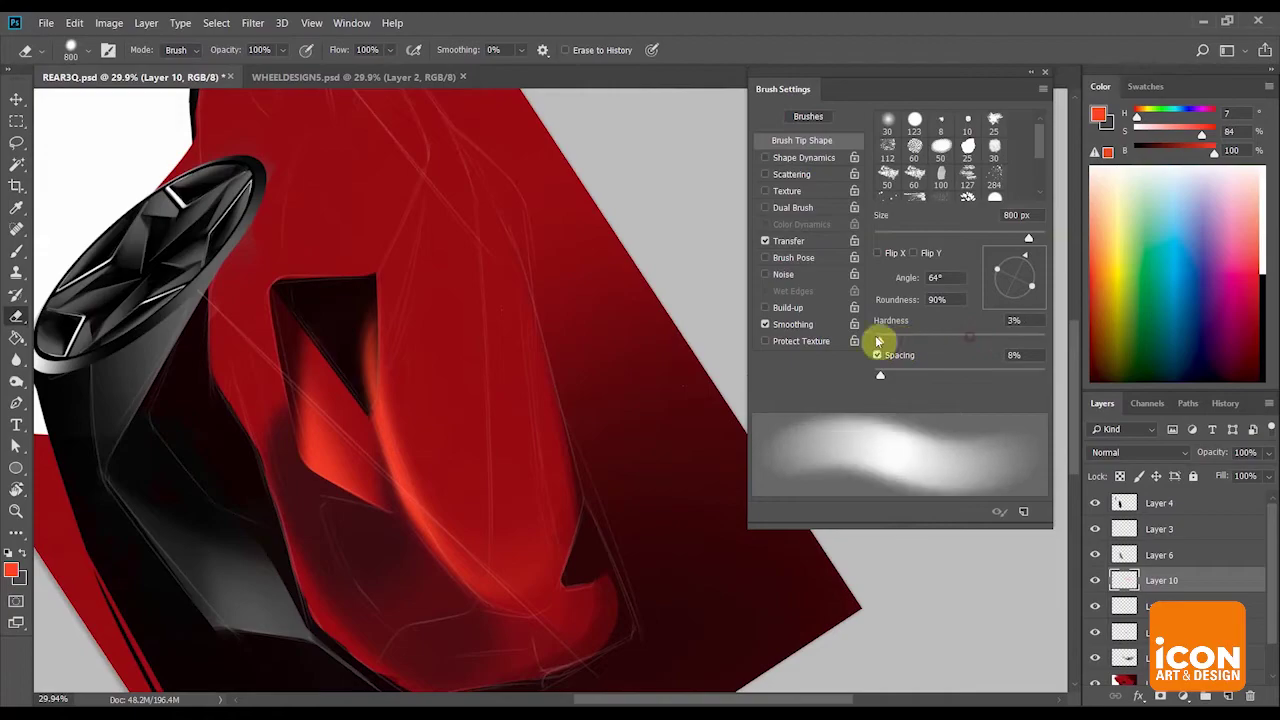
Erase the highlight spilling over the black vent opening with a 150 px eraser at 100% hardness.
{"action": "key", "text": "r"}
{"action": "mouse_move", "coordinate": [586, 557]}
{"action": "left_mouse_down"}
{"action": "mouse_move", "coordinate": [566, 263]}
{"action": "mouse_move", "coordinate": [497, 177]}
{"action": "mouse_move", "coordinate": [378, 382]}
{"action": "mouse_move", "coordinate": [184, 225]}
{"action": "left_mouse_up"}
{"action": "key", "text": "z"}
{"action": "left_click_drag", "start_coordinate": [445, 328], "coordinate": [583, 277]}
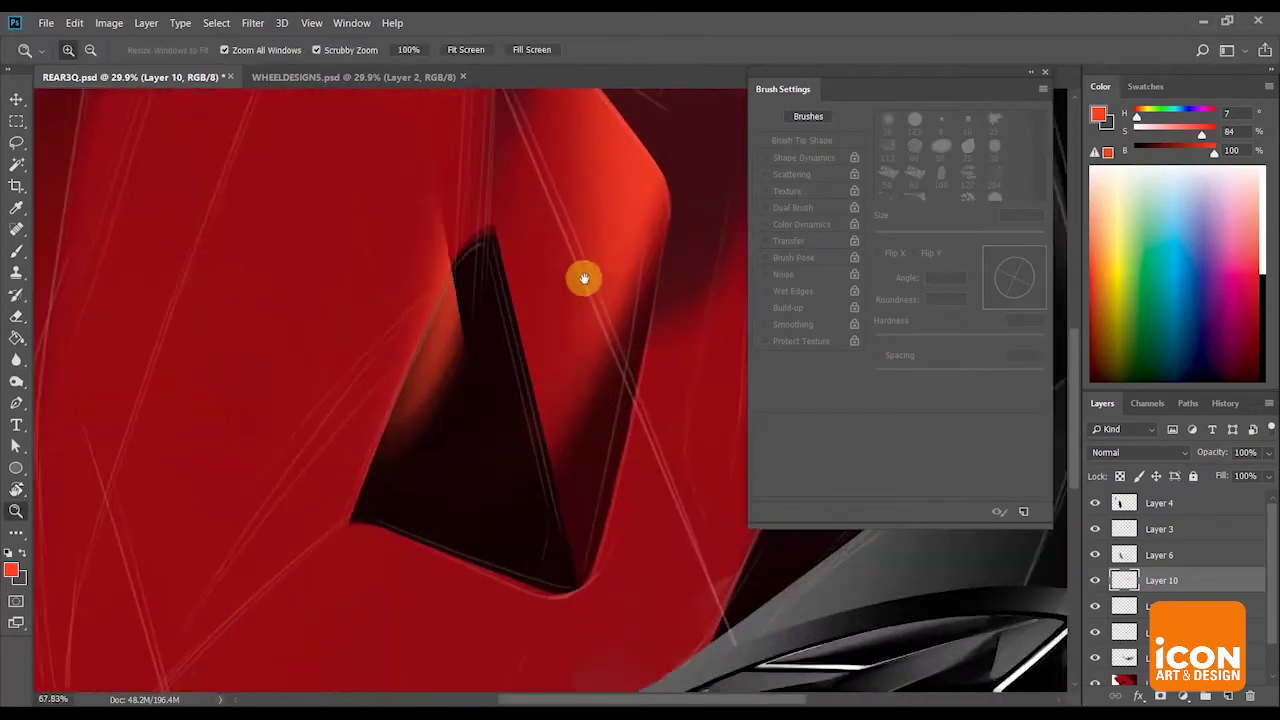
{"action": "key", "text": "e"}
{"action": "left_click_drag", "start_coordinate": [1036, 340], "coordinate": [1052, 341]}
{"action": "key", "text": "bracketleft"}
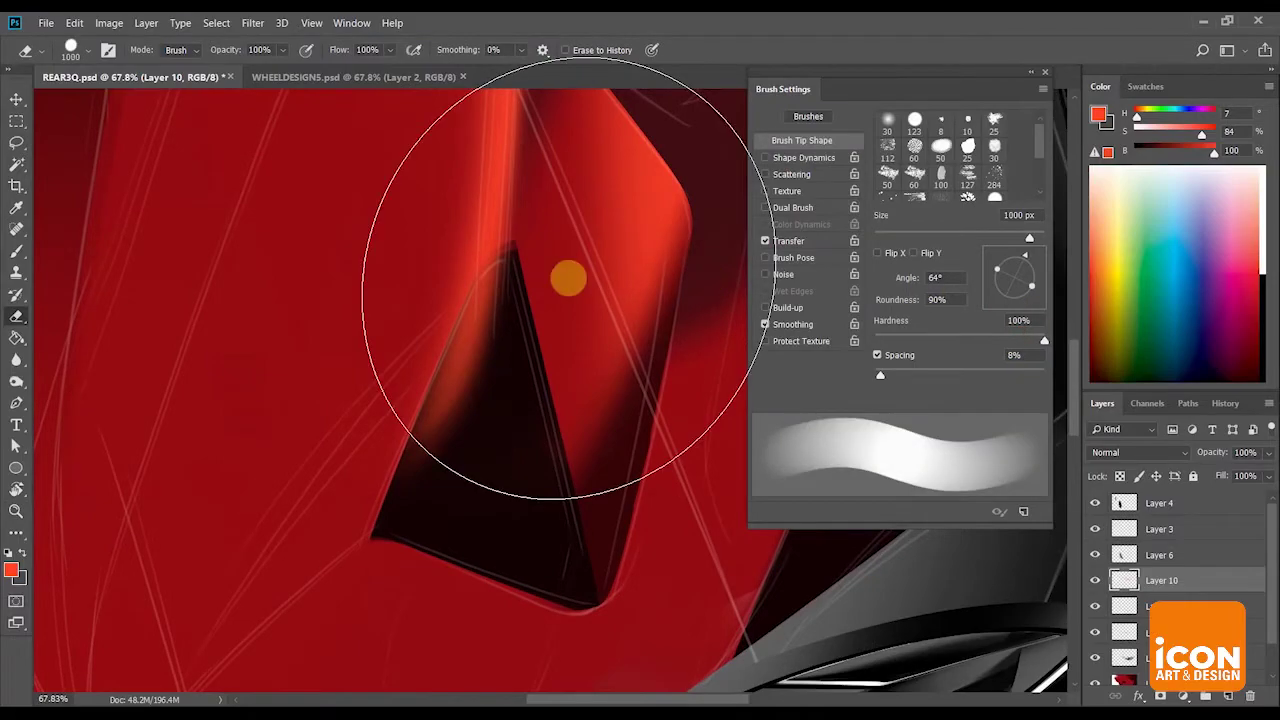
{"action": "key", "text": "bracketleft"}
{"action": "key", "text": "bracketleft"}
{"action": "key", "text": "bracketleft"}
{"action": "key", "text": "bracketleft"}
{"action": "key", "text": "bracketleft"}
{"action": "key", "text": "bracketleft"}
{"action": "key", "text": "bracketleft"}
{"action": "key", "text": "bracketleft"}
{"action": "key", "text": "bracketleft"}
{"action": "key", "text": "bracketleft"}
{"action": "key", "text": "bracketleft"}
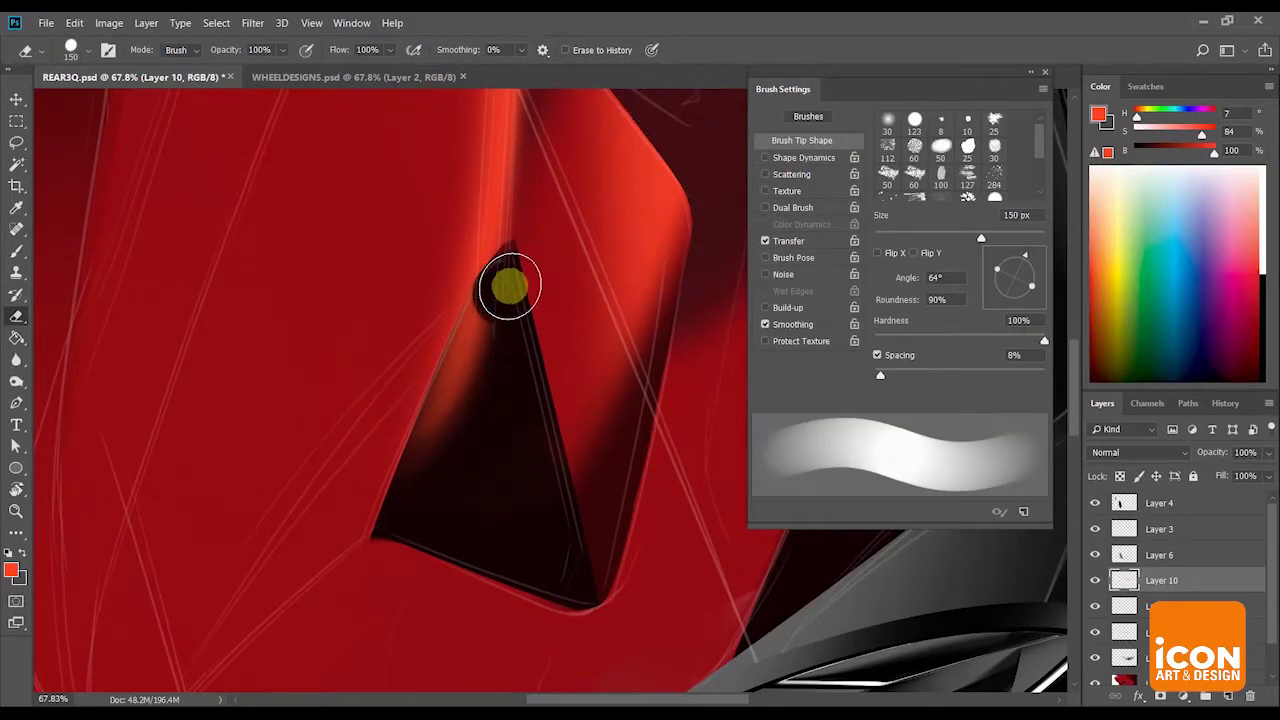
{"action": "mouse_move", "coordinate": [506, 289]}
{"action": "left_mouse_down"}
{"action": "mouse_move", "coordinate": [514, 280]}
{"action": "mouse_move", "coordinate": [498, 312]}
{"action": "left_mouse_up"}
{"action": "left_click_drag", "start_coordinate": [402, 585], "coordinate": [423, 485]}
Clean up the remaining highlight spill along the vent's edge with the hard eraser.
{"action": "key", "text": "r"}
{"action": "mouse_move", "coordinate": [600, 248]}
{"action": "left_mouse_down"}
{"action": "mouse_move", "coordinate": [668, 262]}
{"action": "mouse_move", "coordinate": [676, 420]}
{"action": "left_mouse_up"}
{"action": "key", "text": "z"}
{"action": "mouse_move", "coordinate": [644, 367]}
{"action": "left_mouse_down"}
{"action": "mouse_move", "coordinate": [569, 334]}
{"action": "mouse_move", "coordinate": [662, 372]}
{"action": "mouse_move", "coordinate": [380, 283]}
{"action": "mouse_move", "coordinate": [563, 274]}
{"action": "mouse_move", "coordinate": [529, 366]}
{"action": "mouse_move", "coordinate": [642, 318]}
{"action": "mouse_move", "coordinate": [645, 344]}
{"action": "left_mouse_up"}
{"action": "key", "text": "r"}
{"action": "key", "text": "z"}
{"action": "left_click_drag", "start_coordinate": [490, 339], "coordinate": [523, 343]}
{"action": "key", "text": "e"}
{"action": "left_click_drag", "start_coordinate": [499, 203], "coordinate": [333, 500]}
{"action": "left_click_drag", "start_coordinate": [420, 352], "coordinate": [376, 445]}
Add a new layer above Layer 10 and sample the background's dark red (H 357, S 91, B 25) as the brush colour.
{"action": "key", "text": "r"}
{"action": "scroll", "coordinate": [523, 340], "scroll_direction": "down", "scroll_amount": 5}
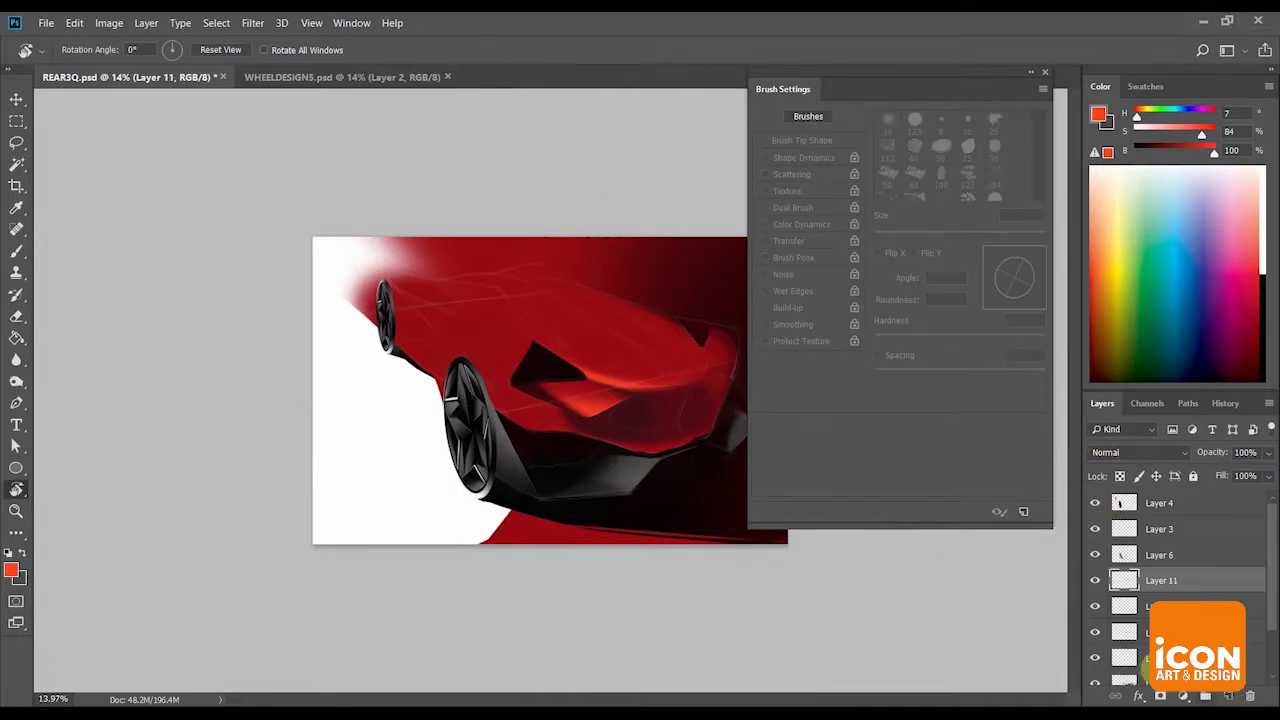
{"action": "key", "text": "z"}
{"action": "left_click", "coordinate": [700, 381]}
{"action": "left_click_drag", "start_coordinate": [517, 349], "coordinate": [535, 353]}
{"action": "mouse_move", "coordinate": [500, 385]}
{"action": "left_mouse_down"}
{"action": "mouse_move", "coordinate": [269, 423]}
{"action": "mouse_move", "coordinate": [172, 494]}
{"action": "left_mouse_up"}
{"action": "key", "text": "b"}
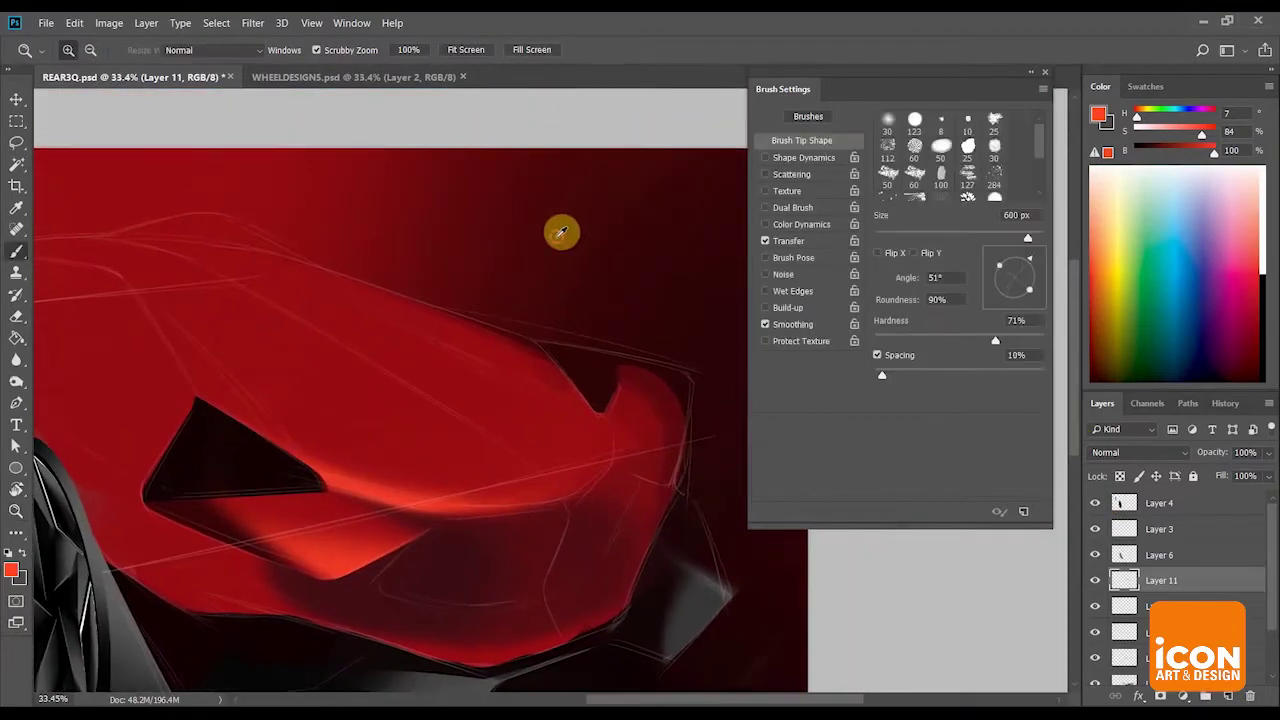
{"action": "left_click", "coordinate": [560, 237], "text": "alt"}
{"action": "key", "text": "r"}
{"action": "mouse_move", "coordinate": [557, 200]}
{"action": "left_mouse_down"}
{"action": "mouse_move", "coordinate": [583, 523]}
{"action": "mouse_move", "coordinate": [614, 286]}
{"action": "left_mouse_up"}
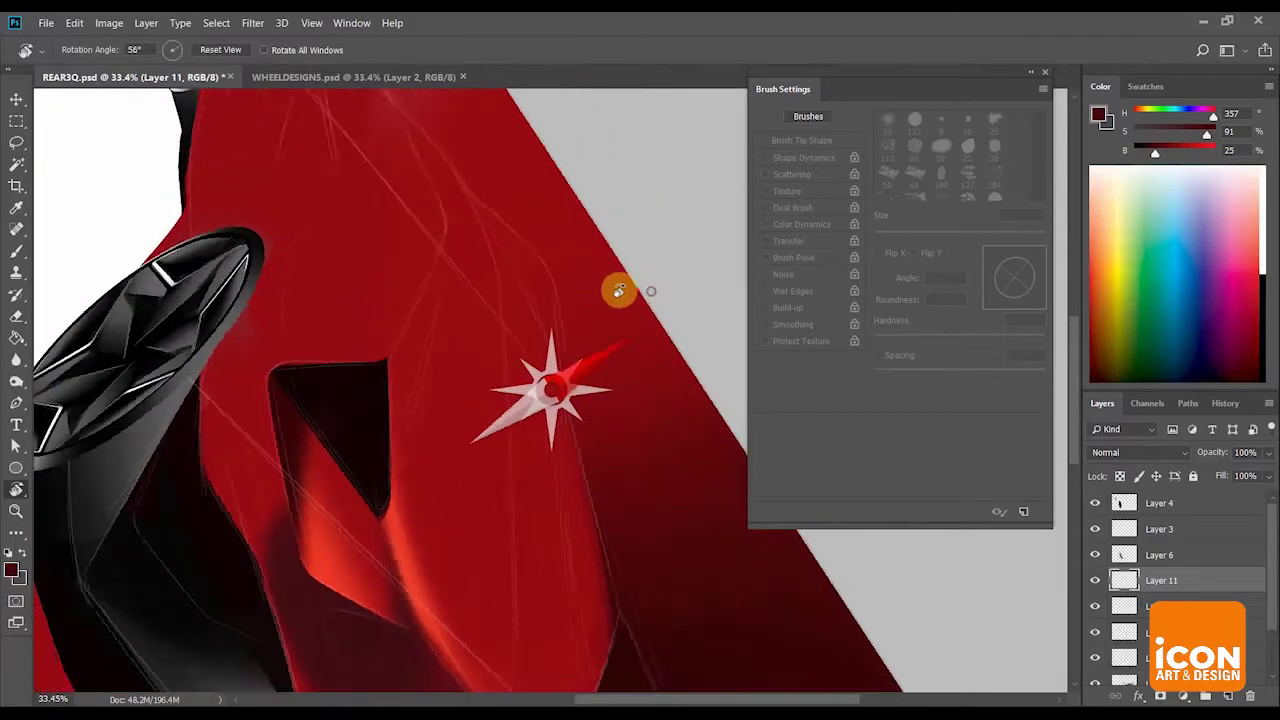
Try dark red shadow strokes from the vent along the body with the 600 px brush at 71% and 100% hardness.
{"action": "key", "text": "b"}
{"action": "left_click_drag", "start_coordinate": [517, 231], "coordinate": [309, 580]}
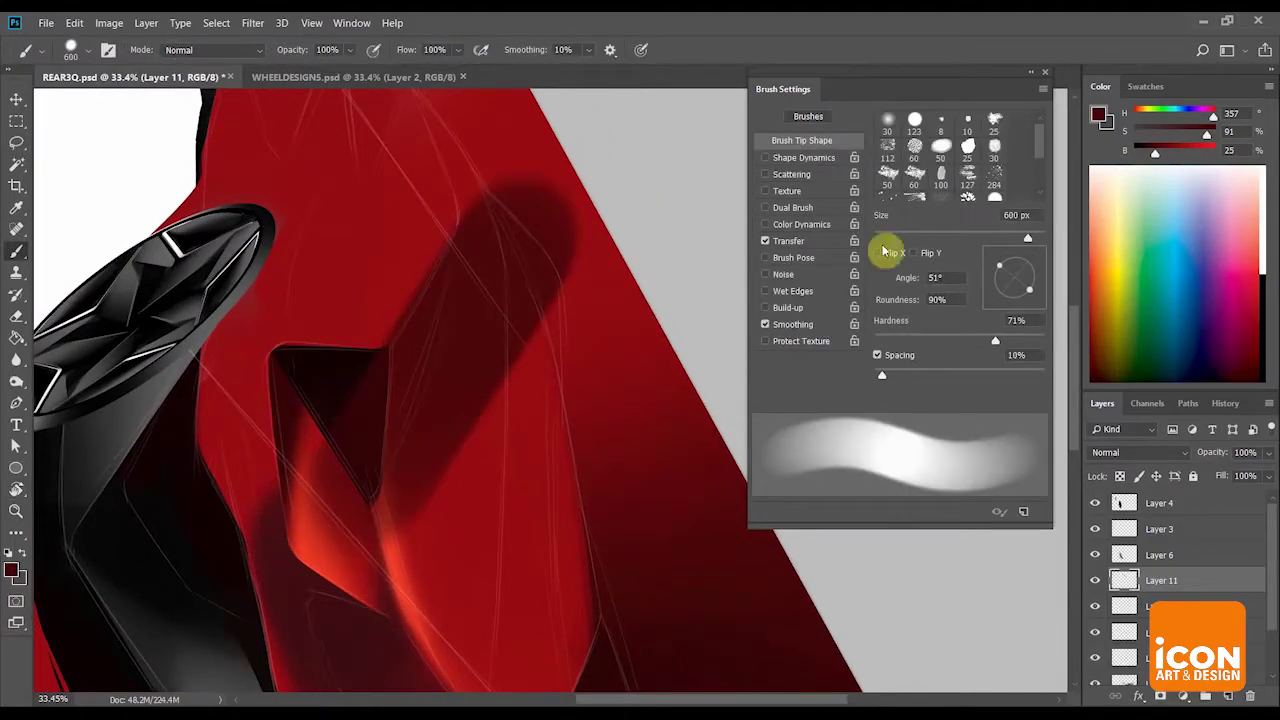
{"action": "key", "text": "ctrl+z"}
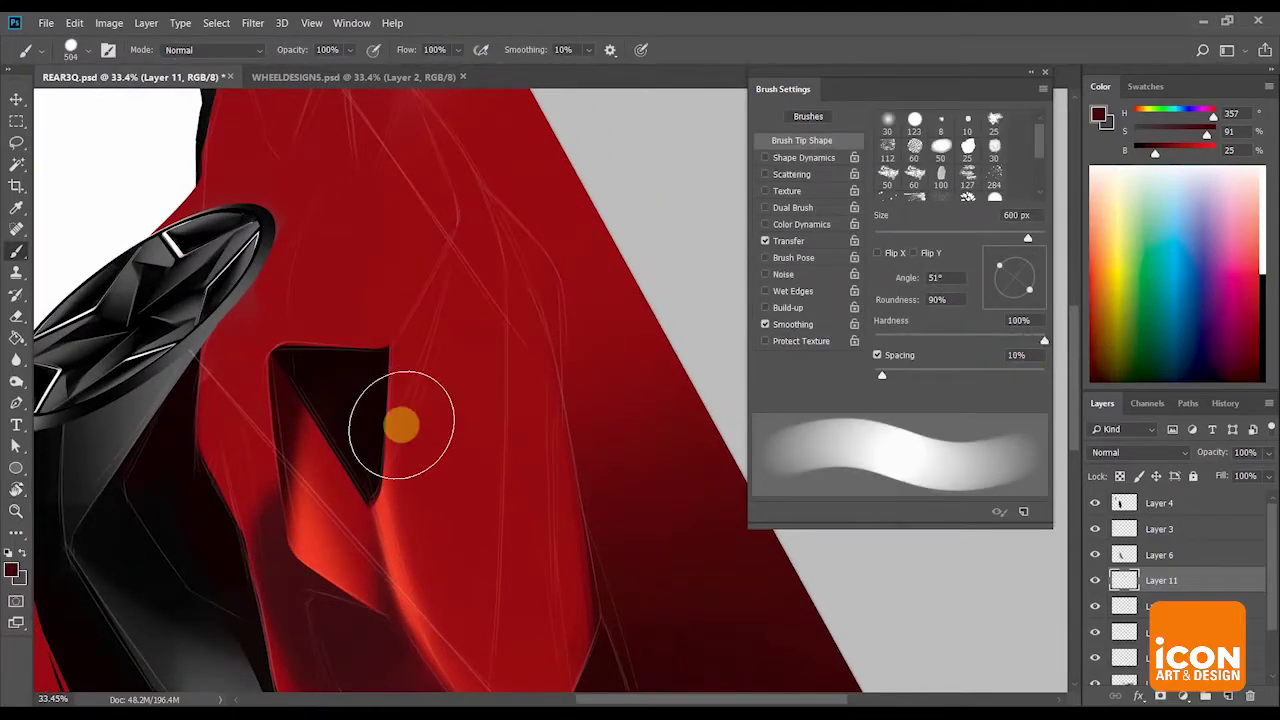
{"action": "left_click_drag", "start_coordinate": [392, 459], "coordinate": [514, 249]}
{"action": "key", "text": "ctrl+z"}
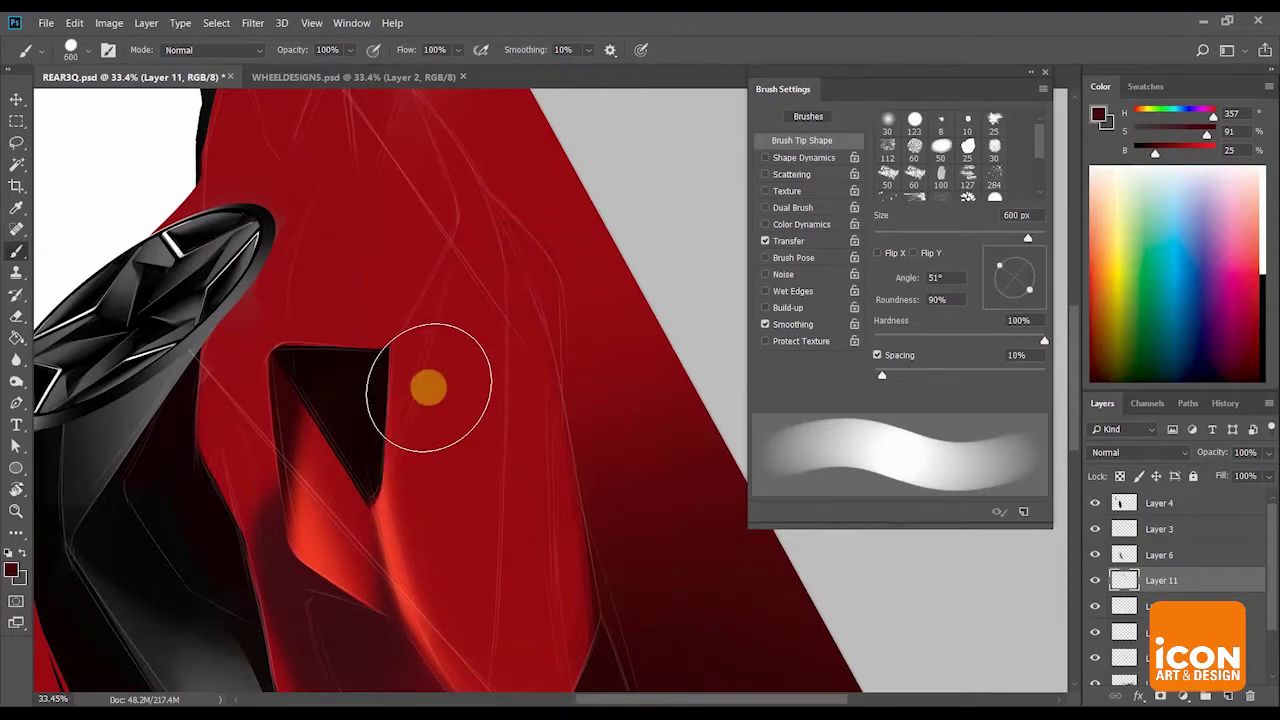
{"action": "left_click_drag", "start_coordinate": [428, 391], "coordinate": [510, 262]}
{"action": "key", "text": "ctrl+z"}
Paint a wide dark red shadow from the vent's upper edge toward the front on Layer 11, using the 600 px brush at 100% hardness.
{"action": "mouse_move", "coordinate": [403, 437]}
{"action": "left_mouse_down"}
{"action": "mouse_move", "coordinate": [528, 258]}
{"action": "mouse_move", "coordinate": [428, 385]}
{"action": "left_mouse_up"}
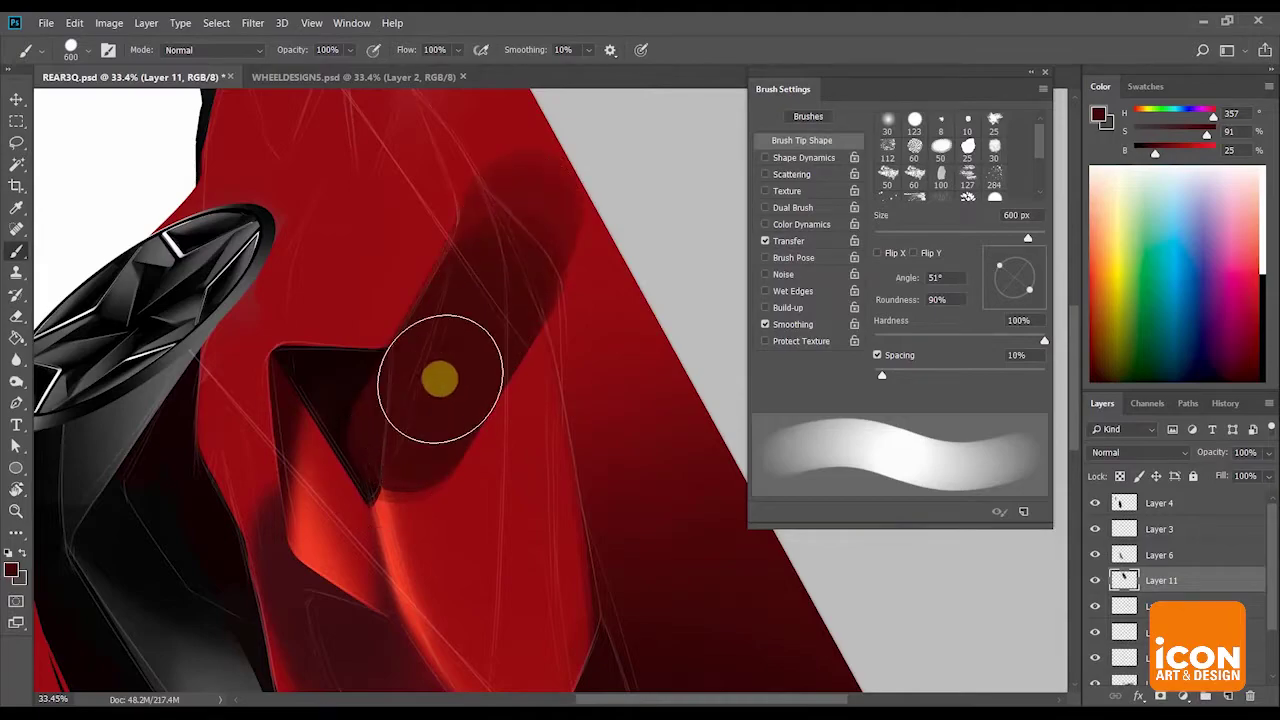
{"action": "key", "text": "ctrl+z"}
{"action": "left_click_drag", "start_coordinate": [486, 317], "coordinate": [520, 208]}
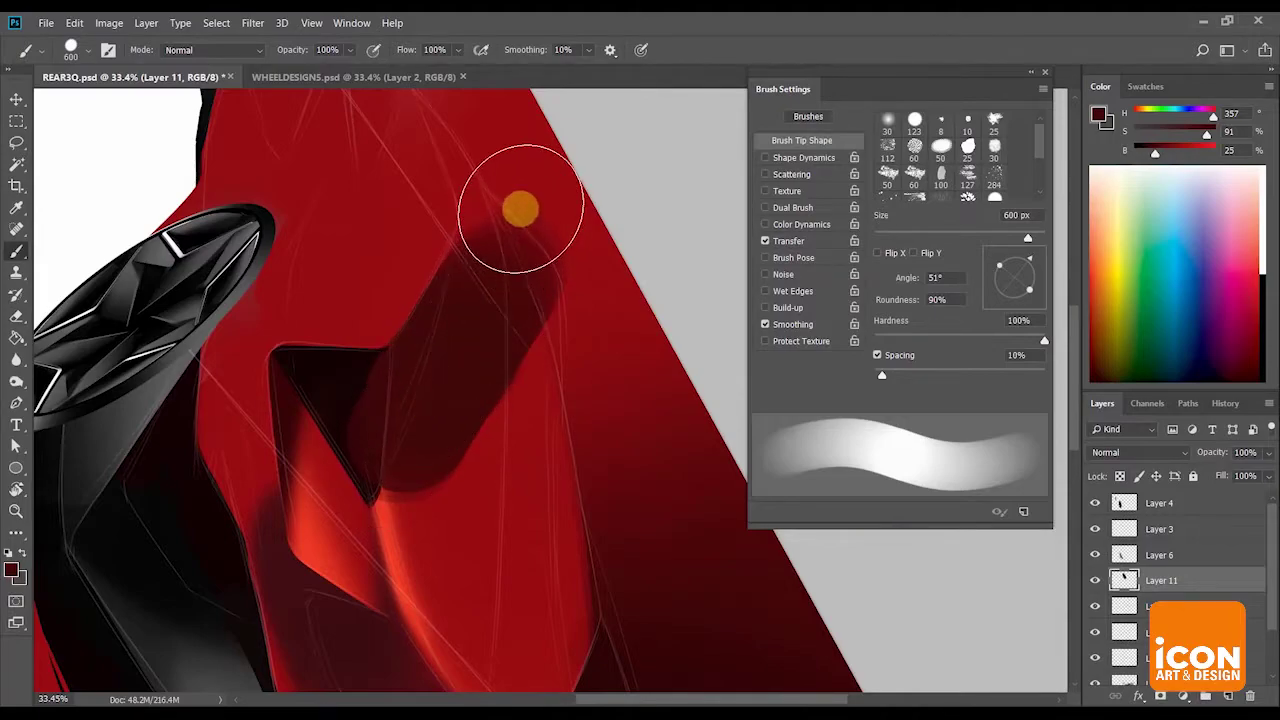
{"action": "mouse_move", "coordinate": [397, 449]}
{"action": "left_mouse_down"}
{"action": "mouse_move", "coordinate": [514, 217]}
{"action": "mouse_move", "coordinate": [371, 520]}
{"action": "mouse_move", "coordinate": [331, 234]}
{"action": "mouse_move", "coordinate": [509, 337]}
{"action": "mouse_move", "coordinate": [524, 242]}
{"action": "mouse_move", "coordinate": [648, 268]}
{"action": "left_mouse_up"}
Trim the shadow along the vent and the body crease beyond it with a hard eraser at 150 to 250 px.
{"action": "key", "text": "r"}
{"action": "left_click_drag", "start_coordinate": [648, 268], "coordinate": [702, 330]}
{"action": "mouse_move", "coordinate": [715, 220]}
{"action": "left_mouse_down"}
{"action": "mouse_move", "coordinate": [543, 289]}
{"action": "mouse_move", "coordinate": [525, 317]}
{"action": "left_mouse_up"}
{"action": "key", "text": "e"}
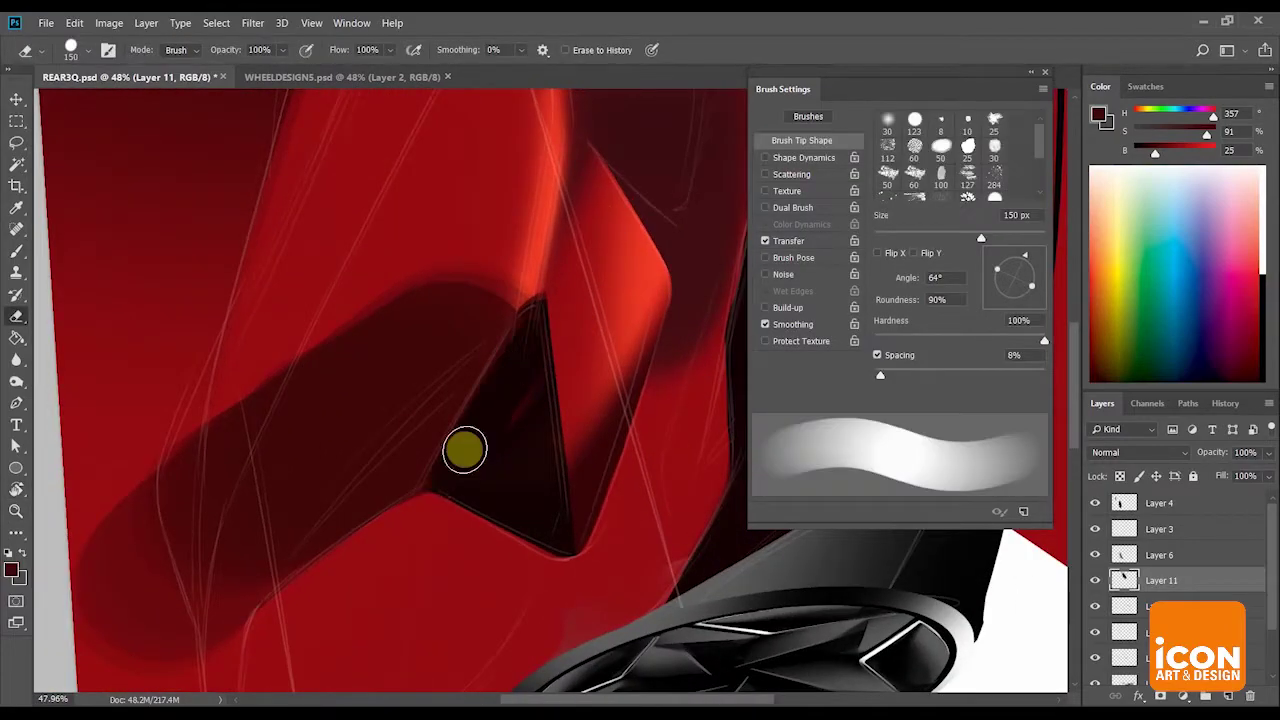
{"action": "mouse_move", "coordinate": [567, 295]}
{"action": "left_mouse_down"}
{"action": "mouse_move", "coordinate": [680, 143]}
{"action": "mouse_move", "coordinate": [540, 200]}
{"action": "mouse_move", "coordinate": [500, 282]}
{"action": "left_mouse_up"}
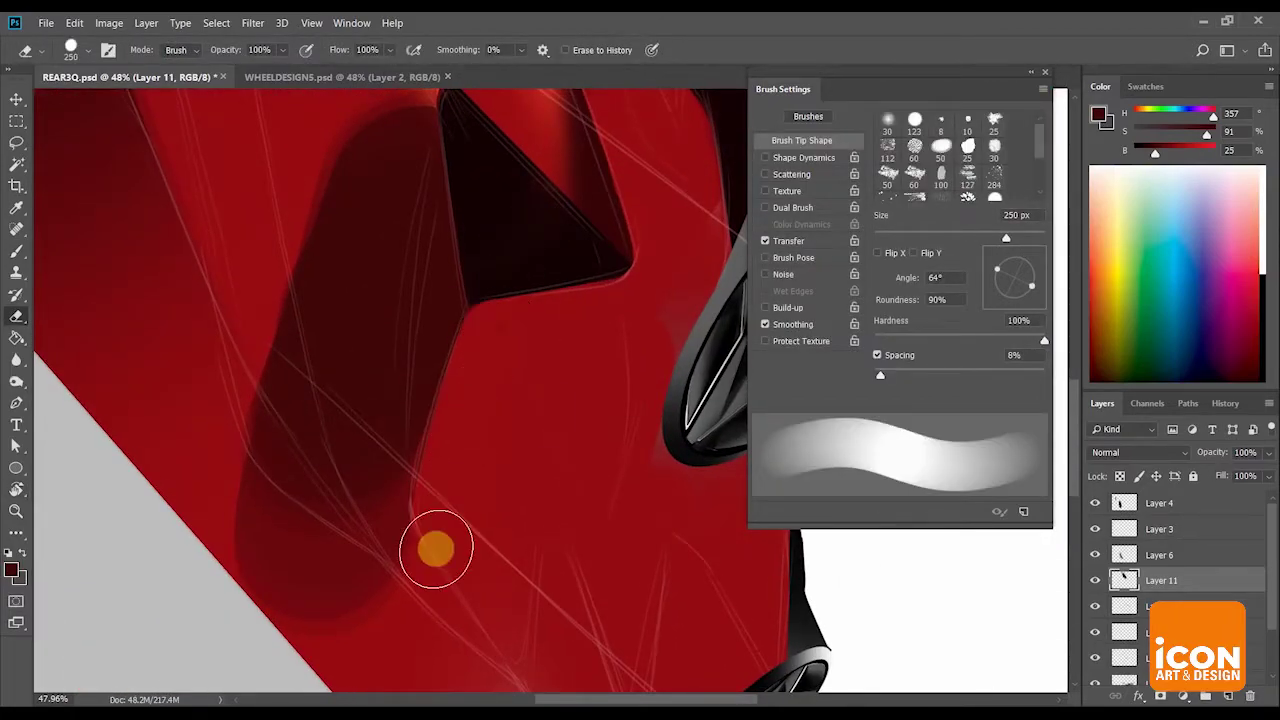
Erase the outer part of the shadow with a 700 px eraser at 45% hardness, leaving a narrow tapered sliver.
{"action": "key", "text": "r"}
{"action": "left_click_drag", "start_coordinate": [640, 335], "coordinate": [630, 450]}
{"action": "mouse_move", "coordinate": [603, 363]}
{"action": "left_mouse_down"}
{"action": "mouse_move", "coordinate": [566, 257]}
{"action": "mouse_move", "coordinate": [607, 240]}
{"action": "mouse_move", "coordinate": [660, 260]}
{"action": "left_mouse_up"}
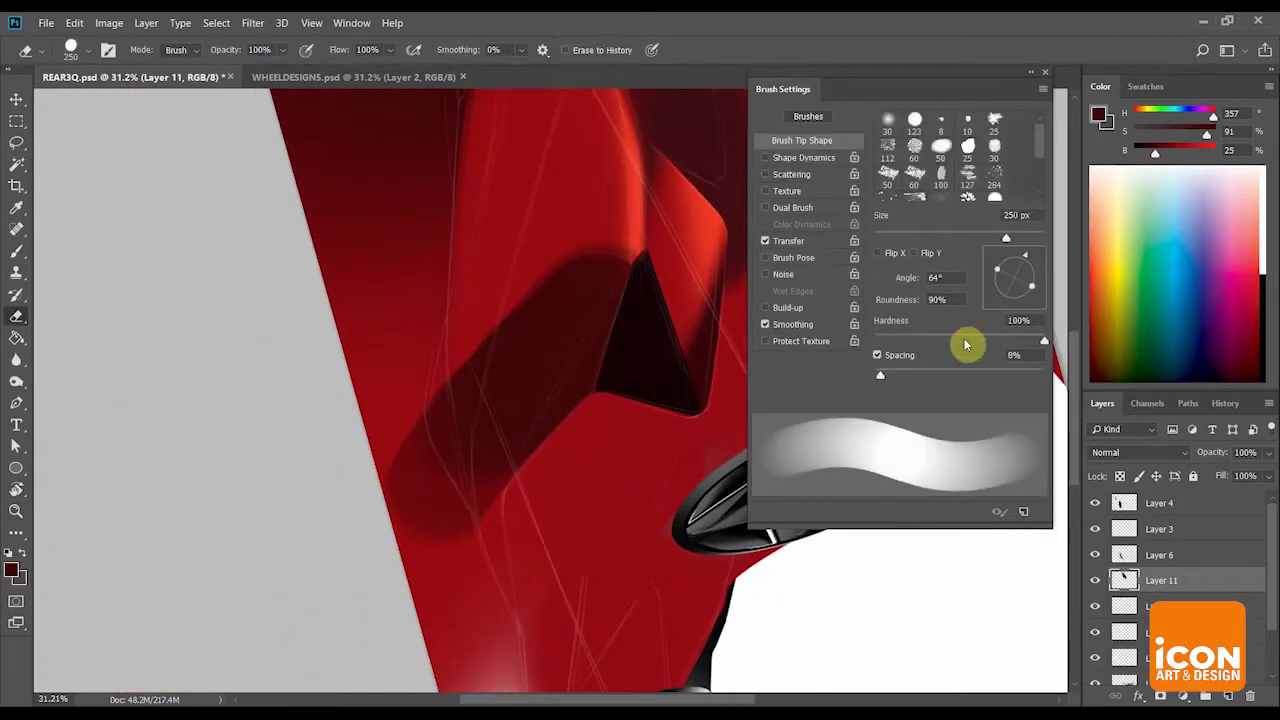
{"action": "left_click_drag", "start_coordinate": [445, 447], "coordinate": [595, 199]}
{"action": "key", "text": "ctrl+z"}
{"action": "left_click_drag", "start_coordinate": [686, 68], "coordinate": [431, 466]}
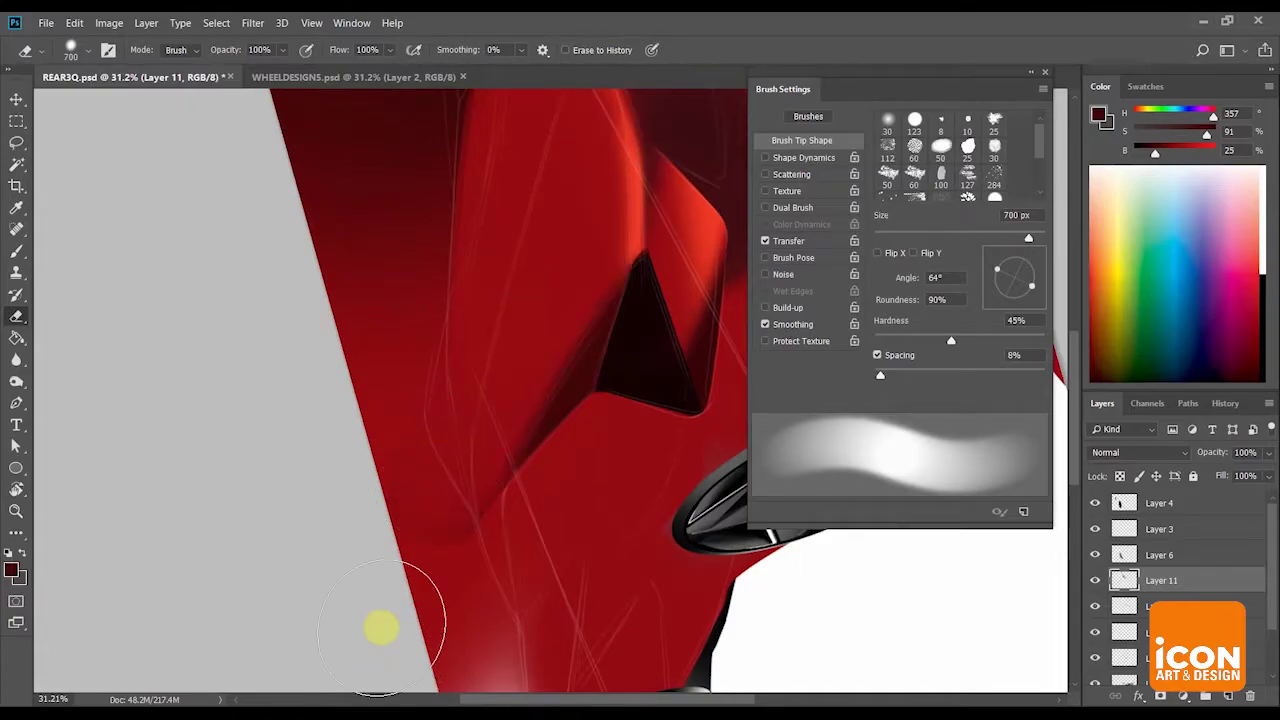
Lock Layer 11's transparent pixels and brush body red (H 356, S 93, B 59) over the shadow at 400 px and 30% hardness.
{"action": "key", "text": "r"}
{"action": "left_click_drag", "start_coordinate": [560, 420], "coordinate": [618, 349]}
{"action": "key", "text": "ctrl+space"}
{"action": "key", "text": "e"}
{"action": "key", "text": "z"}
{"action": "mouse_move", "coordinate": [629, 297]}
{"action": "left_mouse_down"}
{"action": "mouse_move", "coordinate": [597, 277]}
{"action": "mouse_move", "coordinate": [600, 220]}
{"action": "mouse_move", "coordinate": [671, 301]}
{"action": "mouse_move", "coordinate": [529, 324]}
{"action": "left_mouse_up"}
{"action": "key", "text": "space"}
{"action": "key", "text": "r"}
{"action": "mouse_move", "coordinate": [616, 244]}
{"action": "left_mouse_down"}
{"action": "mouse_move", "coordinate": [566, 251]}
{"action": "mouse_move", "coordinate": [571, 274]}
{"action": "mouse_move", "coordinate": [546, 274]}
{"action": "left_mouse_up"}
{"action": "key", "text": "z"}
{"action": "key", "text": "b"}
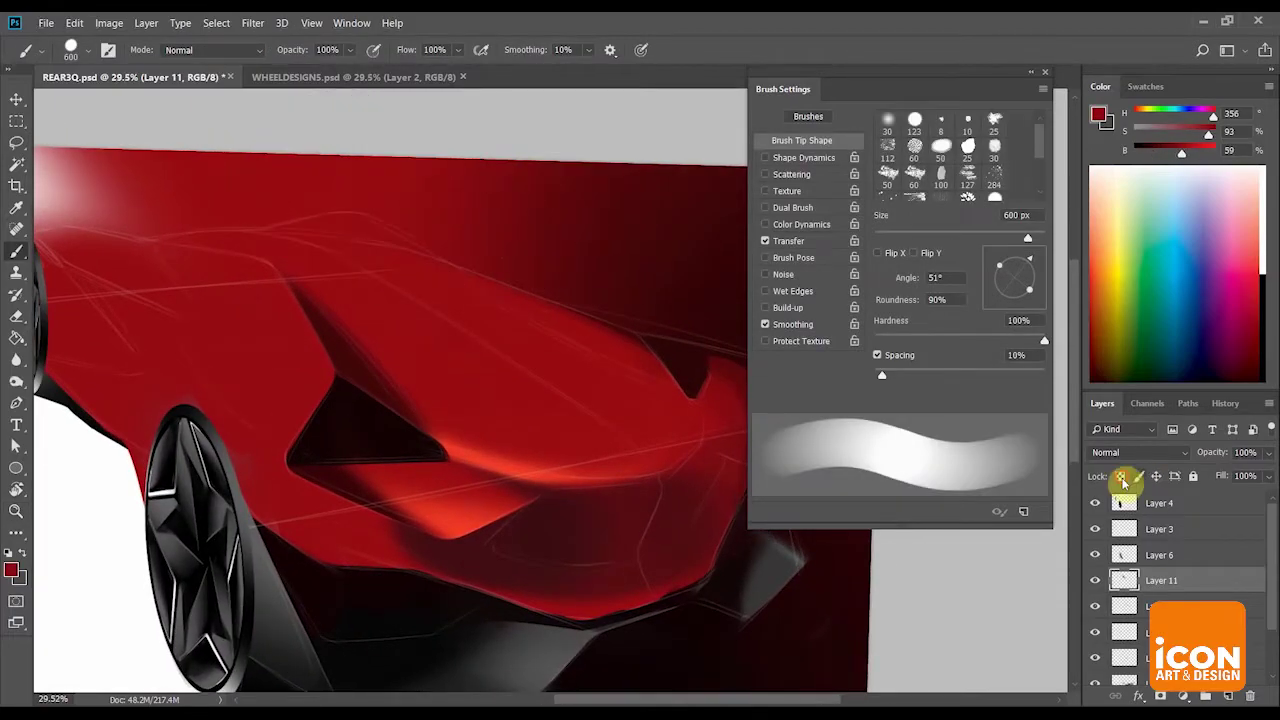
{"action": "left_click", "coordinate": [941, 350]}
{"action": "key", "text": "bracketleft"}
{"action": "key", "text": "bracketleft"}
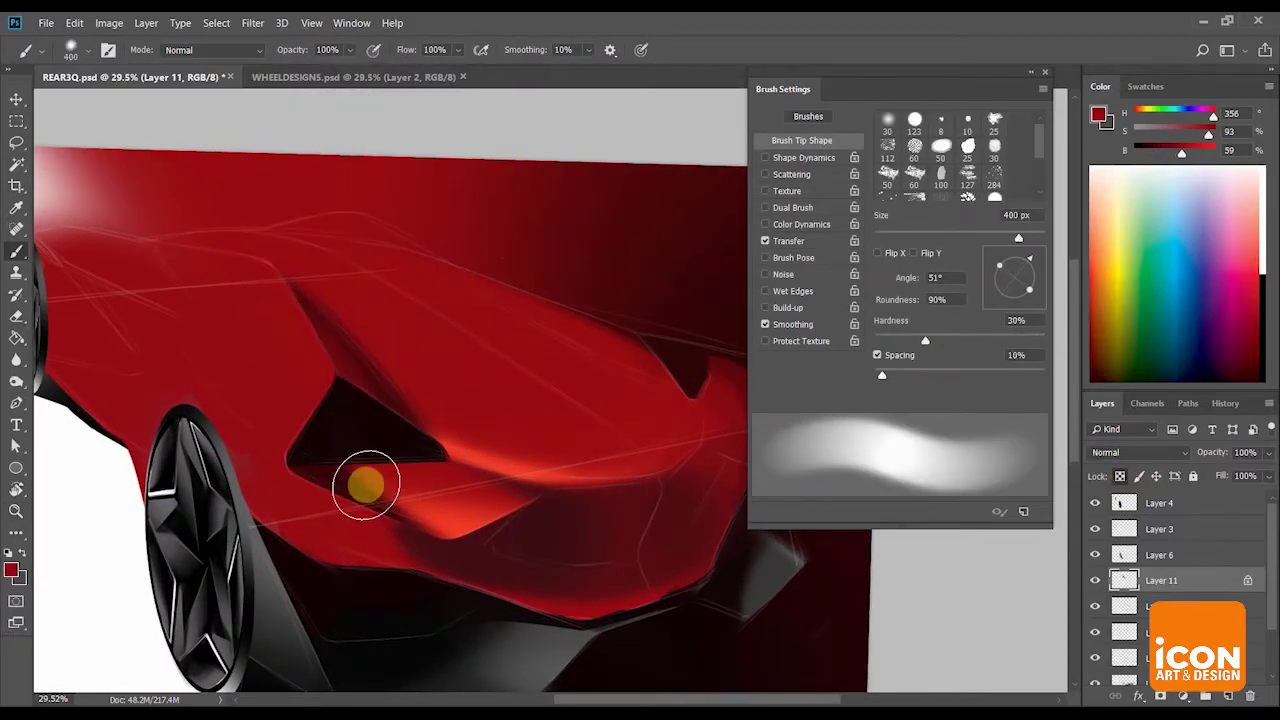
{"action": "key", "text": "ctrl+z"}
Add a new layer above Layer 11 and choose a bright red brush colour (H 5, S 84, B 92).
{"action": "key", "text": "z"}
{"action": "mouse_move", "coordinate": [350, 456]}
{"action": "left_mouse_down"}
{"action": "mouse_move", "coordinate": [320, 454]}
{"action": "mouse_move", "coordinate": [348, 470]}
{"action": "left_mouse_up"}
{"action": "left_click_drag", "start_coordinate": [582, 264], "coordinate": [434, 410]}
{"action": "left_click_drag", "start_coordinate": [550, 295], "coordinate": [503, 189]}
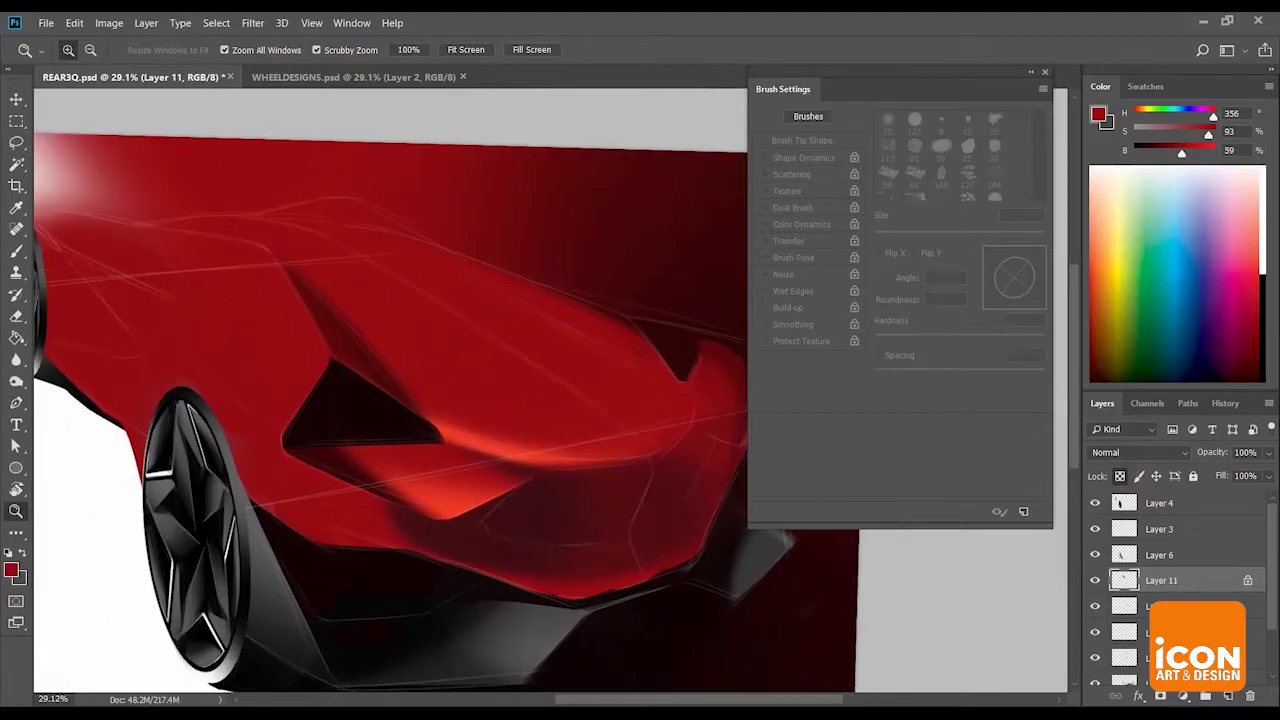
{"action": "left_click_drag", "start_coordinate": [488, 308], "coordinate": [368, 300]}
{"action": "key", "text": "b"}
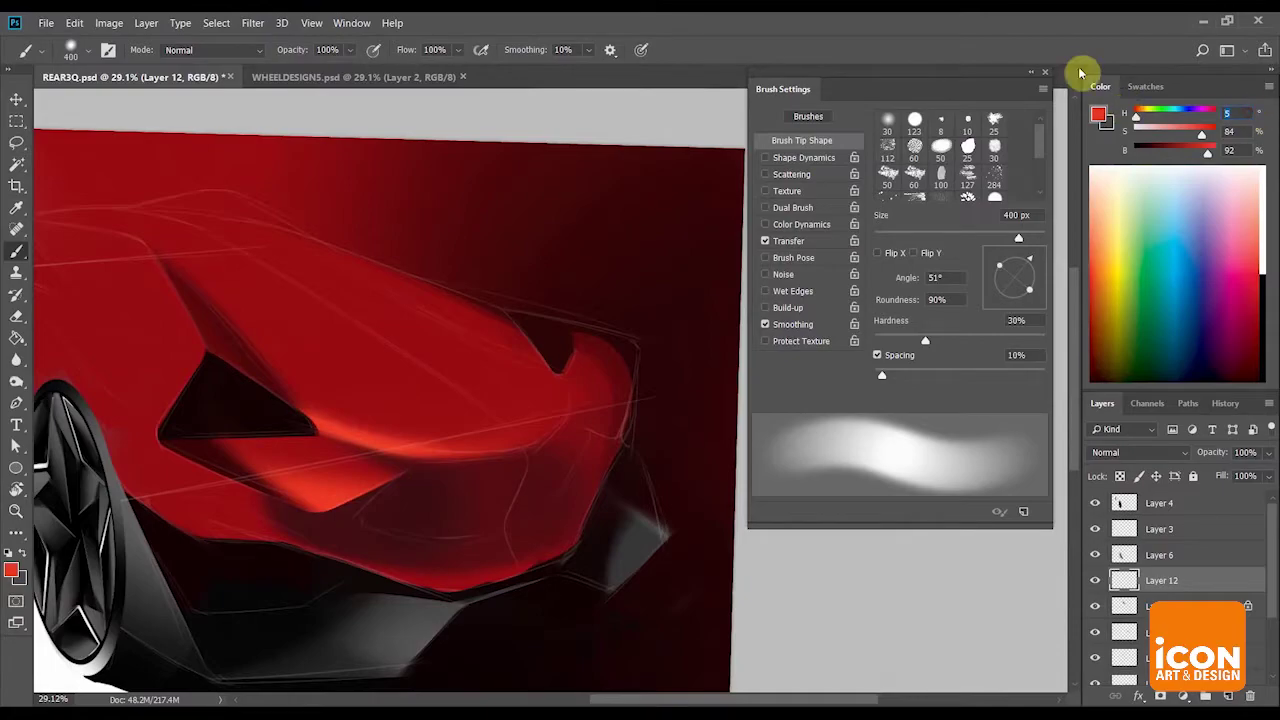
{"action": "key", "text": "r"}
{"action": "mouse_move", "coordinate": [623, 233]}
{"action": "left_mouse_down"}
{"action": "mouse_move", "coordinate": [320, 289]}
{"action": "mouse_move", "coordinate": [586, 177]}
{"action": "mouse_move", "coordinate": [509, 194]}
{"action": "mouse_move", "coordinate": [574, 170]}
{"action": "mouse_move", "coordinate": [590, 145]}
{"action": "left_mouse_up"}
Paint a highlight in H 8, S 85, B 100 along the body's upper edge with a 700 px brush at 61% hardness.
{"action": "key", "text": "b"}
{"action": "left_click_drag", "start_coordinate": [990, 338], "coordinate": [976, 338]}
{"action": "key", "text": "bracketright"}
{"action": "key", "text": "bracketright"}
{"action": "key", "text": "bracketright"}
{"action": "left_click_drag", "start_coordinate": [389, 442], "coordinate": [617, 137]}
{"action": "key", "text": "ctrl+z"}
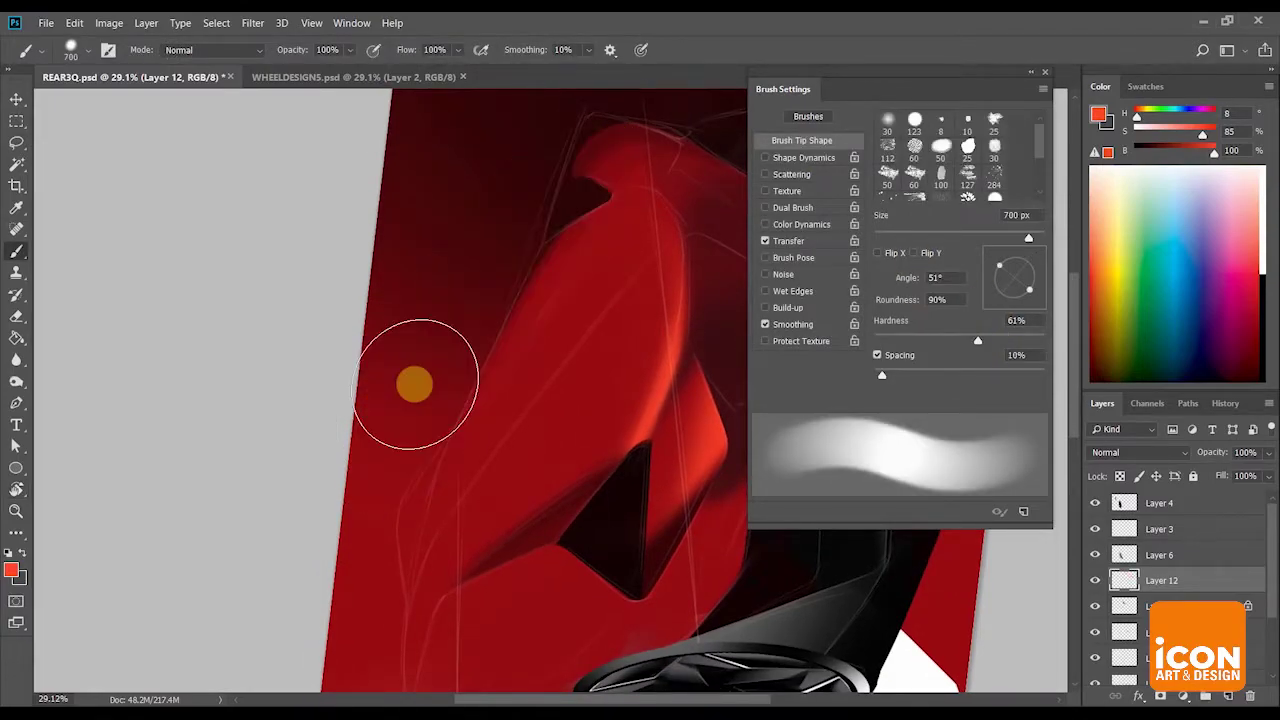
{"action": "left_click_drag", "start_coordinate": [415, 385], "coordinate": [671, 23]}
Trim the outer side of the upper highlight to the body's edge with a 700 px eraser at 100% hardness.
{"action": "key", "text": "r"}
{"action": "mouse_move", "coordinate": [591, 120]}
{"action": "left_mouse_down"}
{"action": "mouse_move", "coordinate": [640, 218]}
{"action": "mouse_move", "coordinate": [659, 218]}
{"action": "mouse_move", "coordinate": [583, 165]}
{"action": "mouse_move", "coordinate": [592, 206]}
{"action": "mouse_move", "coordinate": [466, 366]}
{"action": "left_mouse_up"}
{"action": "key", "text": "e"}
{"action": "key", "text": "bracketright"}
{"action": "key", "text": "shift+bracketright"}
{"action": "key", "text": "shift+bracketright"}
{"action": "key", "text": "shift+bracketright"}
{"action": "key", "text": "bracketleft"}
{"action": "left_click_drag", "start_coordinate": [418, 437], "coordinate": [591, 213]}
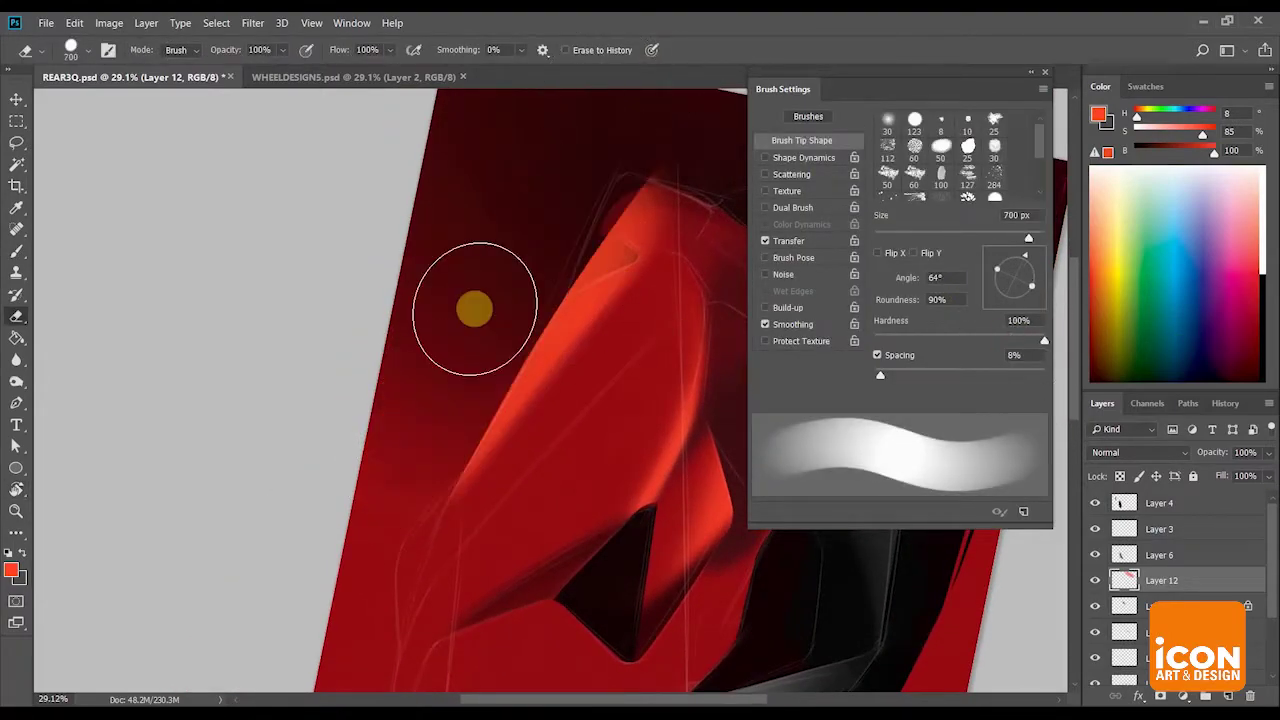
{"action": "left_click_drag", "start_coordinate": [403, 449], "coordinate": [614, 109]}
Erase the highlight covering the small dark opening at the rear edge with a 100 px hard eraser.
{"action": "key", "text": "r"}
{"action": "mouse_move", "coordinate": [571, 211]}
{"action": "left_mouse_down"}
{"action": "mouse_move", "coordinate": [601, 545]}
{"action": "mouse_move", "coordinate": [483, 414]}
{"action": "left_mouse_up"}
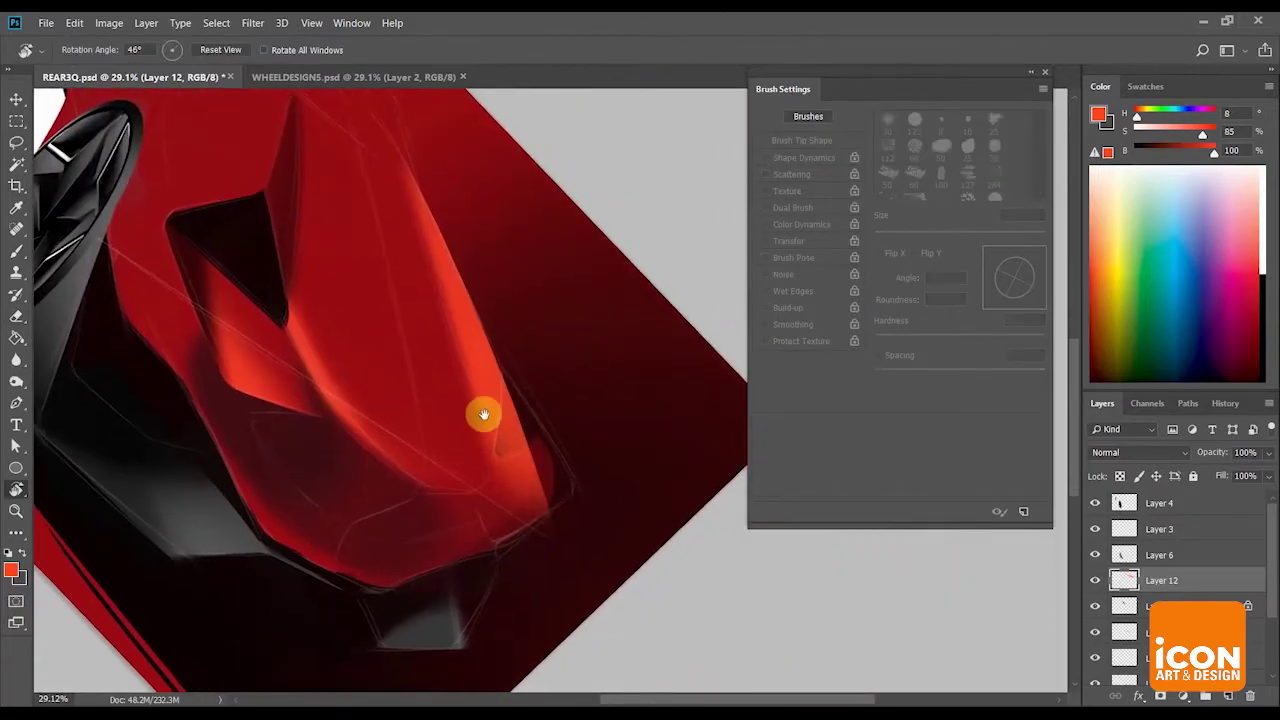
{"action": "key", "text": "e"}
{"action": "key", "text": "bracketleft"}
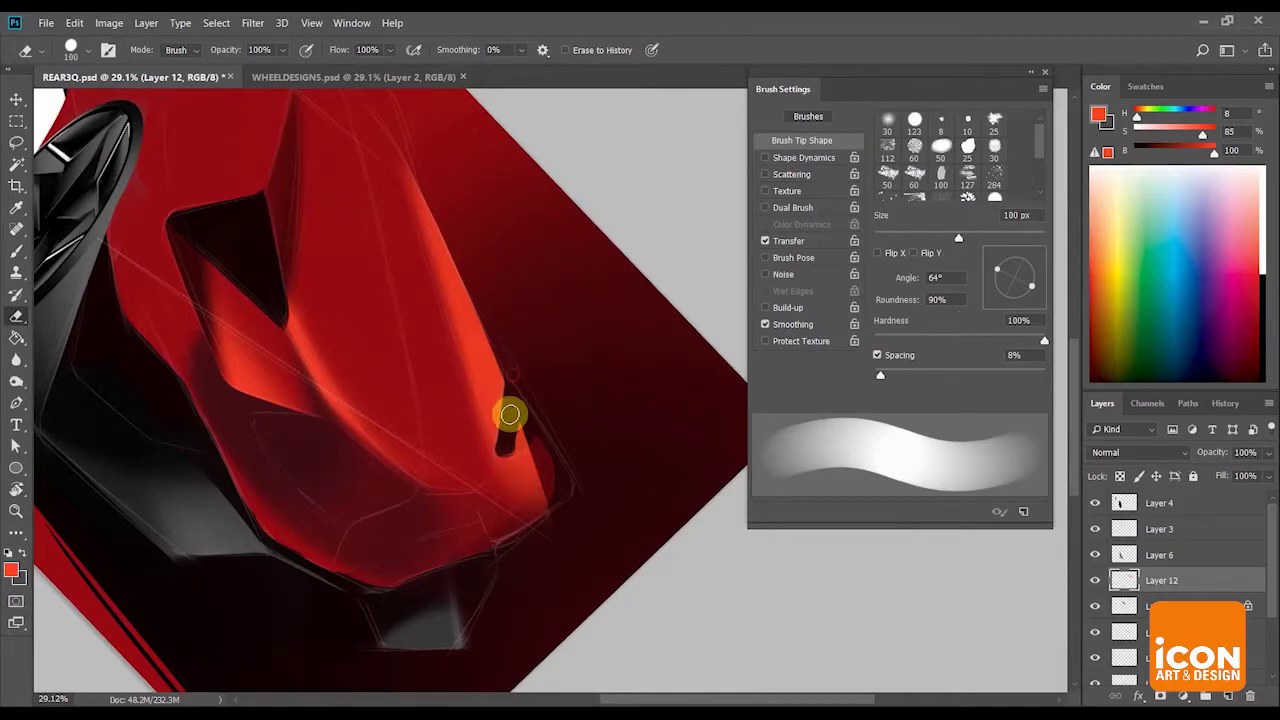
Remove the highlight from the rear corner beyond the dark opening with a 500 px eraser at 45% hardness.
{"action": "key", "text": "r"}
{"action": "left_click_drag", "start_coordinate": [612, 330], "coordinate": [561, 302]}
{"action": "left_click_drag", "start_coordinate": [668, 352], "coordinate": [622, 286]}
{"action": "key", "text": "z"}
{"action": "mouse_move", "coordinate": [633, 291]}
{"action": "left_mouse_down"}
{"action": "mouse_move", "coordinate": [616, 293]}
{"action": "mouse_move", "coordinate": [640, 330]}
{"action": "left_mouse_up"}
{"action": "left_click_drag", "start_coordinate": [643, 345], "coordinate": [583, 297]}
{"action": "key", "text": "e"}
{"action": "left_click", "coordinate": [965, 341]}
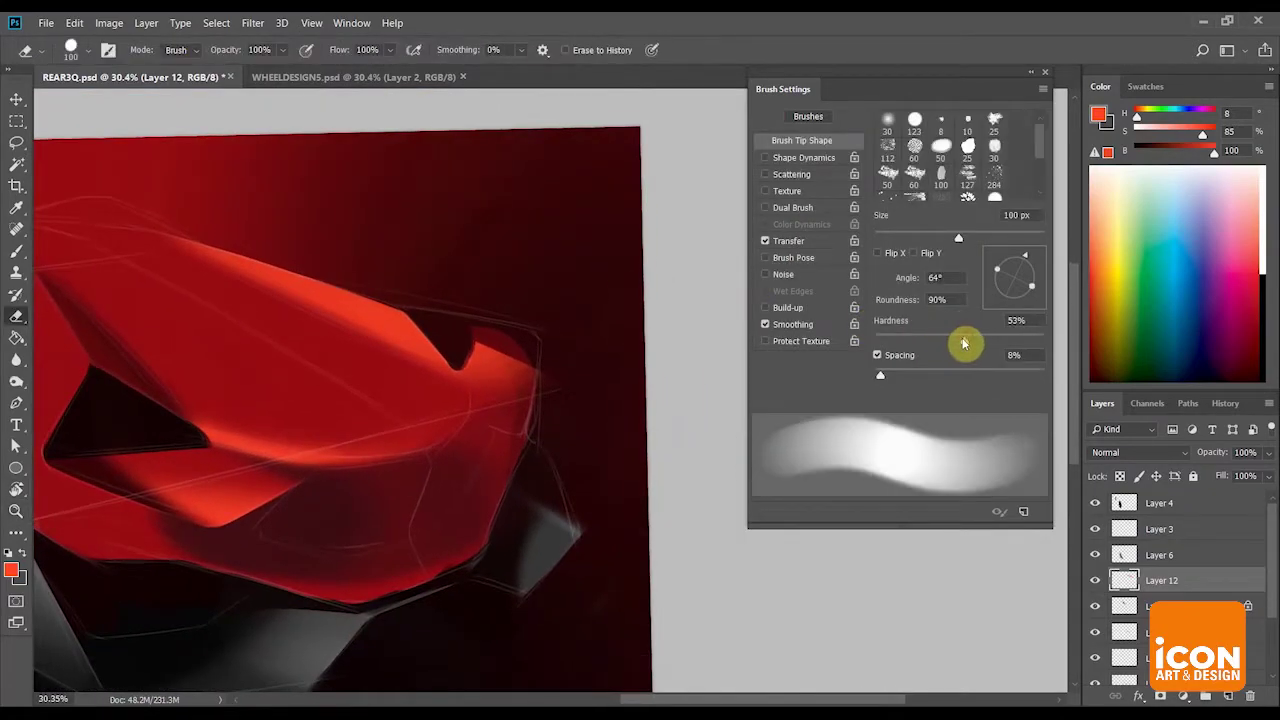
{"action": "key", "text": "bracketright"}
{"action": "left_click_drag", "start_coordinate": [502, 343], "coordinate": [525, 437]}
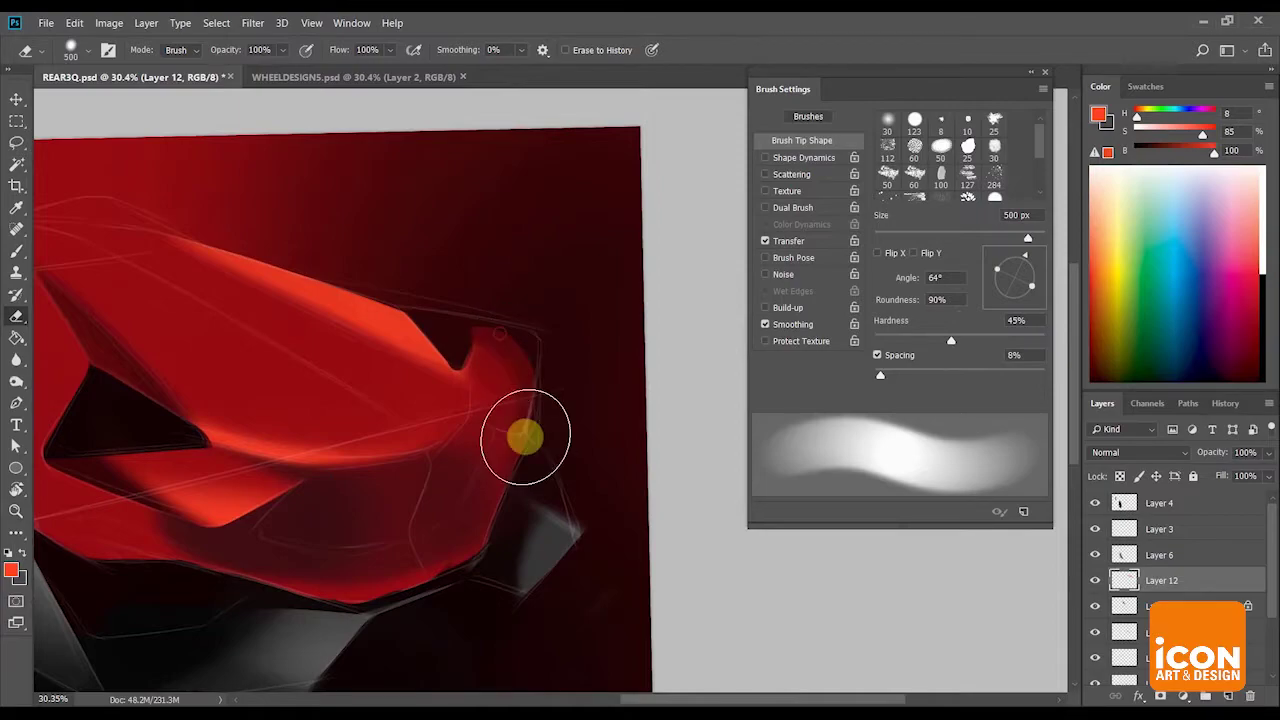
{"action": "mouse_move", "coordinate": [508, 386]}
{"action": "left_mouse_down"}
{"action": "mouse_move", "coordinate": [440, 433]}
{"action": "mouse_move", "coordinate": [394, 412]}
{"action": "left_mouse_up"}
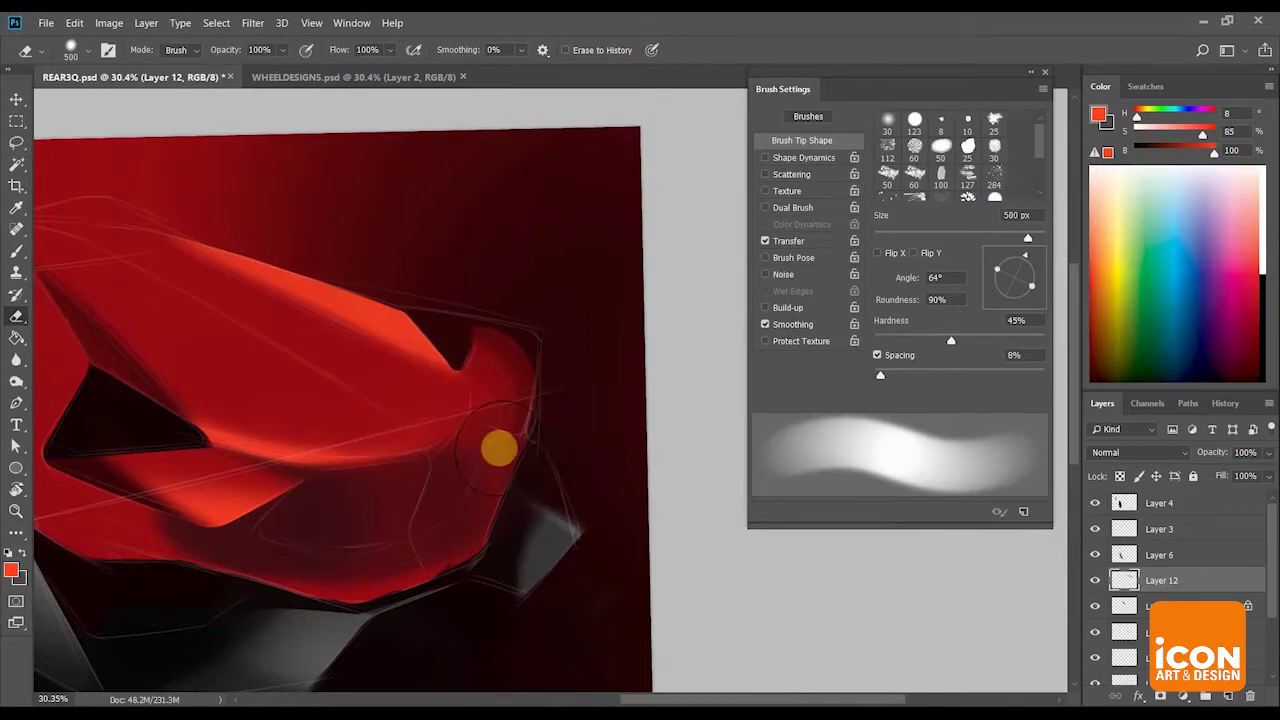
Lock the upper highlight layer's transparency and blend the highlight with a 500 px brush in H 356, S 93, B 60 at 44% hardness.
{"action": "key", "text": "r"}
{"action": "mouse_move", "coordinate": [565, 230]}
{"action": "left_mouse_down"}
{"action": "mouse_move", "coordinate": [540, 211]}
{"action": "mouse_move", "coordinate": [567, 222]}
{"action": "left_mouse_up"}
{"action": "mouse_move", "coordinate": [591, 220]}
{"action": "left_mouse_down"}
{"action": "mouse_move", "coordinate": [323, 294]}
{"action": "mouse_move", "coordinate": [345, 420]}
{"action": "left_mouse_up"}
{"action": "left_click_drag", "start_coordinate": [384, 482], "coordinate": [488, 204]}
{"action": "key", "text": "b"}
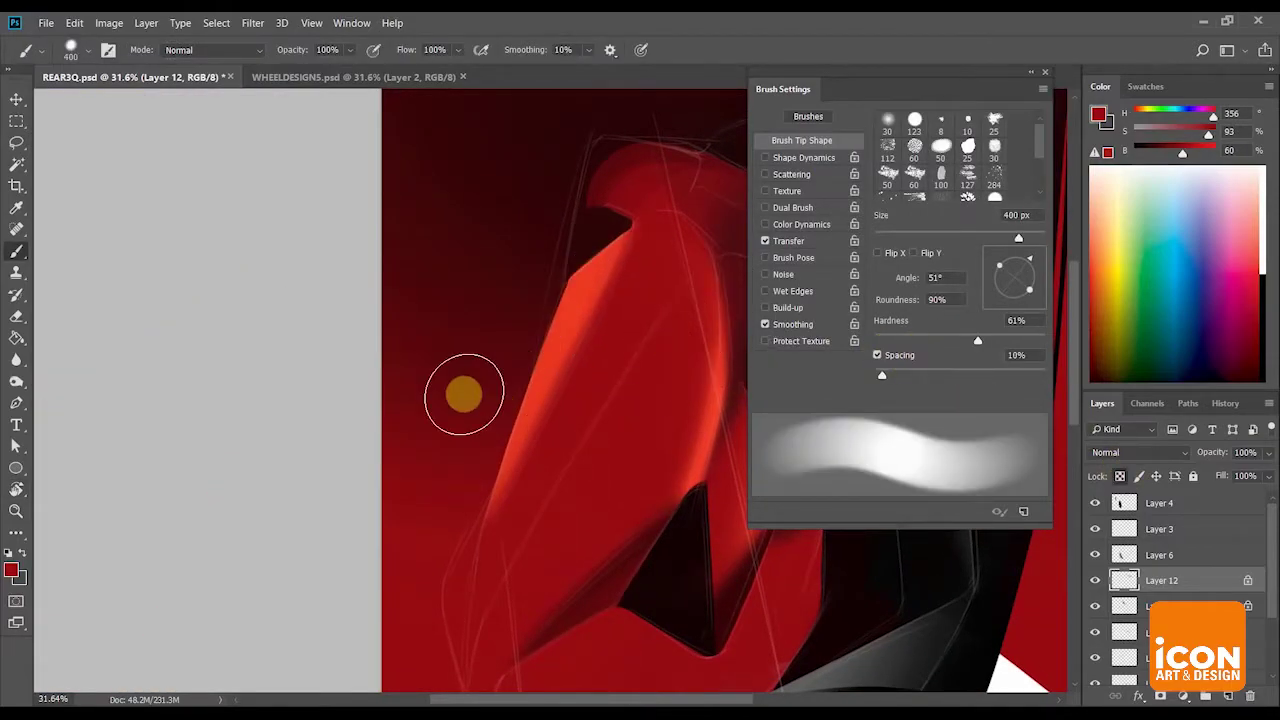
{"action": "key", "text": "bracketright"}
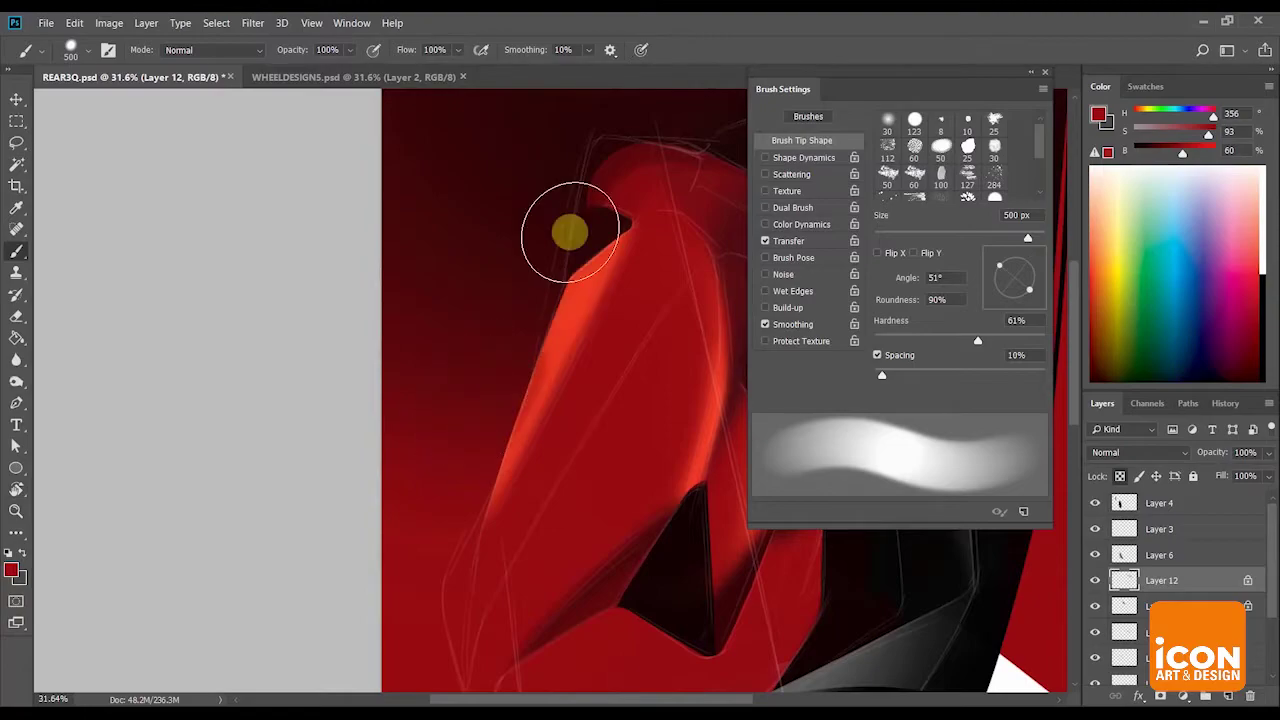
{"action": "left_click_drag", "start_coordinate": [508, 330], "coordinate": [570, 280]}
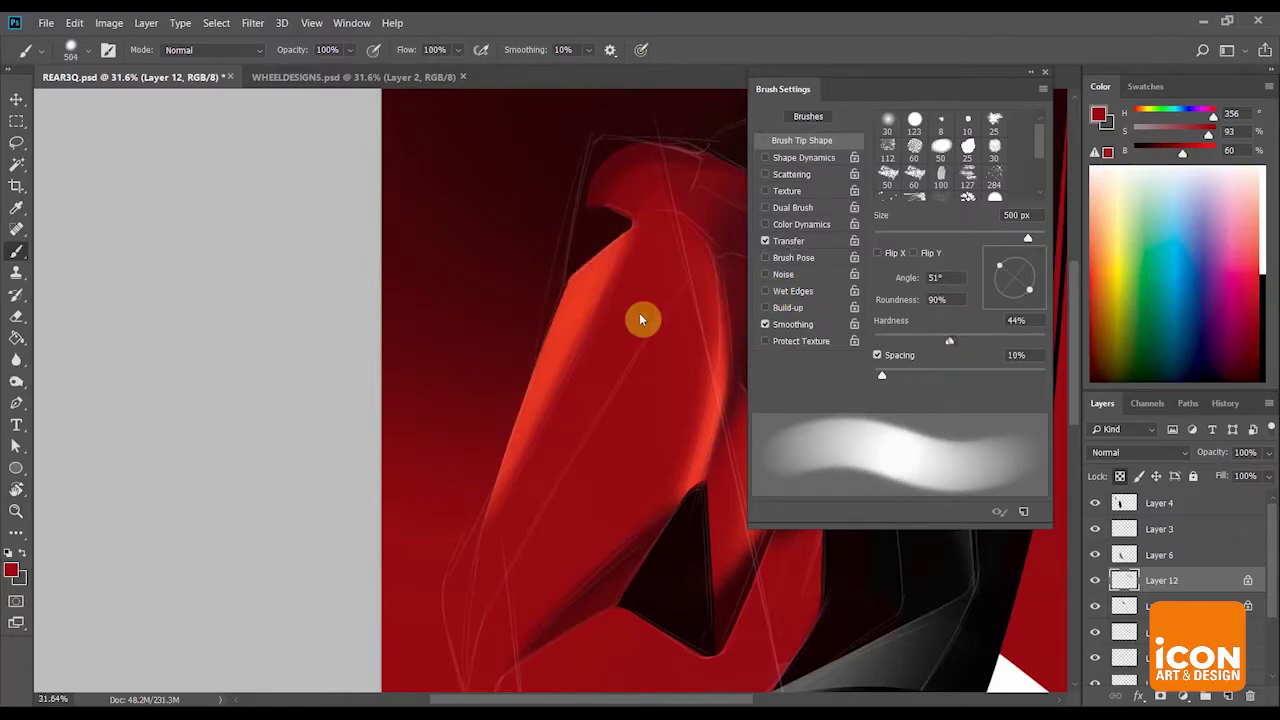
{"action": "mouse_move", "coordinate": [466, 414]}
{"action": "left_mouse_down"}
{"action": "mouse_move", "coordinate": [649, 387]}
{"action": "mouse_move", "coordinate": [593, 340]}
{"action": "mouse_move", "coordinate": [676, 321]}
{"action": "mouse_move", "coordinate": [650, 295]}
{"action": "left_mouse_up"}
Flip the whole canvas horizontally.
{"action": "key", "text": "r"}
{"action": "key", "text": "ctrl+space"}
{"action": "left_click_drag", "start_coordinate": [692, 241], "coordinate": [673, 288]}
{"action": "key", "text": "z"}
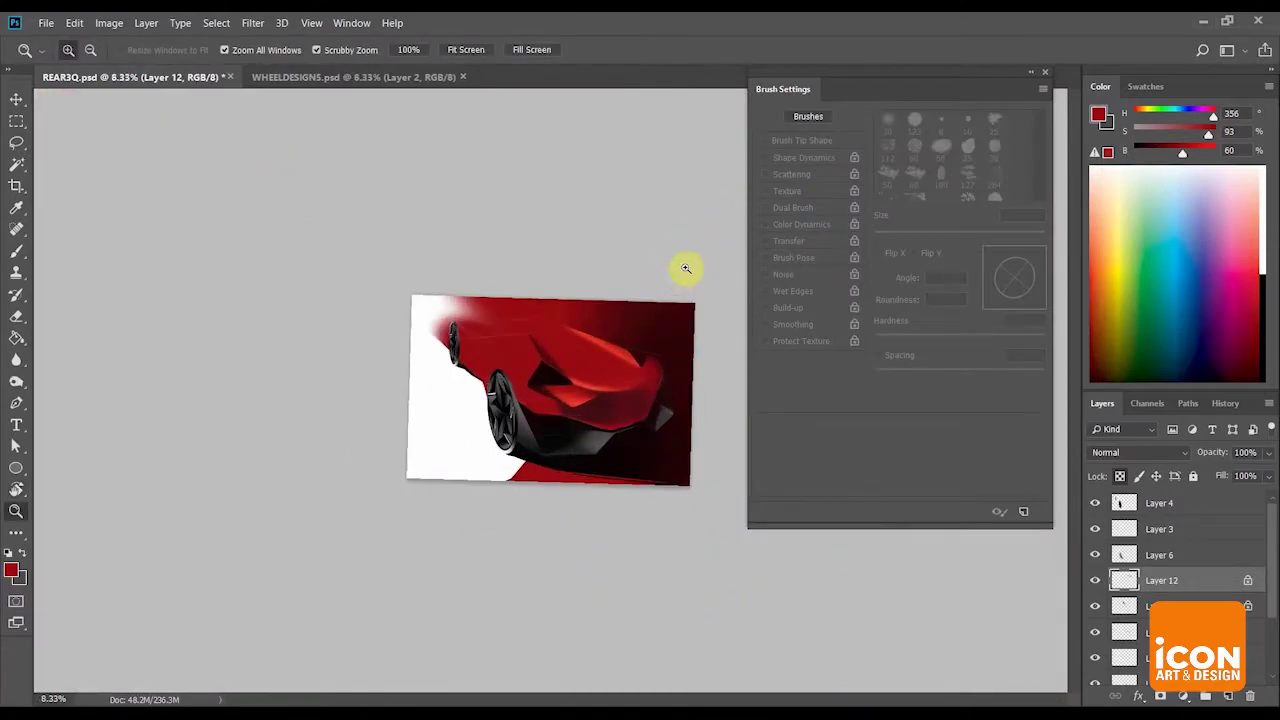
{"action": "left_click", "coordinate": [109, 22]}
{"action": "mouse_move", "coordinate": [209, 166]}
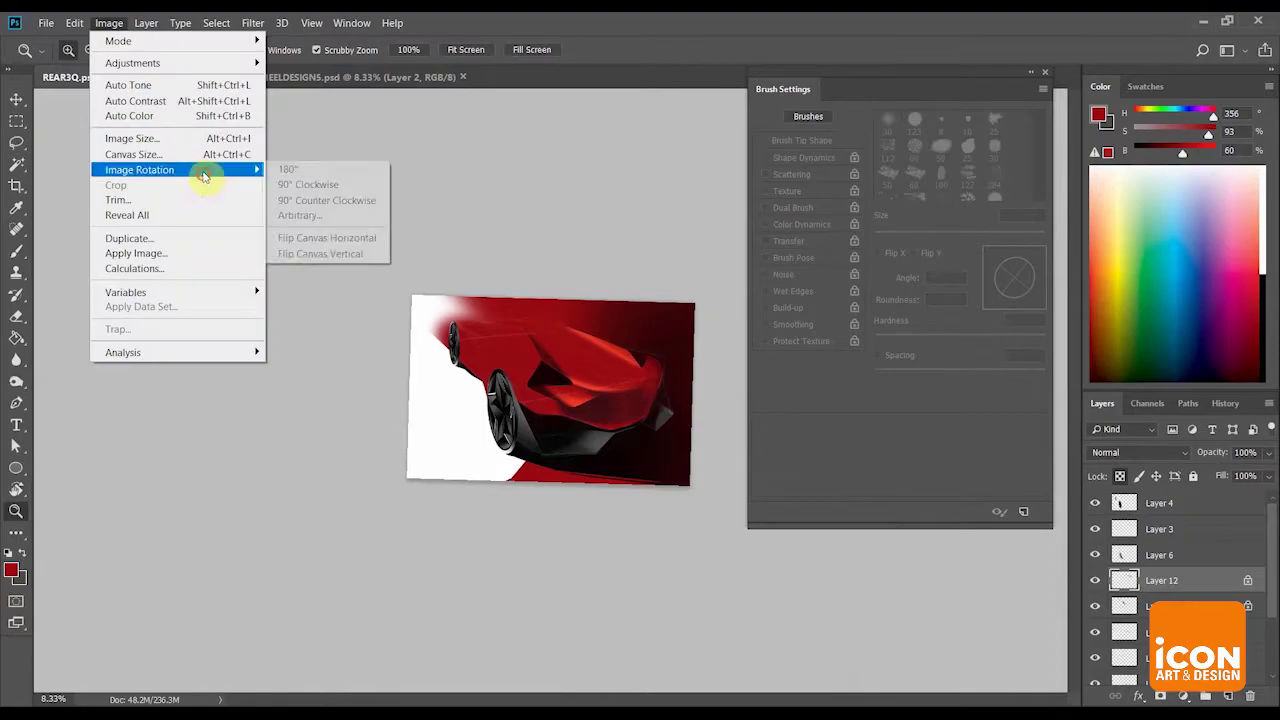
{"action": "left_click", "coordinate": [312, 238]}
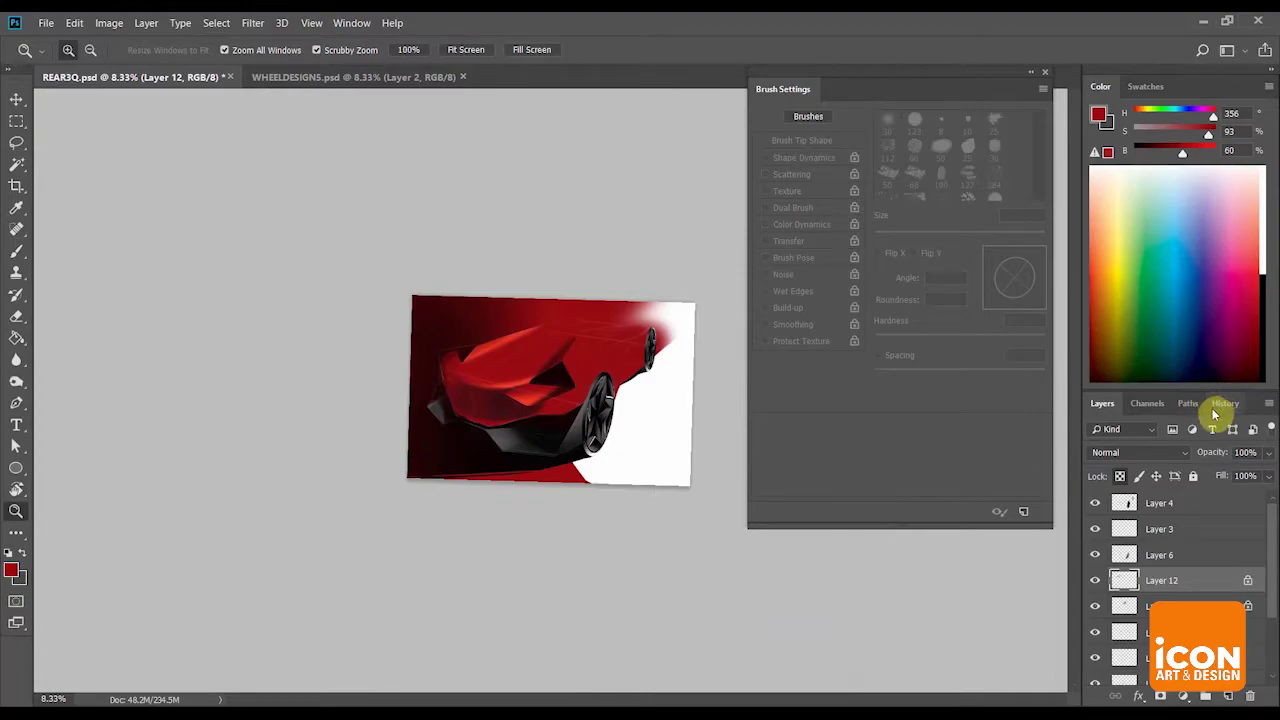
Add a new layer directly above Layer 11 and sample the dark background red, H 356, S 90, B 20.
{"action": "left_click", "coordinate": [1200, 611]}
{"action": "left_click", "coordinate": [1229, 696]}
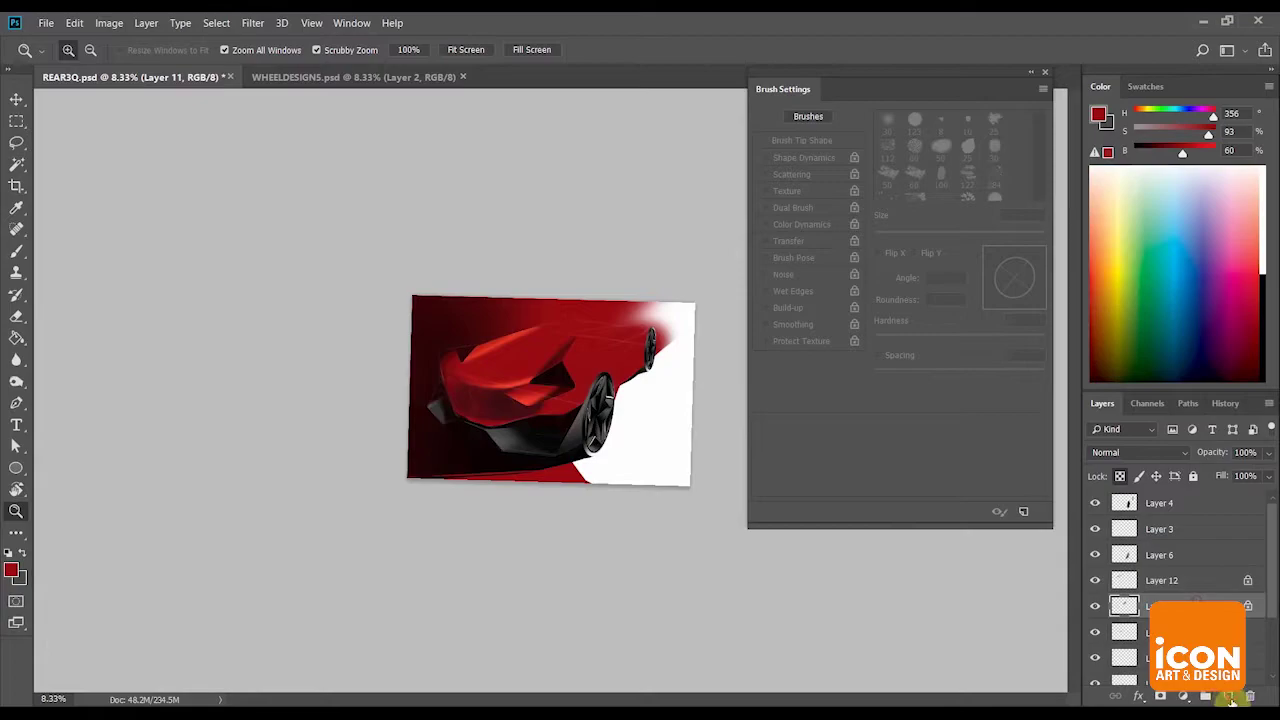
{"action": "key", "text": "r"}
{"action": "left_click_drag", "start_coordinate": [641, 252], "coordinate": [549, 257]}
{"action": "scroll", "coordinate": [594, 303], "scroll_direction": "up", "scroll_amount": 5}
{"action": "key", "text": "b"}
{"action": "left_click", "coordinate": [289, 397], "text": "alt"}
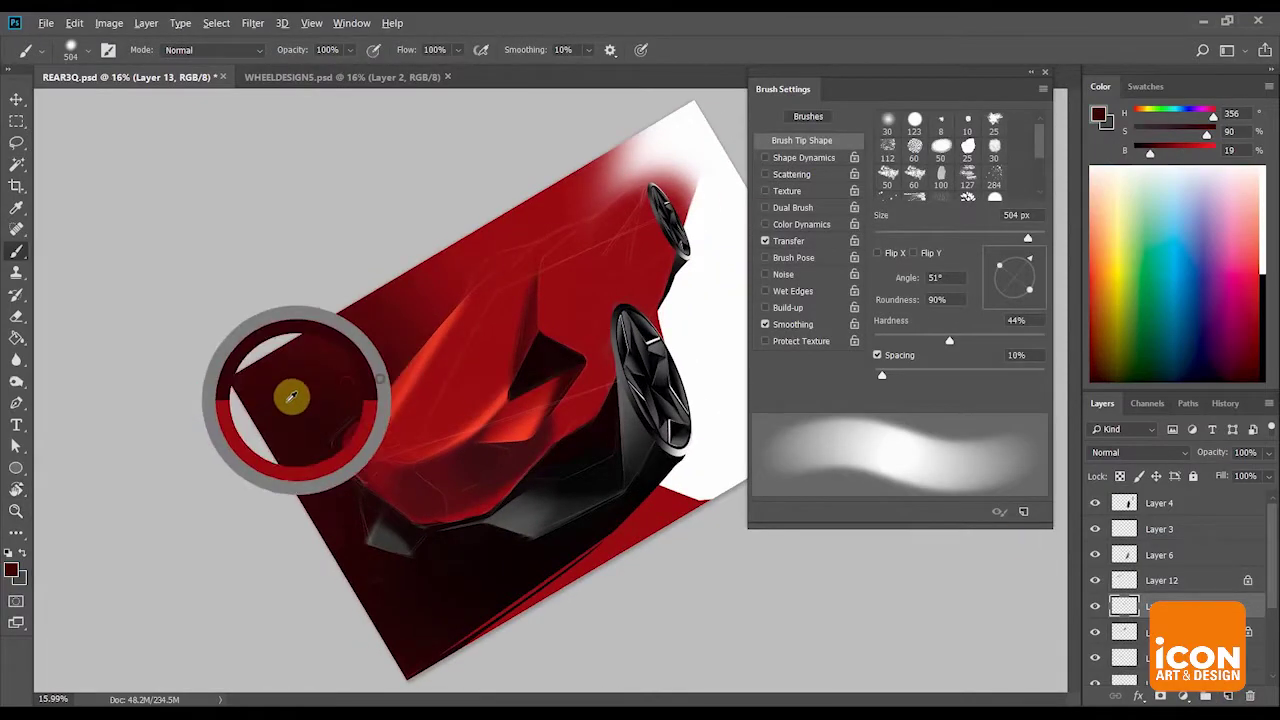
{"action": "left_click", "coordinate": [307, 411], "text": "alt"}
Paint a soft dark shadow across the car's upper rear surface below the highlight with an 1100 px brush at 0% hardness.
{"action": "key", "text": "z"}
{"action": "left_click_drag", "start_coordinate": [458, 367], "coordinate": [526, 374]}
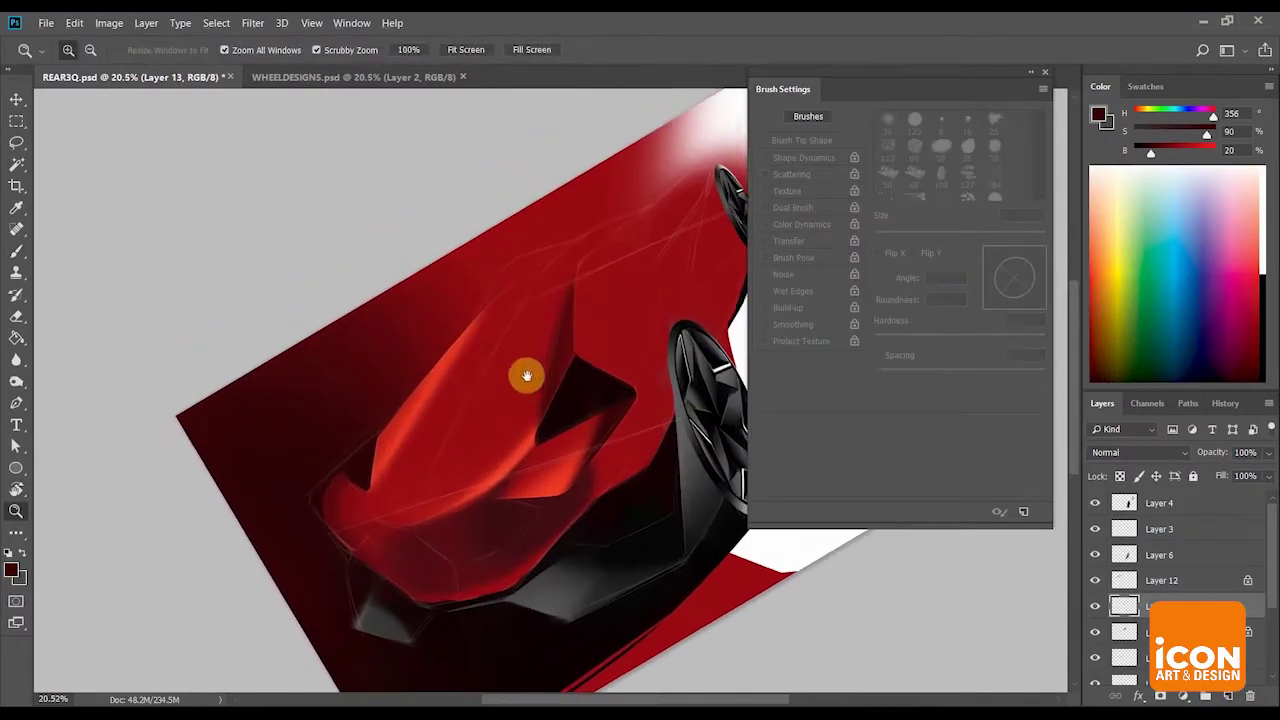
{"action": "key", "text": "b"}
{"action": "left_click_drag", "start_coordinate": [943, 340], "coordinate": [780, 341]}
{"action": "key", "text": "bracketright"}
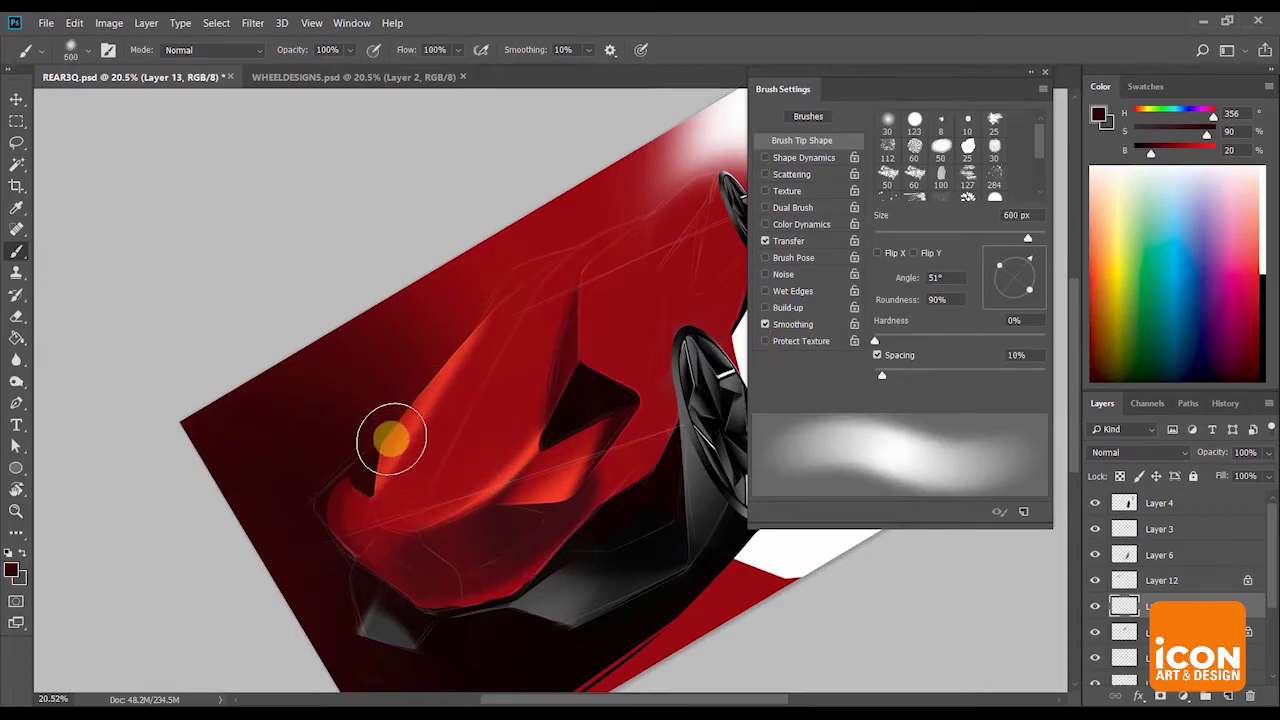
{"action": "key", "text": "bracketright"}
{"action": "key", "text": "bracketright"}
{"action": "key", "text": "bracketright"}
{"action": "key", "text": "bracketright"}
{"action": "key", "text": "bracketright"}
{"action": "left_click_drag", "start_coordinate": [365, 495], "coordinate": [624, 177]}
{"action": "left_click_drag", "start_coordinate": [369, 472], "coordinate": [703, 118]}
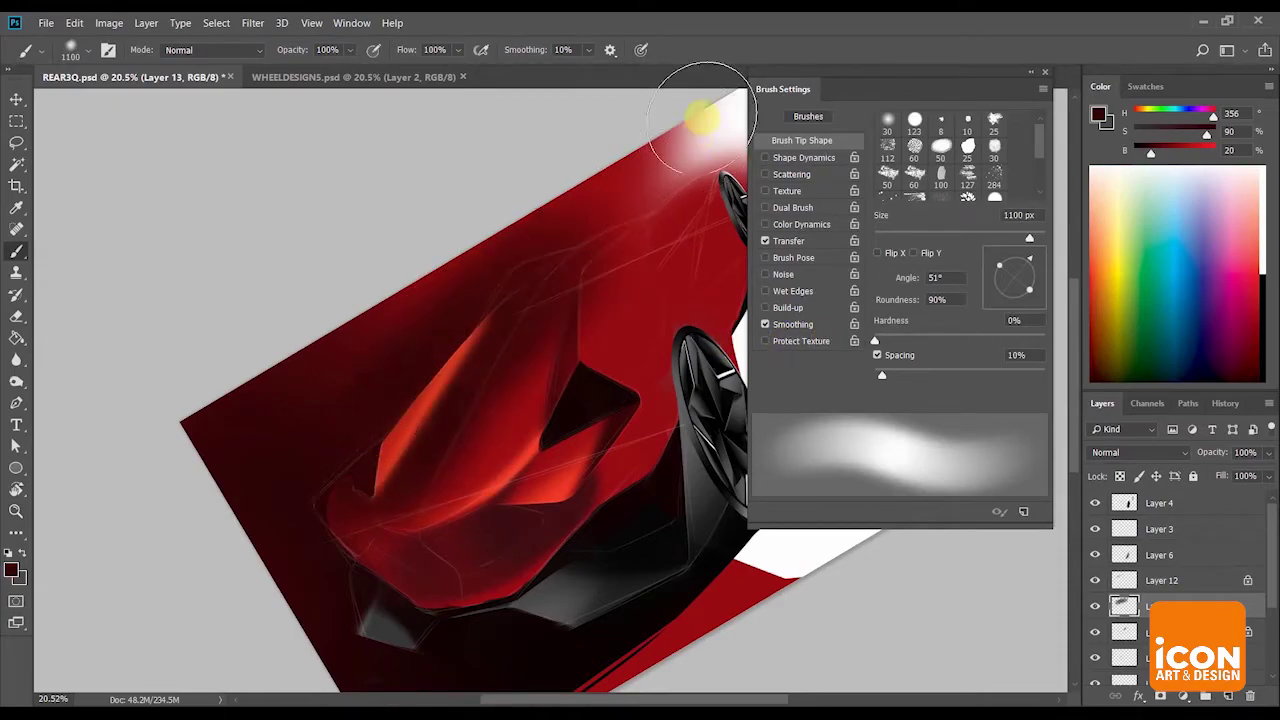
{"action": "left_click_drag", "start_coordinate": [361, 501], "coordinate": [683, 163]}
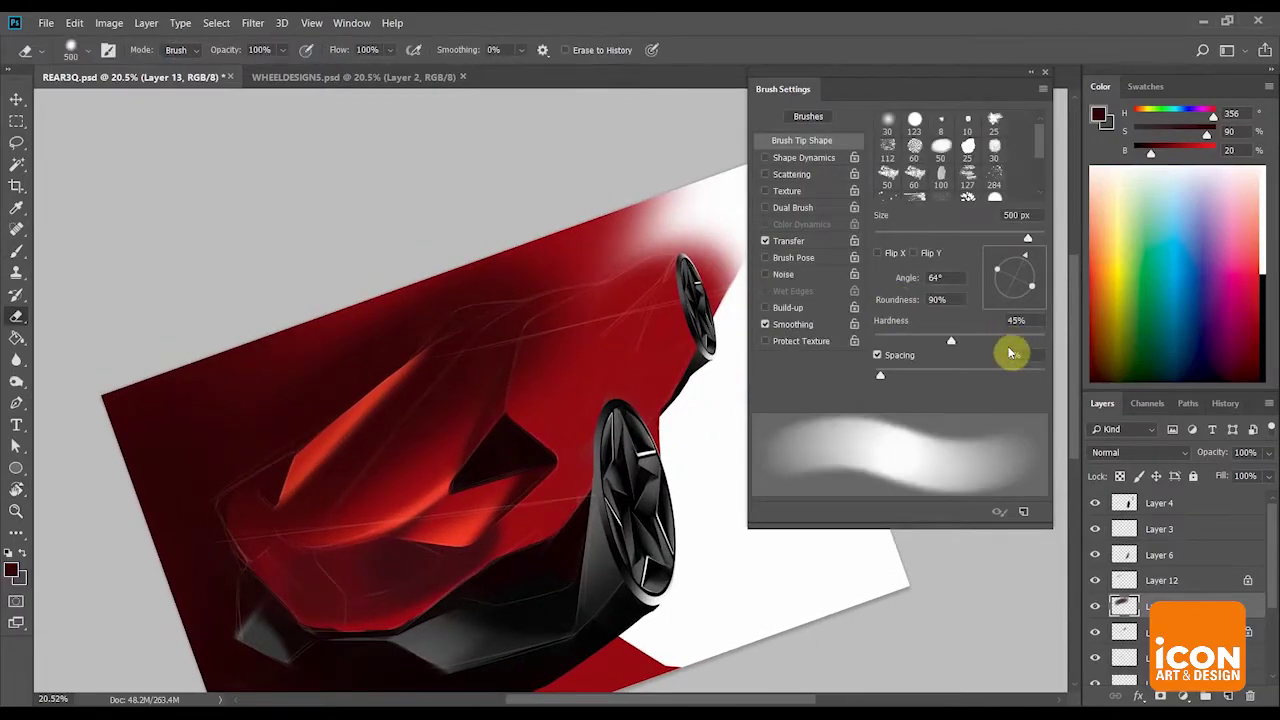
Trim the new shadow along the body crease beside the dark vent with a harder eraser.
{"action": "left_click_drag", "start_coordinate": [1009, 352], "coordinate": [1045, 350]}
{"action": "key", "text": "r"}
{"action": "left_click_drag", "start_coordinate": [654, 226], "coordinate": [620, 210]}
{"action": "key", "text": "ctrl+space"}
{"action": "left_click_drag", "start_coordinate": [551, 264], "coordinate": [588, 283]}
{"action": "key", "text": "bracketleft"}
{"action": "key", "text": "bracketleft"}
{"action": "key", "text": "bracketleft"}
{"action": "key", "text": "bracketleft"}
{"action": "key", "text": "r"}
{"action": "left_click_drag", "start_coordinate": [678, 323], "coordinate": [692, 370]}
{"action": "key", "text": "ctrl+space"}
{"action": "left_click_drag", "start_coordinate": [648, 358], "coordinate": [588, 350]}
{"action": "left_click_drag", "start_coordinate": [686, 240], "coordinate": [686, 258]}
{"action": "left_click_drag", "start_coordinate": [680, 311], "coordinate": [648, 308]}
{"action": "left_click_drag", "start_coordinate": [646, 306], "coordinate": [646, 338]}
{"action": "key", "text": "ctrl+space"}
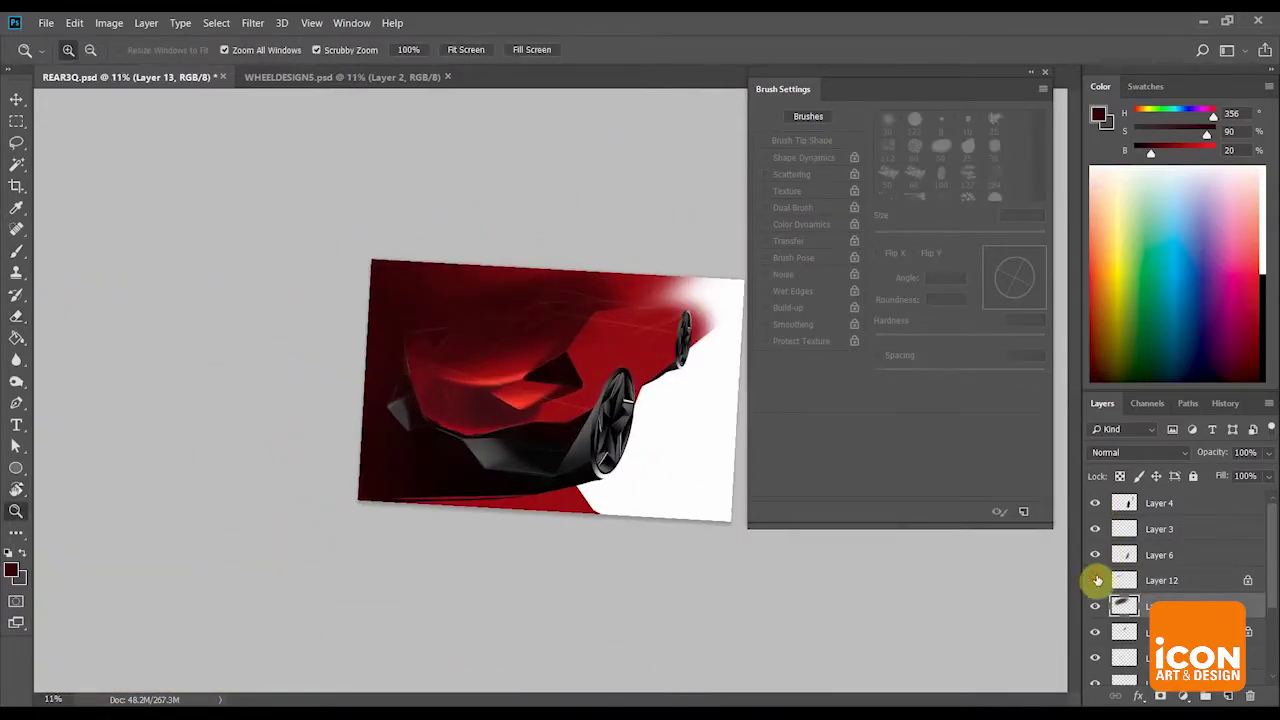
Lower the opacity of the upper highlight on Layer 12 to about 77%.
{"action": "left_click", "coordinate": [1131, 580]}
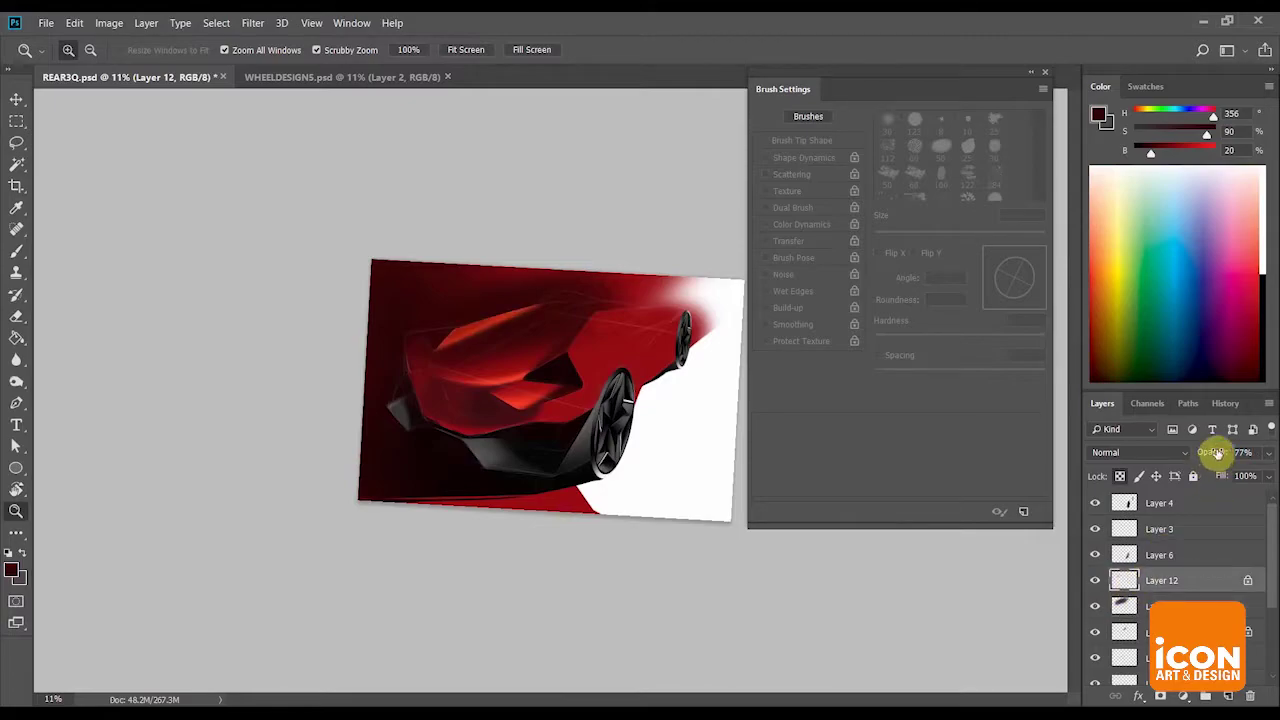
{"action": "left_click_drag", "start_coordinate": [675, 425], "coordinate": [629, 391]}
{"action": "key", "text": "r"}
{"action": "left_click_drag", "start_coordinate": [683, 311], "coordinate": [672, 288]}
{"action": "key", "text": "ctrl+space"}
{"action": "left_click_drag", "start_coordinate": [603, 364], "coordinate": [629, 360]}
{"action": "key", "text": "r"}
{"action": "left_click_drag", "start_coordinate": [704, 313], "coordinate": [656, 256]}
Erase the shadow spilling past the body's upper edge on Layer 13 with a 1000 px eraser at 0% hardness.
{"action": "left_click", "coordinate": [1158, 609]}
{"action": "key", "text": "ctrl+space"}
{"action": "left_click_drag", "start_coordinate": [437, 271], "coordinate": [464, 271]}
{"action": "left_click_drag", "start_coordinate": [545, 232], "coordinate": [520, 234]}
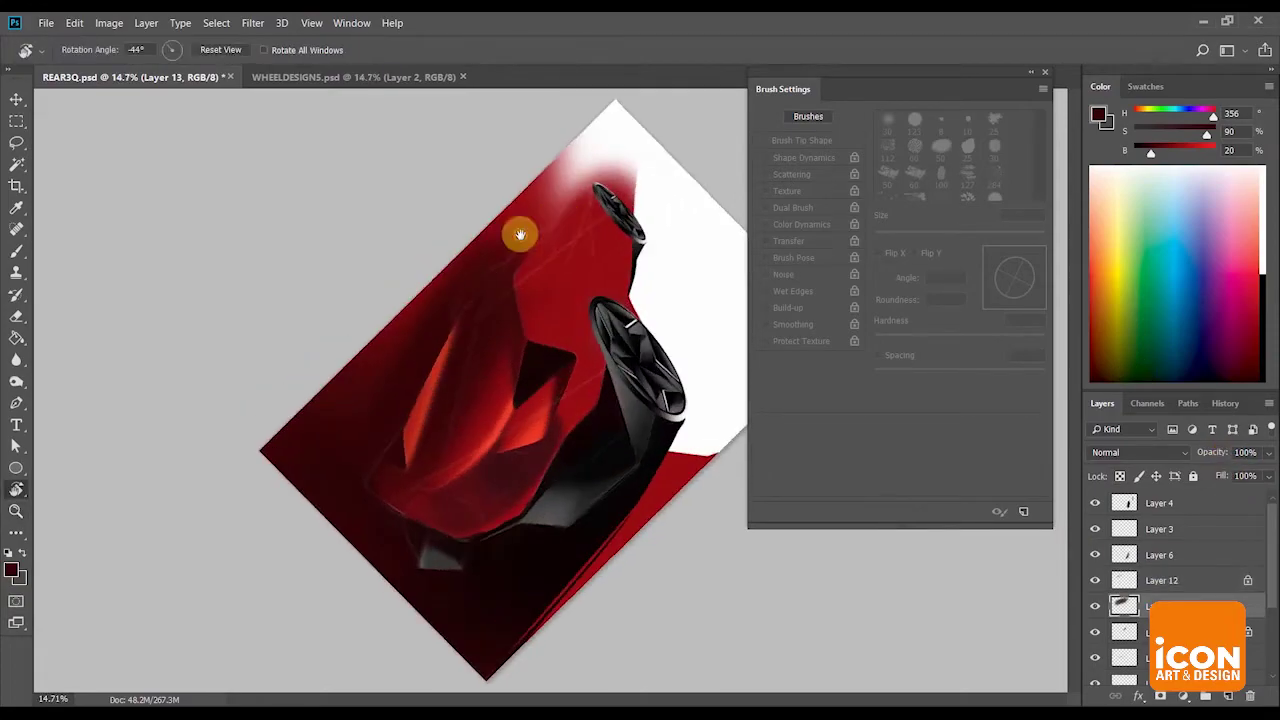
{"action": "key", "text": "ctrl+space"}
{"action": "left_click_drag", "start_coordinate": [444, 364], "coordinate": [589, 376]}
{"action": "key", "text": "e"}
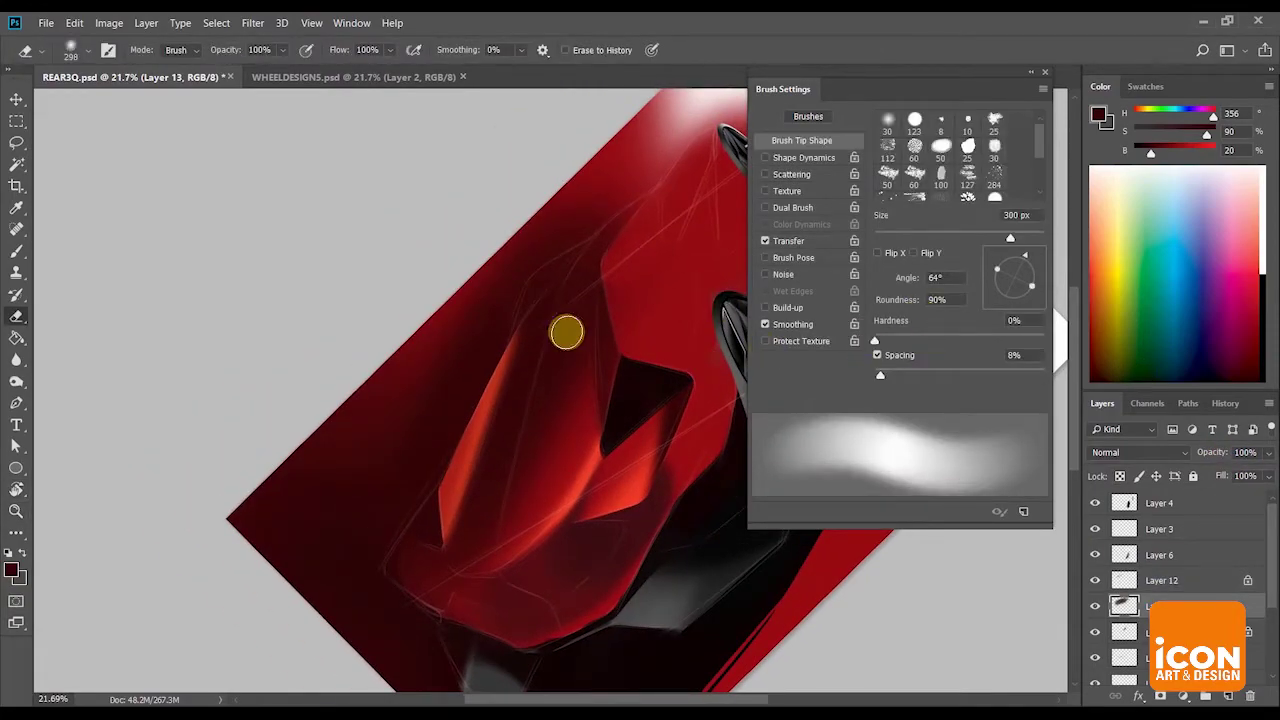
{"action": "key", "text": "]"}
{"action": "mouse_move", "coordinate": [402, 508]}
{"action": "left_mouse_down"}
{"action": "mouse_move", "coordinate": [669, 77]}
{"action": "mouse_move", "coordinate": [563, 143]}
{"action": "mouse_move", "coordinate": [531, 189]}
{"action": "left_mouse_up"}
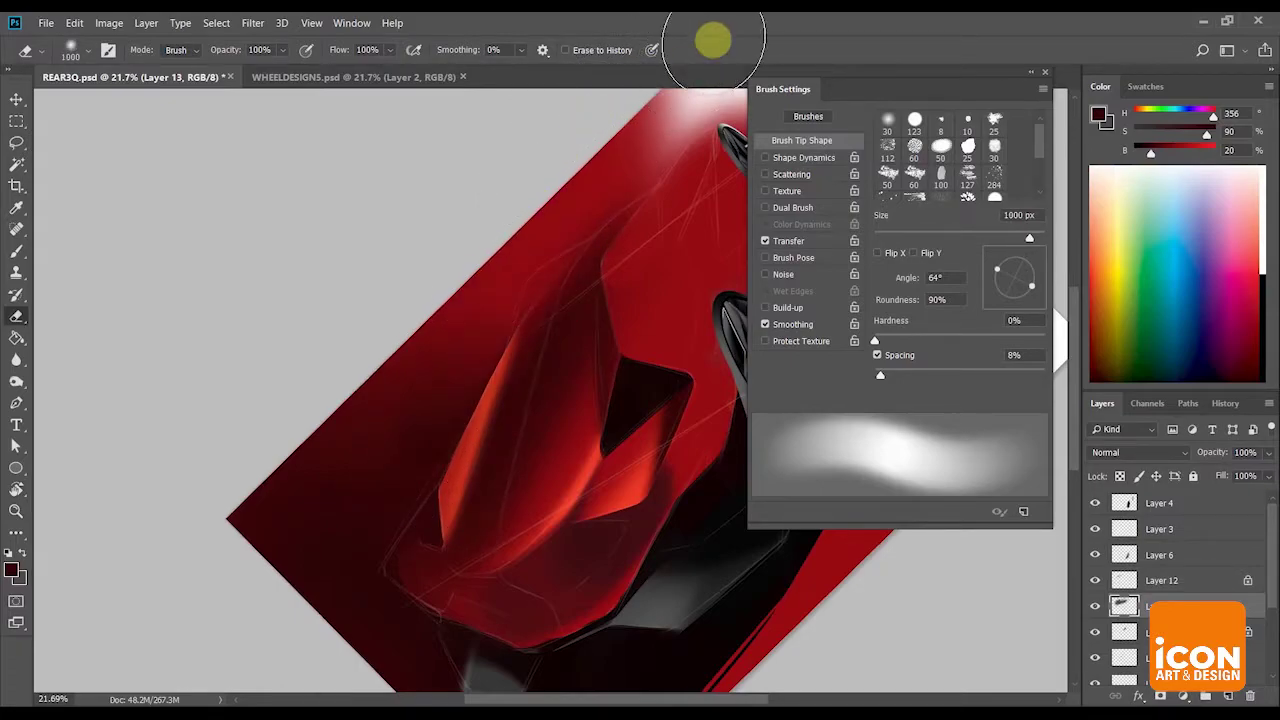
Flip the whole canvas vertically.
{"action": "key", "text": "r"}
{"action": "left_click_drag", "start_coordinate": [575, 167], "coordinate": [650, 226]}
{"action": "key", "text": "z"}
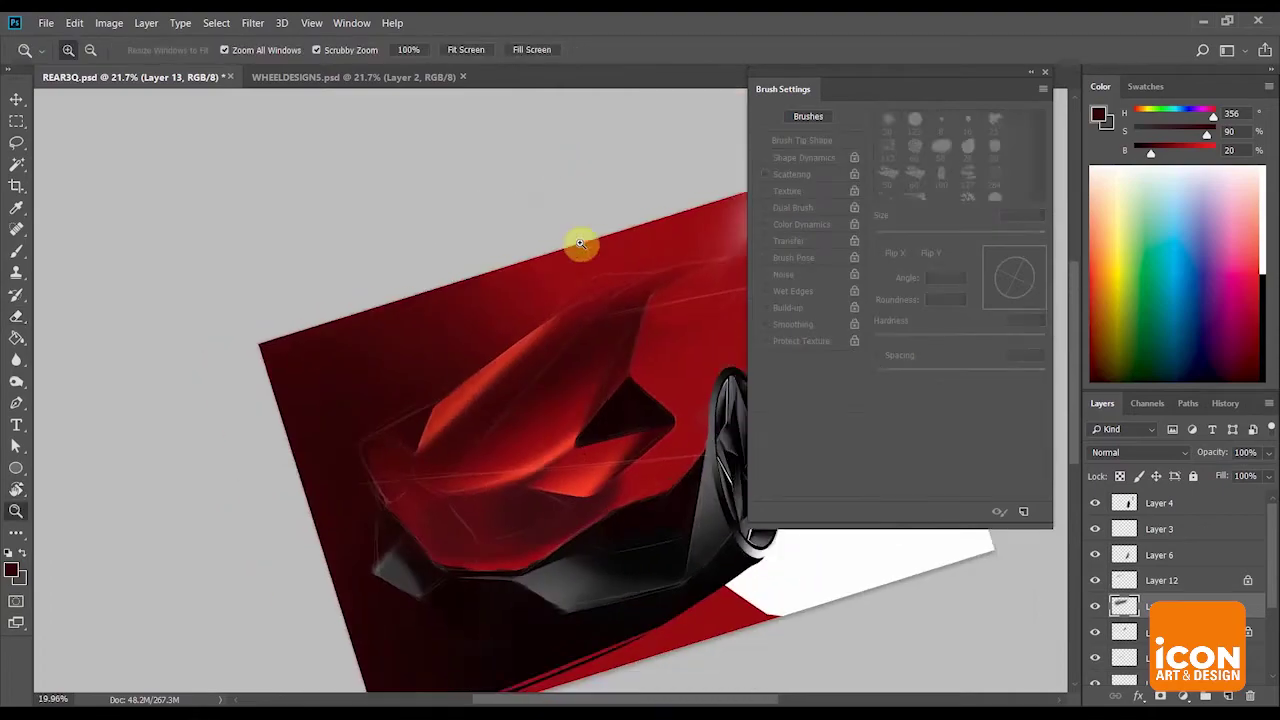
{"action": "left_click_drag", "start_coordinate": [580, 246], "coordinate": [552, 248]}
{"action": "key", "text": "r"}
{"action": "left_click_drag", "start_coordinate": [648, 229], "coordinate": [690, 264]}
{"action": "key", "text": "z"}
{"action": "left_click_drag", "start_coordinate": [676, 256], "coordinate": [474, 157]}
{"action": "key", "text": "r"}
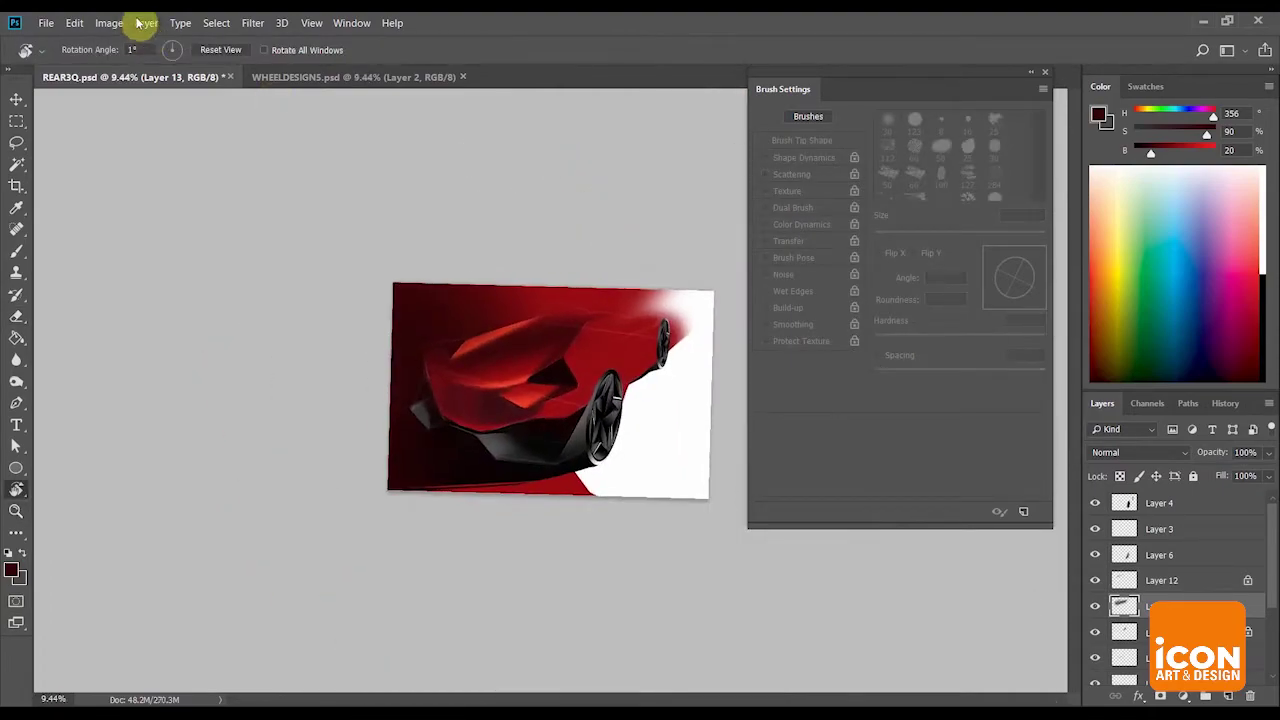
{"action": "left_click", "coordinate": [112, 22]}
{"action": "mouse_move", "coordinate": [206, 171]}
{"action": "left_click", "coordinate": [298, 252]}
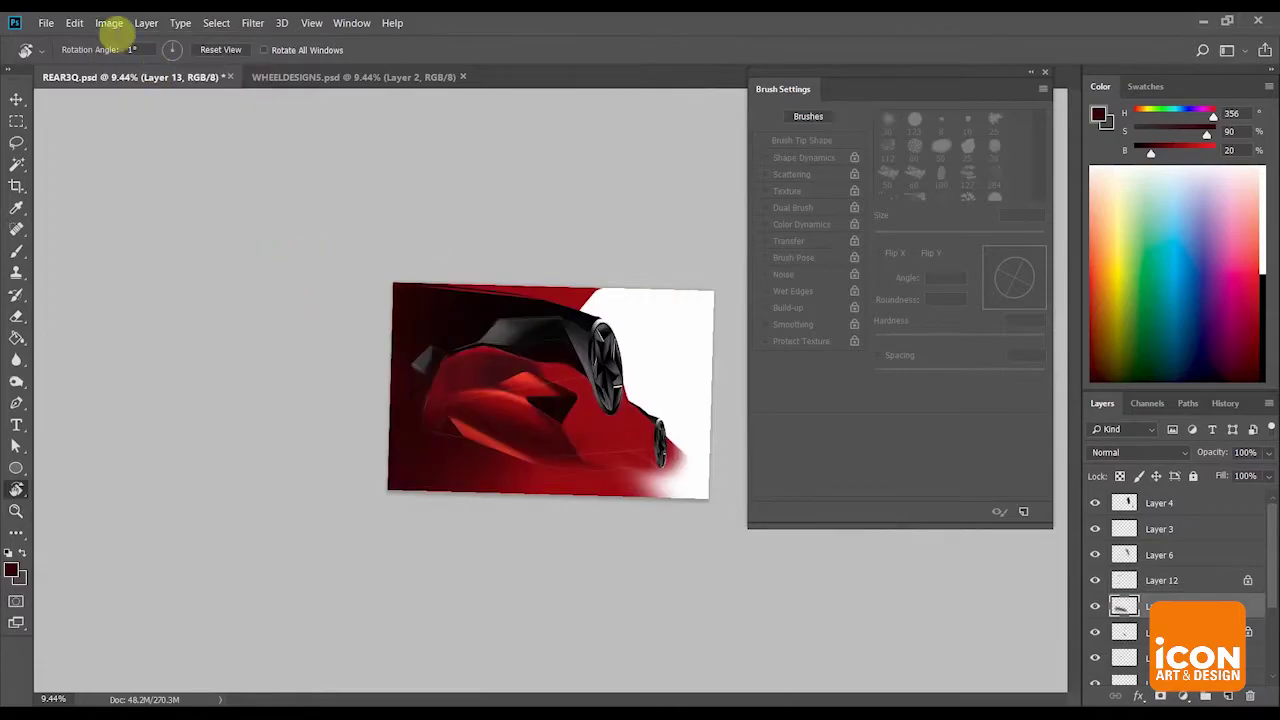
Rotate the canvas 180° so the car stands upright, facing its original direction.
{"action": "left_click", "coordinate": [112, 22]}
{"action": "mouse_move", "coordinate": [206, 171]}
{"action": "left_click", "coordinate": [294, 177]}
{"action": "key", "text": "z"}
{"action": "left_click", "coordinate": [570, 262]}
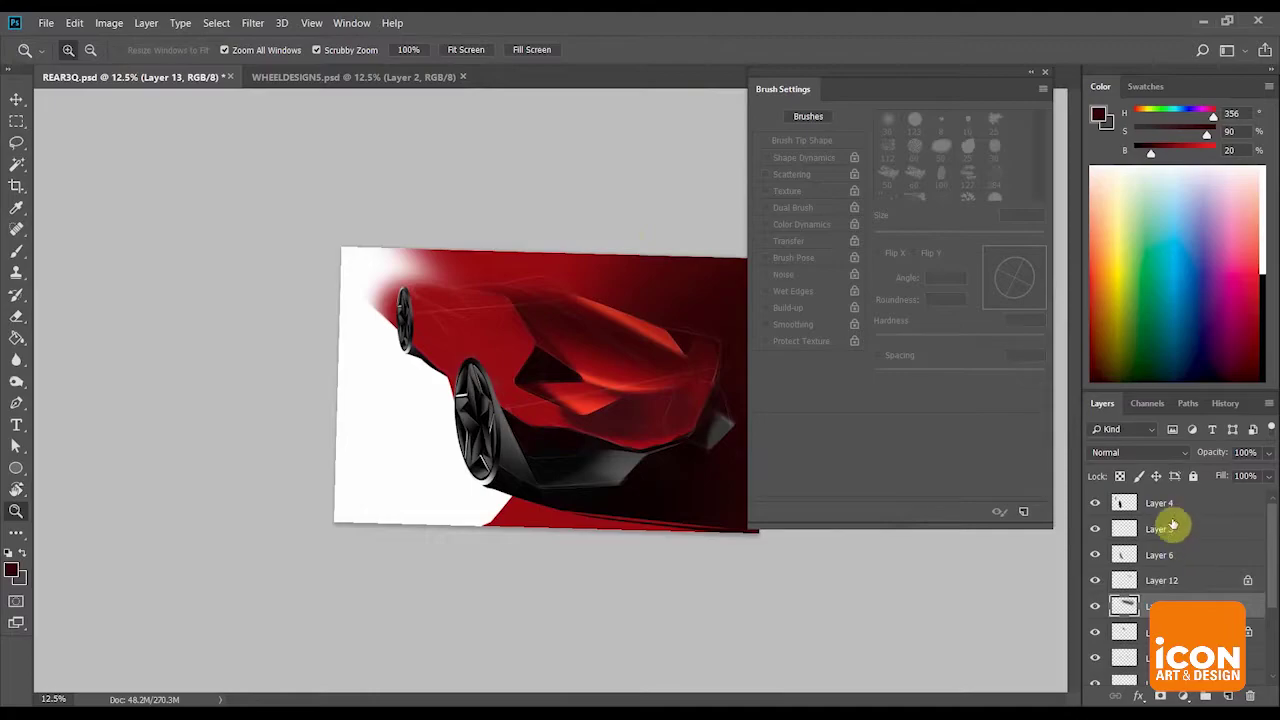
Merge Layer 6 with all the layers below it except the Background and add a new empty layer above the result.
{"action": "left_click", "coordinate": [1178, 529]}
{"action": "left_click", "coordinate": [1209, 552]}
{"action": "left_click_drag", "start_coordinate": [1271, 550], "coordinate": [1271, 670]}
{"action": "left_click", "coordinate": [1195, 648], "text": "shift"}
{"action": "key", "text": "ctrl+e"}
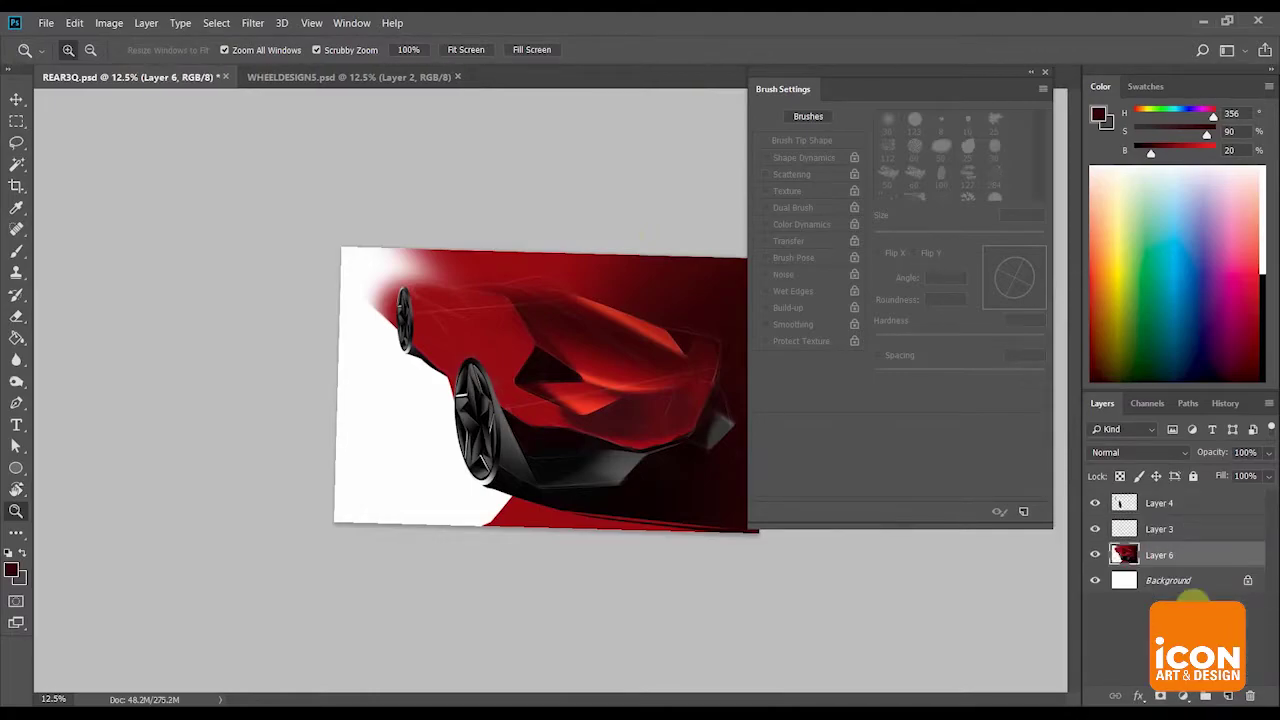
{"action": "left_click", "coordinate": [1229, 697]}
{"action": "scroll", "coordinate": [597, 383], "scroll_direction": "up", "scroll_amount": 3}
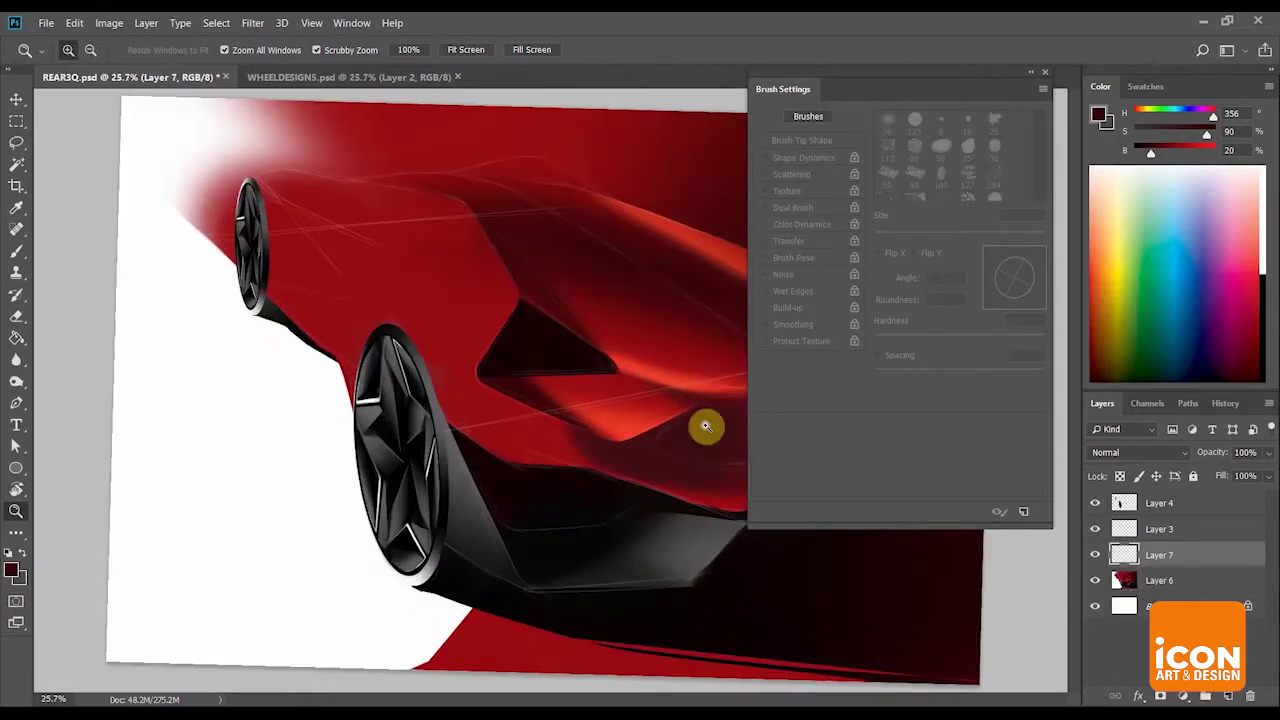
Examine the overall rendering with the sketch lines on Layer 3 hidden, and show the lines again.
{"action": "left_click_drag", "start_coordinate": [670, 233], "coordinate": [658, 224]}
{"action": "left_click_drag", "start_coordinate": [665, 369], "coordinate": [595, 370]}
{"action": "left_click_drag", "start_coordinate": [683, 257], "coordinate": [696, 268]}
{"action": "left_click", "coordinate": [1097, 531]}
{"action": "left_click_drag", "start_coordinate": [762, 570], "coordinate": [682, 563]}
{"action": "left_click_drag", "start_coordinate": [810, 583], "coordinate": [853, 552]}
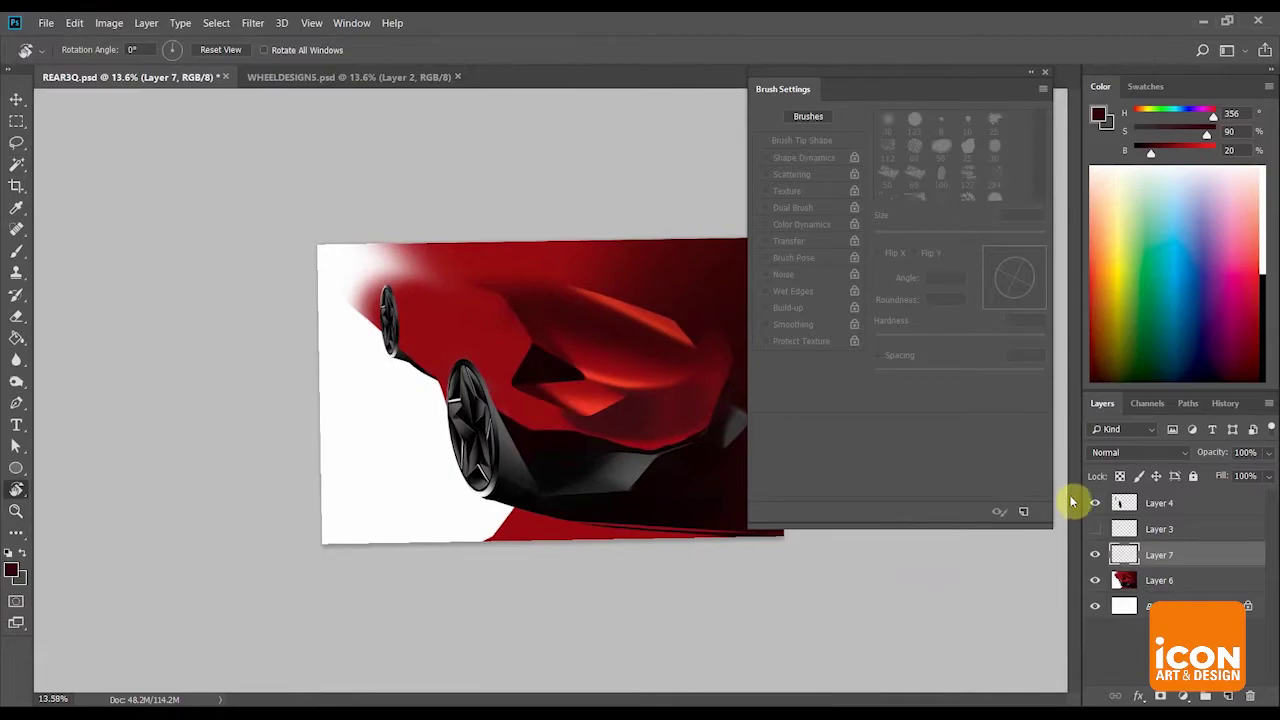
{"action": "key", "text": "z"}
{"action": "mouse_move", "coordinate": [634, 441]}
{"action": "left_mouse_down"}
{"action": "mouse_move", "coordinate": [691, 451]}
{"action": "mouse_move", "coordinate": [640, 434]}
{"action": "left_mouse_up"}
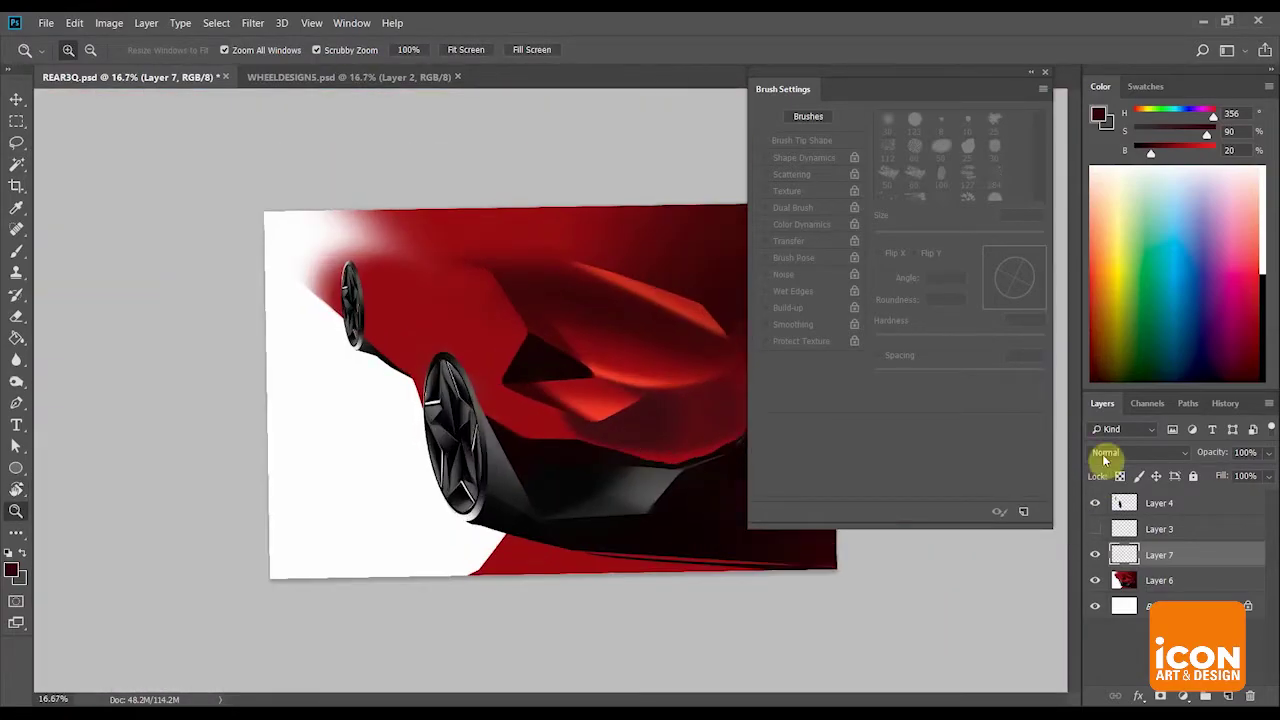
{"action": "scroll", "coordinate": [544, 333], "scroll_direction": "up", "scroll_amount": 3}
{"action": "scroll", "coordinate": [591, 349], "scroll_direction": "down", "scroll_amount": 2}
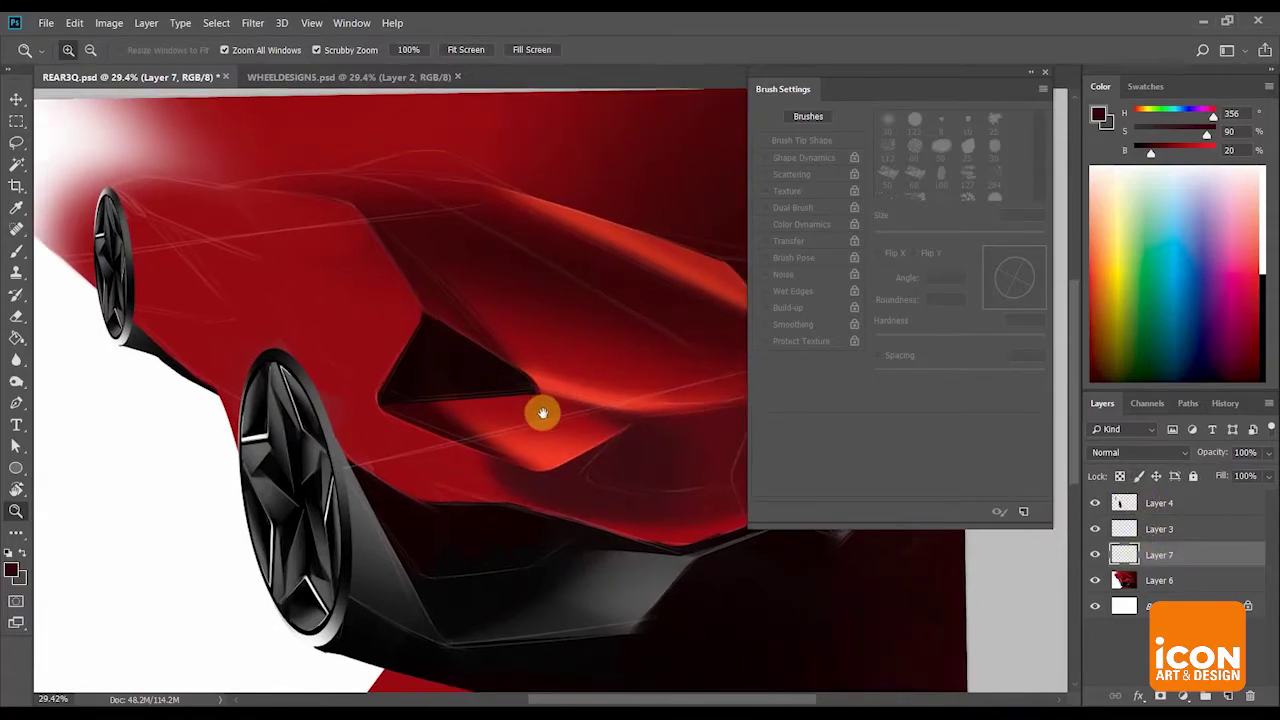
Paint a dark shadow in H 356, S 92, B 24 over the side panel around the vent with a 500 px brush at 56% hardness.
{"action": "key", "text": "b"}
{"action": "left_click", "coordinate": [543, 266], "text": "alt"}
{"action": "key", "text": "bracketleft"}
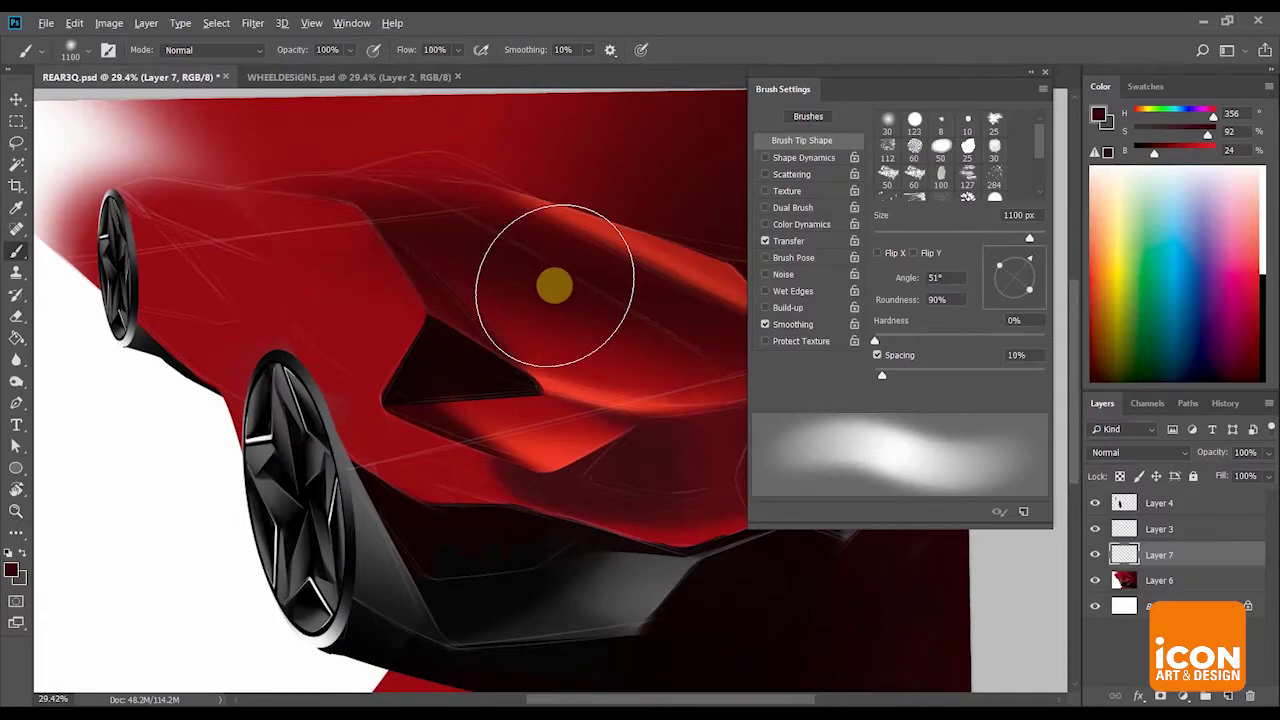
{"action": "left_click", "coordinate": [969, 340]}
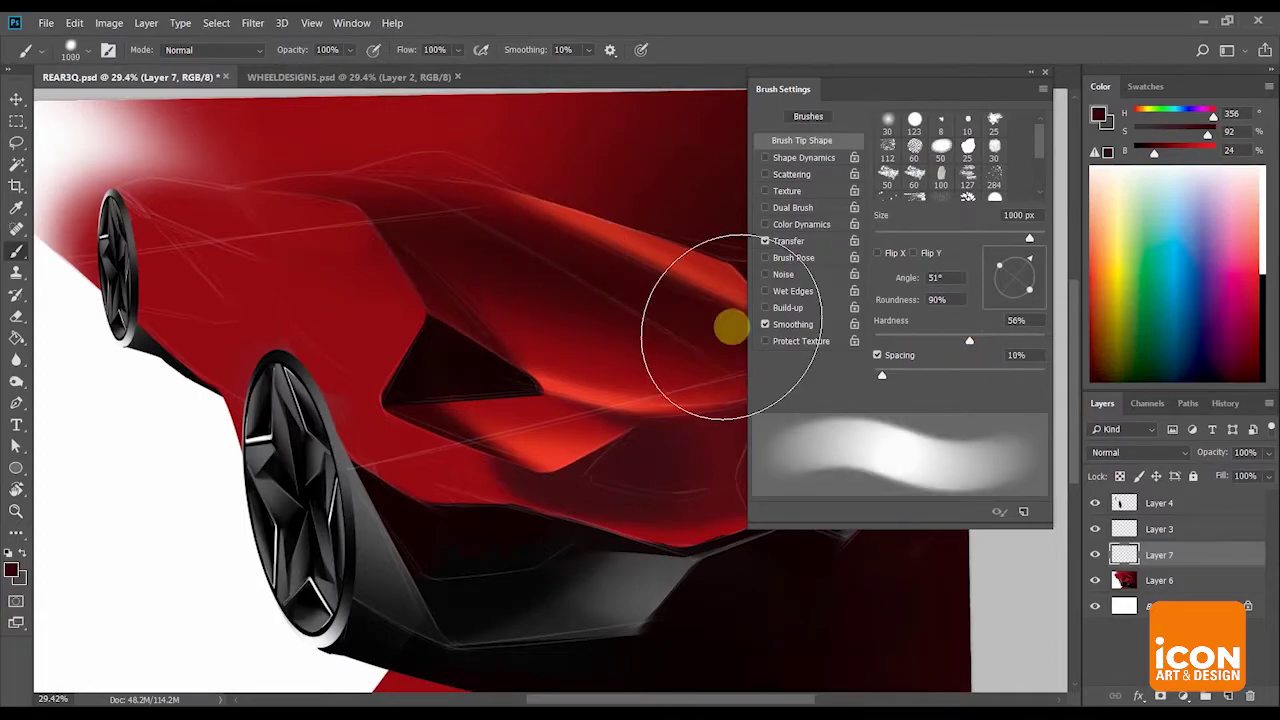
{"action": "key", "text": "bracketleft"}
{"action": "key", "text": "bracketleft"}
{"action": "key", "text": "bracketleft"}
{"action": "key", "text": "bracketleft"}
{"action": "key", "text": "bracketleft"}
{"action": "mouse_move", "coordinate": [301, 248]}
{"action": "left_mouse_down"}
{"action": "mouse_move", "coordinate": [420, 351]}
{"action": "mouse_move", "coordinate": [329, 280]}
{"action": "mouse_move", "coordinate": [340, 297]}
{"action": "mouse_move", "coordinate": [481, 407]}
{"action": "left_mouse_up"}
{"action": "key", "text": "r"}
{"action": "mouse_move", "coordinate": [446, 186]}
{"action": "left_mouse_down"}
{"action": "mouse_move", "coordinate": [466, 234]}
{"action": "mouse_move", "coordinate": [481, 228]}
{"action": "mouse_move", "coordinate": [478, 251]}
{"action": "left_mouse_up"}
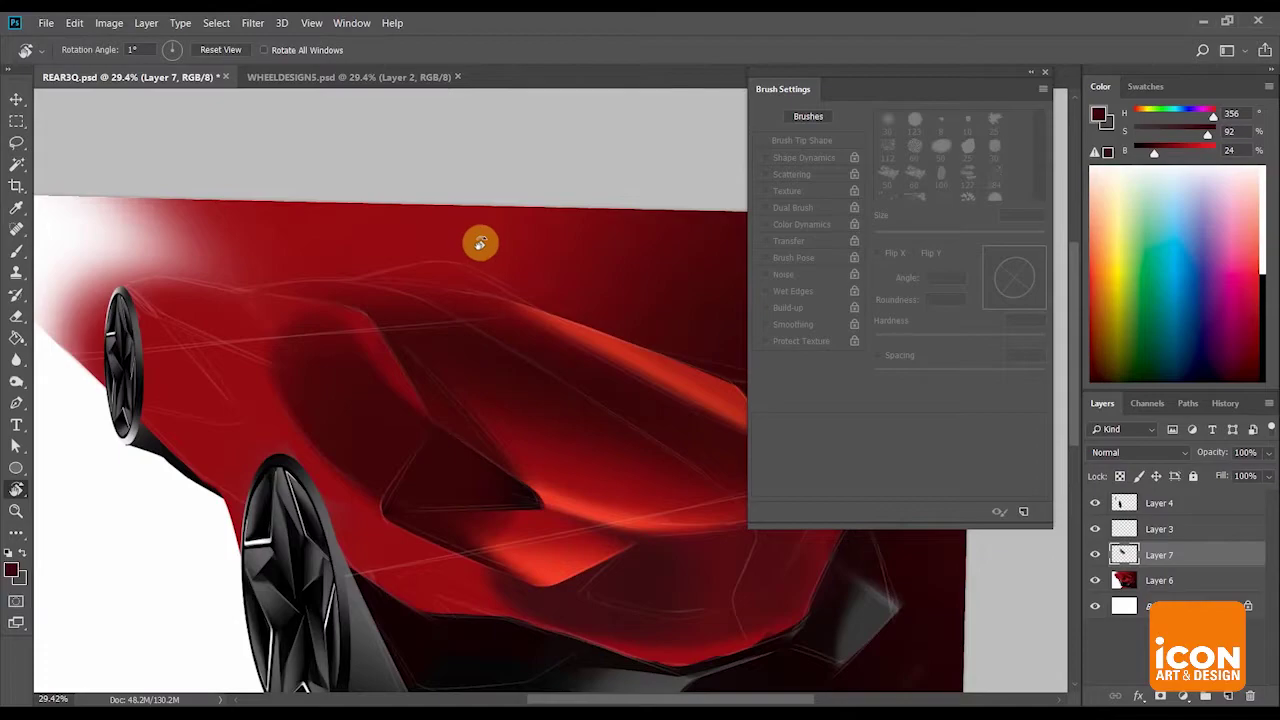
Fade the upper part of the side panel shadow with an 1100 px eraser at 0% hardness.
{"action": "key", "text": "e"}
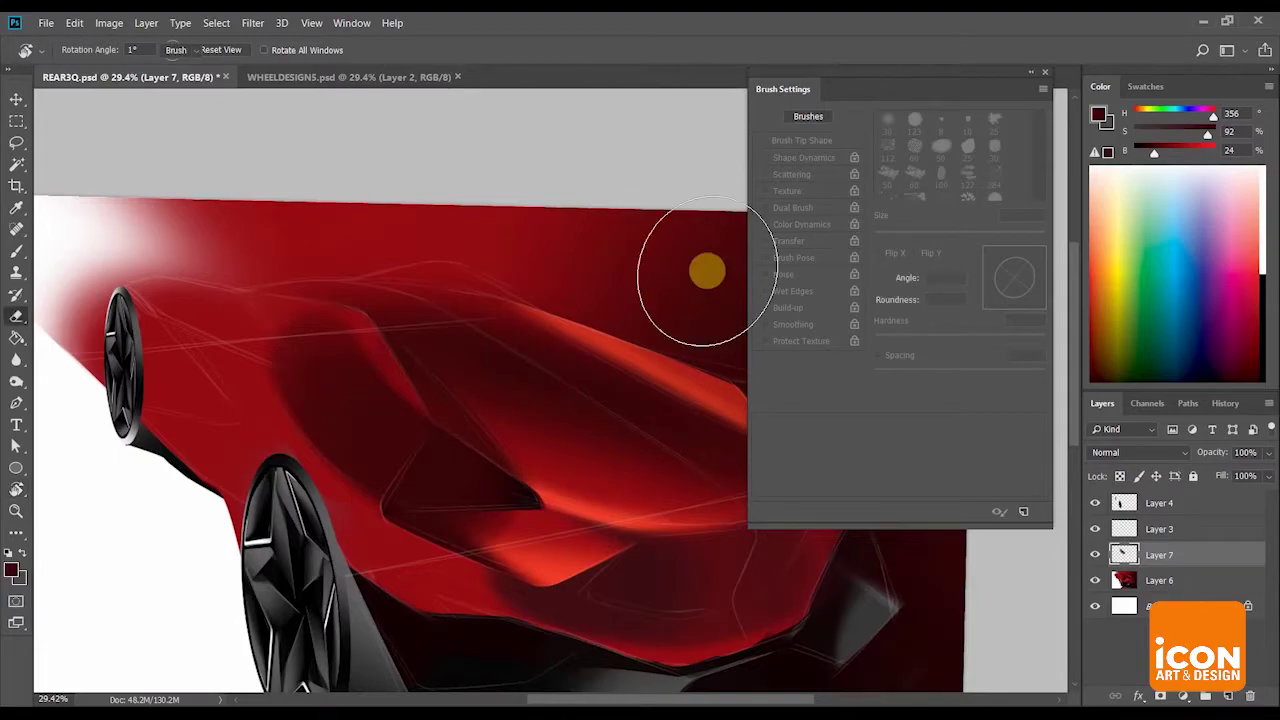
{"action": "key", "text": "bracketleft"}
{"action": "key", "text": "bracketleft"}
{"action": "key", "text": "bracketleft"}
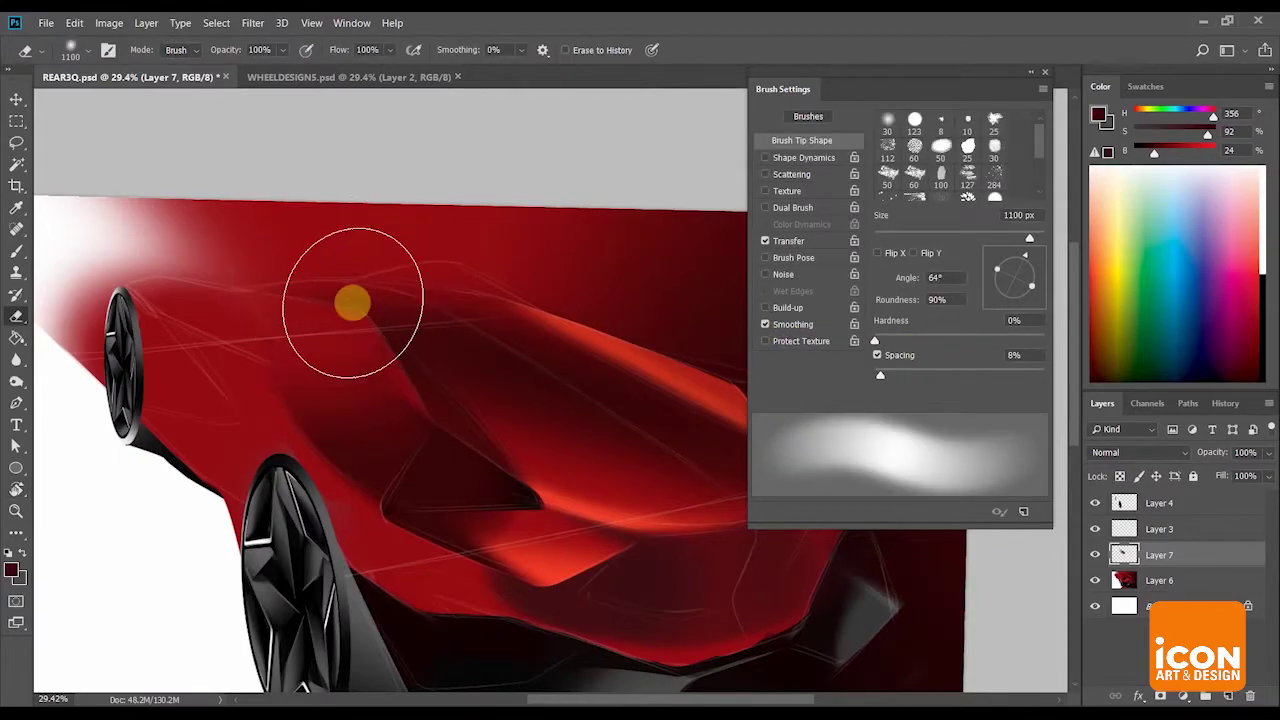
Refine the side shadow near the body crease above the vent with a 500 px eraser at 52% hardness.
{"action": "key", "text": "z"}
{"action": "mouse_move", "coordinate": [489, 266]}
{"action": "left_mouse_down"}
{"action": "mouse_move", "coordinate": [431, 251]}
{"action": "mouse_move", "coordinate": [480, 289]}
{"action": "left_mouse_up"}
{"action": "left_click_drag", "start_coordinate": [985, 340], "coordinate": [963, 340]}
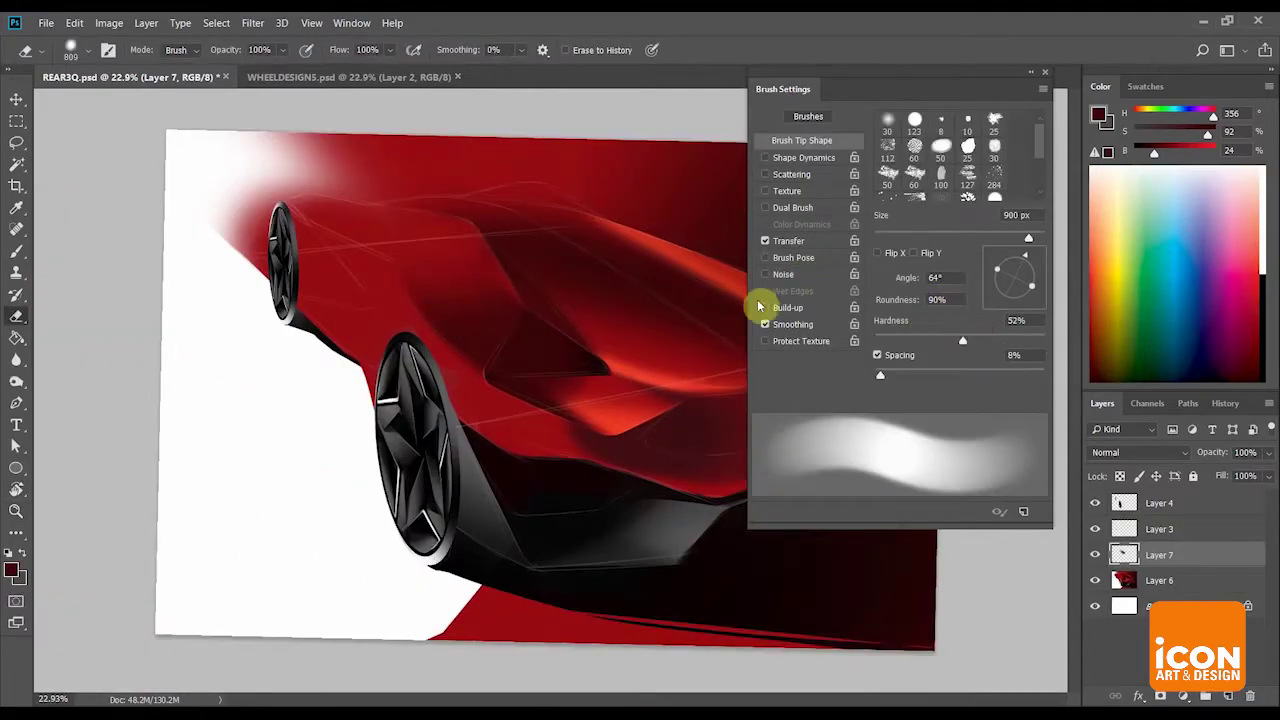
{"action": "key", "text": "bracketleft"}
{"action": "key", "text": "bracketleft"}
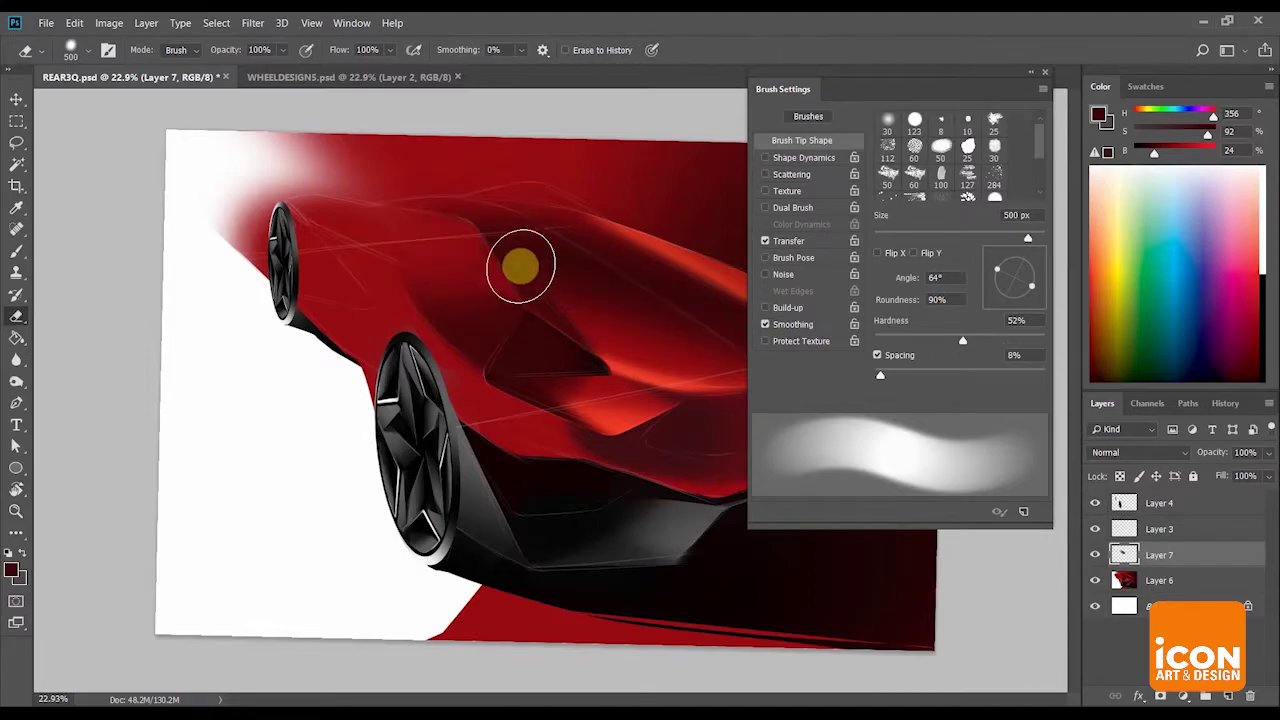
Lock Layer 7's transparent pixels and paint reflected light in H 8, S 84, B 100 along the side shadow's lower edge.
{"action": "key", "text": "z"}
{"action": "left_click_drag", "start_coordinate": [549, 330], "coordinate": [437, 394]}
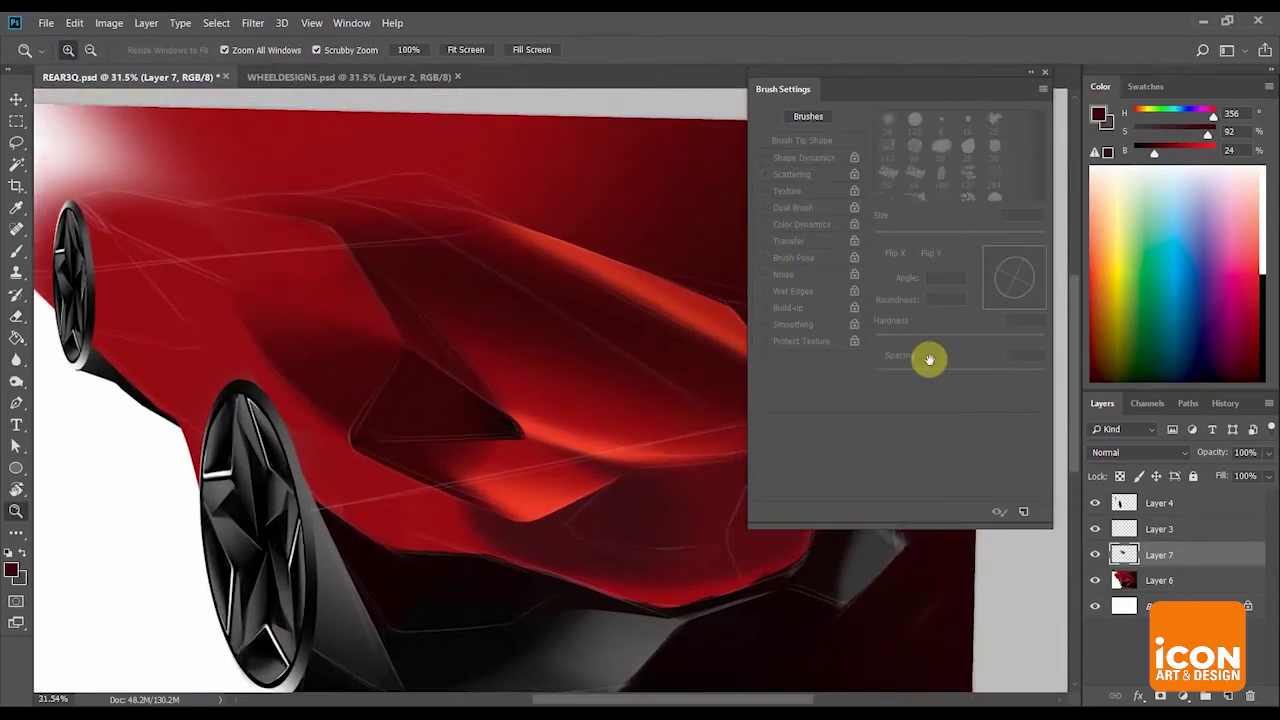
{"action": "left_click", "coordinate": [1121, 476]}
{"action": "key", "text": "b"}
{"action": "left_click", "coordinate": [620, 449], "text": "alt"}
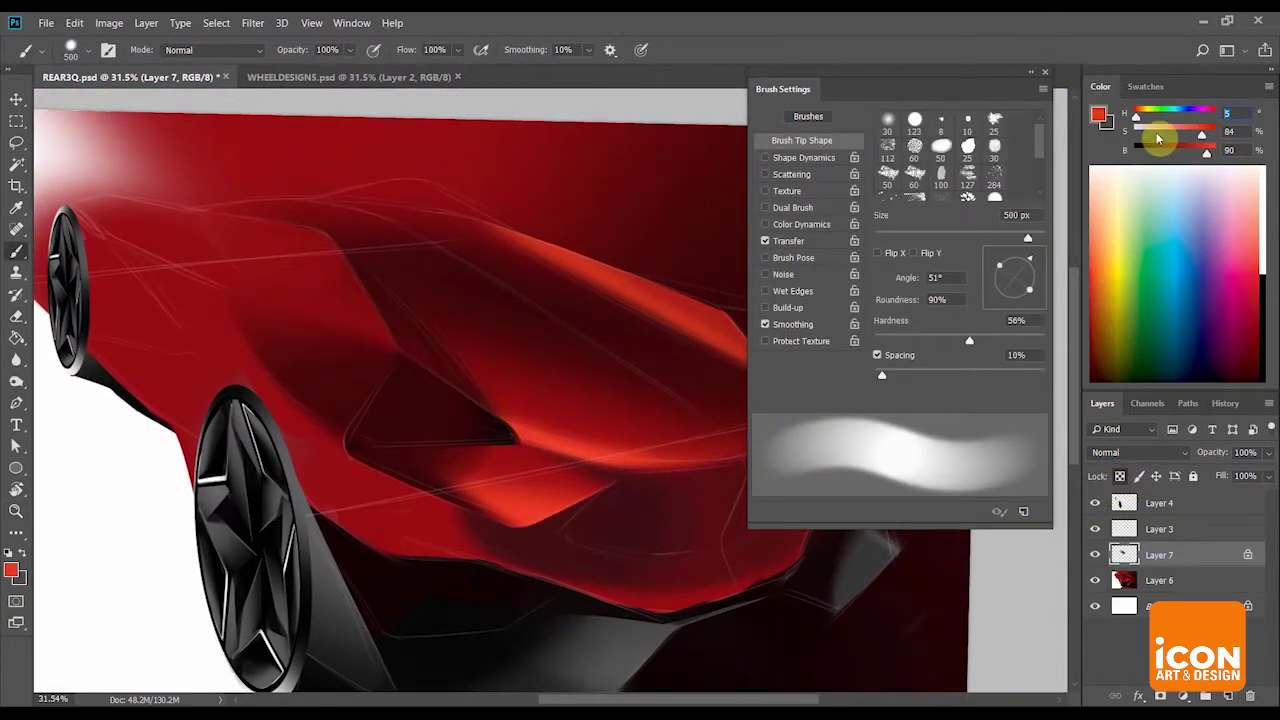
{"action": "left_click_drag", "start_coordinate": [486, 279], "coordinate": [466, 219]}
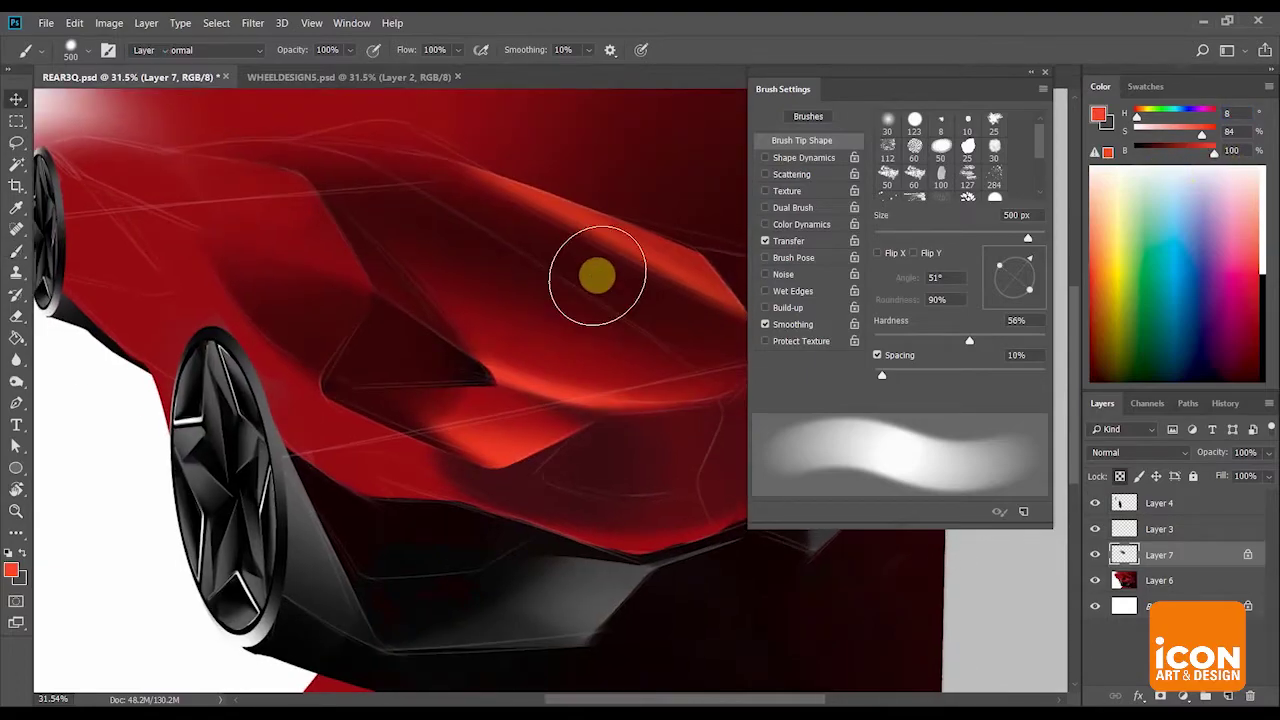
{"action": "key", "text": "bracketleft"}
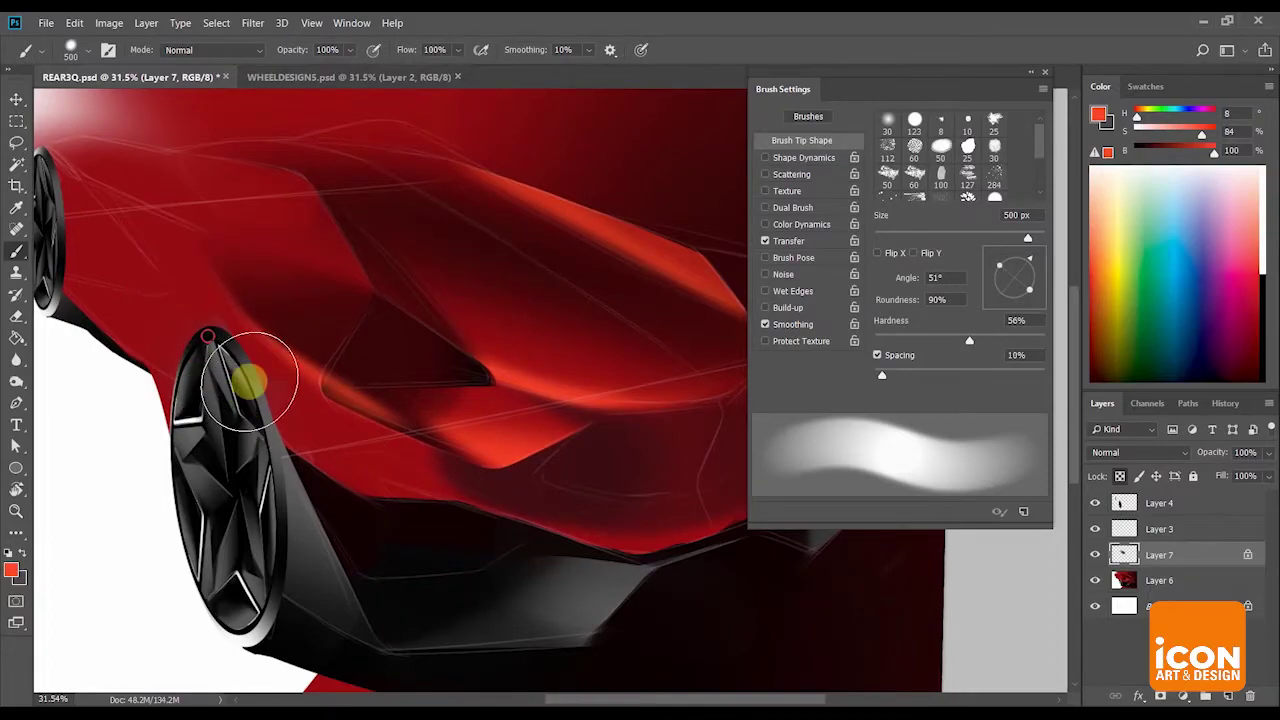
{"action": "mouse_move", "coordinate": [333, 462]}
{"action": "left_mouse_down"}
{"action": "mouse_move", "coordinate": [289, 451]}
{"action": "mouse_move", "coordinate": [314, 477]}
{"action": "mouse_move", "coordinate": [600, 371]}
{"action": "mouse_move", "coordinate": [760, 420]}
{"action": "left_mouse_up"}
Add a new layer above Layer 6 and paint an orange-red fender highlight beside the rear wheel with a 400 px brush at 25% hardness.
{"action": "left_click", "coordinate": [1162, 577]}
{"action": "left_click", "coordinate": [1228, 696]}
{"action": "key", "text": "b"}
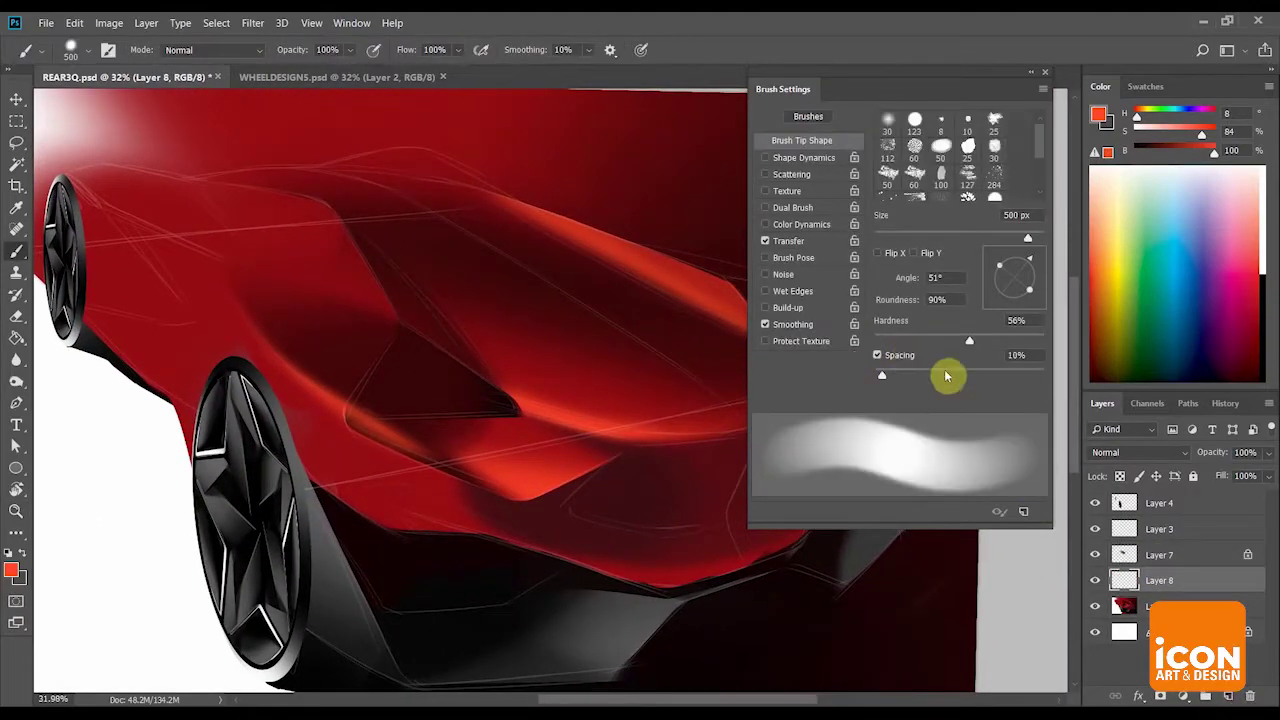
{"action": "left_click_drag", "start_coordinate": [913, 356], "coordinate": [910, 357]}
{"action": "key", "text": "]"}
{"action": "key", "text": "]"}
{"action": "key", "text": "["}
{"action": "left_click_drag", "start_coordinate": [273, 365], "coordinate": [323, 367]}
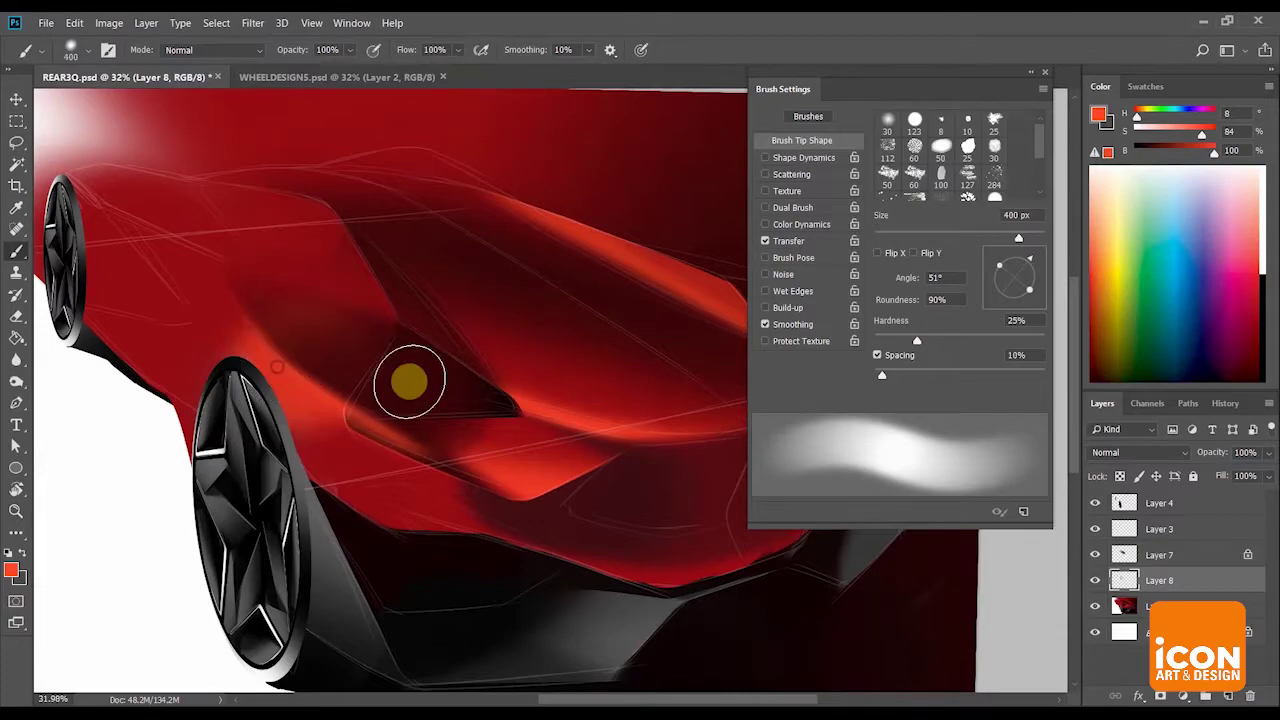
{"action": "left_click_drag", "start_coordinate": [409, 381], "coordinate": [301, 378]}
{"action": "mouse_move", "coordinate": [346, 288]}
{"action": "left_mouse_down"}
{"action": "mouse_move", "coordinate": [414, 326]}
{"action": "mouse_move", "coordinate": [396, 300]}
{"action": "left_mouse_up"}
Try dark red and white brush strokes over the fender highlight on transparency-locked Layer 8, and revert them.
{"action": "key", "text": "z"}
{"action": "key", "text": "b"}
{"action": "left_click", "coordinate": [482, 332], "text": "alt"}
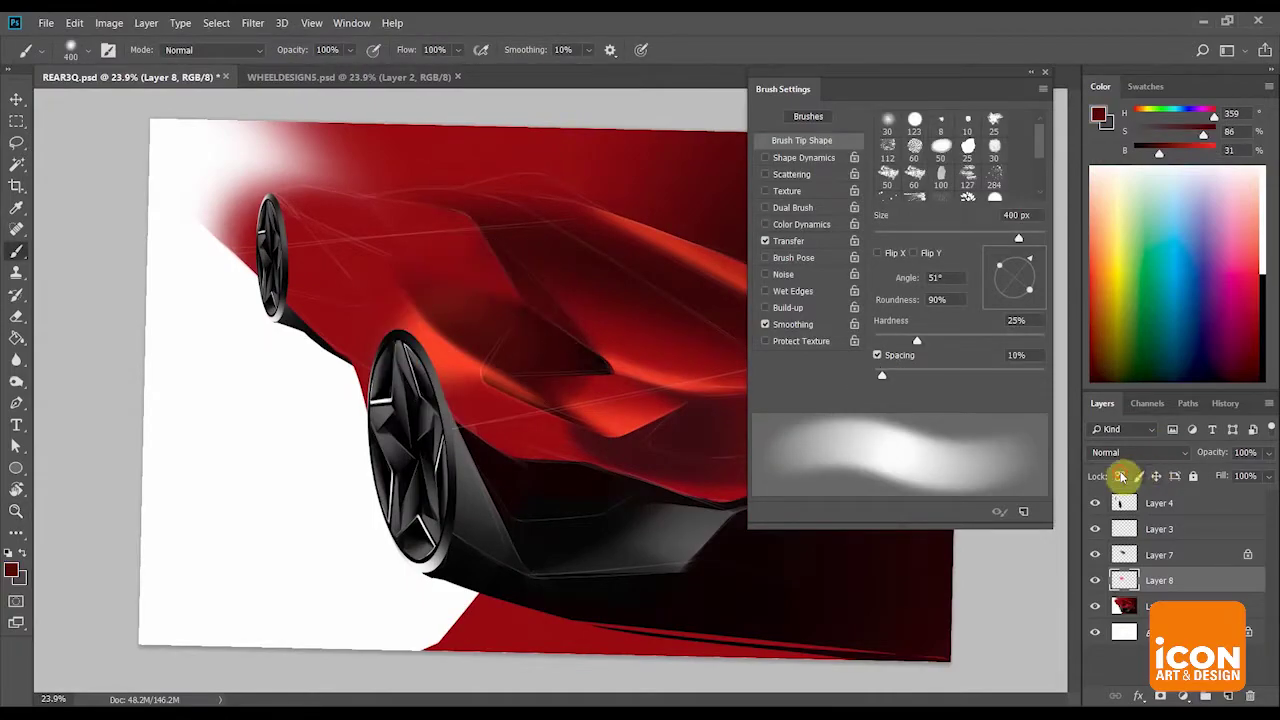
{"action": "mouse_move", "coordinate": [407, 316]}
{"action": "left_mouse_down"}
{"action": "mouse_move", "coordinate": [484, 251]}
{"action": "mouse_move", "coordinate": [467, 254]}
{"action": "mouse_move", "coordinate": [399, 311]}
{"action": "mouse_move", "coordinate": [499, 266]}
{"action": "mouse_move", "coordinate": [421, 290]}
{"action": "mouse_move", "coordinate": [405, 300]}
{"action": "mouse_move", "coordinate": [409, 316]}
{"action": "mouse_move", "coordinate": [454, 232]}
{"action": "left_mouse_up"}
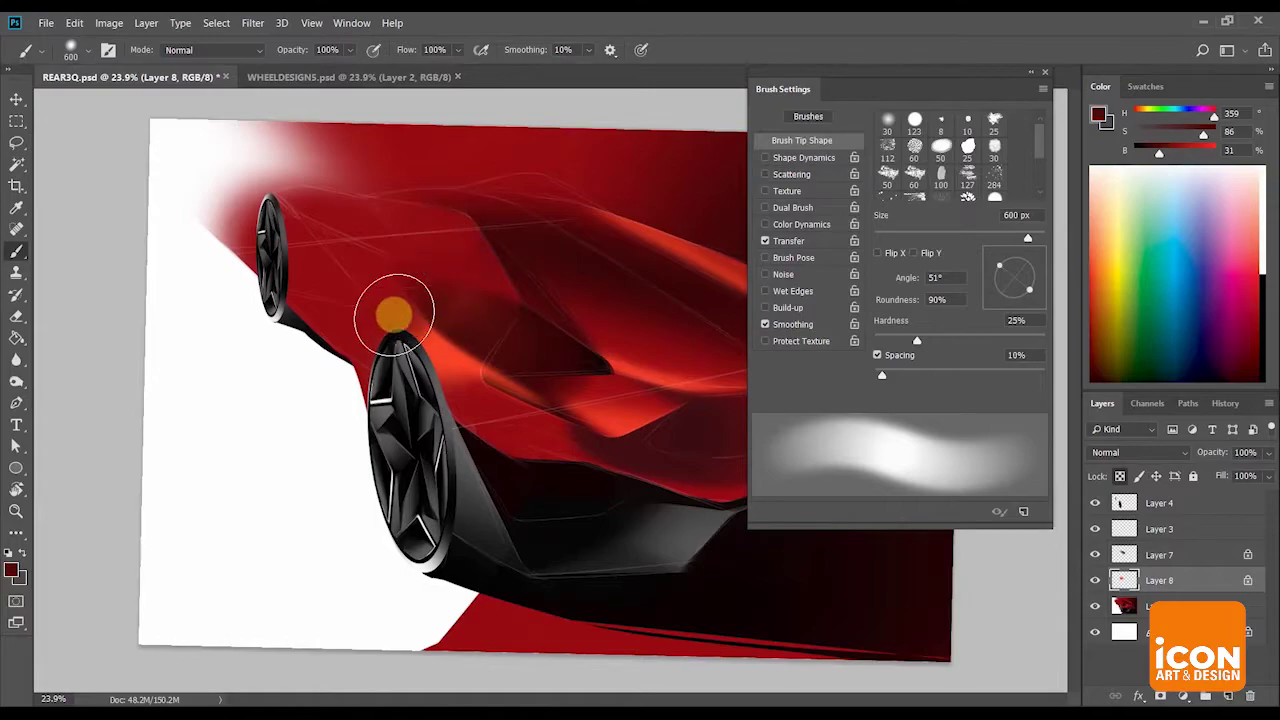
{"action": "left_click", "coordinate": [233, 427], "text": "alt"}
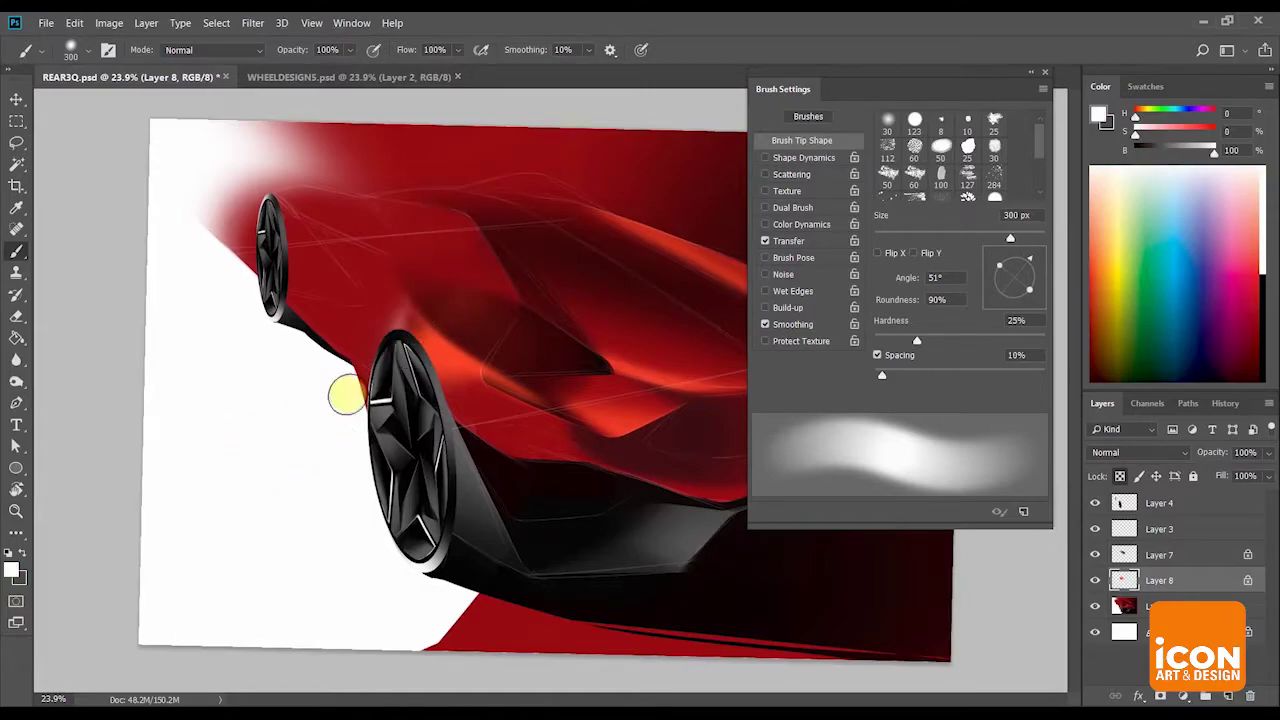
{"action": "key", "text": "z"}
{"action": "mouse_move", "coordinate": [415, 395]}
{"action": "left_mouse_down"}
{"action": "mouse_move", "coordinate": [343, 357]}
{"action": "mouse_move", "coordinate": [420, 401]}
{"action": "left_mouse_up"}
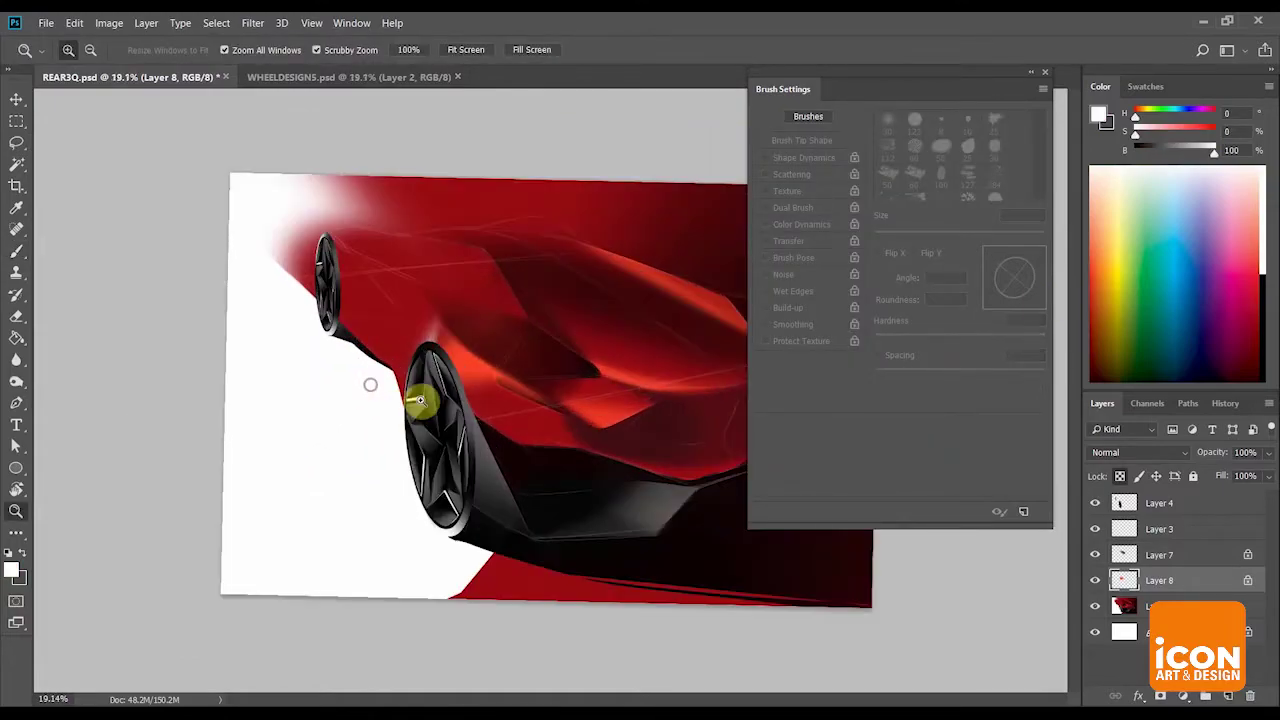
{"action": "left_click", "coordinate": [1224, 405]}
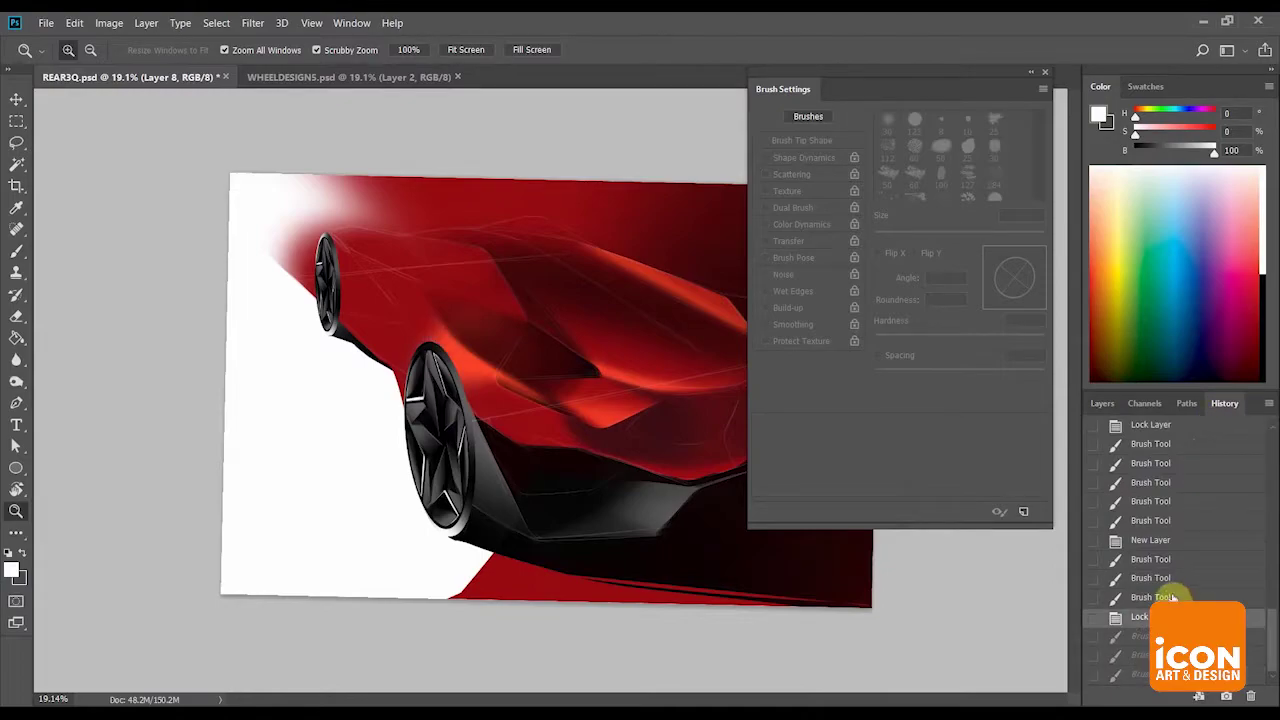
{"action": "left_click_drag", "start_coordinate": [733, 547], "coordinate": [705, 550]}
{"action": "left_click", "coordinate": [1104, 404]}
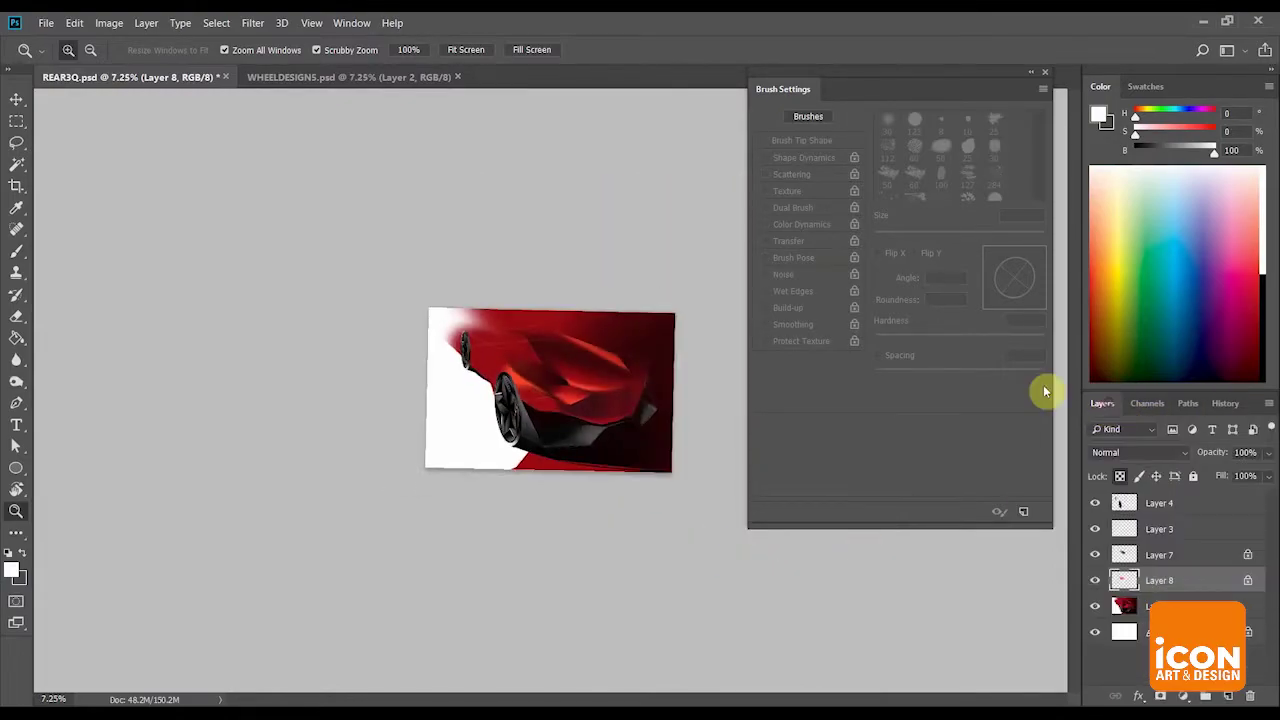
Merge Layer 7 down into Layer 8 and leave the merged layer's transparent pixels unlocked.
{"action": "key", "text": "ctrl+0"}
{"action": "left_click_drag", "start_coordinate": [608, 392], "coordinate": [668, 357]}
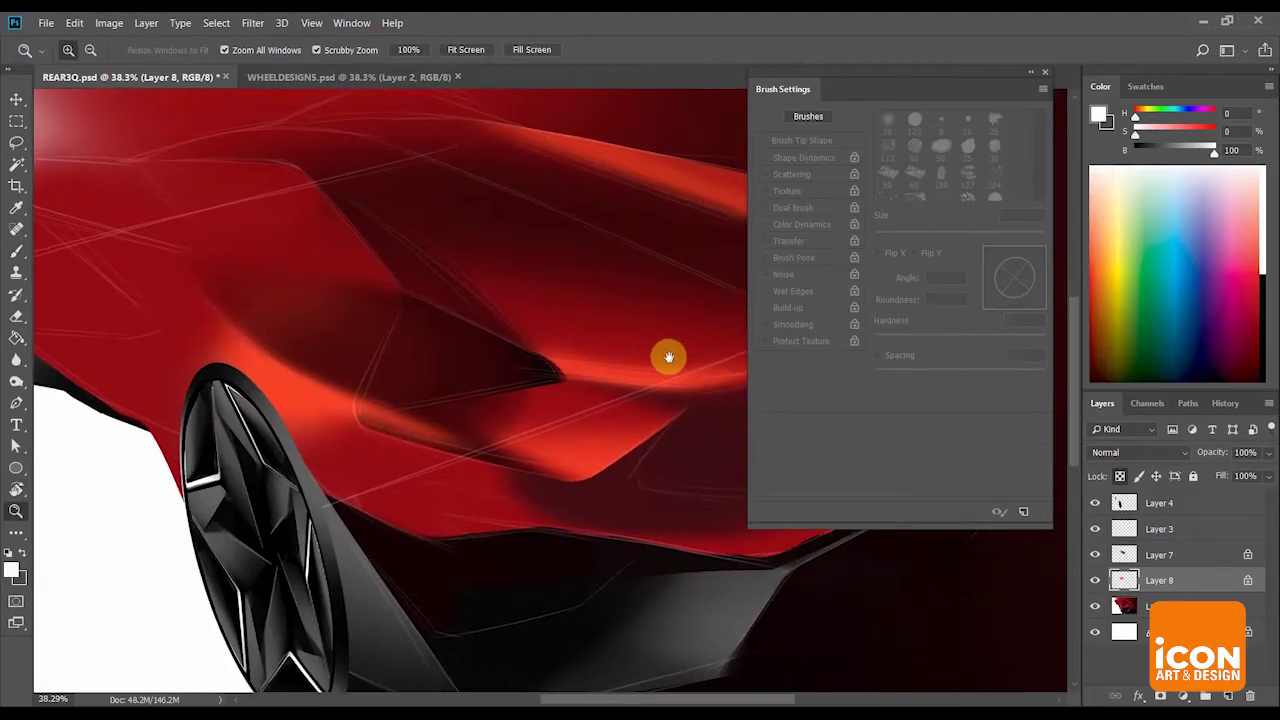
{"action": "key", "text": "r"}
{"action": "key", "text": "Escape"}
{"action": "left_click", "coordinate": [1172, 555]}
{"action": "mouse_move", "coordinate": [640, 304]}
{"action": "left_mouse_down"}
{"action": "mouse_move", "coordinate": [594, 289]}
{"action": "mouse_move", "coordinate": [641, 324]}
{"action": "mouse_move", "coordinate": [591, 320]}
{"action": "mouse_move", "coordinate": [609, 328]}
{"action": "left_mouse_up"}
{"action": "left_click", "coordinate": [1122, 480]}
{"action": "left_click_drag", "start_coordinate": [578, 348], "coordinate": [612, 371]}
Try erasing a straight strip inside the vent's edge near the wheel with a 175 px eraser at 100% hardness and Transfer off.
{"action": "key", "text": "e"}
{"action": "left_click", "coordinate": [767, 242]}
{"action": "left_click_drag", "start_coordinate": [963, 340], "coordinate": [1030, 341]}
{"action": "key", "text": "bracketleft"}
{"action": "key", "text": "bracketleft"}
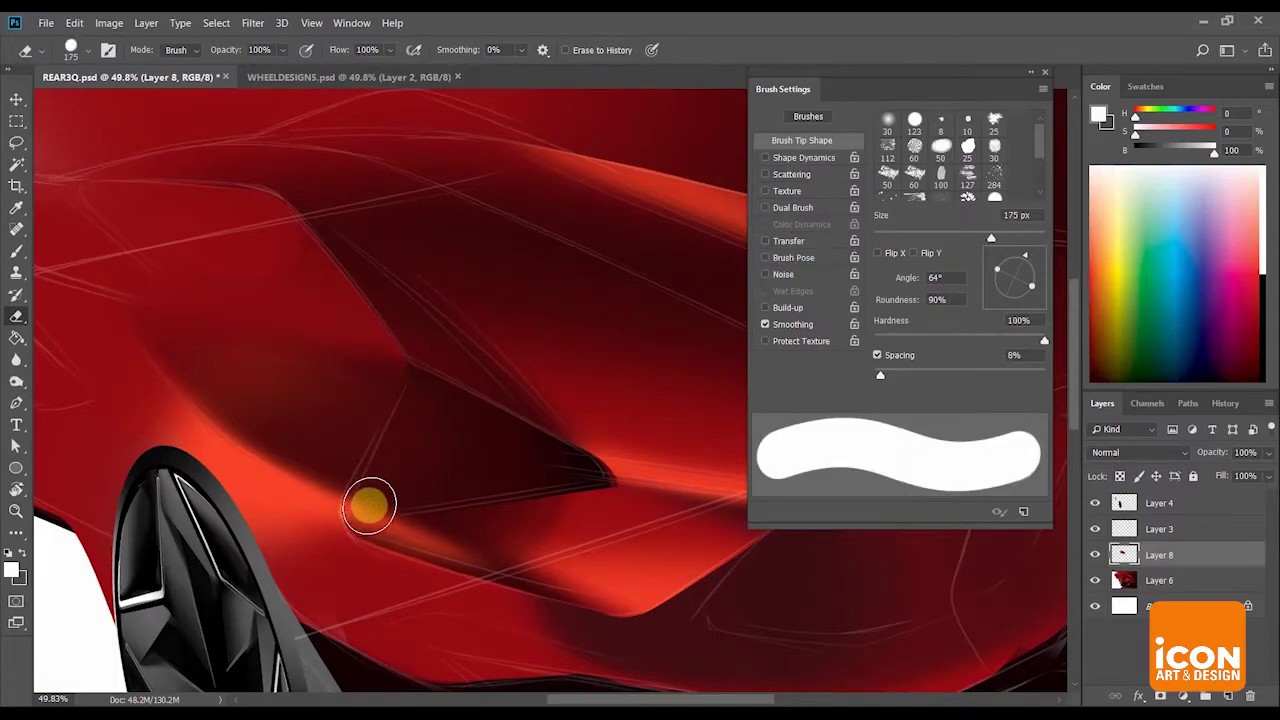
{"action": "left_click", "coordinate": [369, 506]}
{"action": "left_click", "coordinate": [430, 380], "text": "shift"}
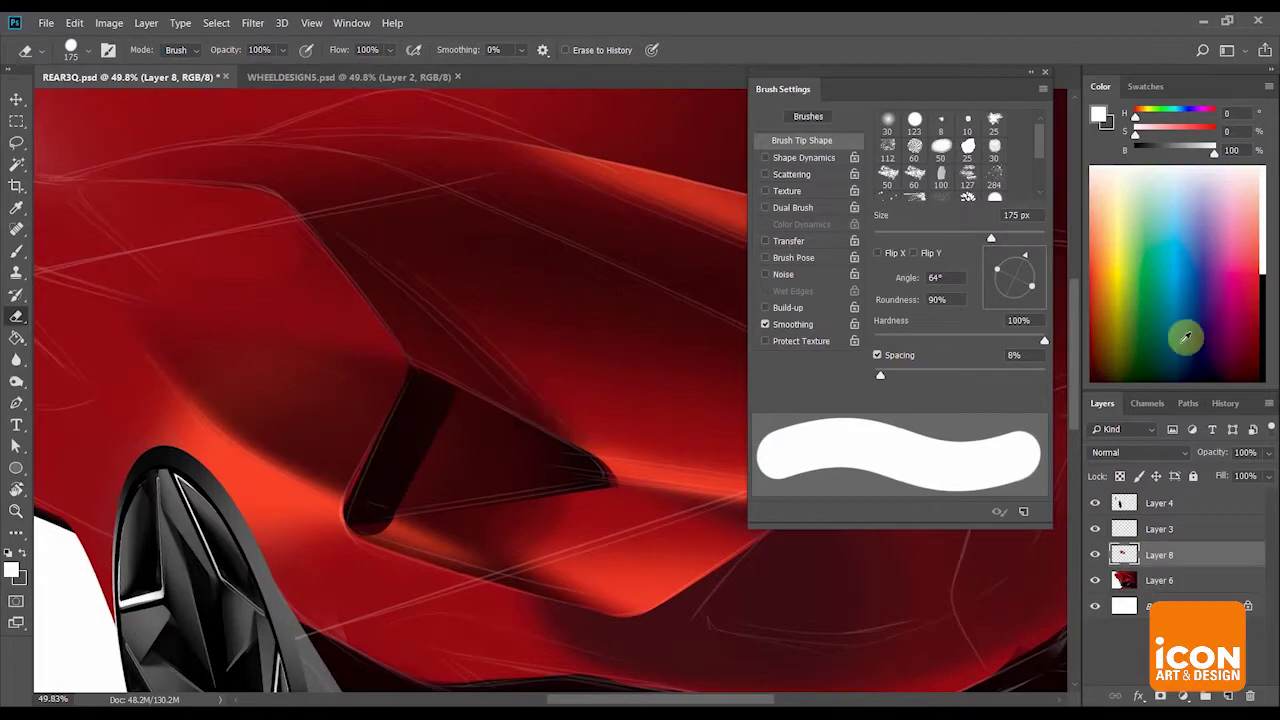
{"action": "left_click", "coordinate": [1226, 403]}
{"action": "left_click", "coordinate": [1185, 617]}
{"action": "left_click", "coordinate": [1096, 404]}
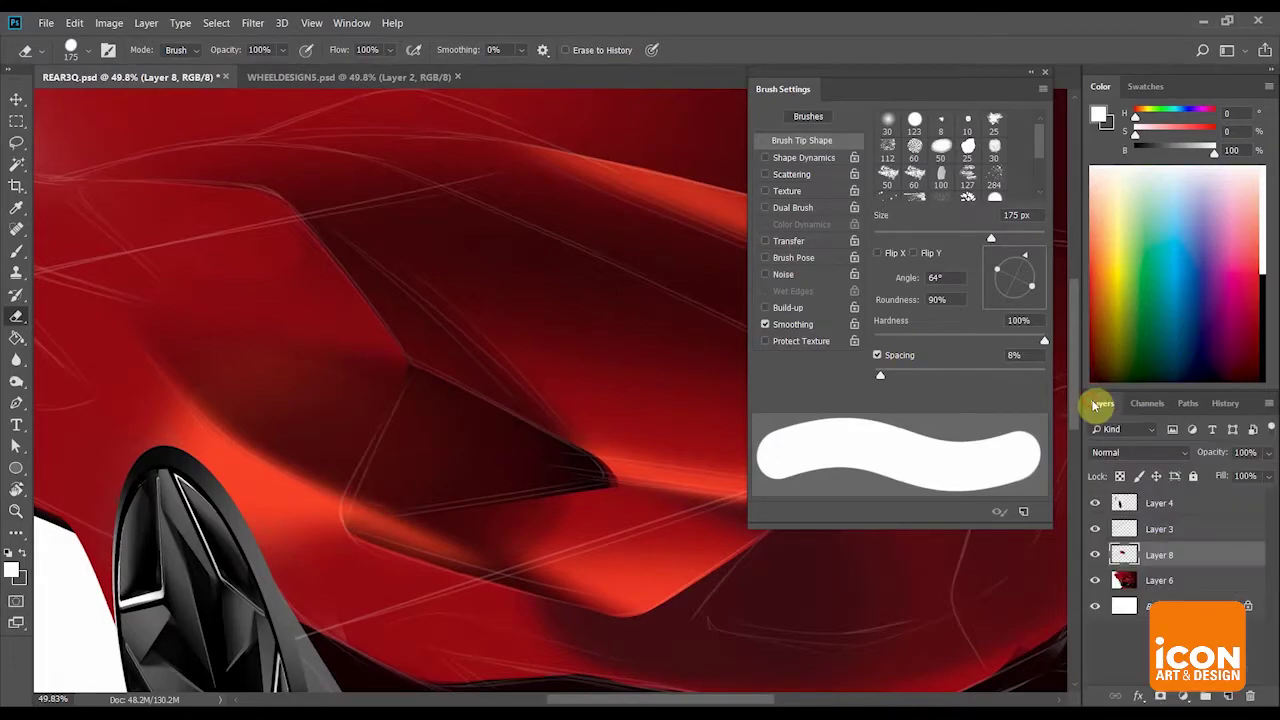
Delete the Layer 8 paint inside a lasso selection traced along the vent edge at 67% layer opacity, and restore opacity to 100%.
{"action": "left_click_drag", "start_coordinate": [1200, 456], "coordinate": [1087, 455]}
{"action": "left_click_drag", "start_coordinate": [476, 480], "coordinate": [514, 447]}
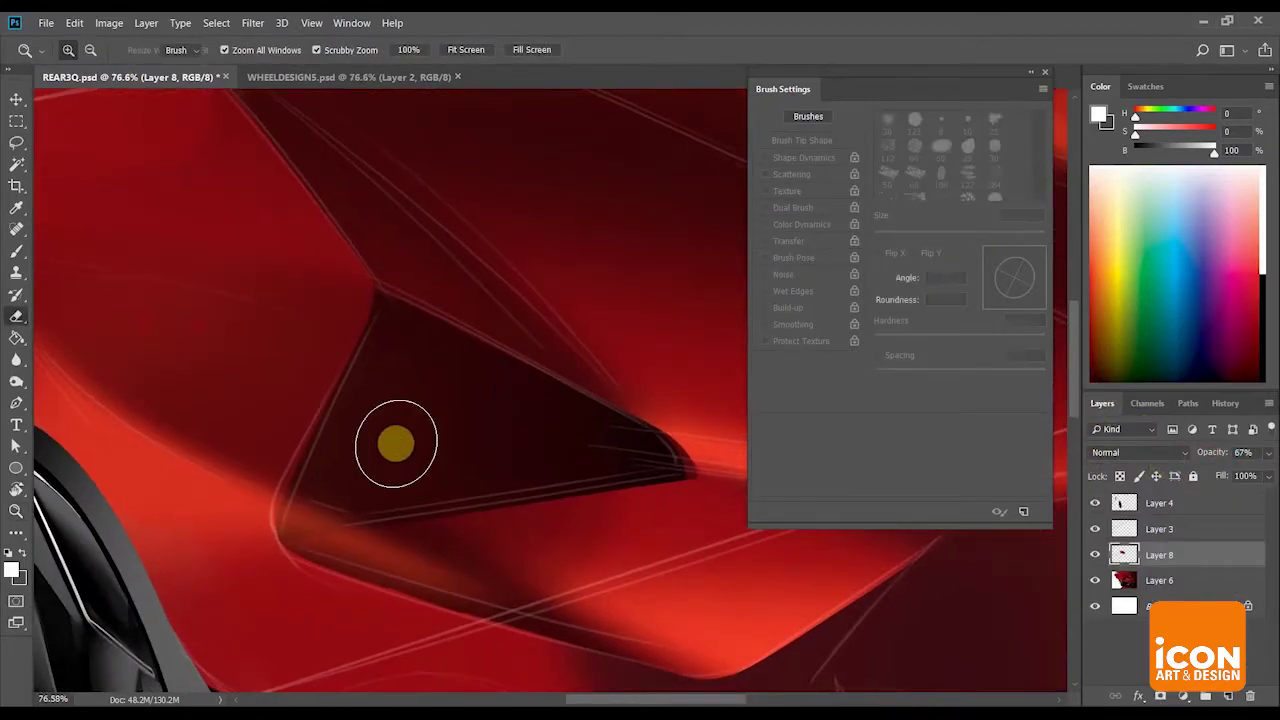
{"action": "key", "text": "l"}
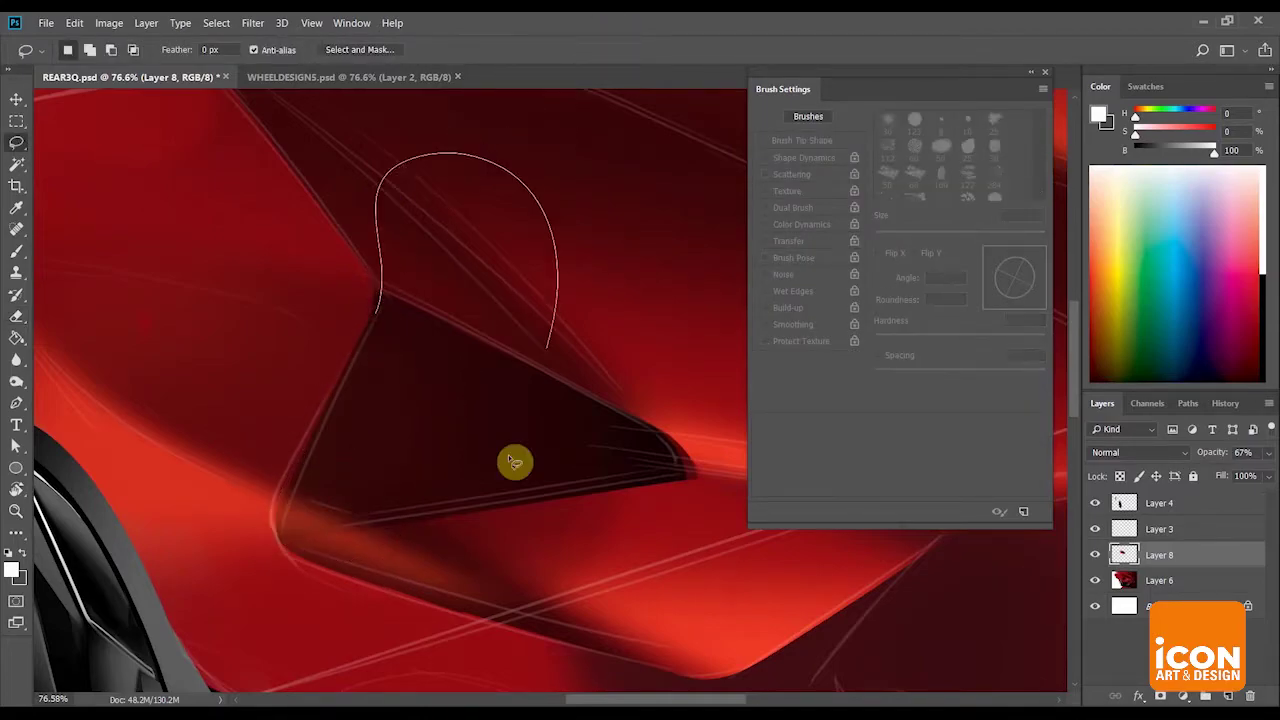
{"action": "left_click_drag", "start_coordinate": [272, 553], "coordinate": [282, 524]}
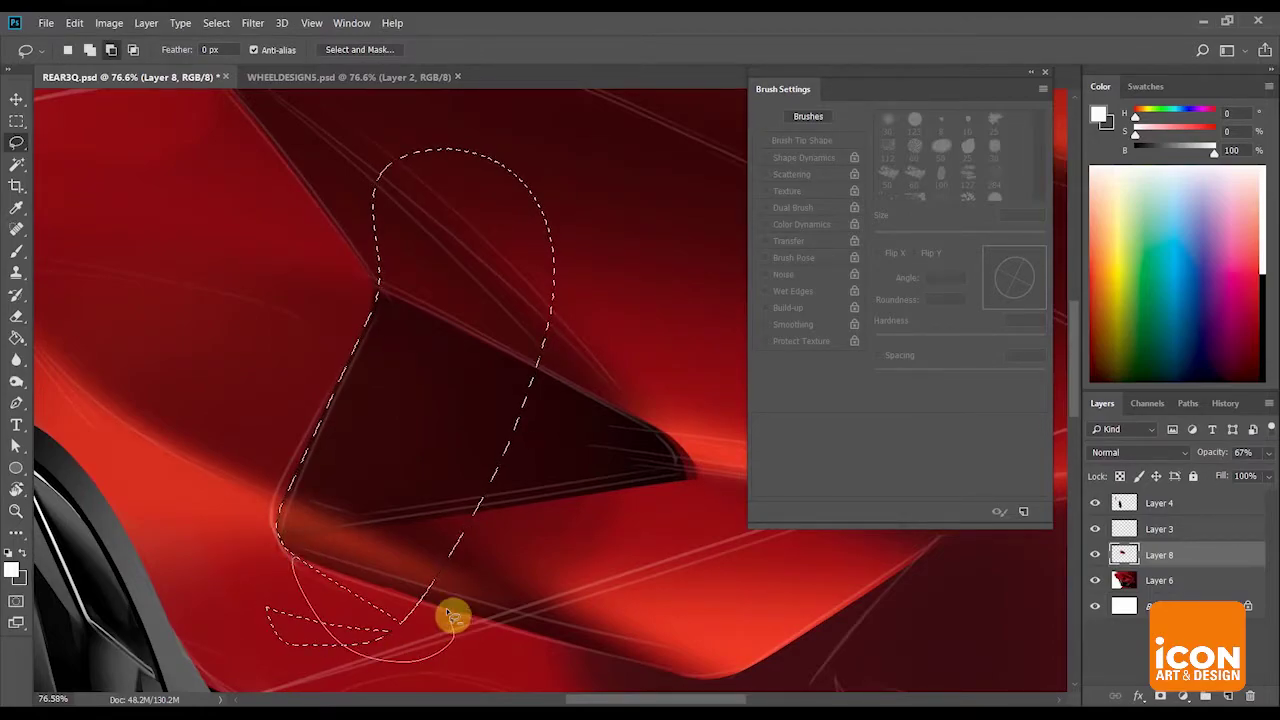
{"action": "left_click_drag", "start_coordinate": [265, 622], "coordinate": [260, 630]}
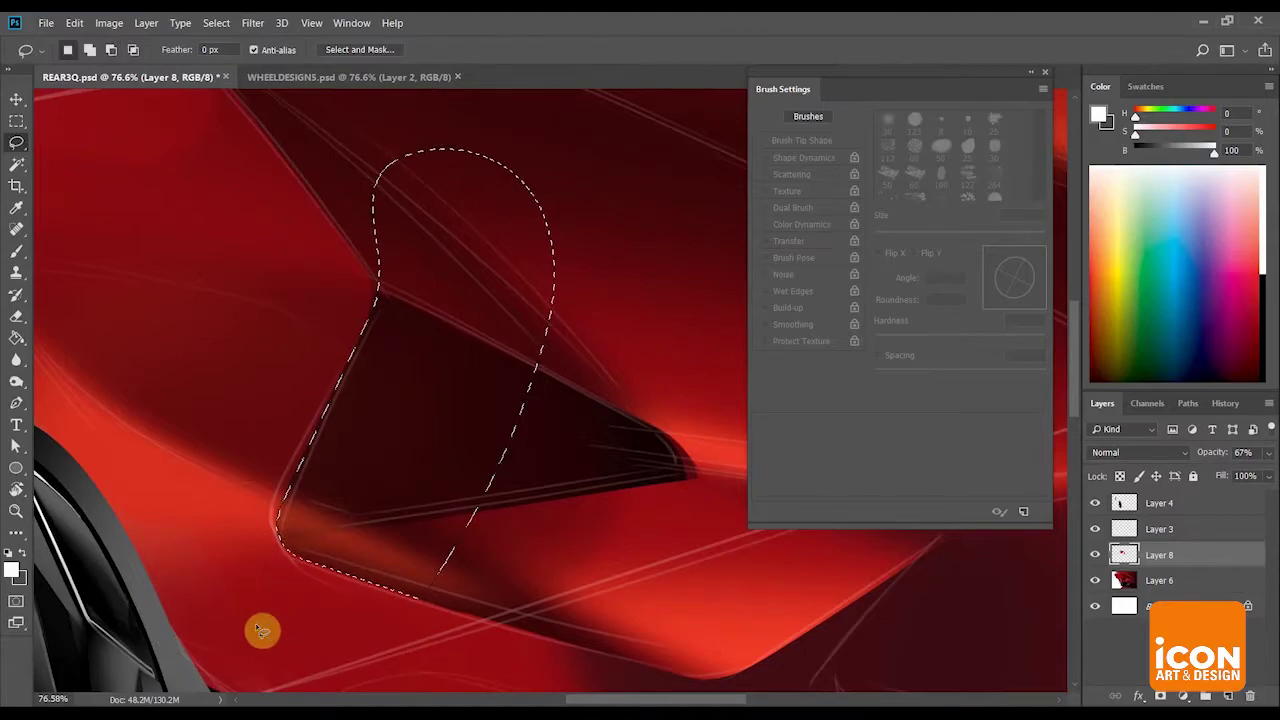
{"action": "scroll", "coordinate": [494, 463], "scroll_direction": "down", "scroll_amount": 3}
{"action": "mouse_move", "coordinate": [429, 389]}
{"action": "left_mouse_down"}
{"action": "mouse_move", "coordinate": [510, 408]}
{"action": "mouse_move", "coordinate": [486, 422]}
{"action": "left_mouse_up"}
{"action": "key", "text": "Delete"}
{"action": "key", "text": "ctrl+d"}
{"action": "left_click_drag", "start_coordinate": [520, 270], "coordinate": [572, 258]}
{"action": "left_click_drag", "start_coordinate": [1269, 469], "coordinate": [1278, 469]}
Flip the whole canvas horizontally to mirror the car illustration.
{"action": "key", "text": "r"}
{"action": "left_click_drag", "start_coordinate": [620, 263], "coordinate": [642, 268]}
{"action": "left_click_drag", "start_coordinate": [642, 268], "coordinate": [571, 266]}
{"action": "left_click_drag", "start_coordinate": [684, 256], "coordinate": [655, 240]}
{"action": "left_click_drag", "start_coordinate": [712, 243], "coordinate": [683, 251]}
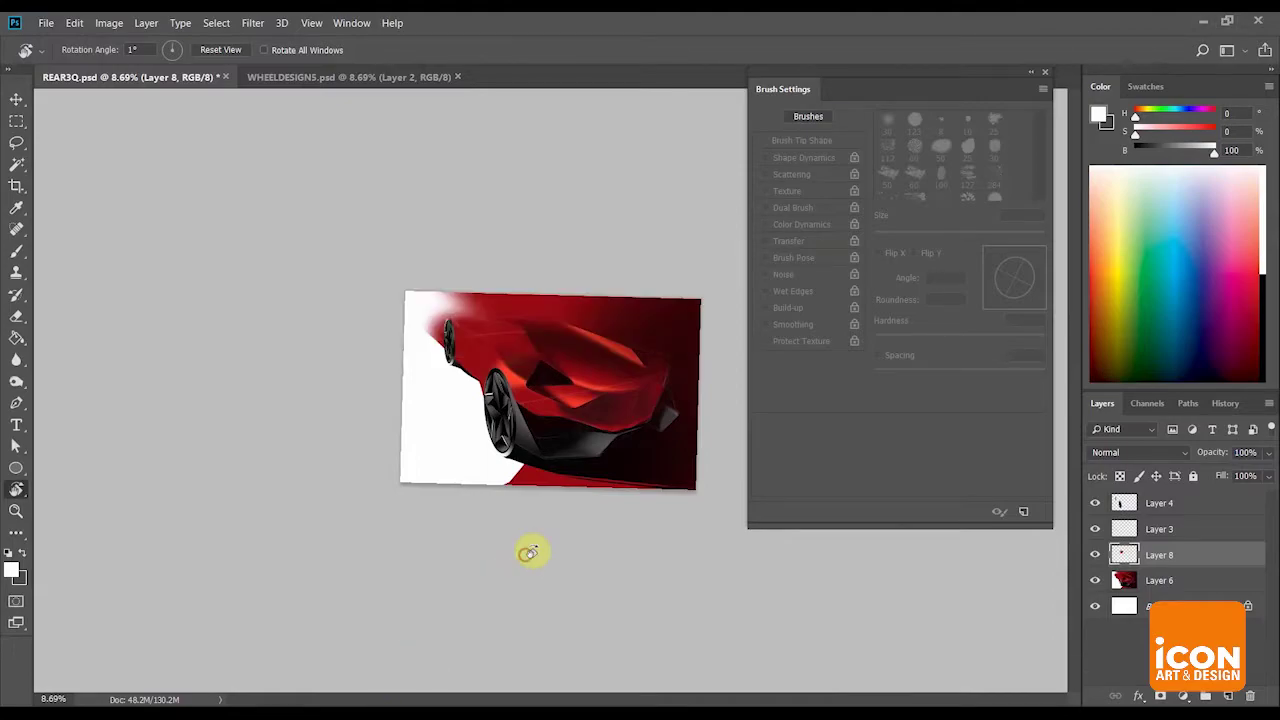
{"action": "key", "text": "z"}
{"action": "key", "text": "ctrl+plus"}
{"action": "key", "text": "ctrl+plus"}
{"action": "key", "text": "r"}
{"action": "left_click_drag", "start_coordinate": [661, 275], "coordinate": [676, 246]}
{"action": "left_click", "coordinate": [109, 22]}
{"action": "mouse_move", "coordinate": [209, 169]}
{"action": "left_click", "coordinate": [320, 237]}
{"action": "key", "text": "z"}
{"action": "left_click_drag", "start_coordinate": [499, 312], "coordinate": [462, 294]}
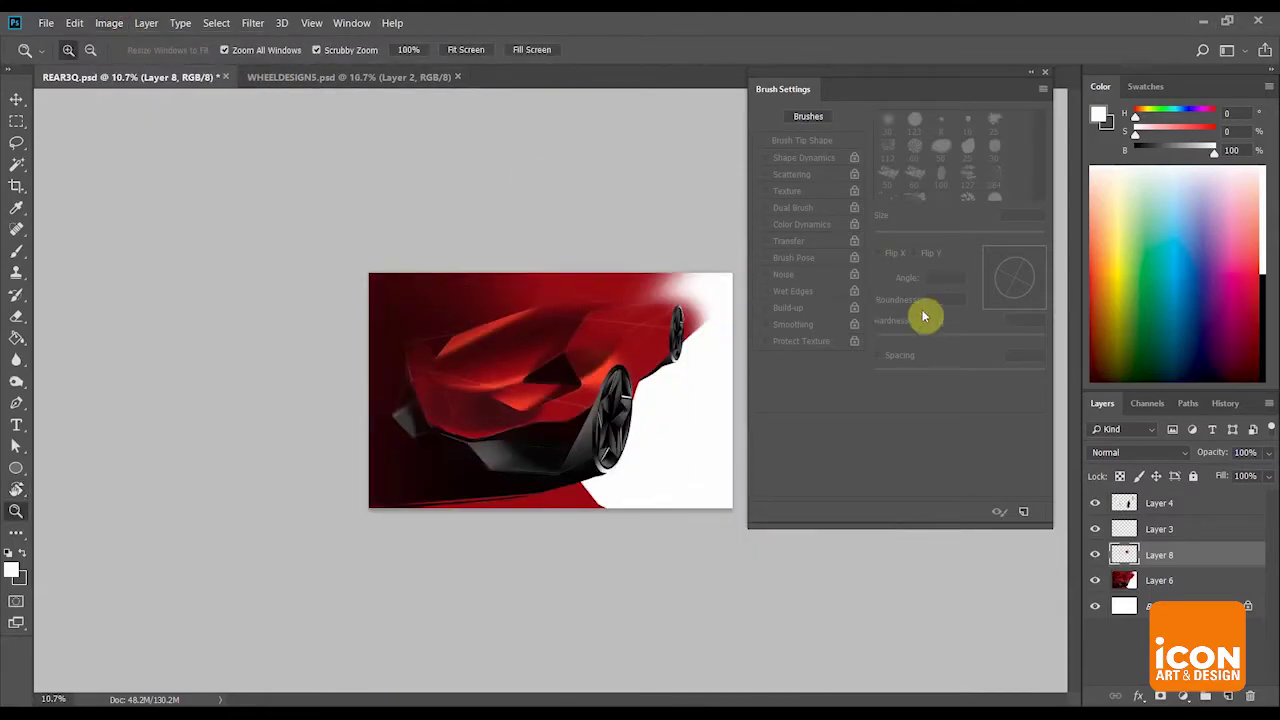
Merge Layer 8 into Layer 6 and add a new empty layer directly above it.
{"action": "left_click", "coordinate": [641, 396]}
{"action": "key", "text": "r"}
{"action": "key", "text": "z"}
{"action": "left_click_drag", "start_coordinate": [674, 370], "coordinate": [582, 318]}
{"action": "key", "text": "r"}
{"action": "key", "text": "z"}
{"action": "key", "text": "r"}
{"action": "mouse_move", "coordinate": [707, 272]}
{"action": "left_mouse_down"}
{"action": "mouse_move", "coordinate": [674, 229]}
{"action": "mouse_move", "coordinate": [523, 346]}
{"action": "mouse_move", "coordinate": [645, 288]}
{"action": "mouse_move", "coordinate": [600, 260]}
{"action": "mouse_move", "coordinate": [935, 360]}
{"action": "left_mouse_up"}
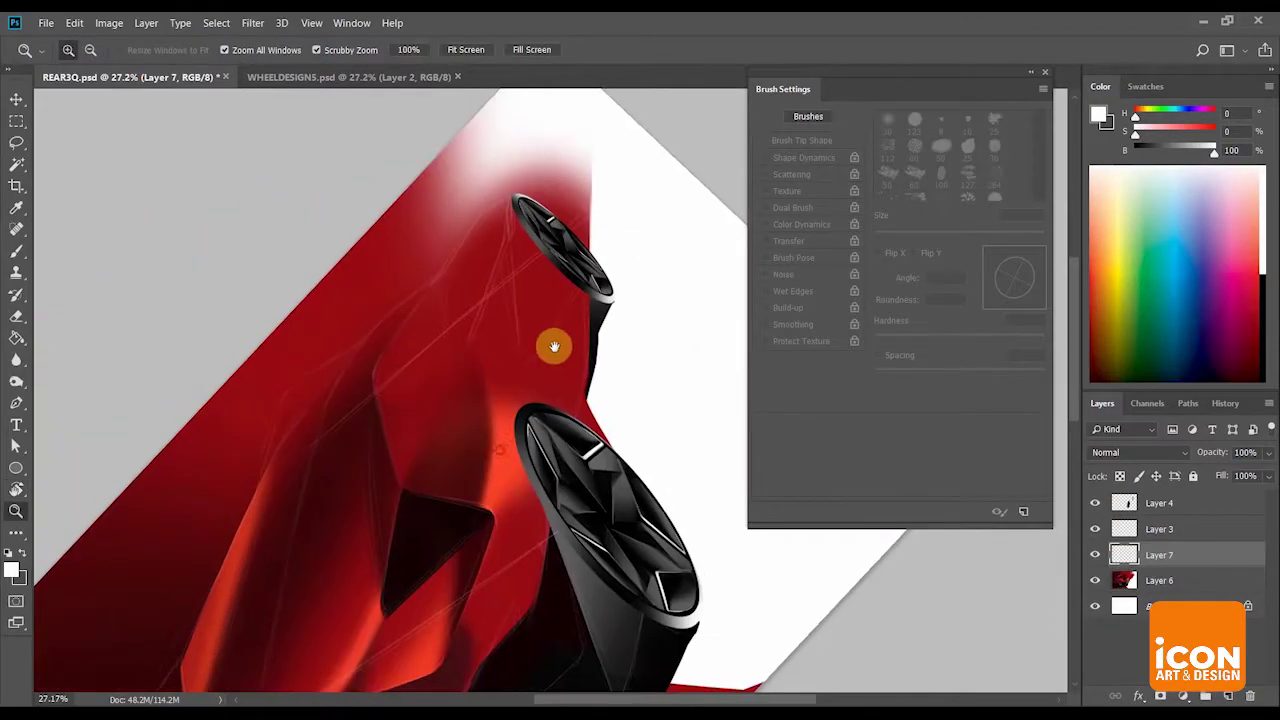
Paint a broad highlight in H 7, S 84, B 98 over the side panel above the vent with a 700 px brush at 45% hardness.
{"action": "left_click", "coordinate": [523, 466], "text": "alt"}
{"action": "key", "text": "z"}
{"action": "left_click_drag", "start_coordinate": [523, 466], "coordinate": [524, 462]}
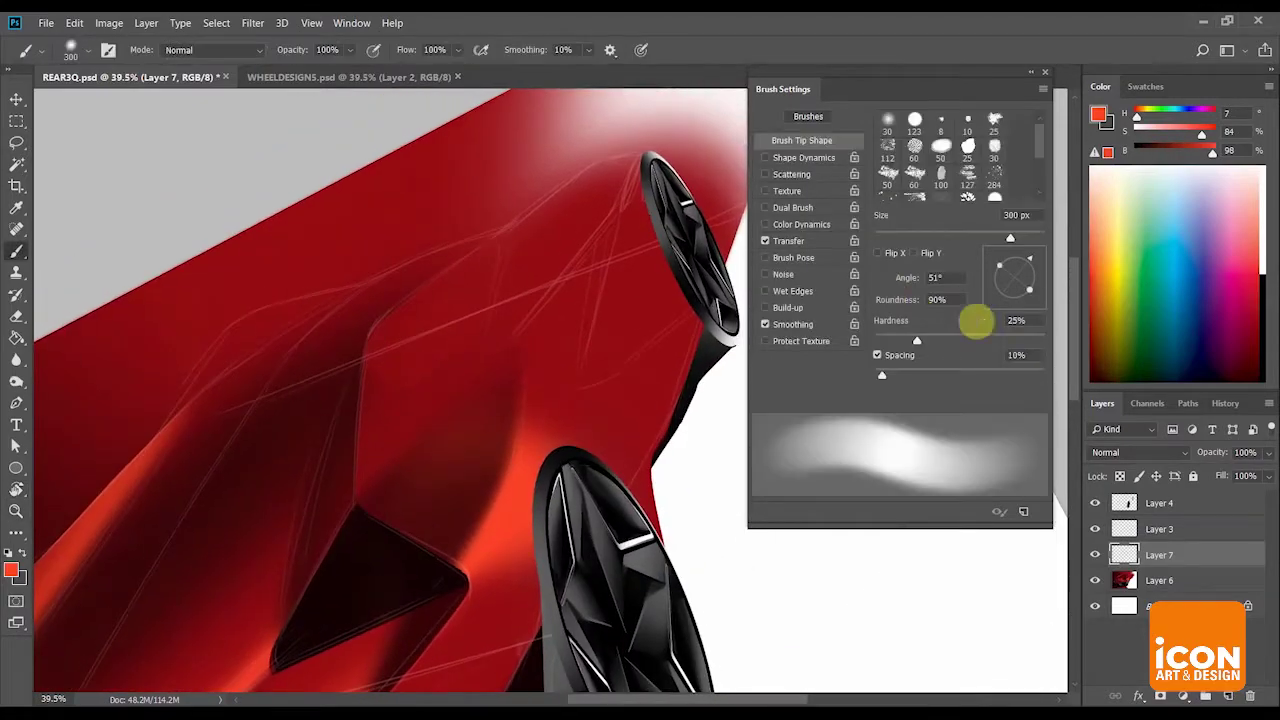
{"action": "key", "text": "bracketright"}
{"action": "key", "text": "bracketright"}
{"action": "key", "text": "bracketright"}
{"action": "key", "text": "bracketright"}
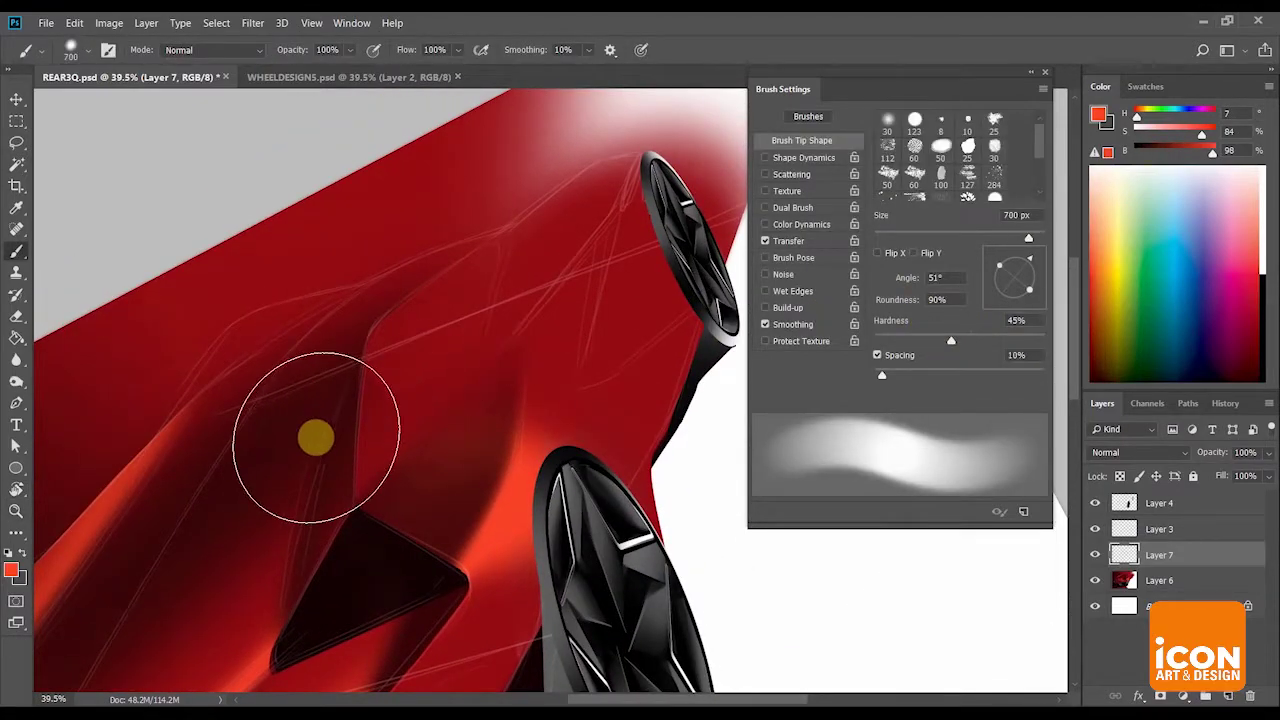
{"action": "left_click_drag", "start_coordinate": [304, 444], "coordinate": [546, 149]}
{"action": "key", "text": "ctrl+z"}
{"action": "left_click_drag", "start_coordinate": [310, 445], "coordinate": [420, 304]}
{"action": "key", "text": "ctrl+z"}
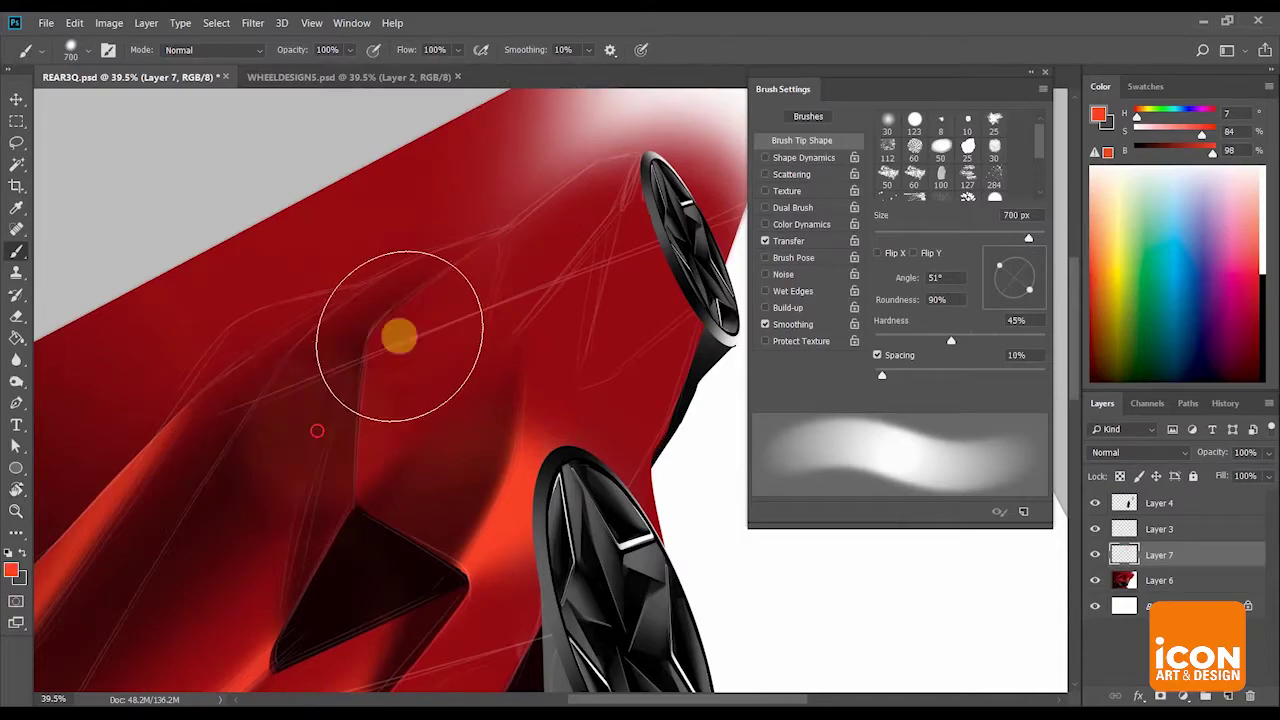
{"action": "mouse_move", "coordinate": [327, 410]}
{"action": "left_mouse_down"}
{"action": "mouse_move", "coordinate": [474, 226]}
{"action": "mouse_move", "coordinate": [545, 195]}
{"action": "left_mouse_up"}
Soften the highlight's upper edge on Layer 7 with an 800 px eraser at 0% hardness and Transfer on.
{"action": "key", "text": "r"}
{"action": "mouse_move", "coordinate": [570, 215]}
{"action": "left_mouse_down"}
{"action": "mouse_move", "coordinate": [620, 249]}
{"action": "mouse_move", "coordinate": [634, 200]}
{"action": "mouse_move", "coordinate": [623, 200]}
{"action": "left_mouse_up"}
{"action": "key", "text": "e"}
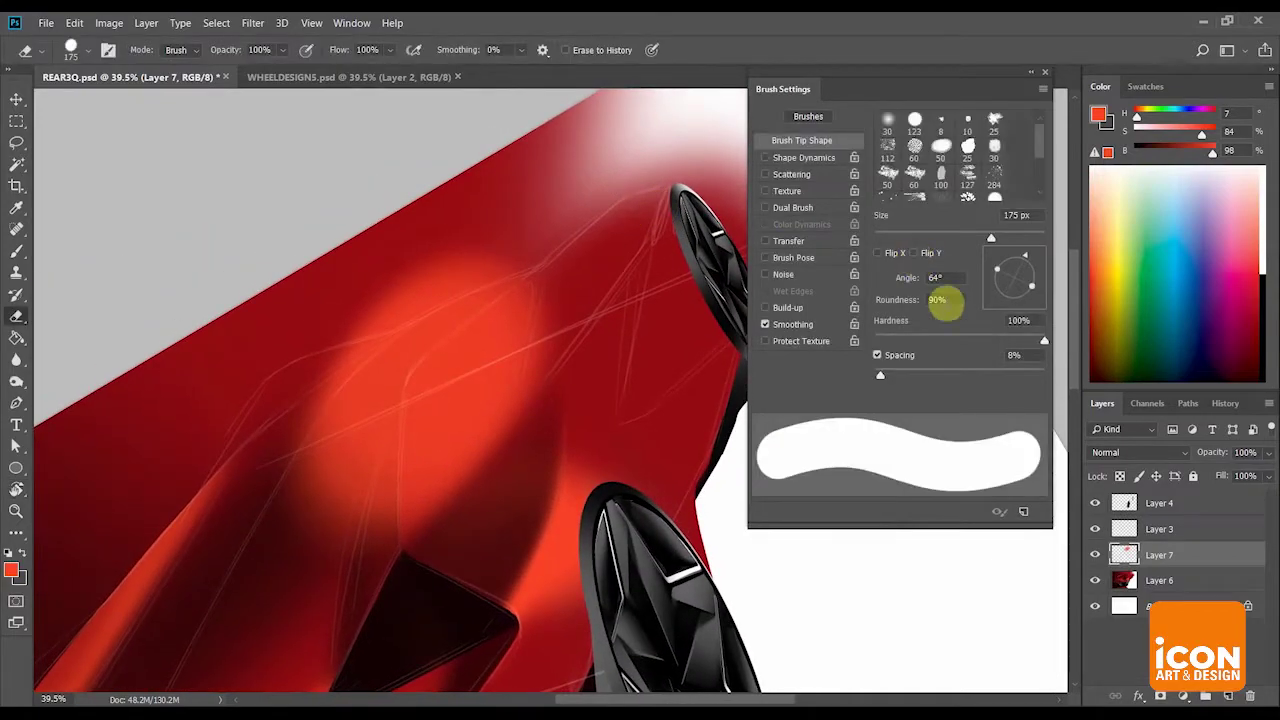
{"action": "left_click", "coordinate": [765, 241]}
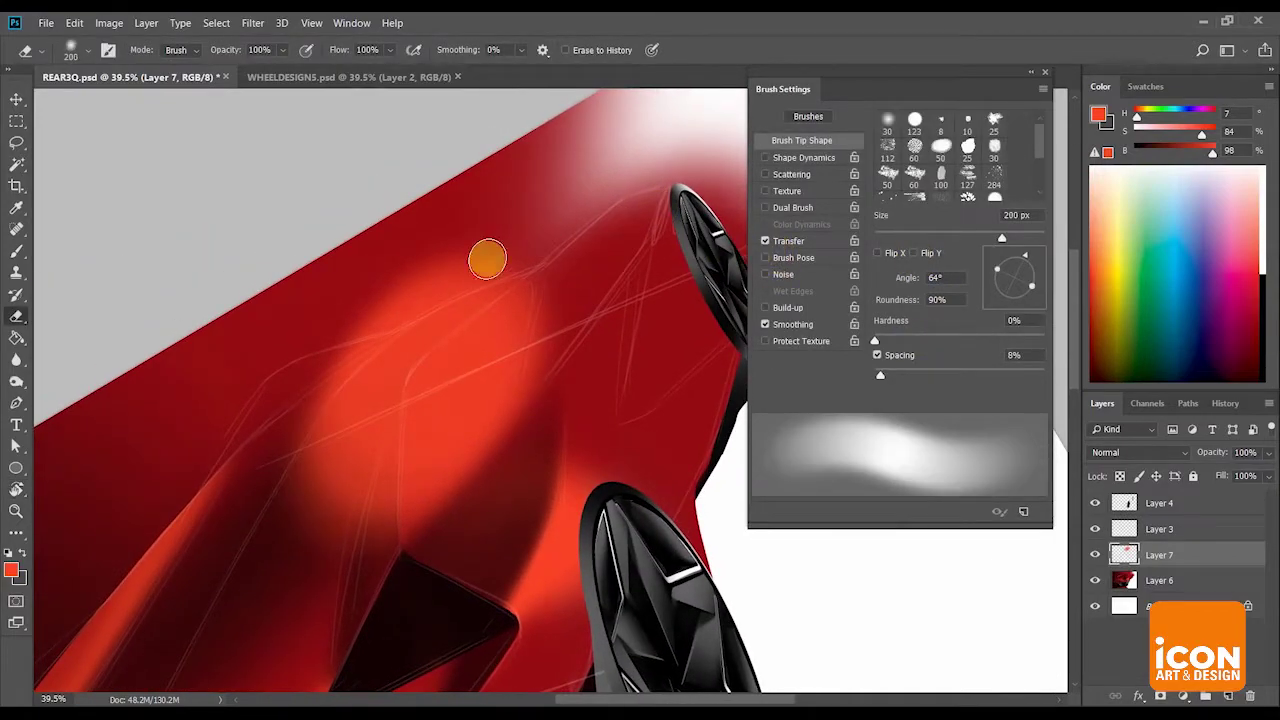
{"action": "mouse_move", "coordinate": [402, 306]}
{"action": "left_mouse_down"}
{"action": "mouse_move", "coordinate": [678, 201]}
{"action": "mouse_move", "coordinate": [590, 130]}
{"action": "left_mouse_up"}
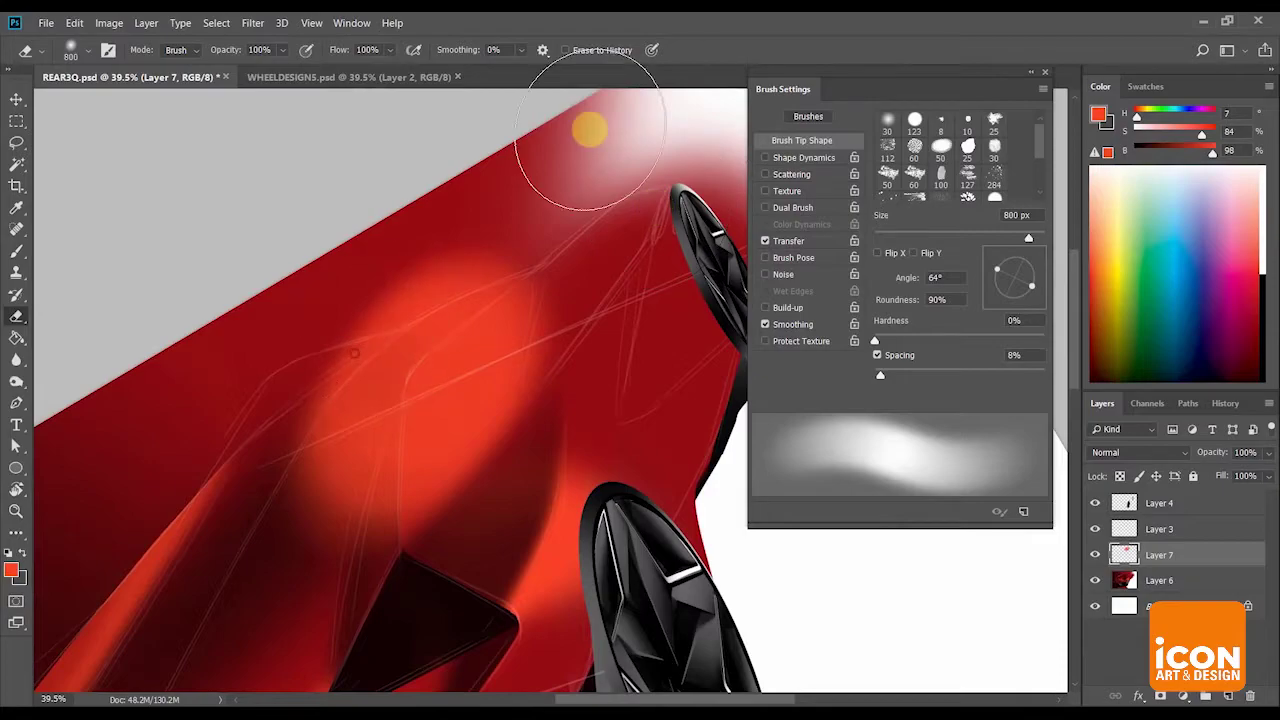
Cut a crisp highlight edge along the body crease above the vent with a 500 px eraser at 100% hardness.
{"action": "key", "text": "r"}
{"action": "left_click_drag", "start_coordinate": [611, 235], "coordinate": [704, 266]}
{"action": "key", "text": "z"}
{"action": "left_click_drag", "start_coordinate": [652, 250], "coordinate": [629, 280]}
{"action": "key", "text": "ctrl+0"}
{"action": "left_click_drag", "start_coordinate": [716, 220], "coordinate": [648, 170]}
{"action": "key", "text": "r"}
{"action": "left_click_drag", "start_coordinate": [652, 333], "coordinate": [676, 384]}
{"action": "left_click_drag", "start_coordinate": [648, 380], "coordinate": [604, 264]}
{"action": "key", "text": "z"}
{"action": "left_click_drag", "start_coordinate": [628, 340], "coordinate": [690, 345]}
{"action": "key", "text": "r"}
{"action": "left_click_drag", "start_coordinate": [640, 304], "coordinate": [668, 348]}
{"action": "left_click_drag", "start_coordinate": [590, 410], "coordinate": [731, 283]}
{"action": "key", "text": "e"}
{"action": "left_click_drag", "start_coordinate": [996, 334], "coordinate": [1080, 346]}
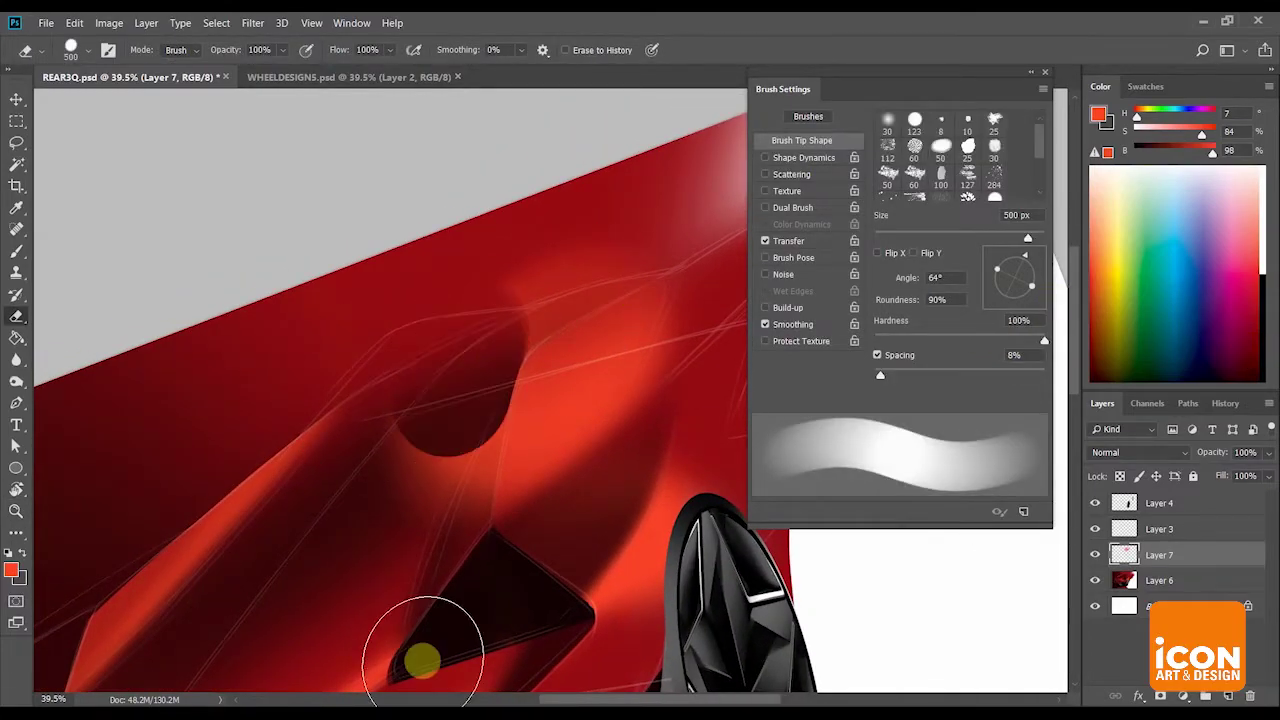
{"action": "left_click_drag", "start_coordinate": [360, 464], "coordinate": [440, 432]}
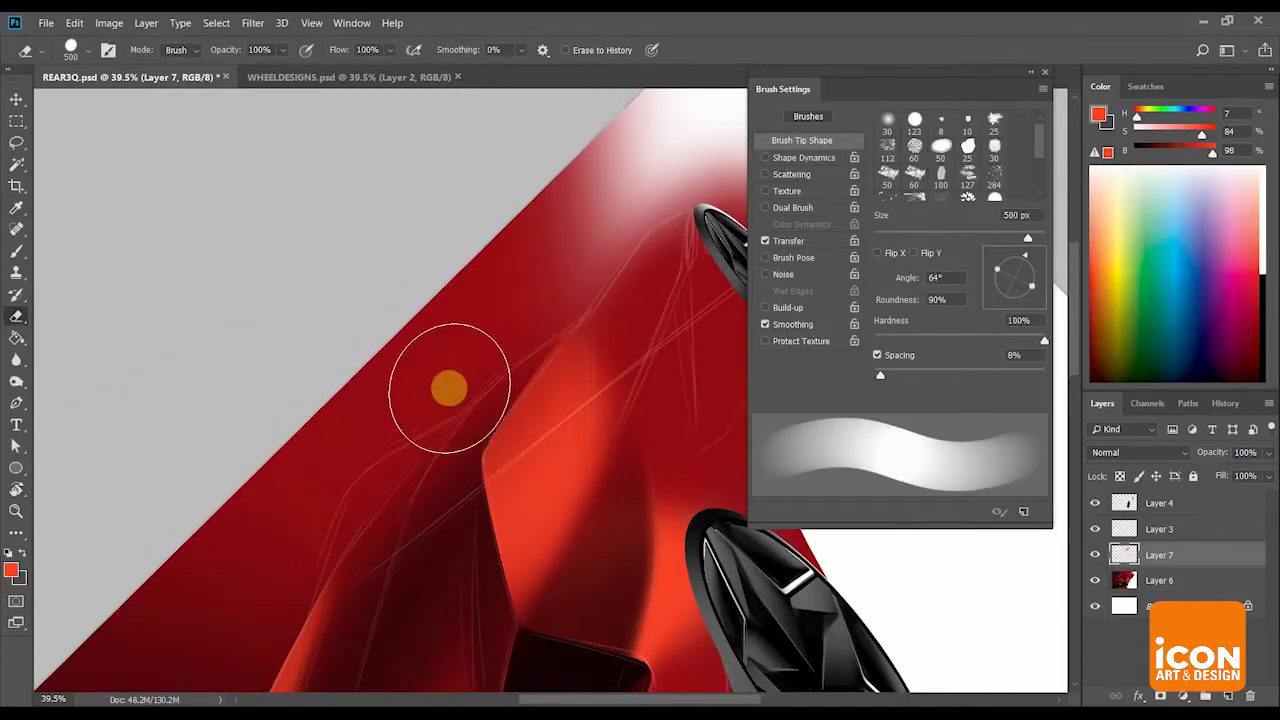
Paint a dark red shadow (H 355, S 91, B 22) on new Layer 8 between the side panel highlight and front wheel at 59% brush hardness.
{"action": "key", "text": "r"}
{"action": "left_click_drag", "start_coordinate": [608, 198], "coordinate": [670, 224]}
{"action": "key", "text": "z"}
{"action": "key", "text": "r"}
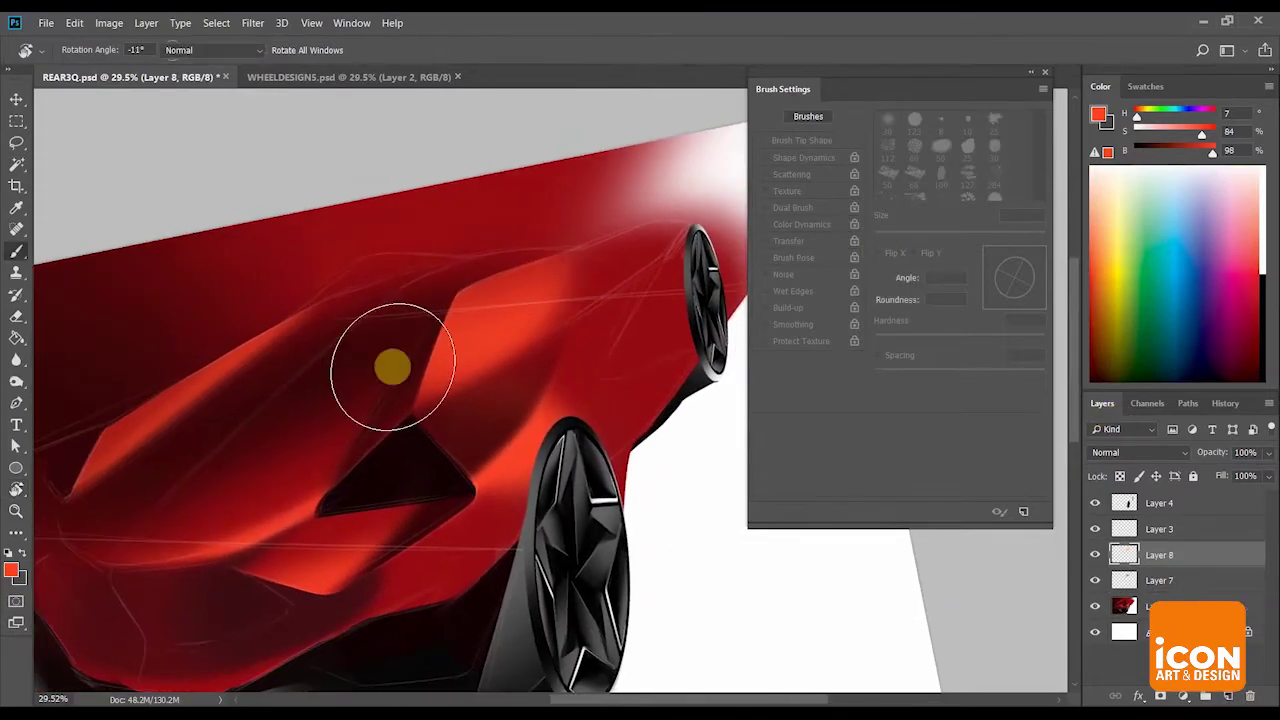
{"action": "left_click", "coordinate": [297, 380], "text": "alt"}
{"action": "key", "text": "z"}
{"action": "mouse_move", "coordinate": [297, 380]}
{"action": "left_mouse_down"}
{"action": "mouse_move", "coordinate": [666, 220]}
{"action": "mouse_move", "coordinate": [654, 277]}
{"action": "left_mouse_up"}
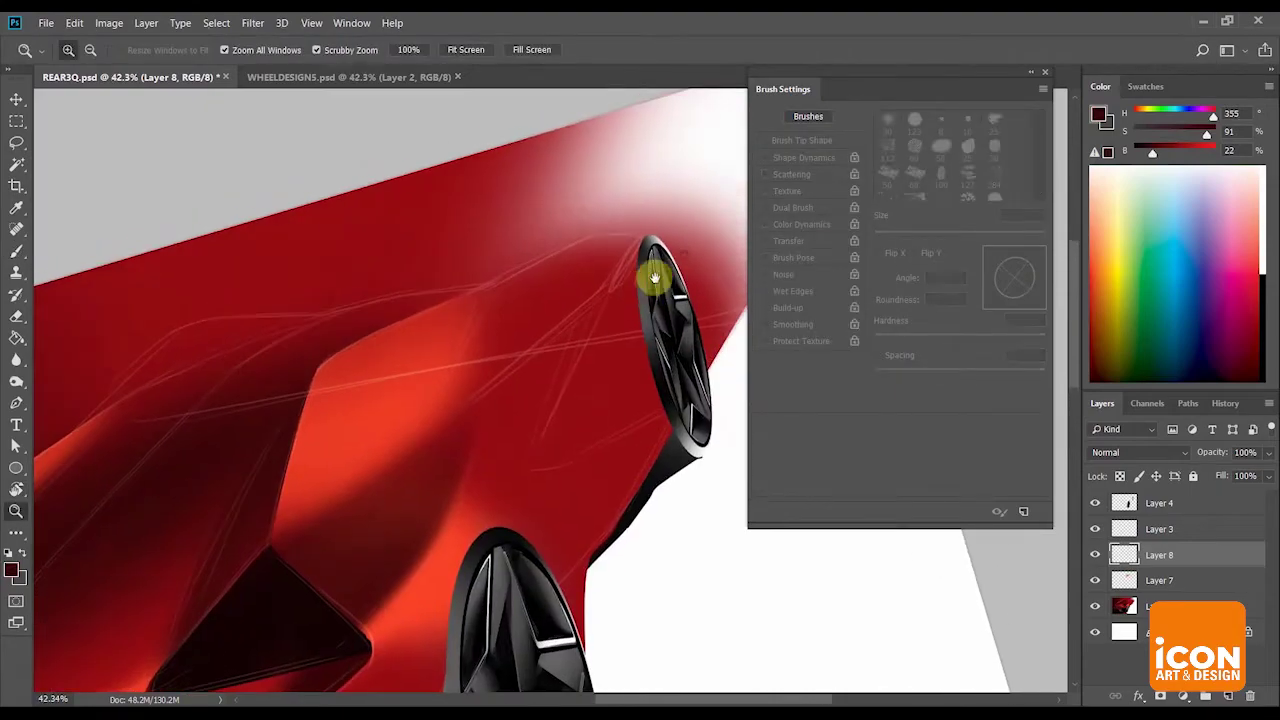
{"action": "key", "text": "b"}
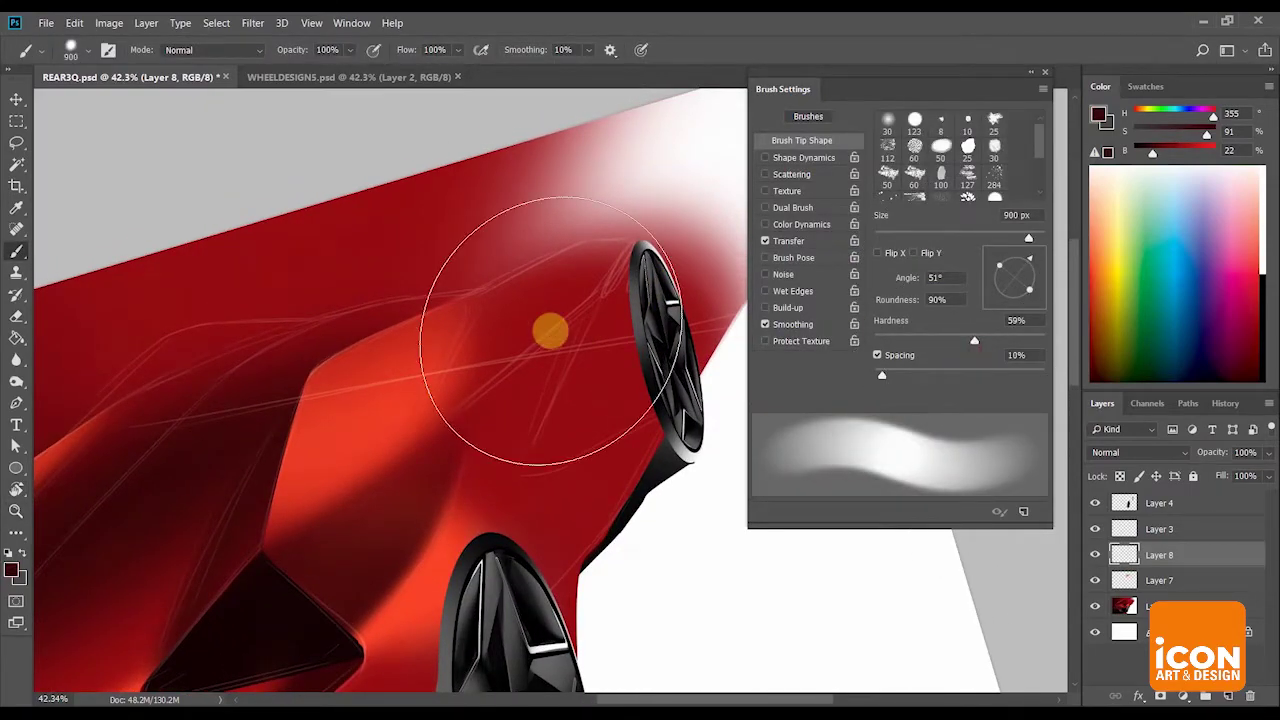
{"action": "key", "text": "bracketleft"}
{"action": "key", "text": "bracketleft"}
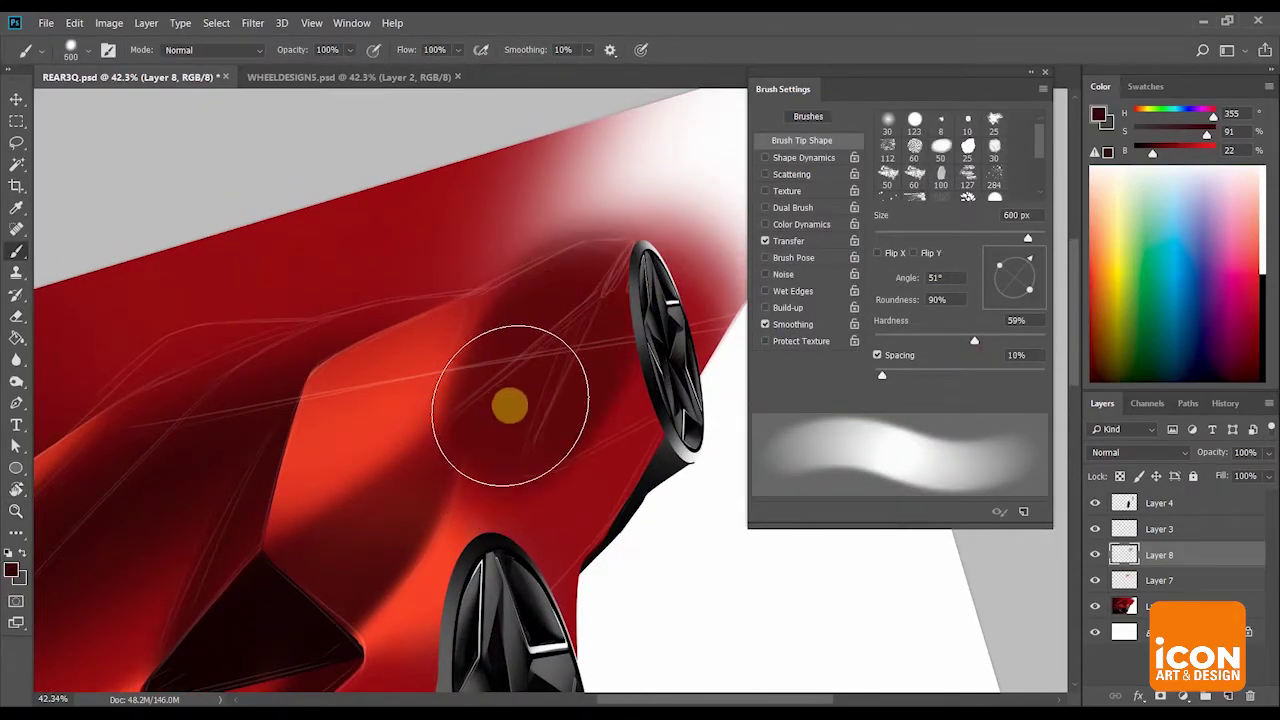
Erase the lower part of the Layer 8 shadow with a 600 px eraser at 0% hardness, leaving a soft band along the upper body line.
{"action": "mouse_move", "coordinate": [606, 228]}
{"action": "left_mouse_down"}
{"action": "mouse_move", "coordinate": [576, 269]}
{"action": "mouse_move", "coordinate": [609, 249]}
{"action": "left_mouse_up"}
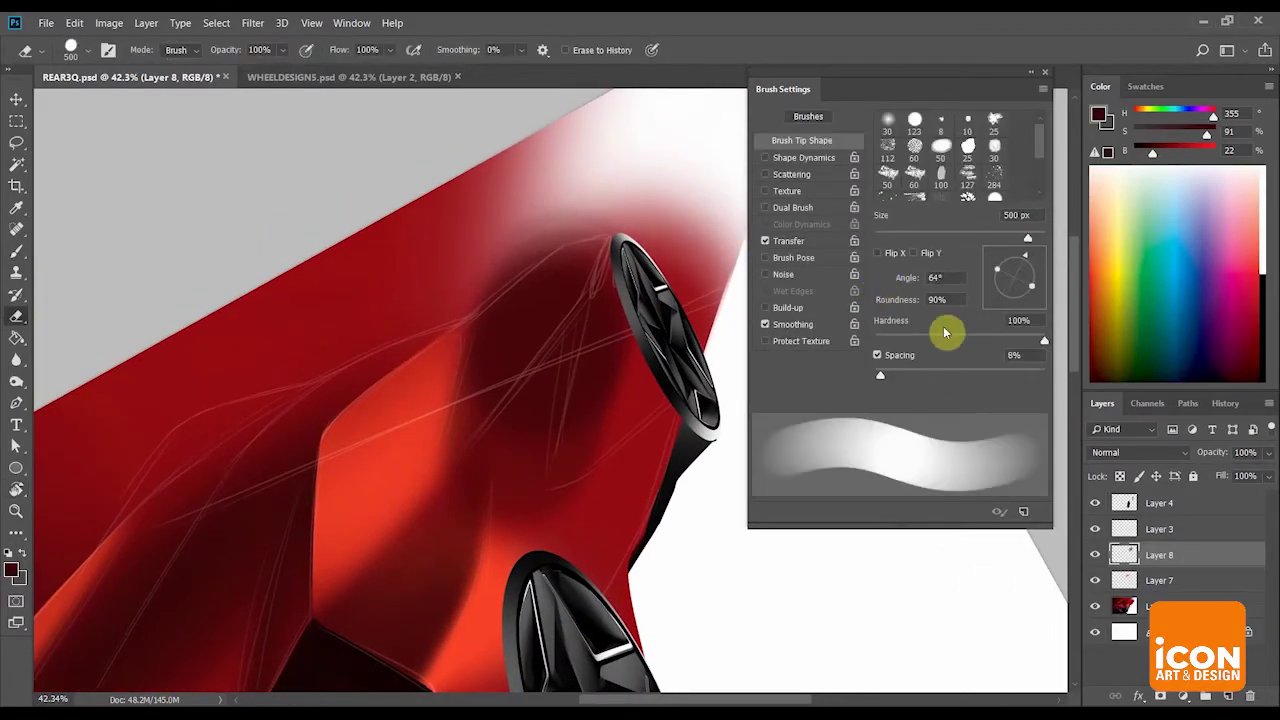
{"action": "left_click_drag", "start_coordinate": [975, 343], "coordinate": [870, 346]}
{"action": "key", "text": "bracketright"}
{"action": "mouse_move", "coordinate": [567, 425]}
{"action": "left_mouse_down"}
{"action": "mouse_move", "coordinate": [509, 506]}
{"action": "mouse_move", "coordinate": [551, 426]}
{"action": "mouse_move", "coordinate": [534, 471]}
{"action": "left_mouse_up"}
{"action": "key", "text": "r"}
{"action": "mouse_move", "coordinate": [719, 231]}
{"action": "left_mouse_down"}
{"action": "mouse_move", "coordinate": [683, 287]}
{"action": "mouse_move", "coordinate": [571, 234]}
{"action": "left_mouse_up"}
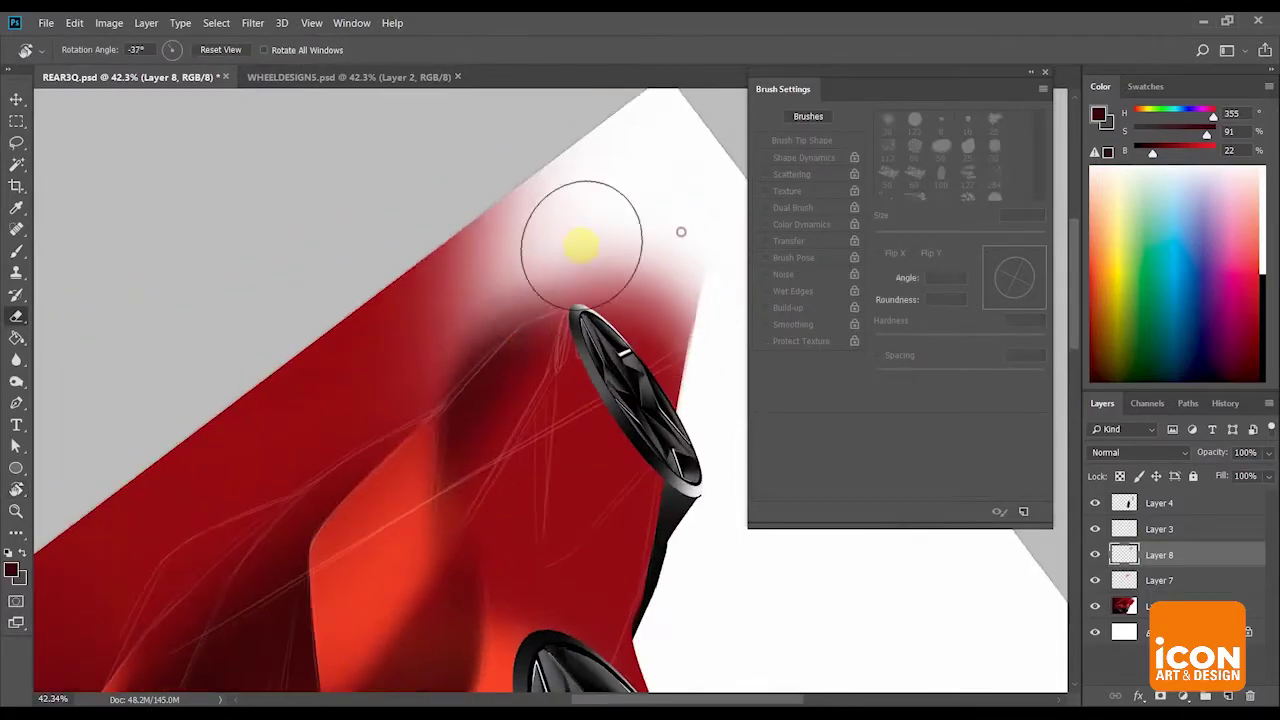
{"action": "mouse_move", "coordinate": [457, 343]}
{"action": "left_mouse_down"}
{"action": "mouse_move", "coordinate": [463, 331]}
{"action": "mouse_move", "coordinate": [420, 394]}
{"action": "mouse_move", "coordinate": [518, 322]}
{"action": "left_mouse_up"}
Fade the rear end of the shadow band above the side panel highlight with the 600 px eraser at 0% hardness.
{"action": "key", "text": "r"}
{"action": "left_click_drag", "start_coordinate": [620, 149], "coordinate": [702, 232]}
{"action": "key", "text": "z"}
{"action": "mouse_move", "coordinate": [642, 269]}
{"action": "left_mouse_down"}
{"action": "mouse_move", "coordinate": [568, 240]}
{"action": "mouse_move", "coordinate": [643, 320]}
{"action": "left_mouse_up"}
{"action": "key", "text": "r"}
{"action": "left_click_drag", "start_coordinate": [652, 238], "coordinate": [669, 277]}
{"action": "key", "text": "z"}
{"action": "mouse_move", "coordinate": [663, 270]}
{"action": "left_mouse_down"}
{"action": "mouse_move", "coordinate": [596, 245]}
{"action": "mouse_move", "coordinate": [652, 314]}
{"action": "mouse_move", "coordinate": [640, 234]}
{"action": "left_mouse_up"}
{"action": "key", "text": "r"}
{"action": "key", "text": "e"}
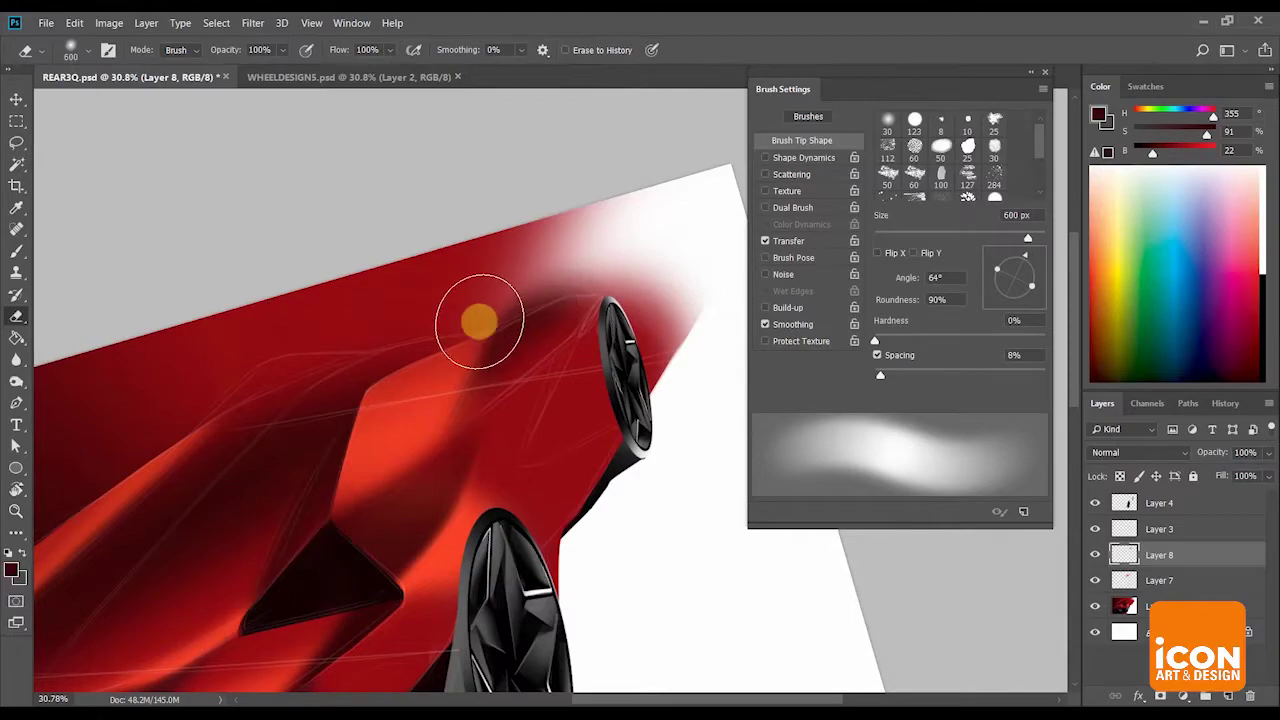
{"action": "key", "text": "r"}
{"action": "mouse_move", "coordinate": [611, 219]}
{"action": "left_mouse_down"}
{"action": "mouse_move", "coordinate": [623, 286]}
{"action": "mouse_move", "coordinate": [663, 277]}
{"action": "mouse_move", "coordinate": [650, 225]}
{"action": "left_mouse_up"}
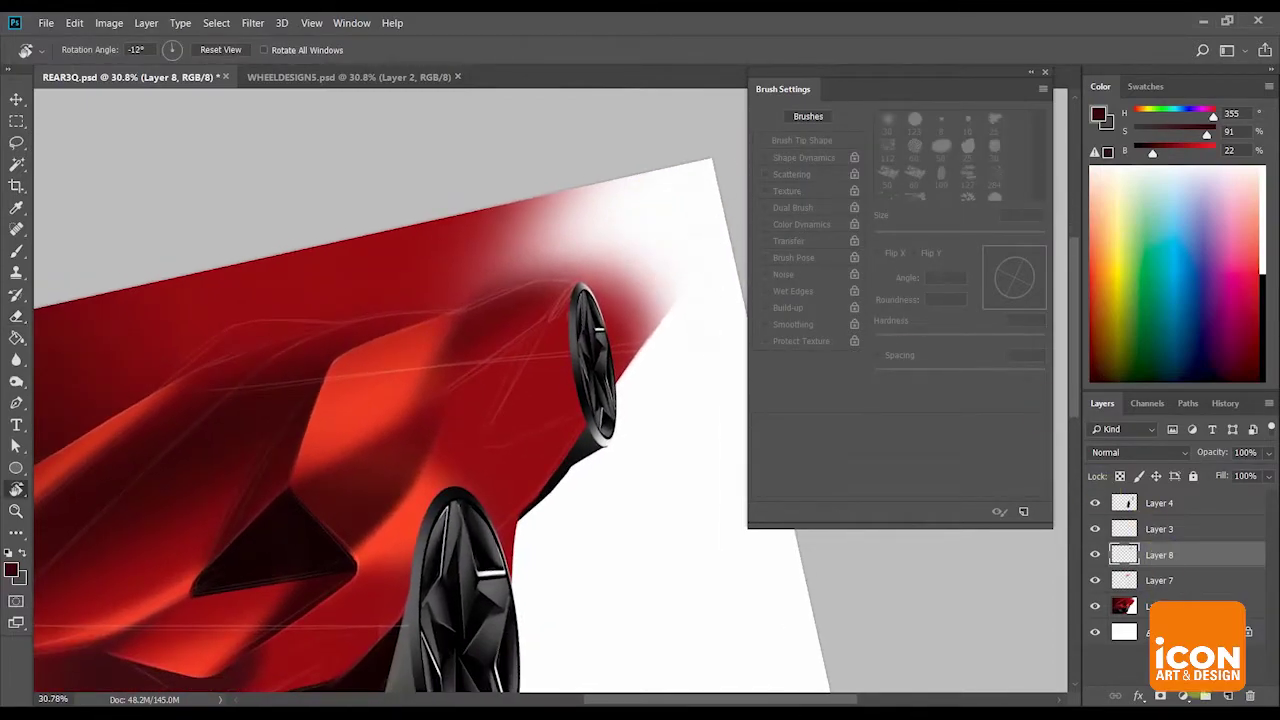
Try to paint a soft dark shadow (H 357, S 90, B 24) over the upper body on a new layer with a 0% hardness brush.
{"action": "left_click", "coordinate": [1229, 698]}
{"action": "left_click_drag", "start_coordinate": [649, 320], "coordinate": [549, 320]}
{"action": "mouse_move", "coordinate": [488, 364]}
{"action": "left_mouse_down"}
{"action": "mouse_move", "coordinate": [603, 217]}
{"action": "mouse_move", "coordinate": [628, 226]}
{"action": "left_mouse_up"}
{"action": "key", "text": "b"}
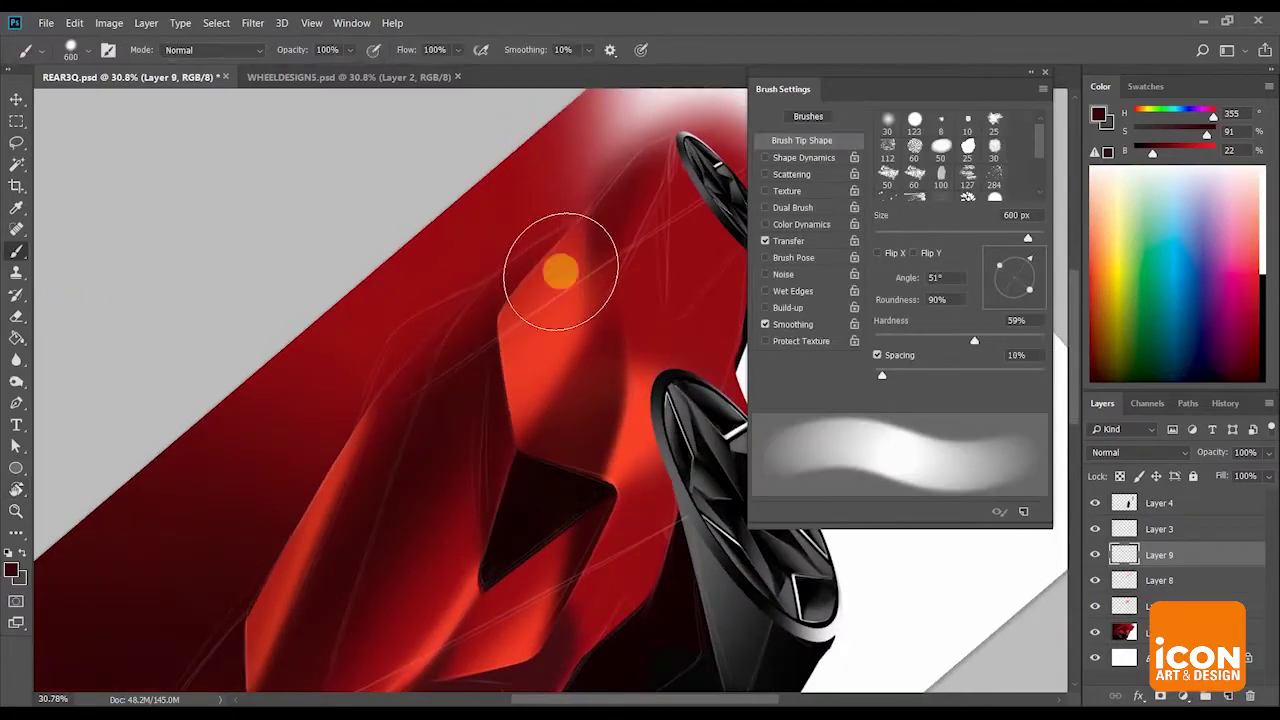
{"action": "left_click", "coordinate": [443, 430], "text": "alt"}
{"action": "key", "text": "r"}
{"action": "mouse_move", "coordinate": [443, 430]}
{"action": "left_mouse_down"}
{"action": "mouse_move", "coordinate": [517, 309]}
{"action": "mouse_move", "coordinate": [890, 368]}
{"action": "left_mouse_up"}
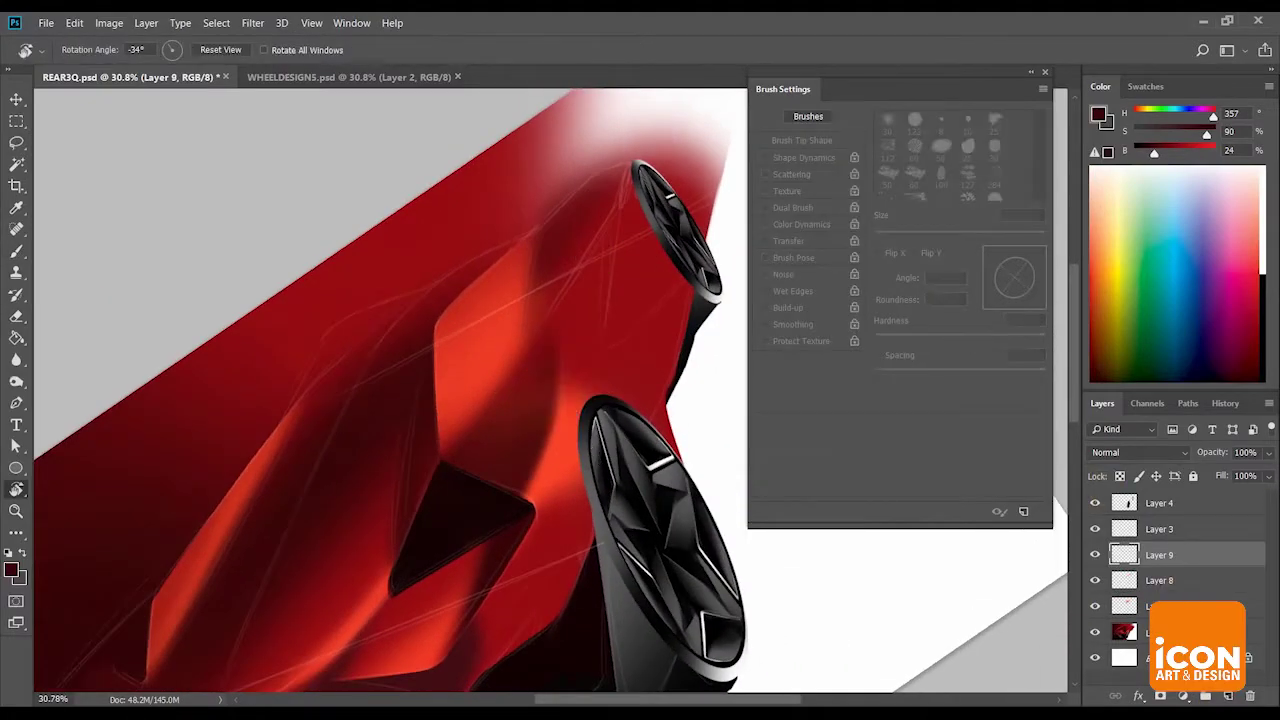
{"action": "left_click_drag", "start_coordinate": [481, 407], "coordinate": [826, 457]}
{"action": "key", "text": "b"}
{"action": "left_click_drag", "start_coordinate": [974, 340], "coordinate": [874, 340]}
{"action": "left_click_drag", "start_coordinate": [455, 335], "coordinate": [581, 230]}
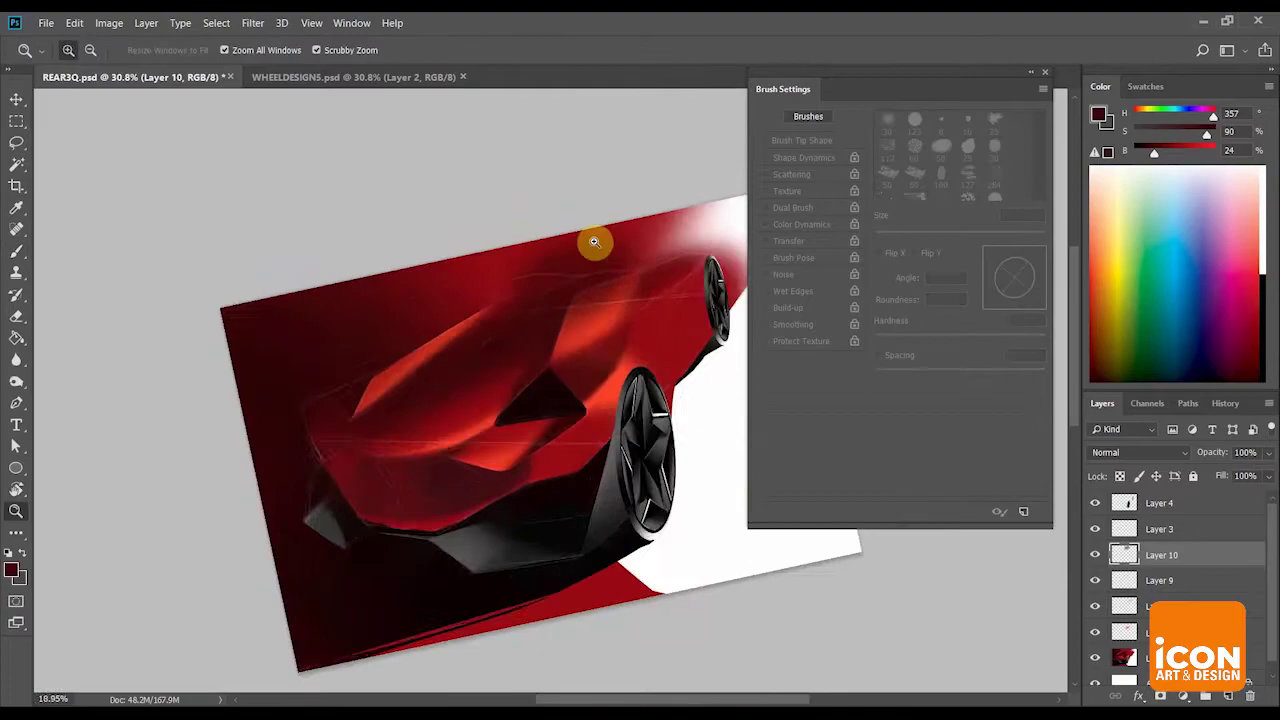
Examine the overall shading and contrast of the whole car illustration at a reduced view size.
{"action": "left_click_drag", "start_coordinate": [591, 240], "coordinate": [360, 250]}
{"action": "key", "text": "z"}
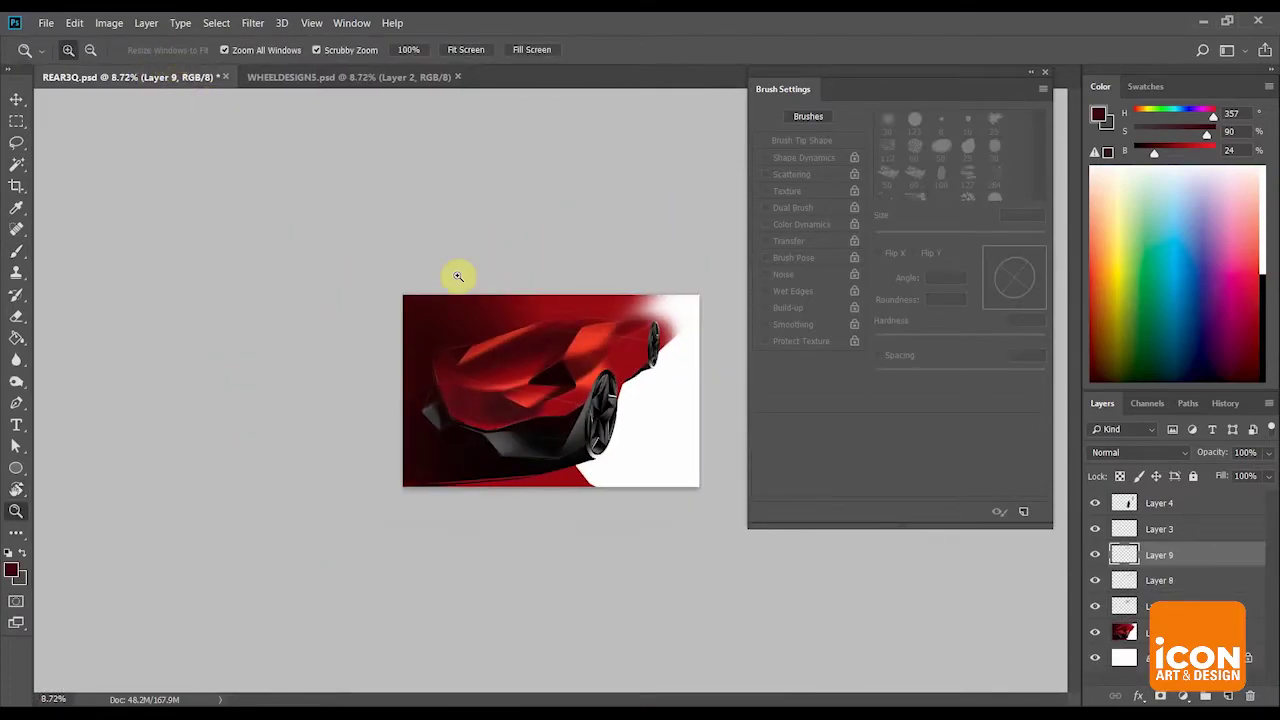
{"action": "key", "text": "r"}
{"action": "left_click_drag", "start_coordinate": [458, 276], "coordinate": [627, 262]}
{"action": "left_click_drag", "start_coordinate": [627, 290], "coordinate": [549, 349]}
{"action": "left_click_drag", "start_coordinate": [606, 252], "coordinate": [675, 240]}
{"action": "key", "text": "z"}
{"action": "left_click_drag", "start_coordinate": [671, 240], "coordinate": [610, 225]}
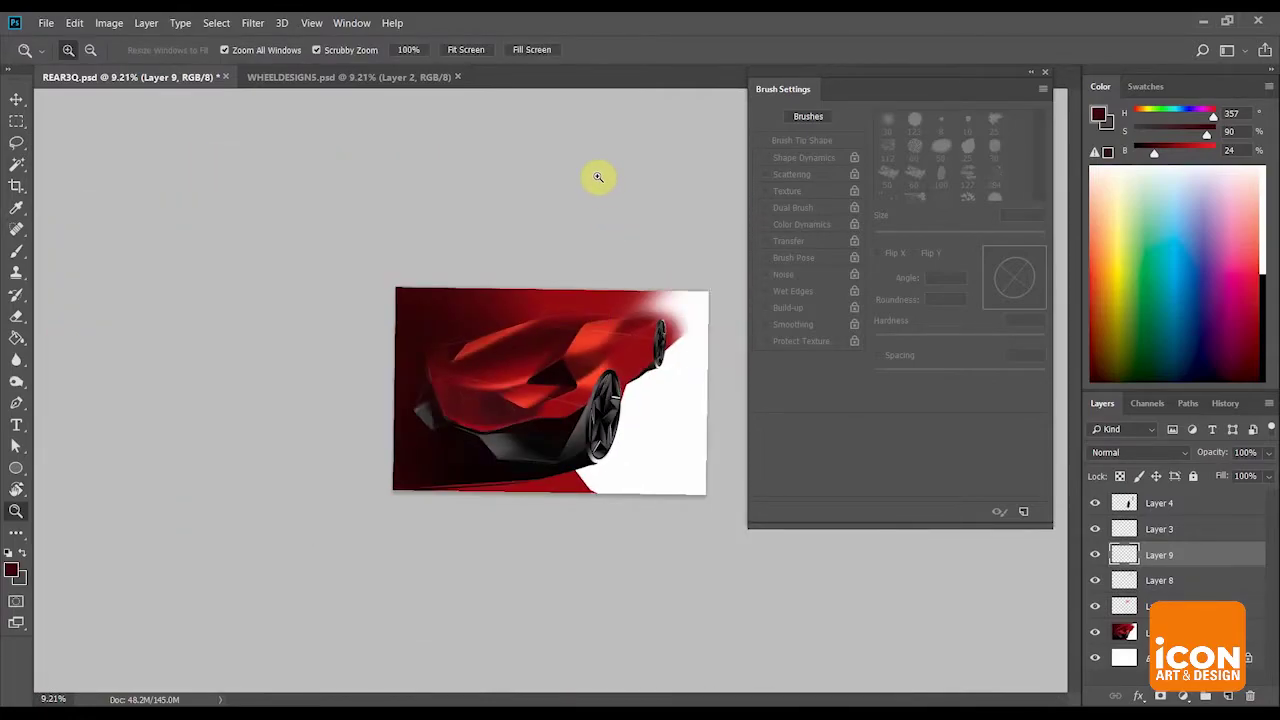
{"action": "key", "text": "r"}
{"action": "left_click_drag", "start_coordinate": [623, 303], "coordinate": [592, 286]}
Add Layer 10 and paint a broad orange-red highlight (H 6, S 84, B 91) from the side panel to the top of the front wheel.
{"action": "key", "text": "z"}
{"action": "mouse_move", "coordinate": [597, 300]}
{"action": "left_mouse_down"}
{"action": "mouse_move", "coordinate": [657, 334]}
{"action": "mouse_move", "coordinate": [497, 360]}
{"action": "mouse_move", "coordinate": [471, 380]}
{"action": "mouse_move", "coordinate": [483, 431]}
{"action": "left_mouse_up"}
{"action": "key", "text": "r"}
{"action": "left_click", "coordinate": [1230, 697]}
{"action": "key", "text": "z"}
{"action": "key", "text": "b"}
{"action": "left_click", "coordinate": [432, 458], "text": "alt"}
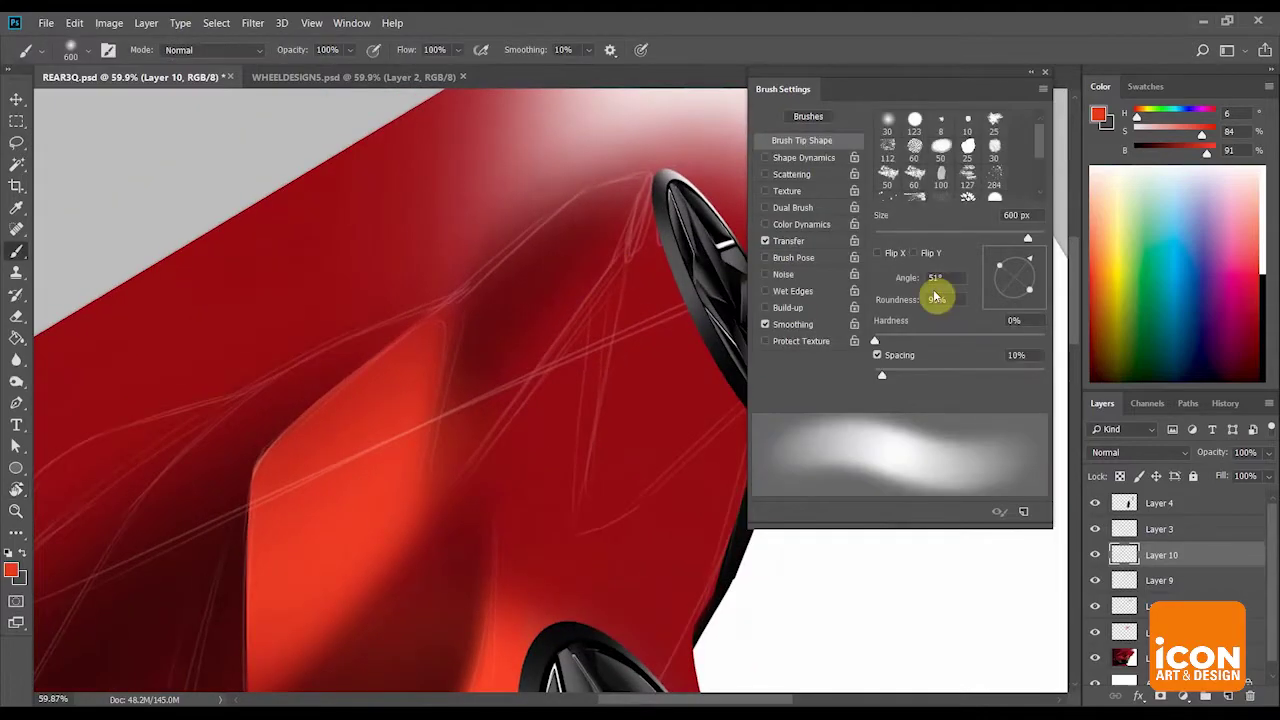
{"action": "left_click_drag", "start_coordinate": [976, 340], "coordinate": [971, 340]}
{"action": "key", "text": "bracketleft"}
{"action": "key", "text": "bracketleft"}
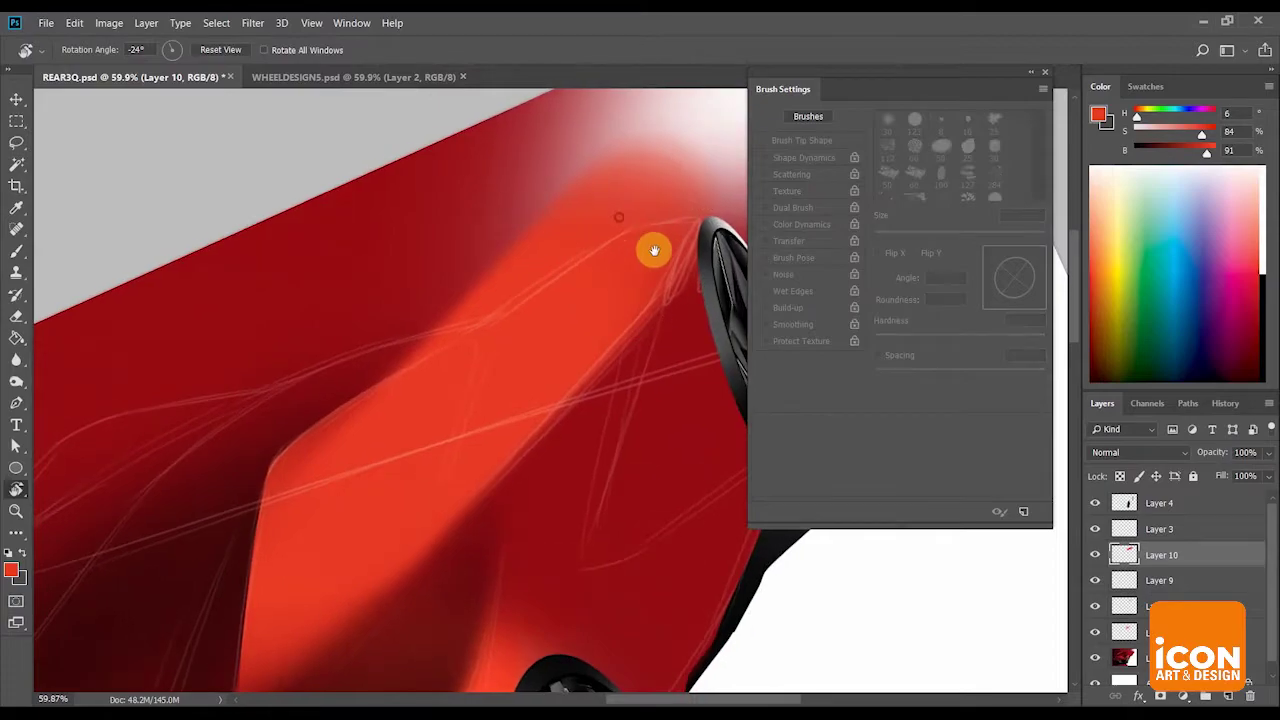
Trim the upper part of the Layer 10 highlight toward a narrow band with a 500 px eraser at 55% hardness.
{"action": "left_click_drag", "start_coordinate": [950, 341], "coordinate": [969, 343]}
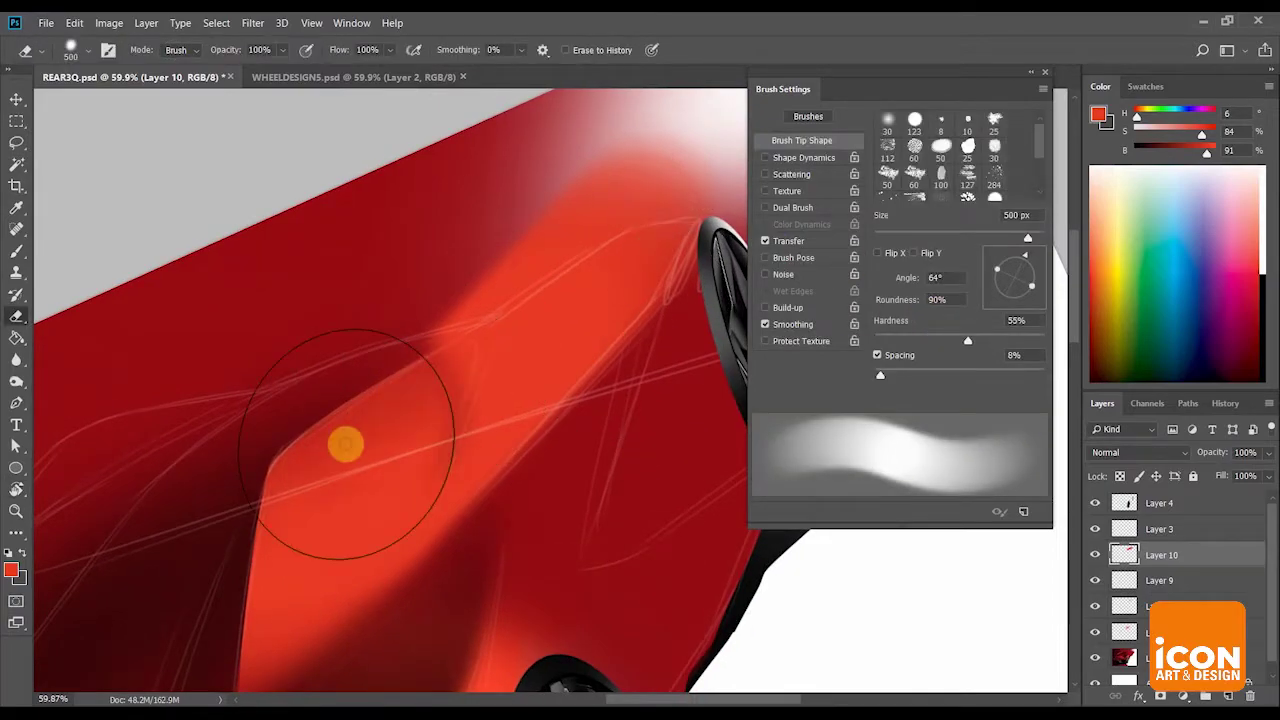
{"action": "left_click_drag", "start_coordinate": [343, 443], "coordinate": [534, 214]}
{"action": "key", "text": "bracketleft"}
{"action": "key", "text": "bracketleft"}
{"action": "key", "text": "bracketright"}
{"action": "mouse_move", "coordinate": [510, 410]}
{"action": "left_mouse_down"}
{"action": "mouse_move", "coordinate": [597, 193]}
{"action": "mouse_move", "coordinate": [500, 400]}
{"action": "left_mouse_up"}
{"action": "key", "text": "ctrl+z"}
{"action": "key", "text": "ctrl+z"}
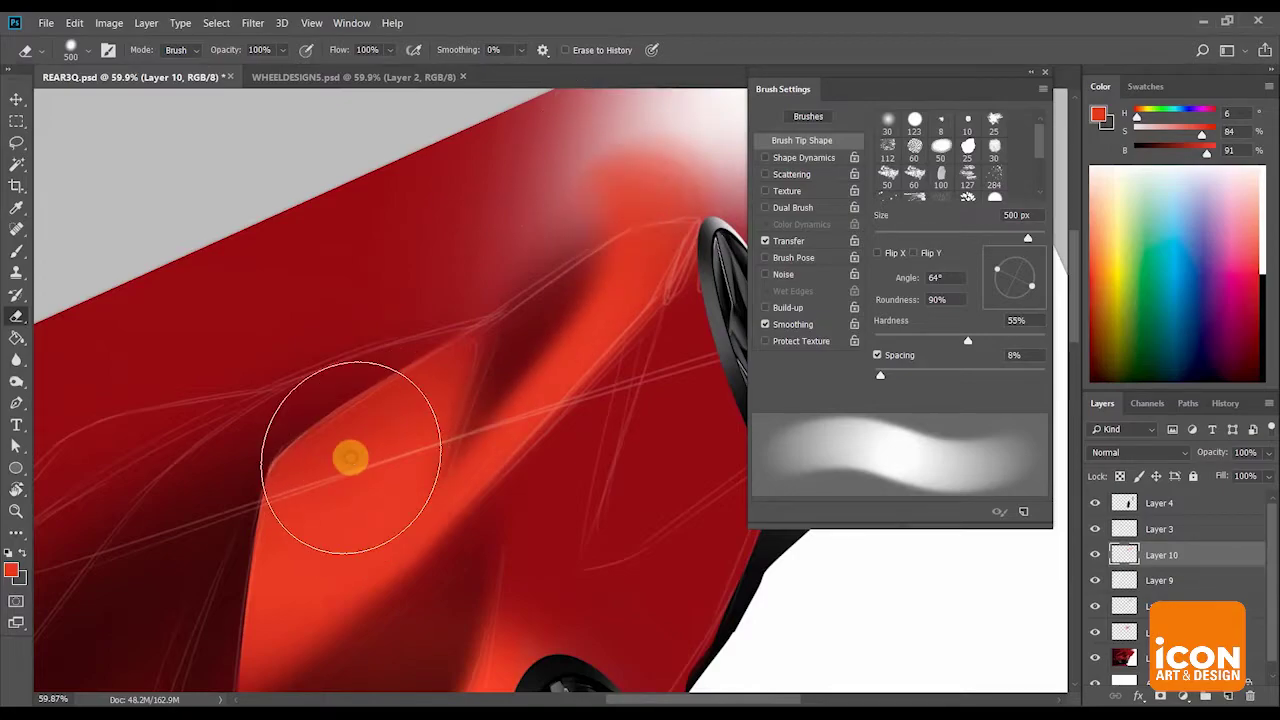
{"action": "key", "text": "ctrl+z"}
Check how the trimmed highlight runs between the side panel and the front wheel.
{"action": "key", "text": "r"}
{"action": "mouse_move", "coordinate": [618, 179]}
{"action": "left_mouse_down"}
{"action": "mouse_move", "coordinate": [645, 257]}
{"action": "mouse_move", "coordinate": [537, 206]}
{"action": "mouse_move", "coordinate": [559, 242]}
{"action": "mouse_move", "coordinate": [632, 262]}
{"action": "left_mouse_up"}
{"action": "key", "text": "z"}
{"action": "key", "text": "r"}
{"action": "left_click_drag", "start_coordinate": [655, 267], "coordinate": [615, 243]}
{"action": "key", "text": "space"}
{"action": "left_click_drag", "start_coordinate": [644, 266], "coordinate": [670, 263]}
{"action": "left_click_drag", "start_coordinate": [649, 242], "coordinate": [673, 220]}
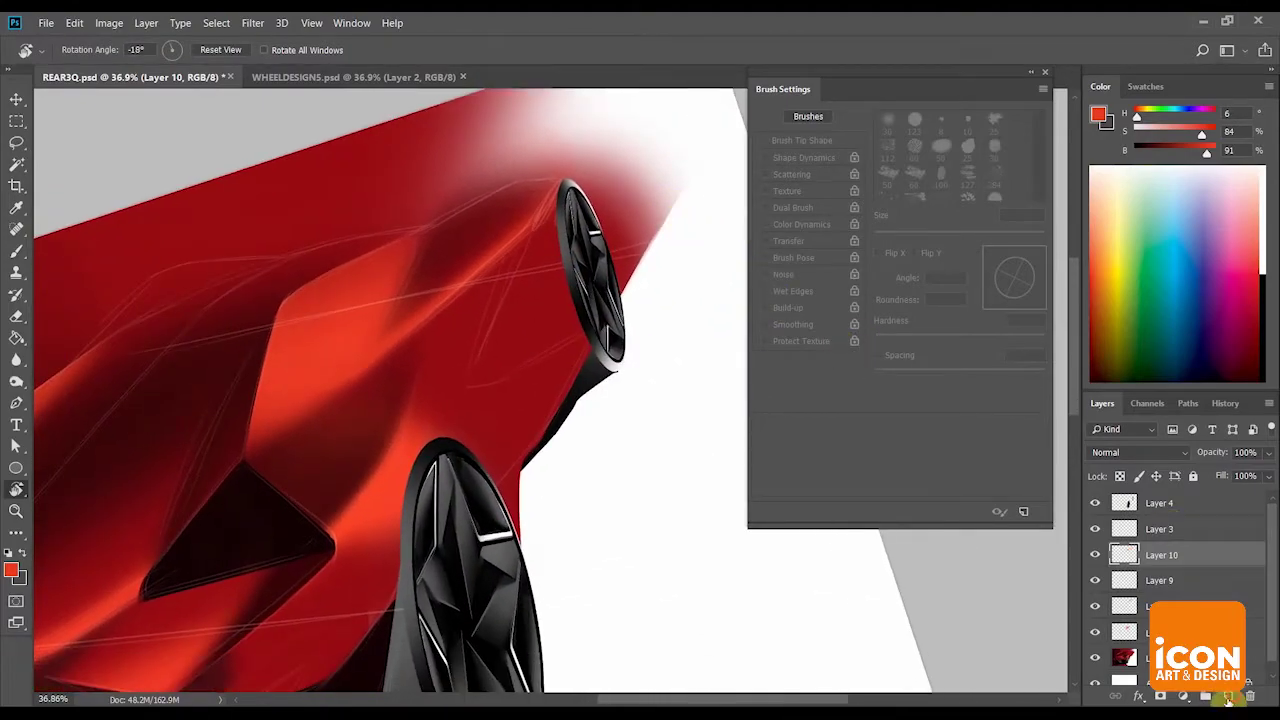
Add Layer 11 and paint a soft shadow (H 359, S 86, B 31) beside the front wheel with a 500 px brush at 0% hardness.
{"action": "left_click", "coordinate": [1228, 697]}
{"action": "left_click_drag", "start_coordinate": [600, 291], "coordinate": [540, 283]}
{"action": "key", "text": "z"}
{"action": "mouse_move", "coordinate": [600, 197]}
{"action": "left_mouse_down"}
{"action": "mouse_move", "coordinate": [620, 211]}
{"action": "mouse_move", "coordinate": [603, 229]}
{"action": "mouse_move", "coordinate": [605, 278]}
{"action": "mouse_move", "coordinate": [688, 274]}
{"action": "left_mouse_up"}
{"action": "key", "text": "r"}
{"action": "key", "text": "b"}
{"action": "left_click", "coordinate": [334, 463], "text": "alt"}
{"action": "left_click_drag", "start_coordinate": [578, 272], "coordinate": [487, 344]}
{"action": "left_click_drag", "start_coordinate": [951, 341], "coordinate": [706, 322]}
{"action": "key", "text": "bracketright"}
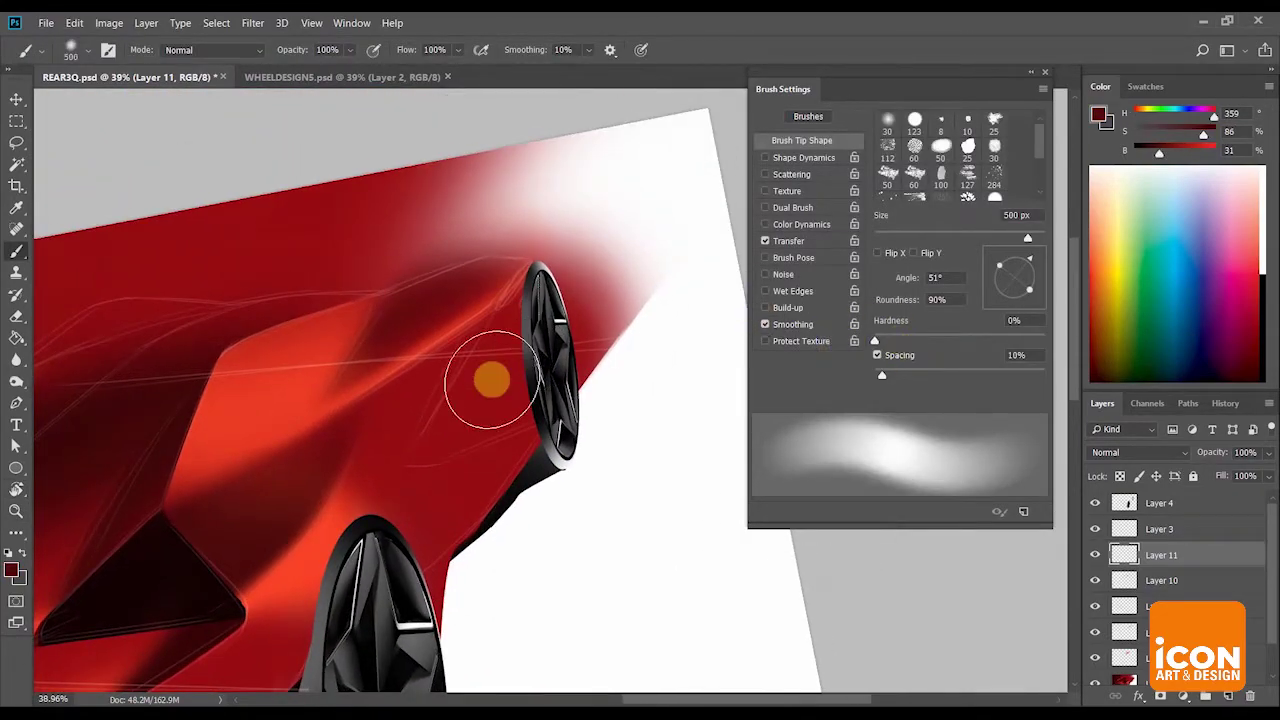
{"action": "mouse_move", "coordinate": [474, 407]}
{"action": "left_mouse_down"}
{"action": "mouse_move", "coordinate": [557, 234]}
{"action": "mouse_move", "coordinate": [597, 229]}
{"action": "left_mouse_up"}
Soften the lower side of the Layer 11 shadow with an eraser at 0% hardness.
{"action": "key", "text": "r"}
{"action": "key", "text": "e"}
{"action": "left_click_drag", "start_coordinate": [928, 342], "coordinate": [706, 344]}
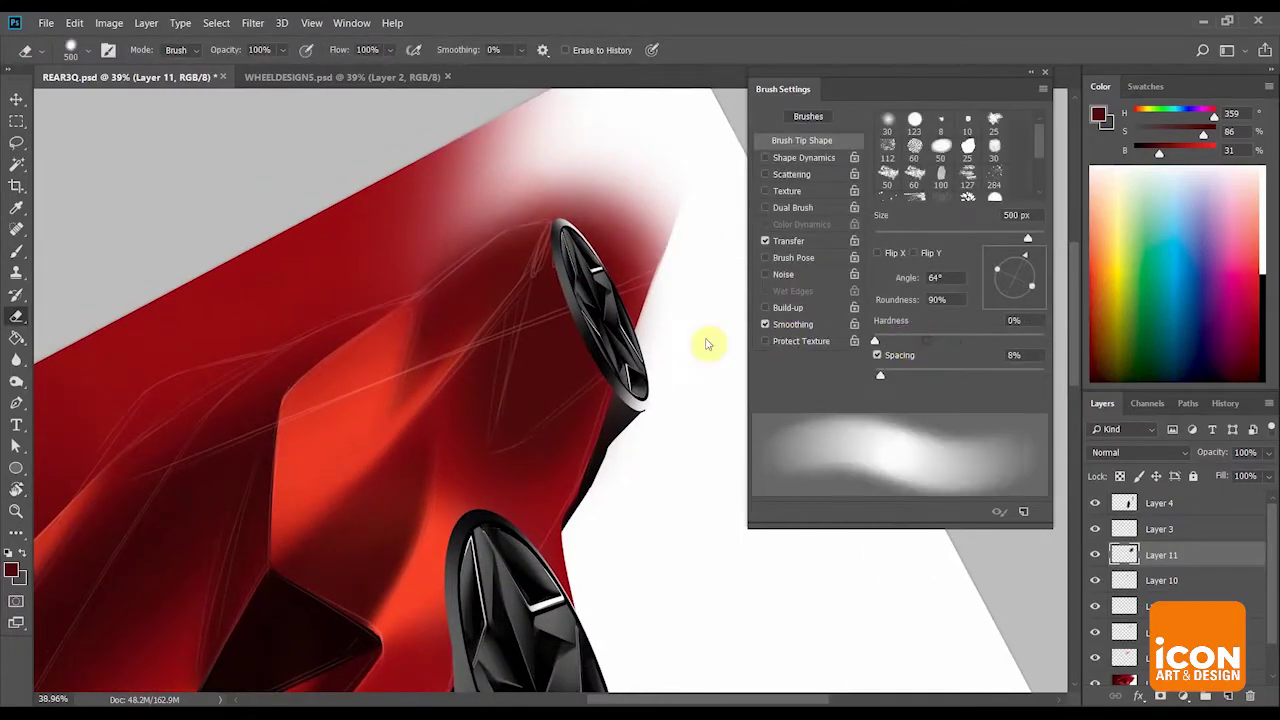
{"action": "key", "text": "r"}
{"action": "left_click_drag", "start_coordinate": [423, 614], "coordinate": [634, 177]}
{"action": "key", "text": "e"}
{"action": "key", "text": "bracketright"}
{"action": "key", "text": "bracketright"}
Cut a crisp upper edge on the Layer 11 shadow along the narrow highlight with a 504 px eraser at 92% hardness.
{"action": "left_click_drag", "start_coordinate": [997, 332], "coordinate": [1017, 341]}
{"action": "key", "text": "bracketleft"}
{"action": "key", "text": "bracketleft"}
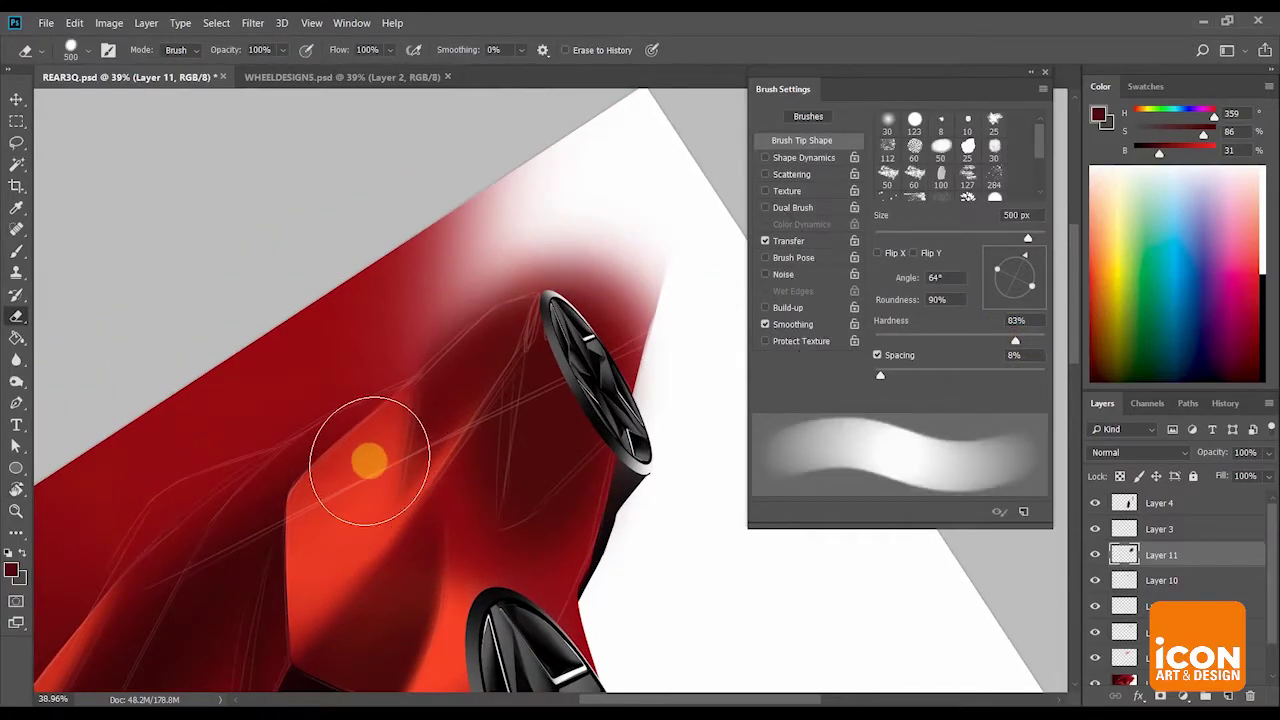
{"action": "left_click", "coordinate": [954, 341]}
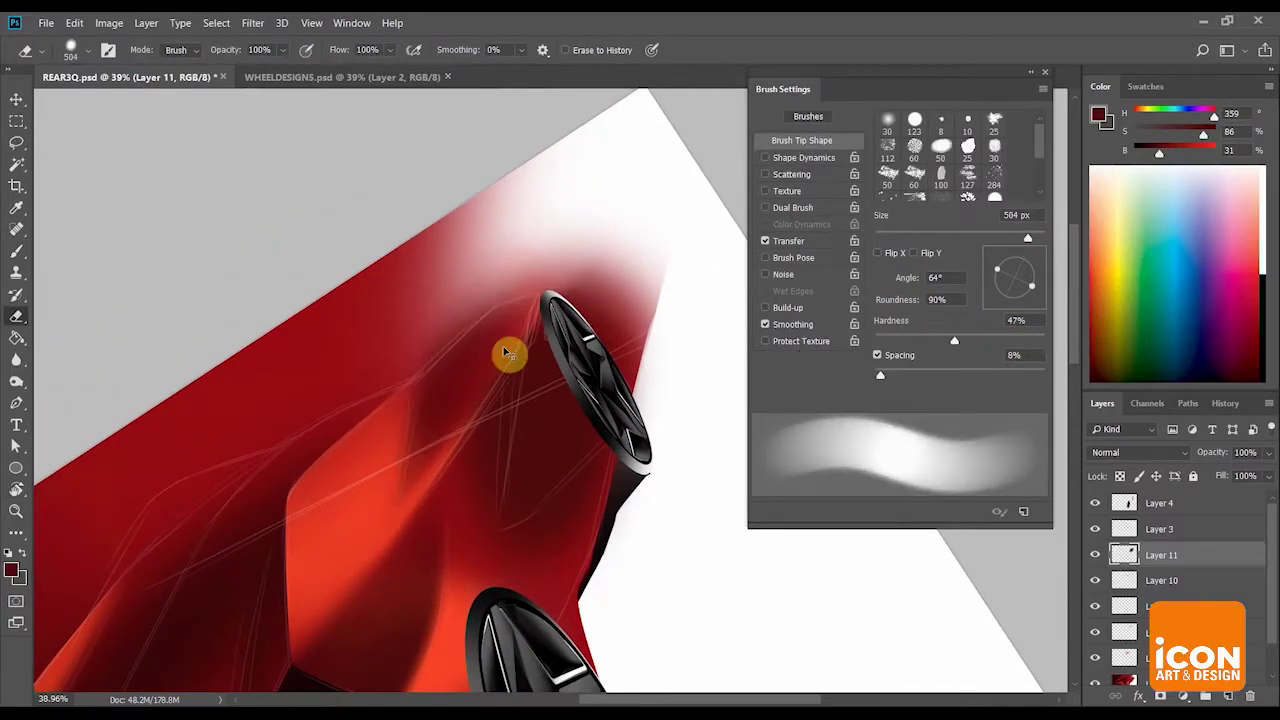
{"action": "left_click", "coordinate": [1031, 341]}
{"action": "left_click_drag", "start_coordinate": [371, 460], "coordinate": [408, 414]}
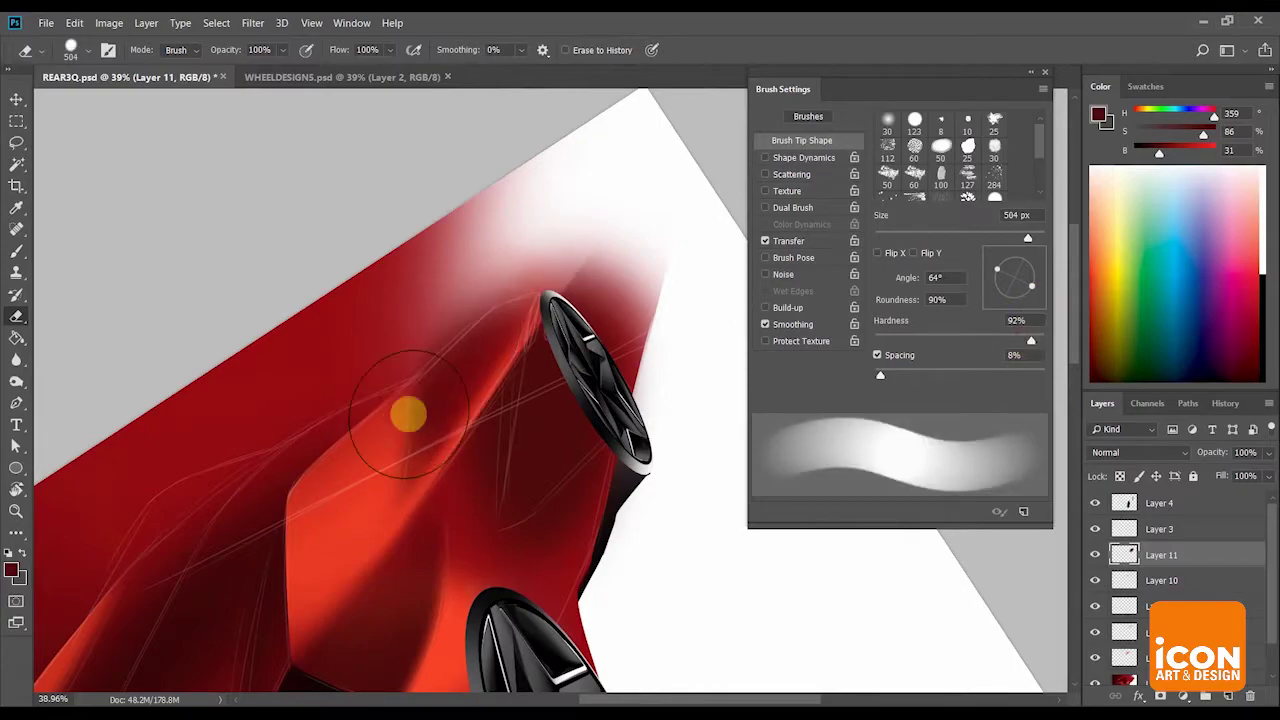
{"action": "key", "text": "r"}
{"action": "mouse_move", "coordinate": [590, 172]}
{"action": "left_mouse_down"}
{"action": "mouse_move", "coordinate": [632, 280]}
{"action": "mouse_move", "coordinate": [714, 209]}
{"action": "mouse_move", "coordinate": [705, 242]}
{"action": "left_mouse_up"}
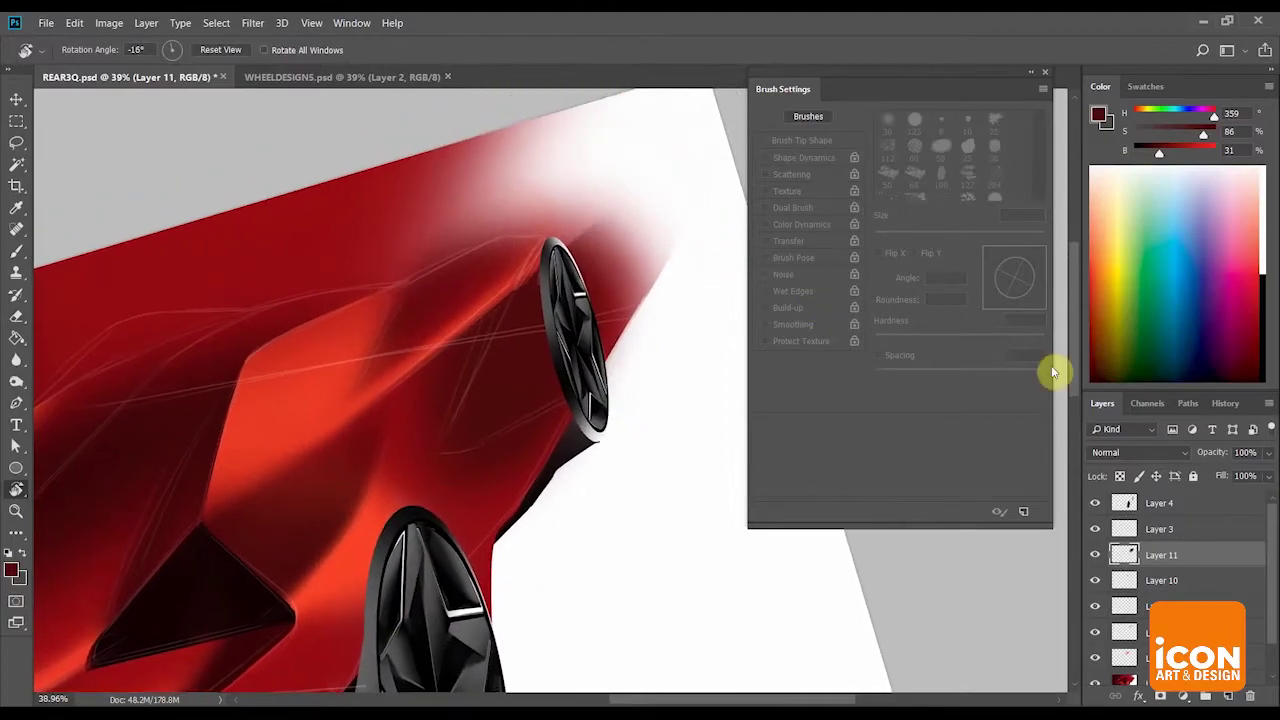
Lock Layer 11's transparent pixels and paint a soft white reflection beside the front wheel with a 400 px brush at 0% hardness.
{"action": "left_click", "coordinate": [1122, 477]}
{"action": "key", "text": "b"}
{"action": "left_click", "coordinate": [639, 528], "text": "alt"}
{"action": "mouse_move", "coordinate": [489, 414]}
{"action": "left_mouse_down"}
{"action": "mouse_move", "coordinate": [470, 473]}
{"action": "mouse_move", "coordinate": [551, 337]}
{"action": "mouse_move", "coordinate": [466, 457]}
{"action": "mouse_move", "coordinate": [575, 313]}
{"action": "left_mouse_up"}
{"action": "key", "text": "bracketleft"}
{"action": "key", "text": "ctrl+z"}
{"action": "key", "text": "bracketleft"}
{"action": "left_click_drag", "start_coordinate": [518, 378], "coordinate": [549, 339]}
{"action": "left_click_drag", "start_coordinate": [494, 406], "coordinate": [552, 335]}
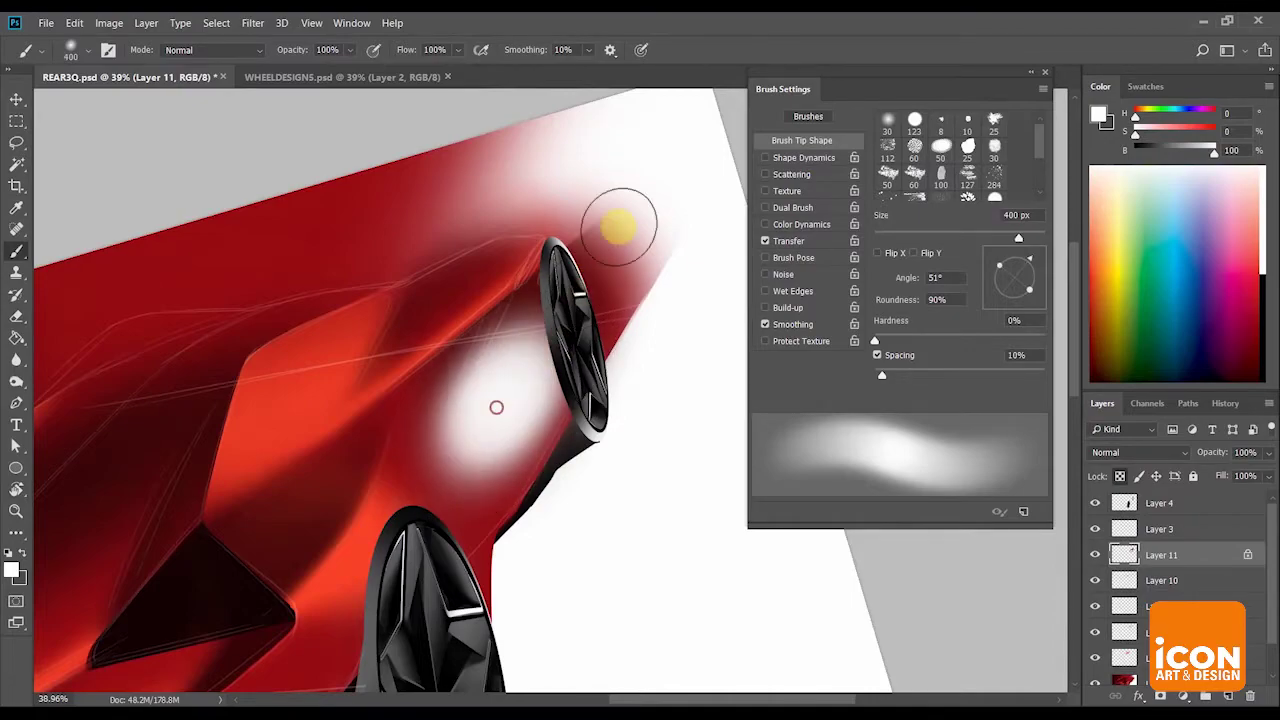
Unlock Layer 11's transparent pixels and fade its shading toward the rear wheel with a 700 px eraser at 21% hardness.
{"action": "key", "text": "r"}
{"action": "mouse_move", "coordinate": [623, 217]}
{"action": "left_mouse_down"}
{"action": "mouse_move", "coordinate": [637, 283]}
{"action": "mouse_move", "coordinate": [549, 234]}
{"action": "mouse_move", "coordinate": [640, 272]}
{"action": "left_mouse_up"}
{"action": "key", "text": "z"}
{"action": "key", "text": "r"}
{"action": "mouse_move", "coordinate": [677, 289]}
{"action": "left_mouse_down"}
{"action": "mouse_move", "coordinate": [651, 251]}
{"action": "mouse_move", "coordinate": [677, 217]}
{"action": "mouse_move", "coordinate": [701, 216]}
{"action": "mouse_move", "coordinate": [700, 243]}
{"action": "mouse_move", "coordinate": [646, 191]}
{"action": "mouse_move", "coordinate": [666, 277]}
{"action": "mouse_move", "coordinate": [690, 300]}
{"action": "left_mouse_up"}
{"action": "left_click", "coordinate": [1121, 480]}
{"action": "left_click_drag", "start_coordinate": [675, 248], "coordinate": [700, 270]}
{"action": "key", "text": "e"}
{"action": "left_click_drag", "start_coordinate": [952, 343], "coordinate": [911, 342]}
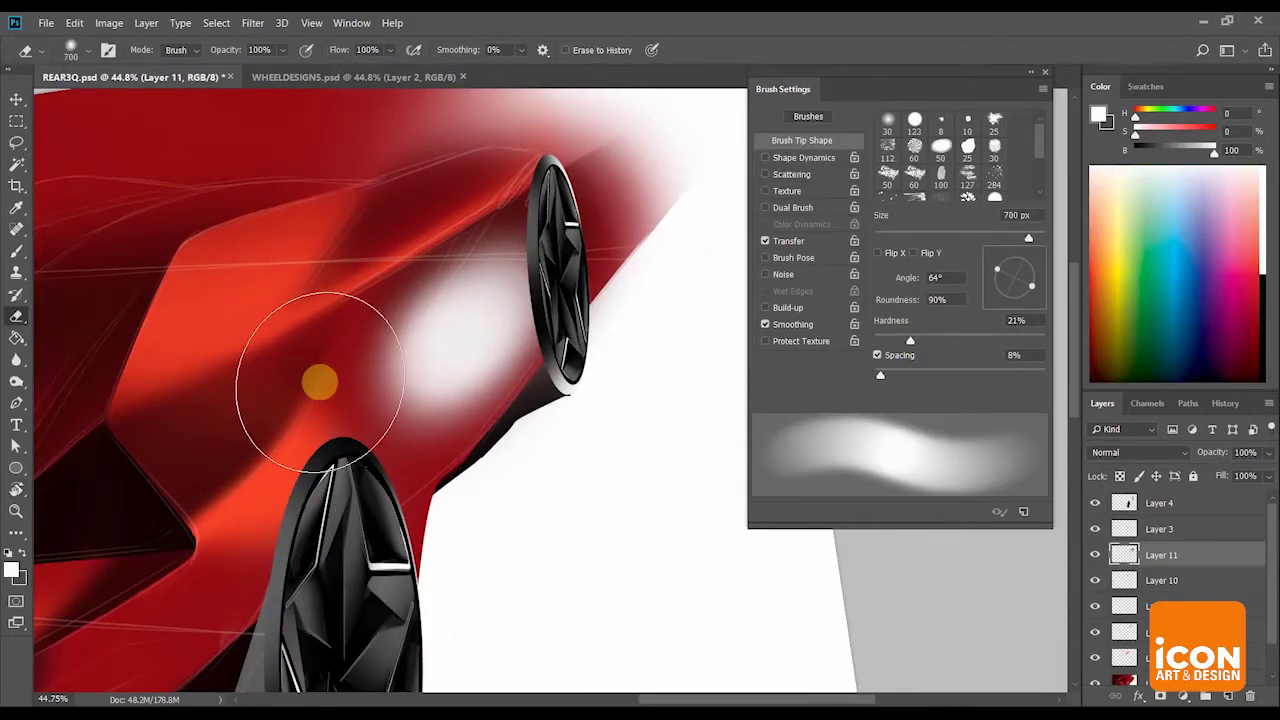
Trim the lower edge of the white reflection beside the front wheel with a smaller eraser at 65% hardness.
{"action": "key", "text": "r"}
{"action": "mouse_move", "coordinate": [503, 266]}
{"action": "left_mouse_down"}
{"action": "mouse_move", "coordinate": [615, 232]}
{"action": "mouse_move", "coordinate": [598, 226]}
{"action": "left_mouse_up"}
{"action": "key", "text": "e"}
{"action": "left_click_drag", "start_coordinate": [1038, 343], "coordinate": [1064, 351]}
{"action": "key", "text": "bracketleft"}
{"action": "key", "text": "bracketleft"}
{"action": "key", "text": "bracketleft"}
{"action": "key", "text": "bracketleft"}
{"action": "key", "text": "bracketleft"}
{"action": "left_click_drag", "start_coordinate": [446, 520], "coordinate": [631, 340]}
{"action": "key", "text": "ctrl+z"}
{"action": "left_click", "coordinate": [980, 342]}
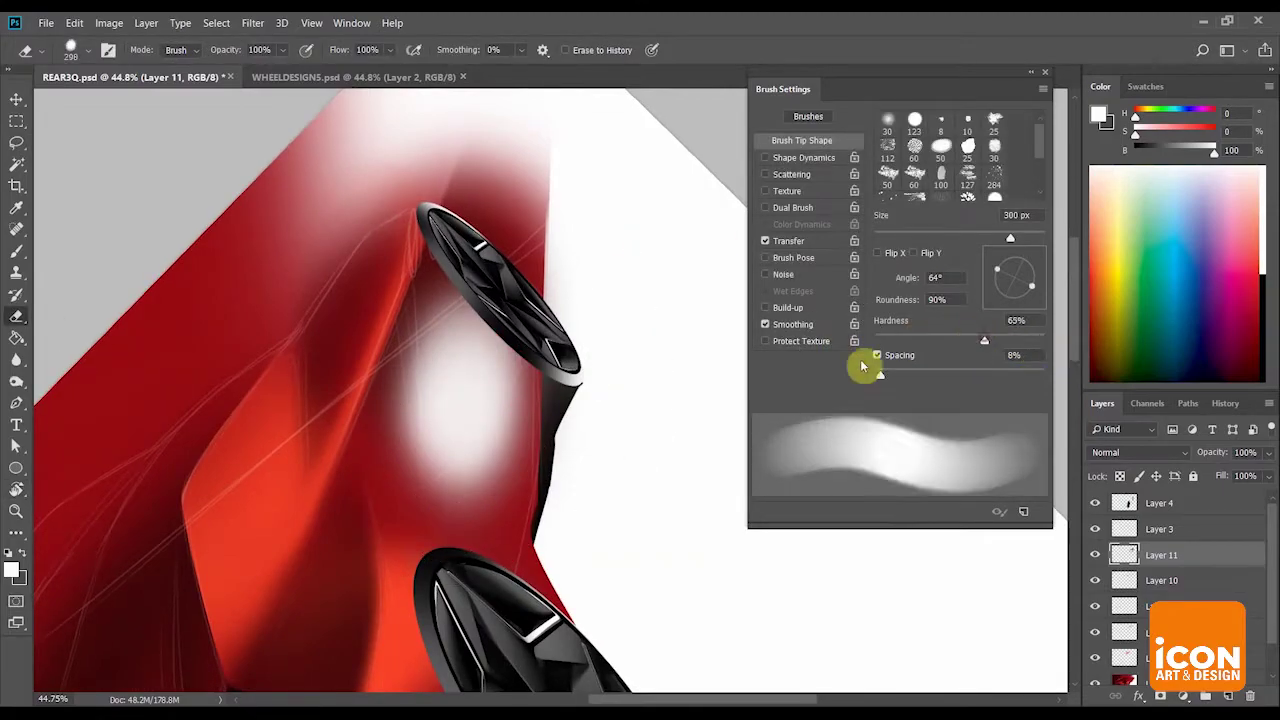
{"action": "key", "text": "bracketright"}
{"action": "left_click_drag", "start_coordinate": [505, 488], "coordinate": [693, 200]}
{"action": "left_click_drag", "start_coordinate": [526, 459], "coordinate": [623, 317]}
Reset the view rotation and flip the canvas horizontally.
{"action": "key", "text": "r"}
{"action": "key", "text": "z"}
{"action": "left_click_drag", "start_coordinate": [623, 317], "coordinate": [520, 270]}
{"action": "key", "text": "r"}
{"action": "left_click_drag", "start_coordinate": [660, 183], "coordinate": [649, 189]}
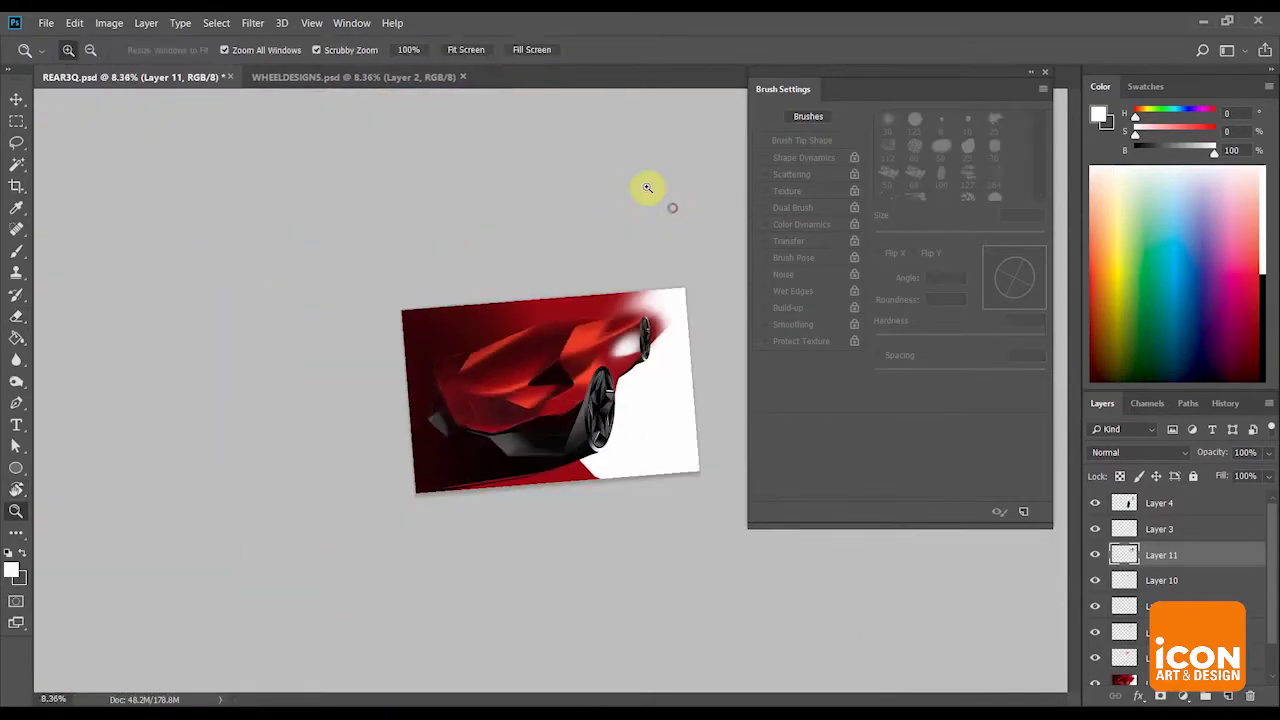
{"action": "key", "text": "r"}
{"action": "left_click", "coordinate": [234, 50]}
{"action": "left_click", "coordinate": [112, 22]}
{"action": "mouse_move", "coordinate": [150, 166]}
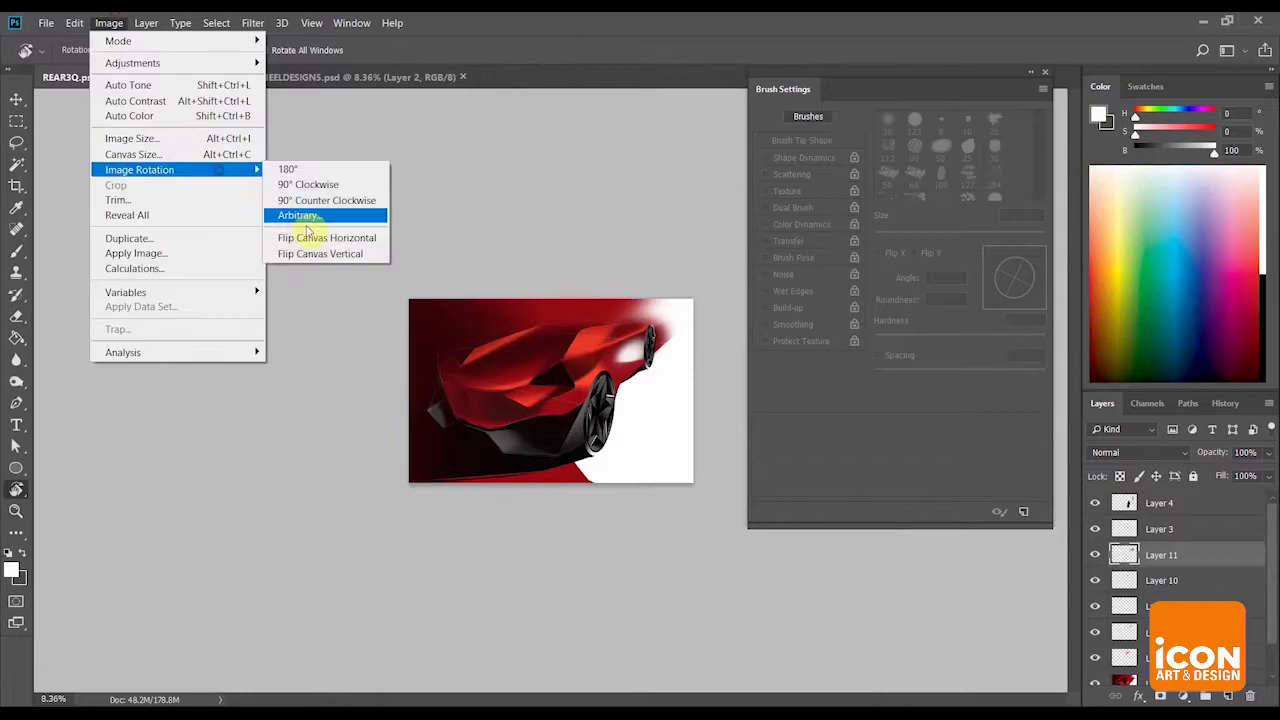
{"action": "left_click", "coordinate": [320, 235]}
Examine the proportions and shading of the mirrored car illustration.
{"action": "left_click_drag", "start_coordinate": [640, 221], "coordinate": [692, 238]}
{"action": "key", "text": "z"}
{"action": "key", "text": "r"}
{"action": "left_click_drag", "start_coordinate": [695, 239], "coordinate": [641, 282]}
{"action": "key", "text": "z"}
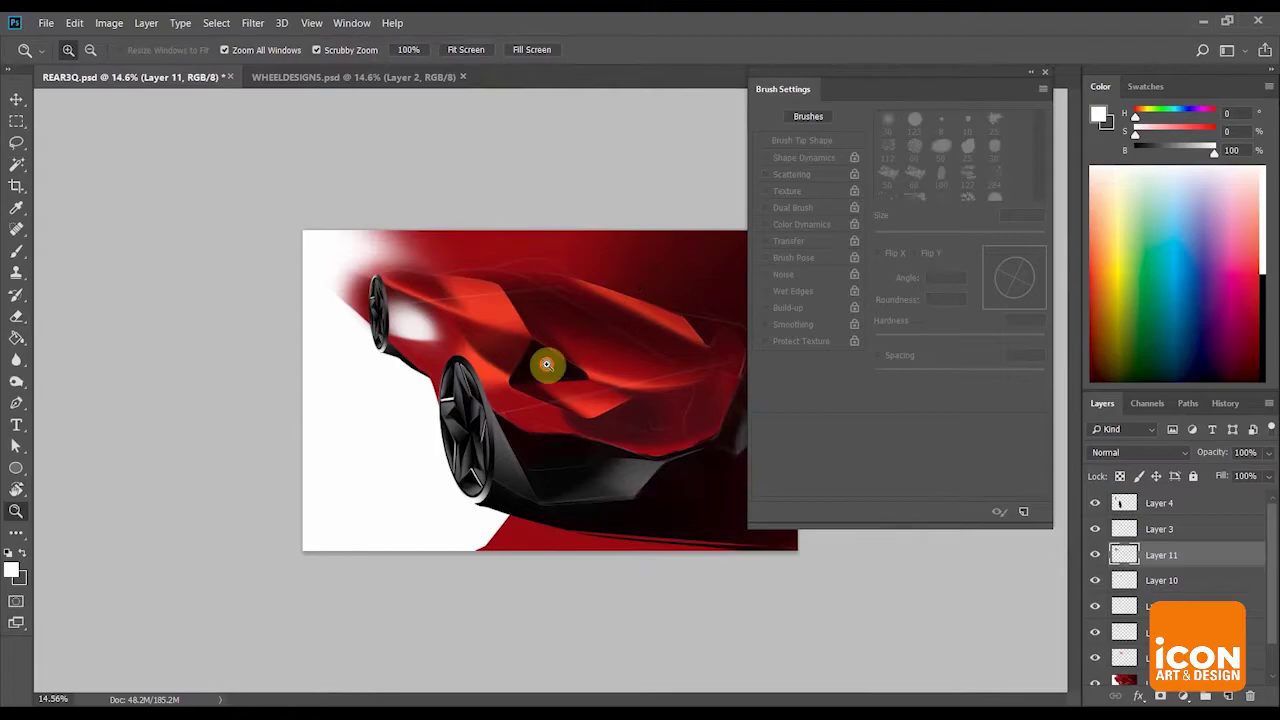
{"action": "left_click_drag", "start_coordinate": [547, 364], "coordinate": [488, 261]}
{"action": "left_click_drag", "start_coordinate": [519, 314], "coordinate": [498, 265]}
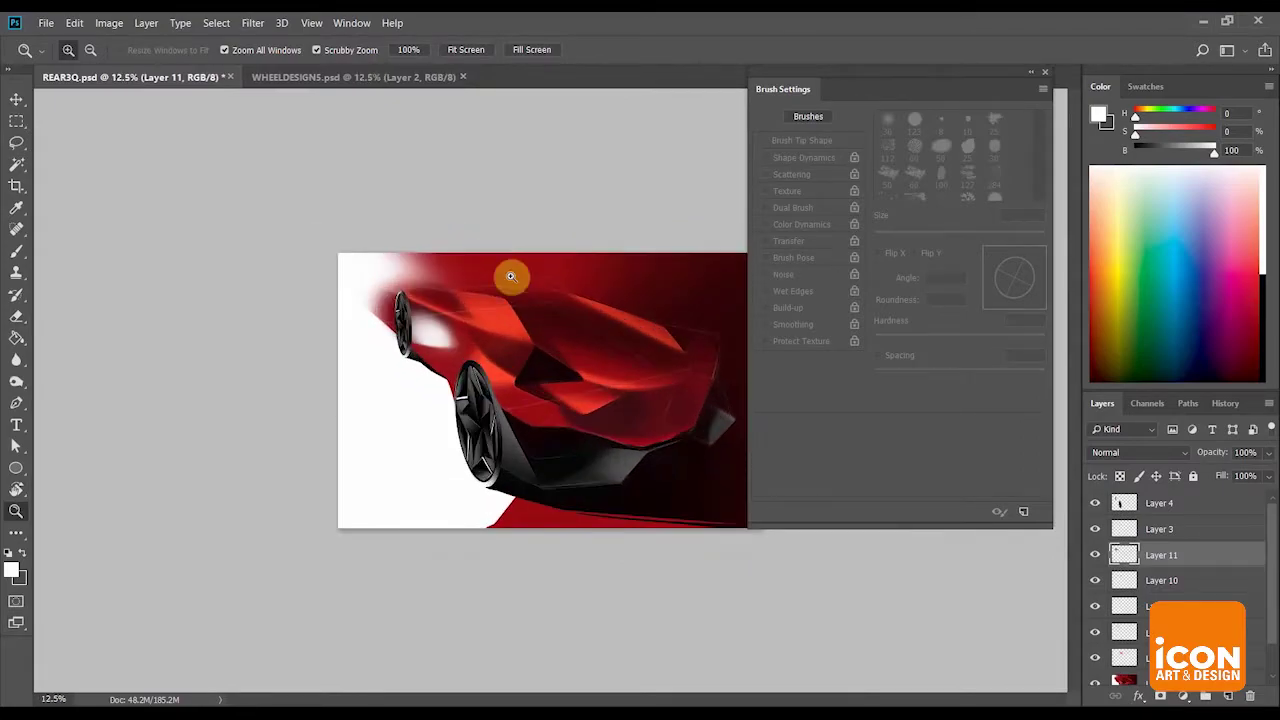
{"action": "left_click_drag", "start_coordinate": [522, 306], "coordinate": [508, 265]}
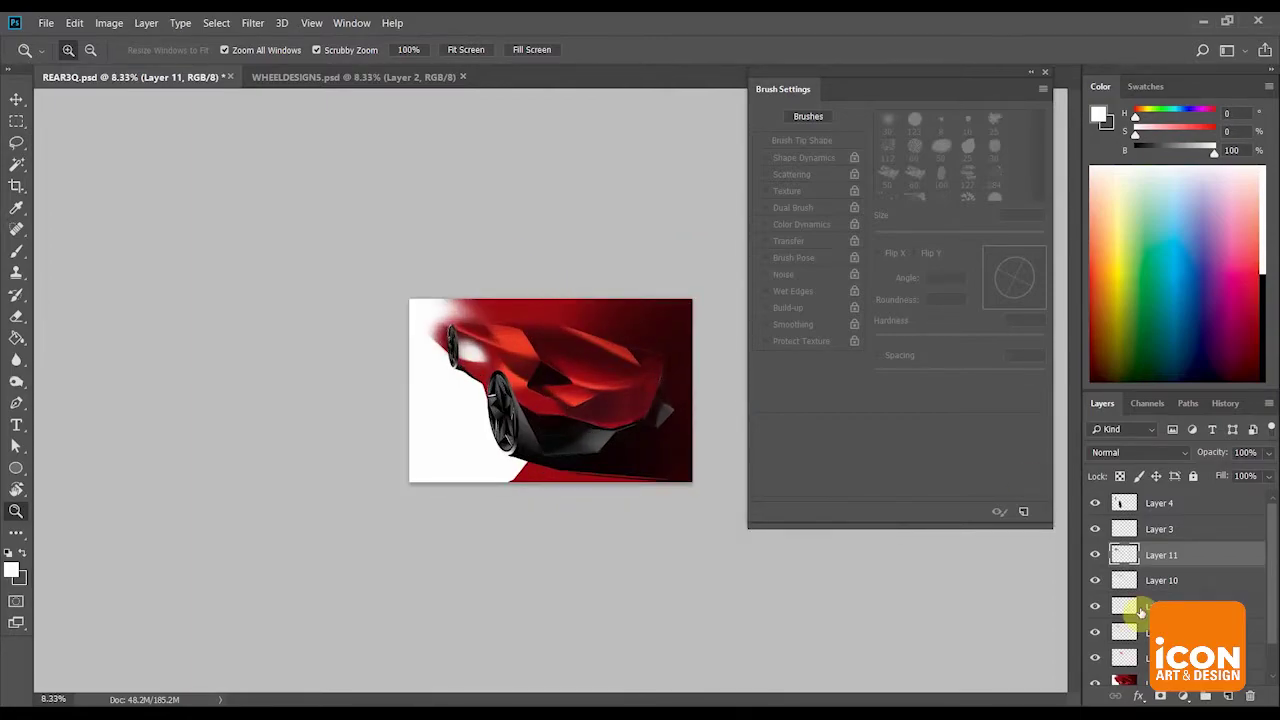
On a new layer, paint soft white over the side panel below the front wheel's reflection with a 700 px brush at 45% hardness.
{"action": "left_click_drag", "start_coordinate": [535, 353], "coordinate": [543, 346]}
{"action": "key", "text": "b"}
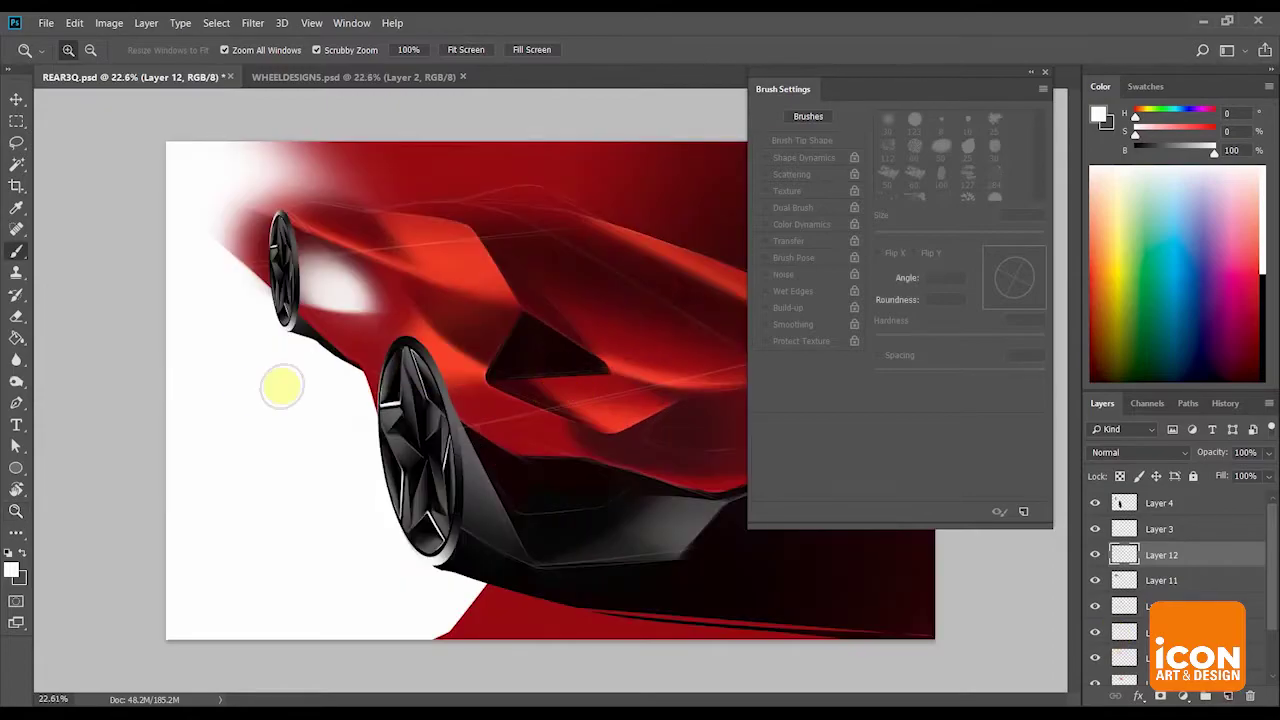
{"action": "left_click", "coordinate": [264, 445], "text": "alt"}
{"action": "left_click_drag", "start_coordinate": [876, 342], "coordinate": [951, 346]}
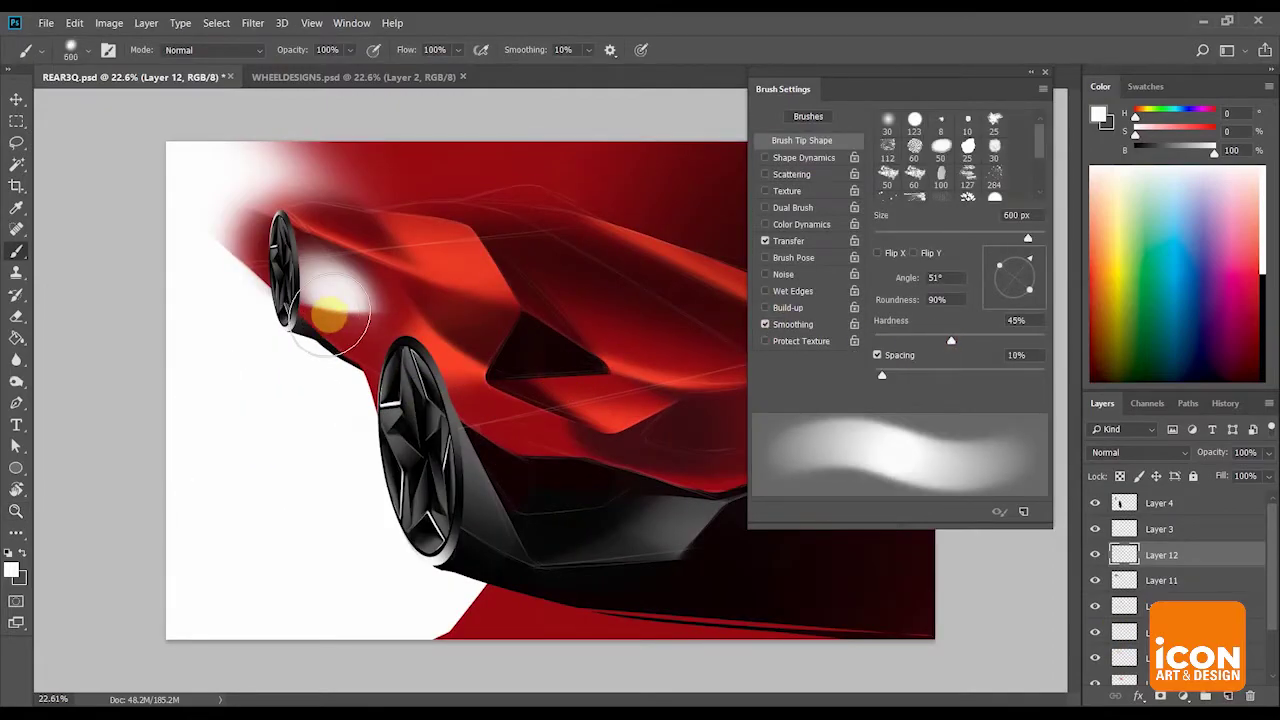
{"action": "key", "text": "]"}
{"action": "left_click", "coordinate": [331, 307]}
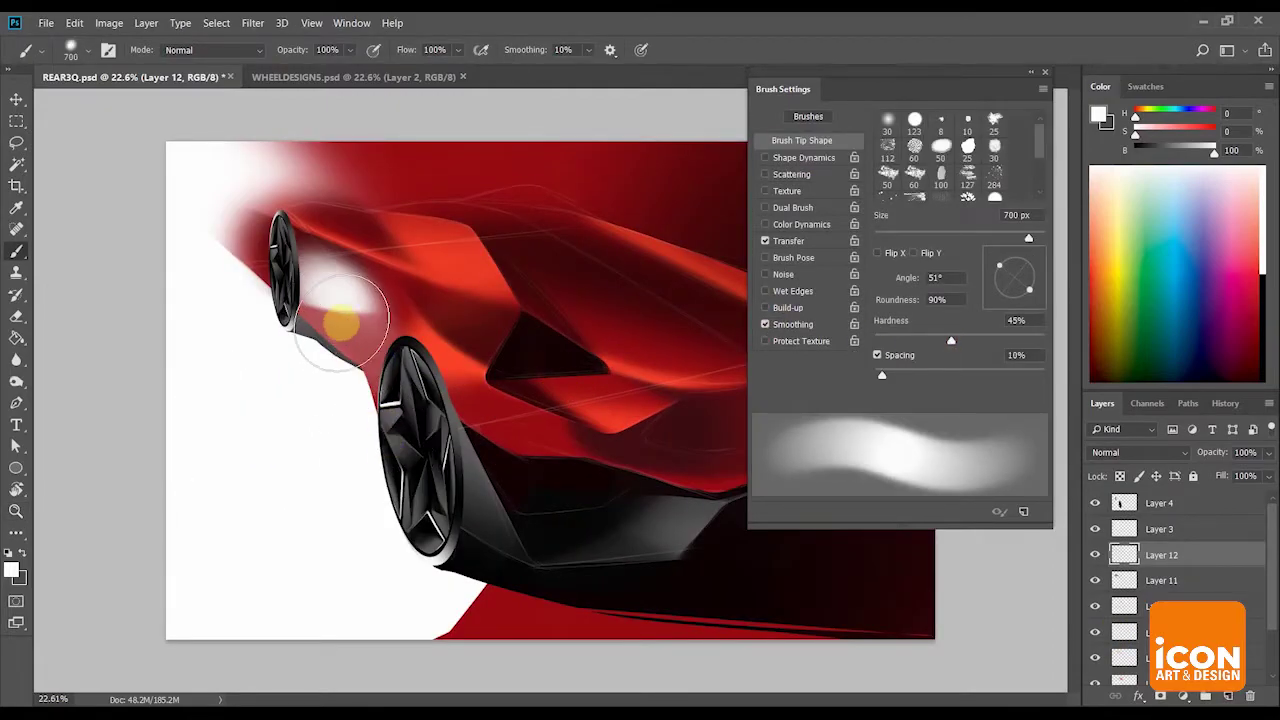
{"action": "left_click", "coordinate": [334, 326]}
Erase the excess white from the lower side panel, using an eraser of about 504 px at 37% hardness for a soft fade.
{"action": "key", "text": "e"}
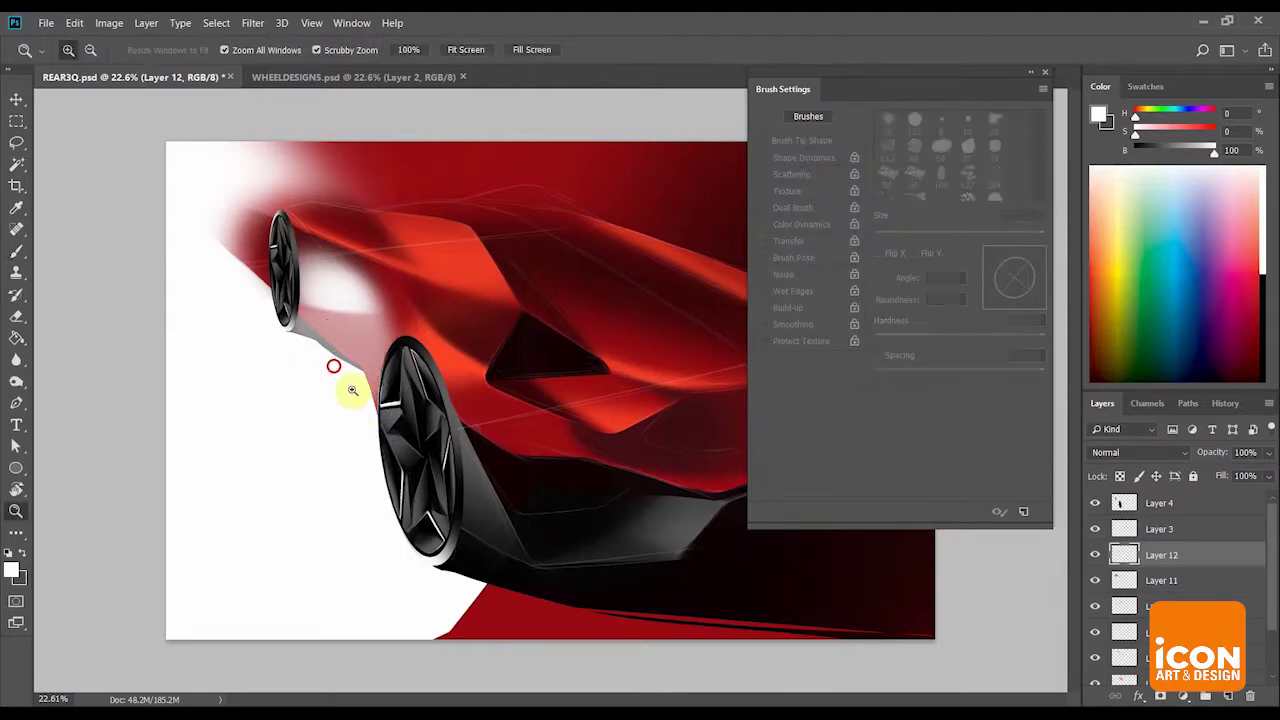
{"action": "key", "text": "ctrl+0"}
{"action": "key", "text": "bracketright"}
{"action": "key", "text": "bracketright"}
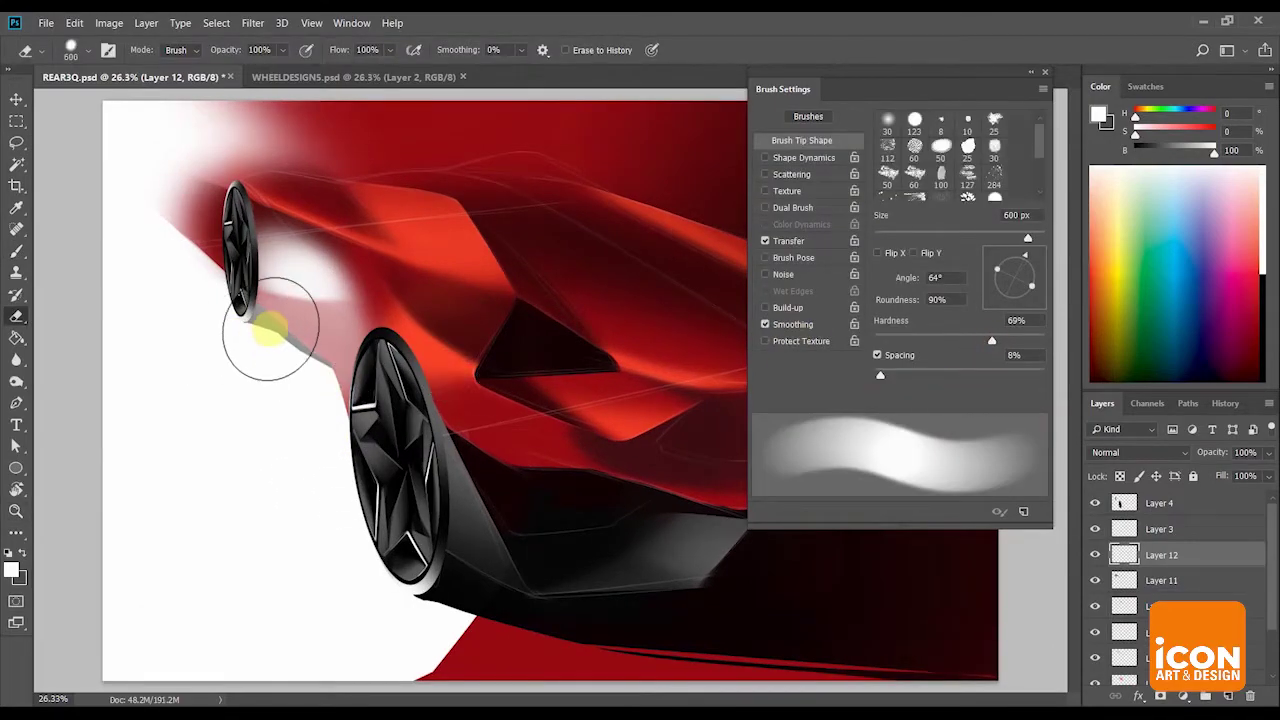
{"action": "mouse_move", "coordinate": [300, 449]}
{"action": "left_mouse_down"}
{"action": "mouse_move", "coordinate": [266, 343]}
{"action": "mouse_move", "coordinate": [275, 325]}
{"action": "mouse_move", "coordinate": [287, 330]}
{"action": "mouse_move", "coordinate": [296, 416]}
{"action": "left_mouse_up"}
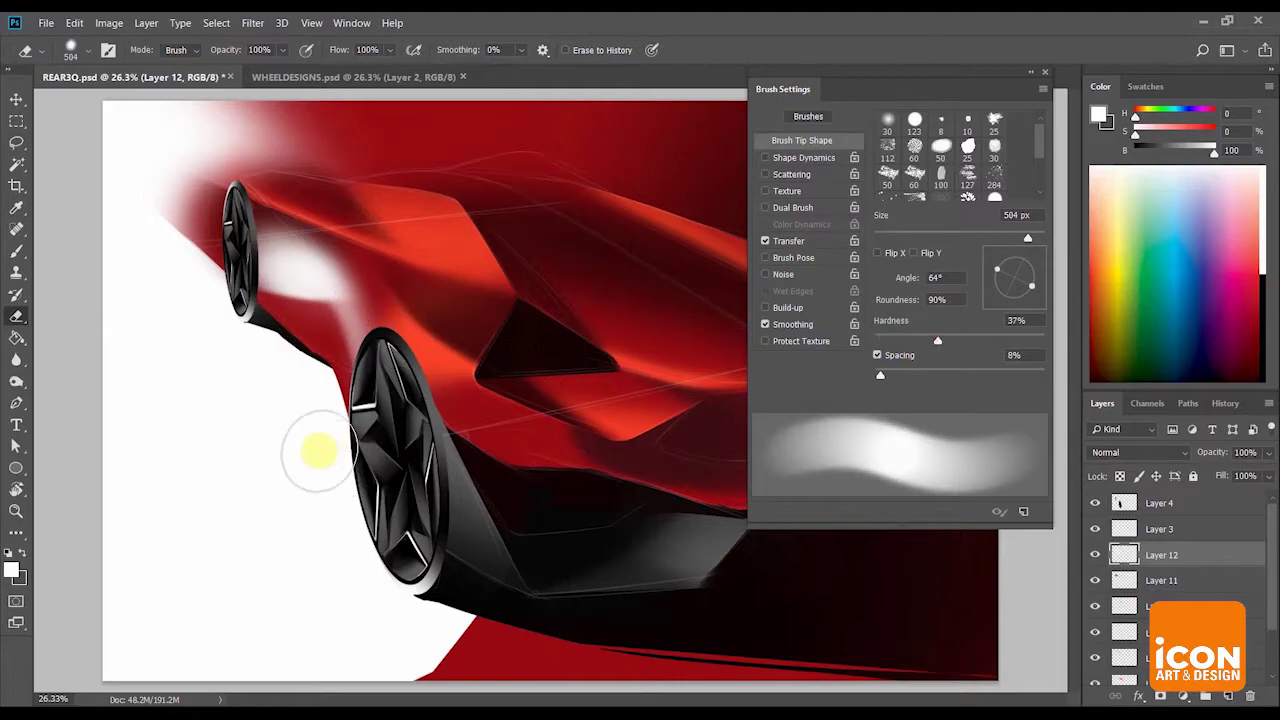
{"action": "key", "text": "z"}
{"action": "left_click_drag", "start_coordinate": [349, 426], "coordinate": [308, 381]}
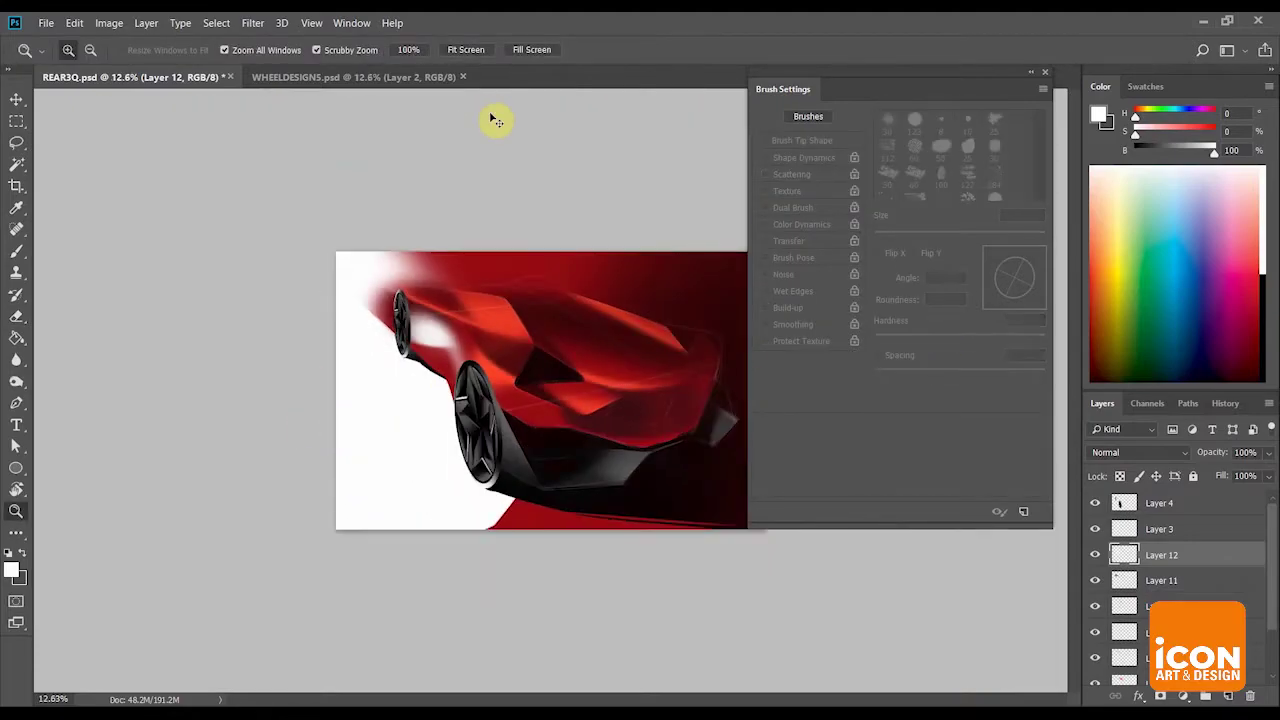
{"action": "left_click_drag", "start_coordinate": [507, 118], "coordinate": [551, 232]}
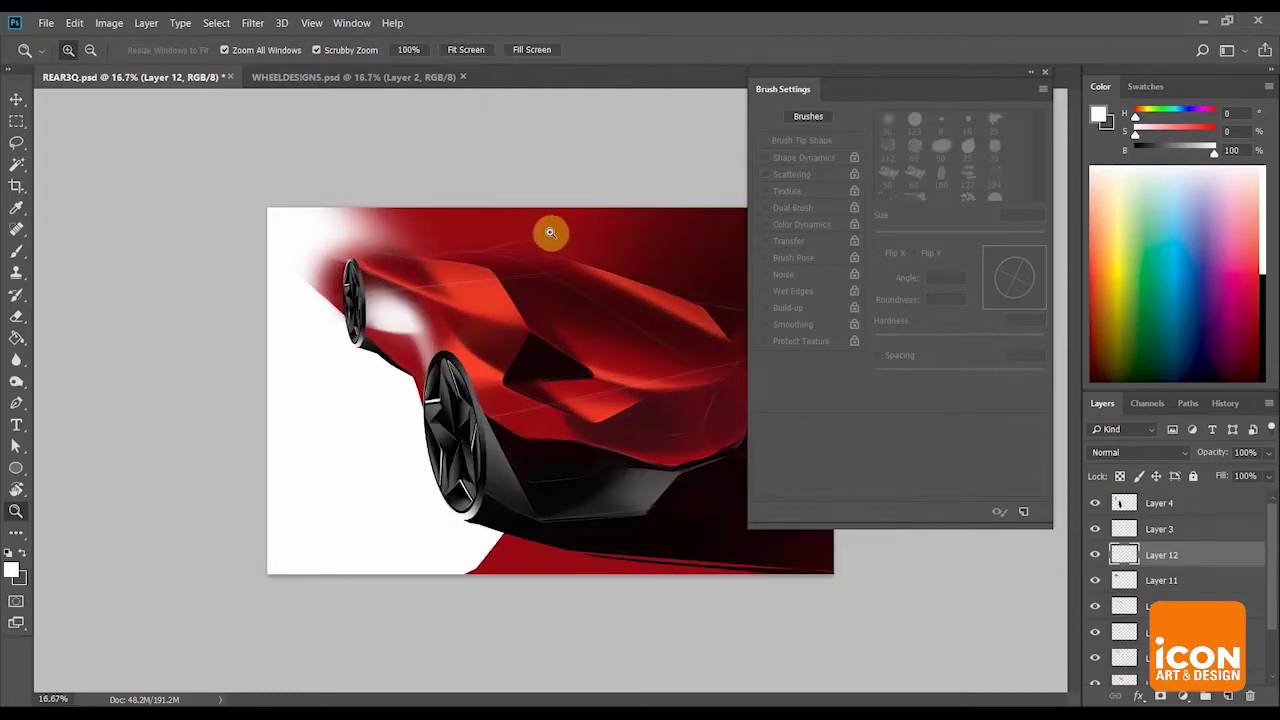
{"action": "left_click", "coordinate": [550, 233]}
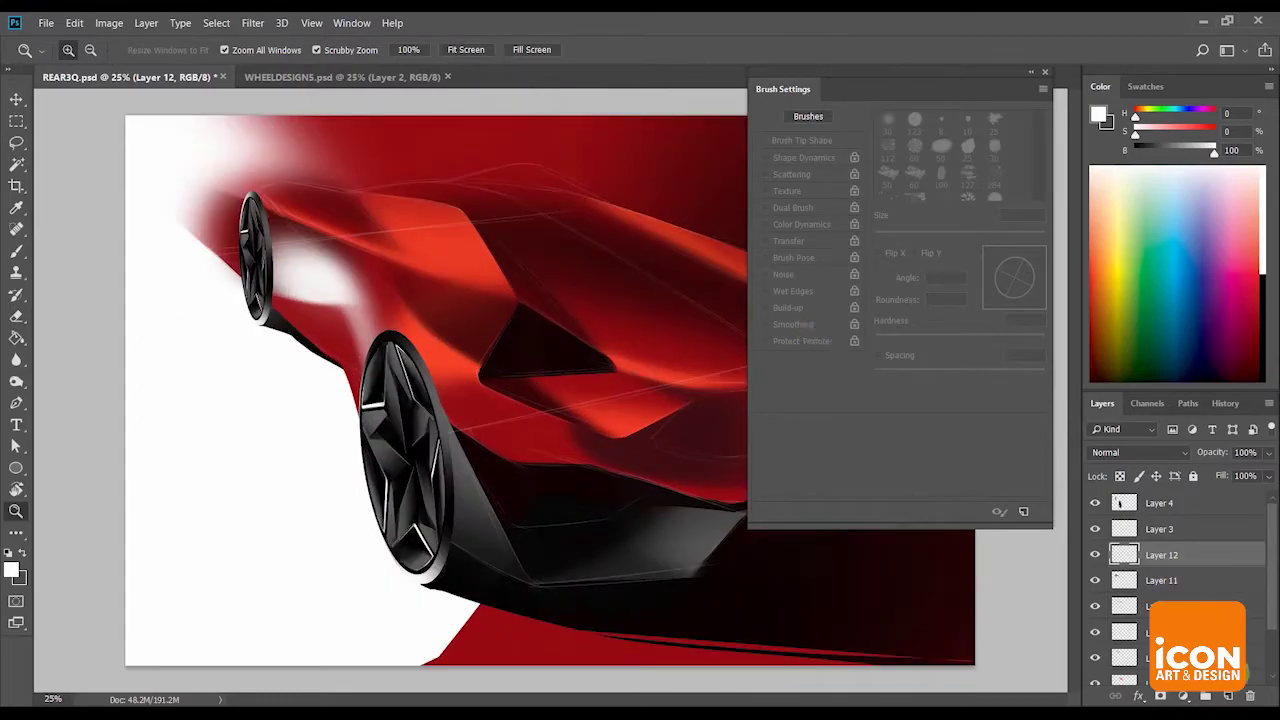
On new Layer 13, paint a near-black area between the wheels with a 500 px brush at 100% hardness.
{"action": "key", "text": "b"}
{"action": "mouse_move", "coordinate": [319, 257]}
{"action": "left_mouse_down"}
{"action": "mouse_move", "coordinate": [362, 260]}
{"action": "mouse_move", "coordinate": [338, 321]}
{"action": "left_mouse_up"}
{"action": "left_click", "coordinate": [242, 286], "text": "alt"}
{"action": "left_click", "coordinate": [1045, 340]}
{"action": "key", "text": "bracketleft"}
{"action": "key", "text": "bracketleft"}
{"action": "key", "text": "bracketleft"}
{"action": "mouse_move", "coordinate": [354, 426]}
{"action": "left_mouse_down"}
{"action": "mouse_move", "coordinate": [256, 324]}
{"action": "mouse_move", "coordinate": [328, 414]}
{"action": "mouse_move", "coordinate": [314, 405]}
{"action": "mouse_move", "coordinate": [222, 289]}
{"action": "mouse_move", "coordinate": [297, 371]}
{"action": "left_mouse_up"}
{"action": "key", "text": "ctrl+z"}
{"action": "key", "text": "r"}
{"action": "mouse_move", "coordinate": [466, 229]}
{"action": "left_mouse_down"}
{"action": "mouse_move", "coordinate": [371, 390]}
{"action": "mouse_move", "coordinate": [529, 357]}
{"action": "left_mouse_up"}
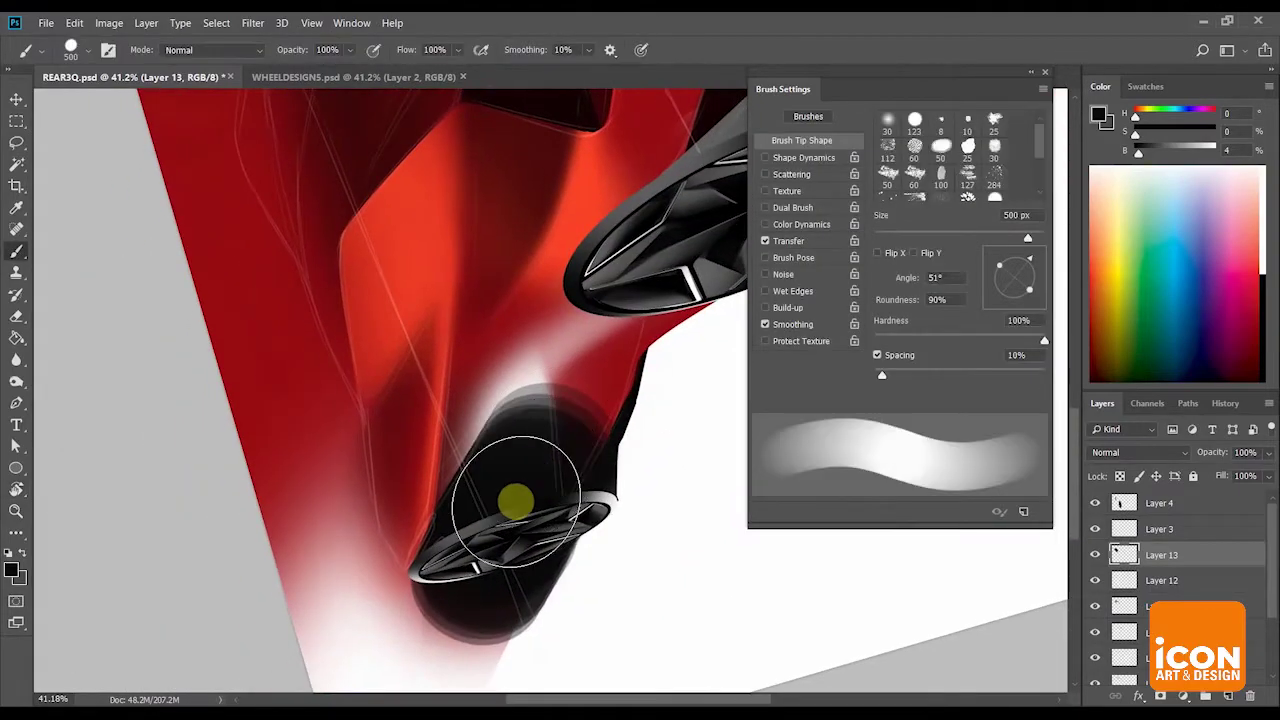
{"action": "mouse_move", "coordinate": [632, 303]}
{"action": "left_mouse_down"}
{"action": "mouse_move", "coordinate": [503, 514]}
{"action": "mouse_move", "coordinate": [666, 223]}
{"action": "mouse_move", "coordinate": [517, 363]}
{"action": "left_mouse_up"}
Lasso the black paint over the lower side panel and delete it, leaving a pointed dark opening behind the front wheel.
{"action": "key", "text": "r"}
{"action": "key", "text": "l"}
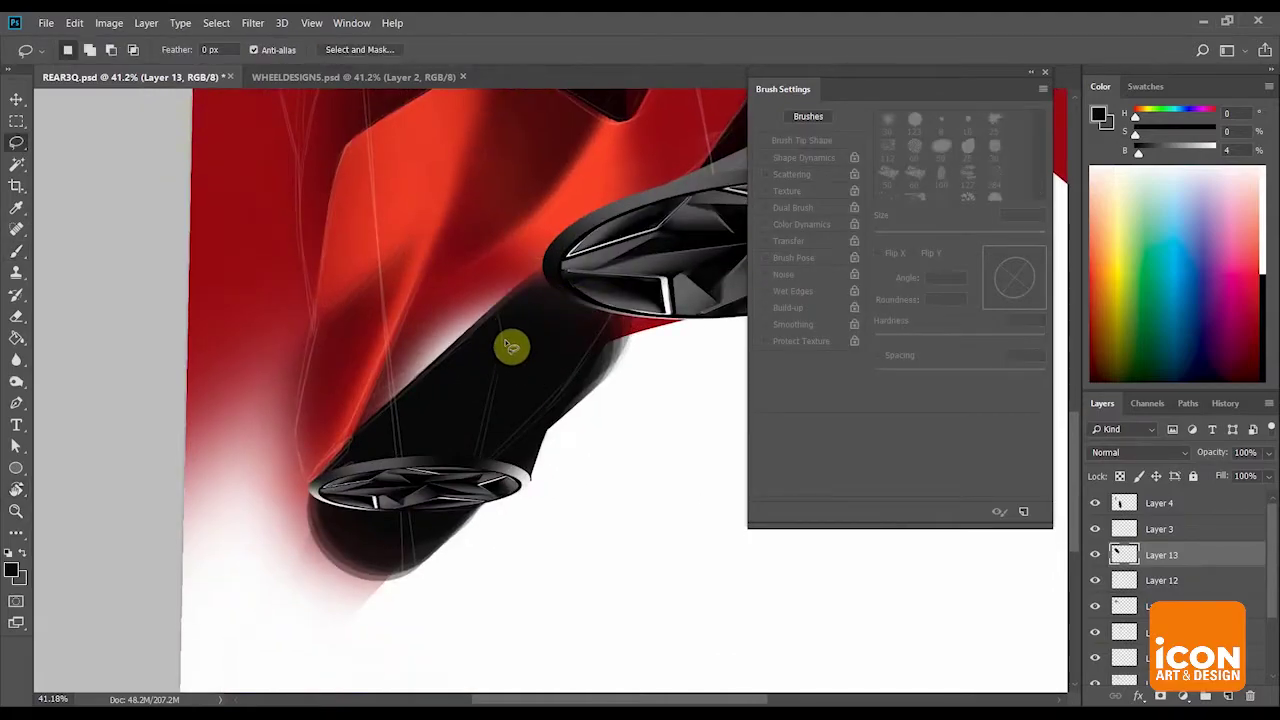
{"action": "left_click_drag", "start_coordinate": [497, 308], "coordinate": [517, 294]}
{"action": "key", "text": "Delete"}
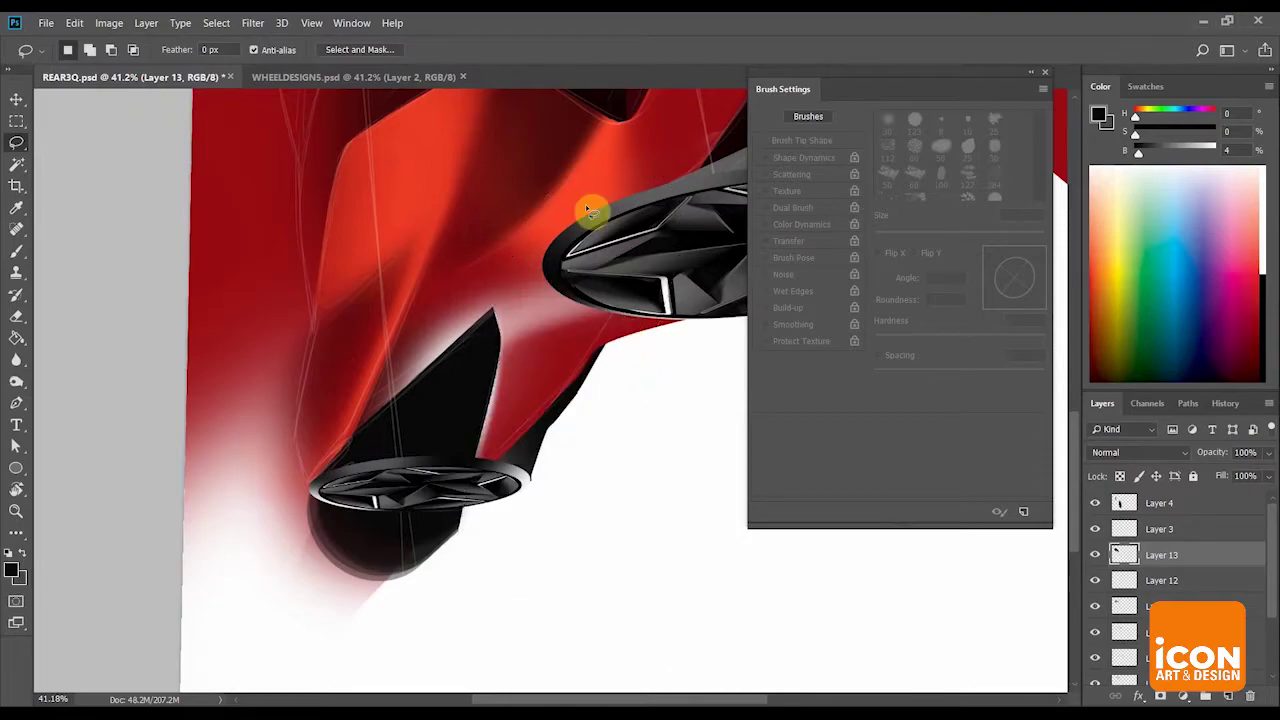
Flip the canvas horizontally.
{"action": "key", "text": "r"}
{"action": "left_click_drag", "start_coordinate": [612, 184], "coordinate": [643, 280]}
{"action": "key", "text": "z"}
{"action": "key", "text": "r"}
{"action": "left_click", "coordinate": [109, 22]}
{"action": "mouse_move", "coordinate": [196, 169]}
{"action": "left_click", "coordinate": [318, 241]}
Erase the black paint spilling past the outer side of the front wheel on Layer 13.
{"action": "key", "text": "z"}
{"action": "key", "text": "r"}
{"action": "left_click_drag", "start_coordinate": [664, 278], "coordinate": [762, 272]}
{"action": "key", "text": "z"}
{"action": "key", "text": "space"}
{"action": "left_click_drag", "start_coordinate": [443, 346], "coordinate": [224, 376]}
{"action": "key", "text": "r"}
{"action": "mouse_move", "coordinate": [523, 309]}
{"action": "left_mouse_down"}
{"action": "mouse_move", "coordinate": [671, 266]}
{"action": "mouse_move", "coordinate": [591, 286]}
{"action": "left_mouse_up"}
{"action": "key", "text": "e"}
{"action": "left_click_drag", "start_coordinate": [578, 453], "coordinate": [610, 427]}
Trim the pointed tip of the dark opening behind the front wheel with the Lasso tool.
{"action": "key", "text": "z"}
{"action": "mouse_move", "coordinate": [673, 302]}
{"action": "left_mouse_down"}
{"action": "mouse_move", "coordinate": [651, 337]}
{"action": "mouse_move", "coordinate": [632, 315]}
{"action": "left_mouse_up"}
{"action": "key", "text": "r"}
{"action": "key", "text": "z"}
{"action": "left_click_drag", "start_coordinate": [428, 409], "coordinate": [505, 409]}
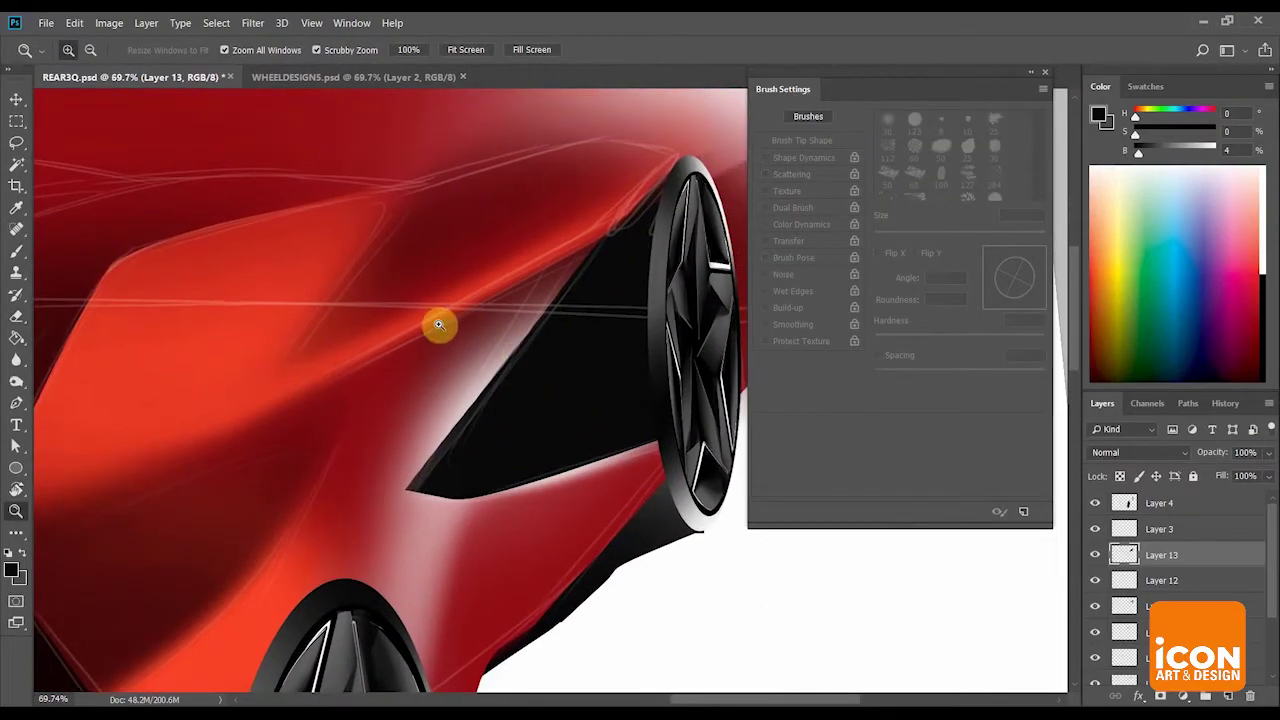
{"action": "key", "text": "l"}
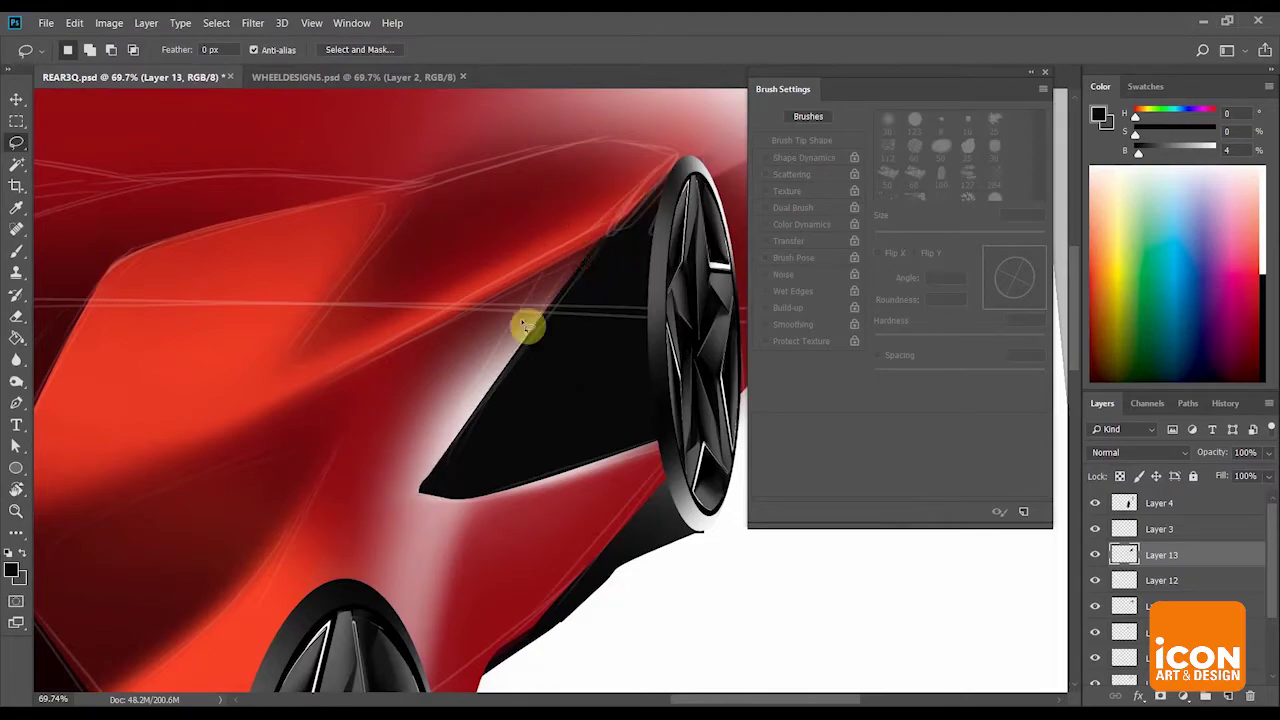
On new Layer 14, paint a translucent black stroke along the dark opening's upper edge with a 200 px brush at 100% hardness.
{"action": "key", "text": "z"}
{"action": "left_click_drag", "start_coordinate": [536, 342], "coordinate": [517, 320]}
{"action": "mouse_move", "coordinate": [592, 275]}
{"action": "left_mouse_down"}
{"action": "mouse_move", "coordinate": [643, 273]}
{"action": "mouse_move", "coordinate": [566, 217]}
{"action": "mouse_move", "coordinate": [612, 289]}
{"action": "mouse_move", "coordinate": [744, 330]}
{"action": "mouse_move", "coordinate": [711, 342]}
{"action": "left_mouse_up"}
{"action": "key", "text": "r"}
{"action": "key", "text": "r"}
{"action": "key", "text": "z"}
{"action": "mouse_move", "coordinate": [545, 298]}
{"action": "left_mouse_down"}
{"action": "mouse_move", "coordinate": [563, 289]}
{"action": "mouse_move", "coordinate": [557, 380]}
{"action": "mouse_move", "coordinate": [582, 396]}
{"action": "left_mouse_up"}
{"action": "key", "text": "b"}
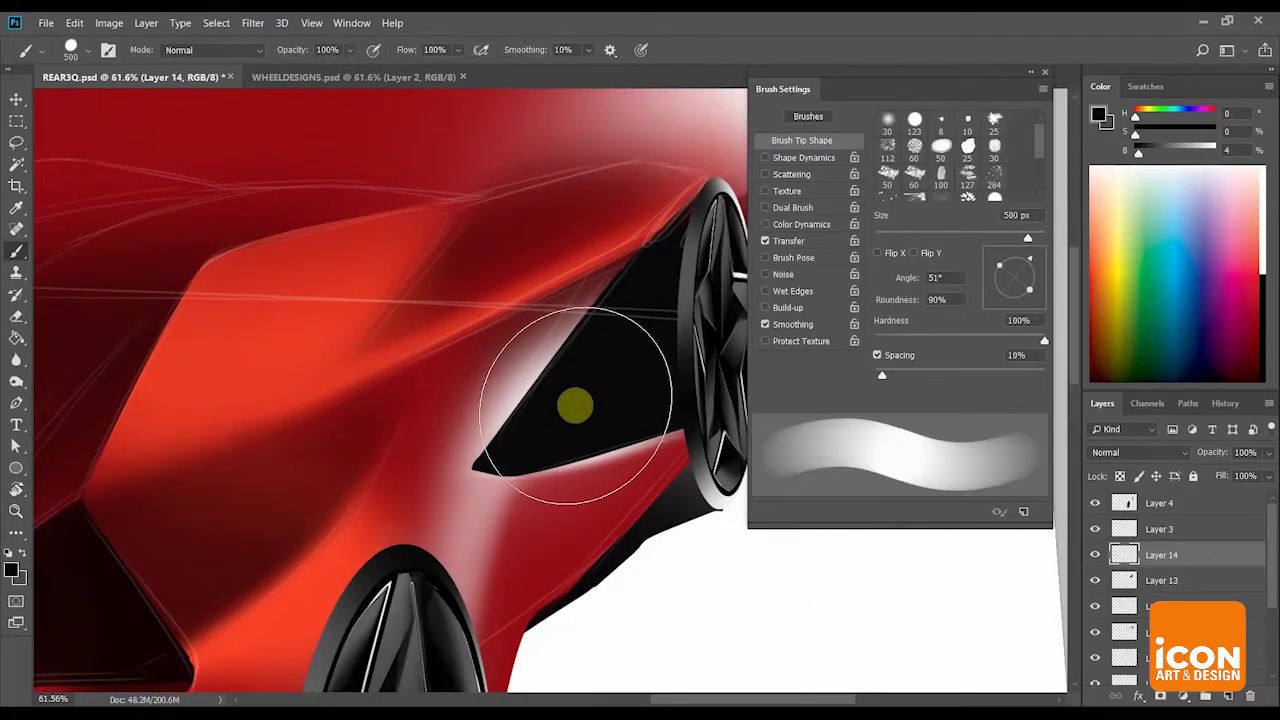
{"action": "key", "text": "bracketleft"}
{"action": "key", "text": "bracketleft"}
{"action": "key", "text": "bracketleft"}
{"action": "left_click_drag", "start_coordinate": [457, 423], "coordinate": [639, 155]}
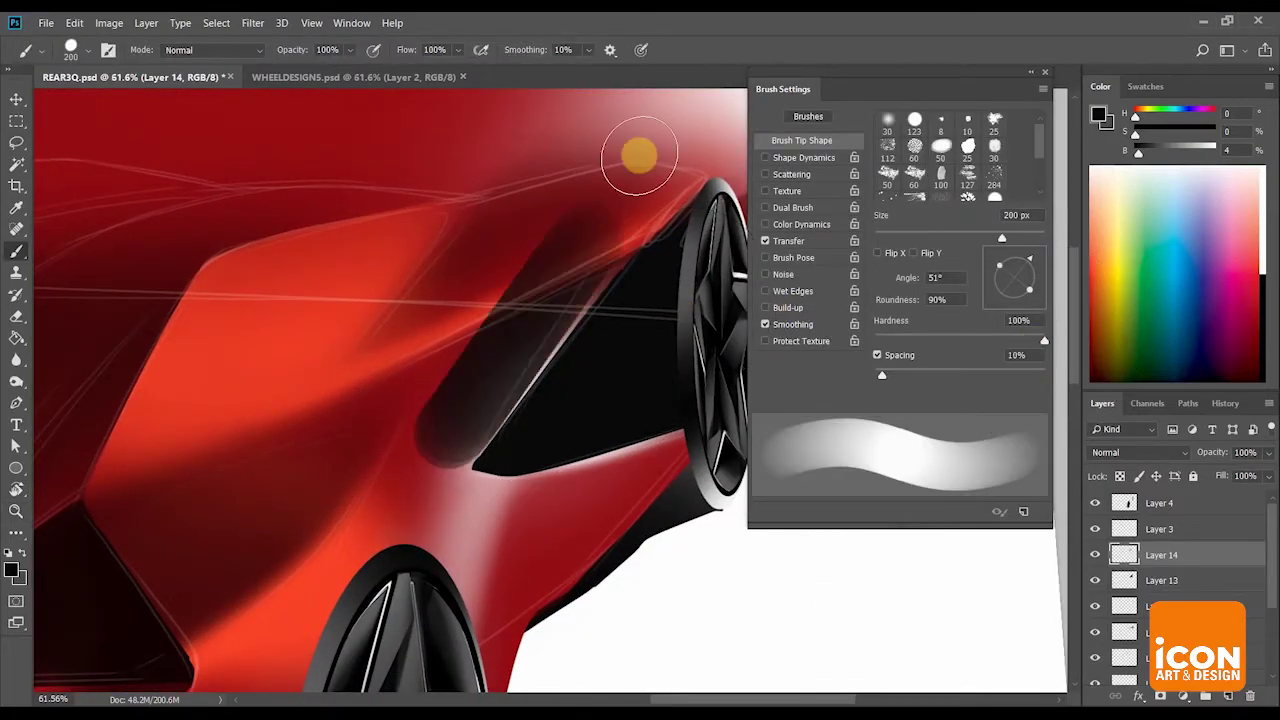
{"action": "key", "text": "ctrl+z"}
{"action": "left_click_drag", "start_coordinate": [449, 428], "coordinate": [628, 215]}
{"action": "key", "text": "ctrl+z"}
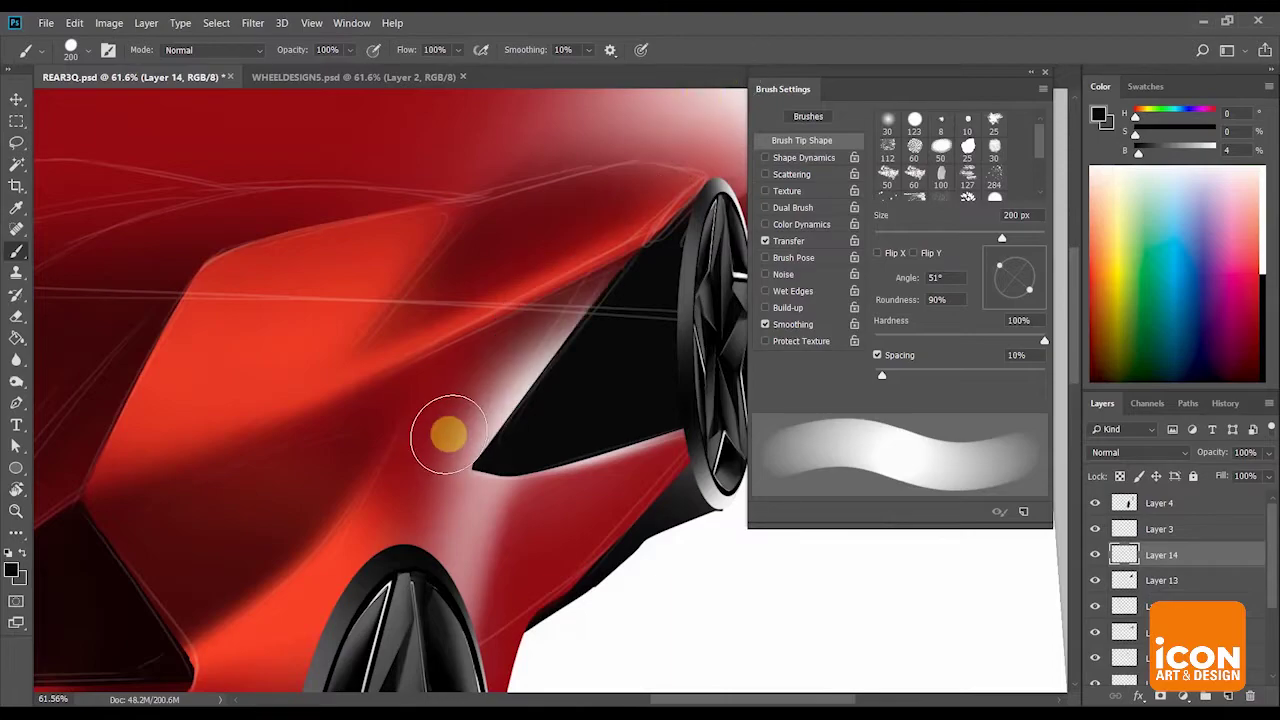
{"action": "key", "text": "ctrl+shift+z"}
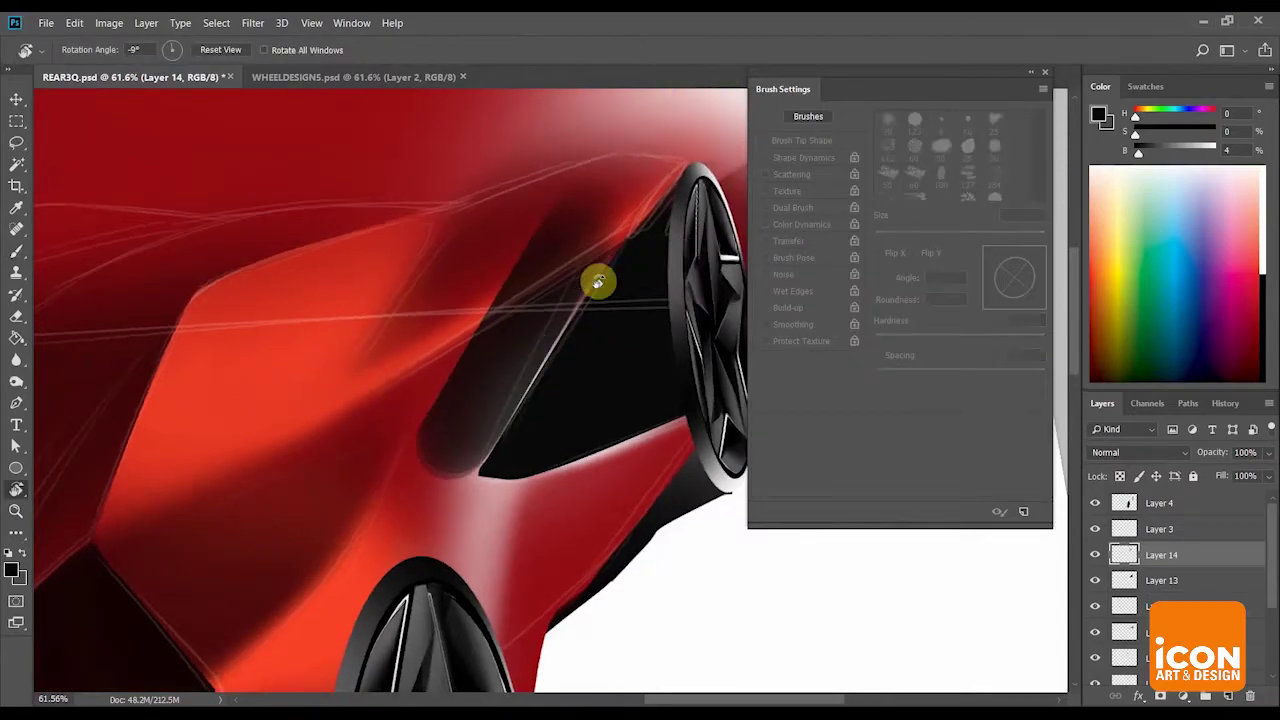
Lasso and clear the part of the black stroke that overlaps the dark opening, keeping the thin white edge clean.
{"action": "key", "text": "l"}
{"action": "left_click_drag", "start_coordinate": [608, 253], "coordinate": [497, 515]}
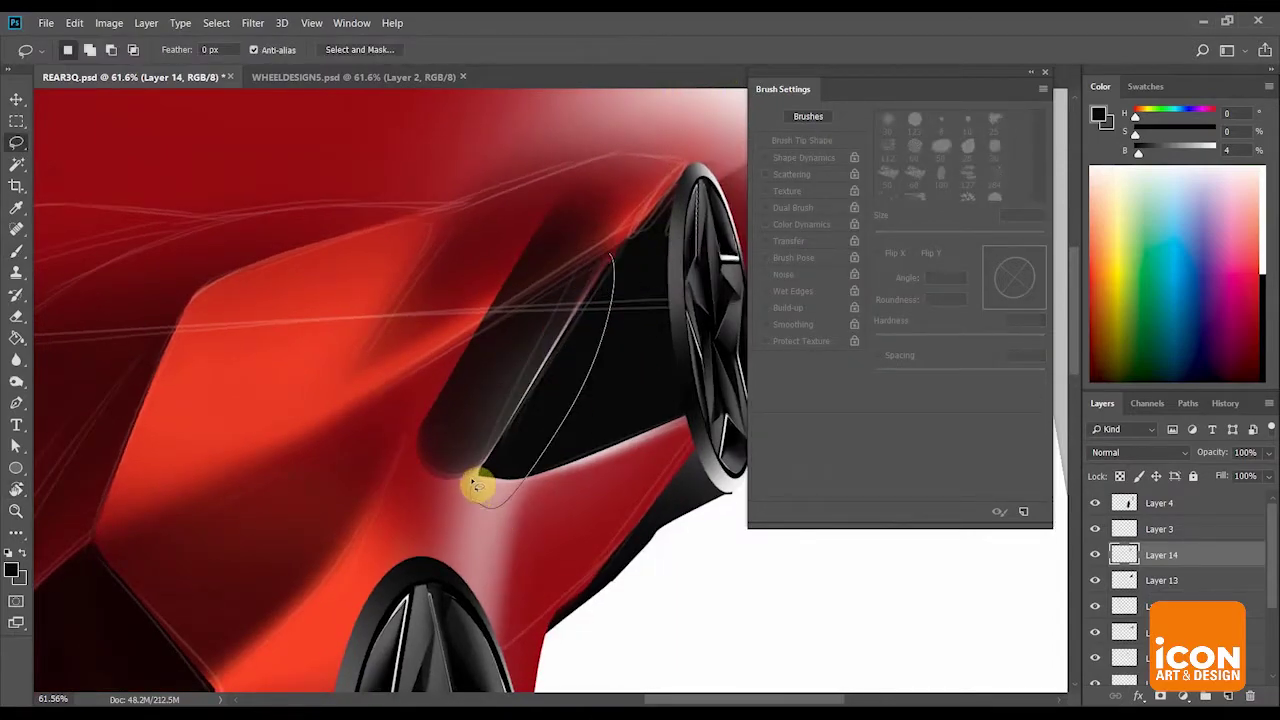
Erase the outer side of the black stroke into a tapered shadow along the opening with a 300 px eraser.
{"action": "key", "text": "e"}
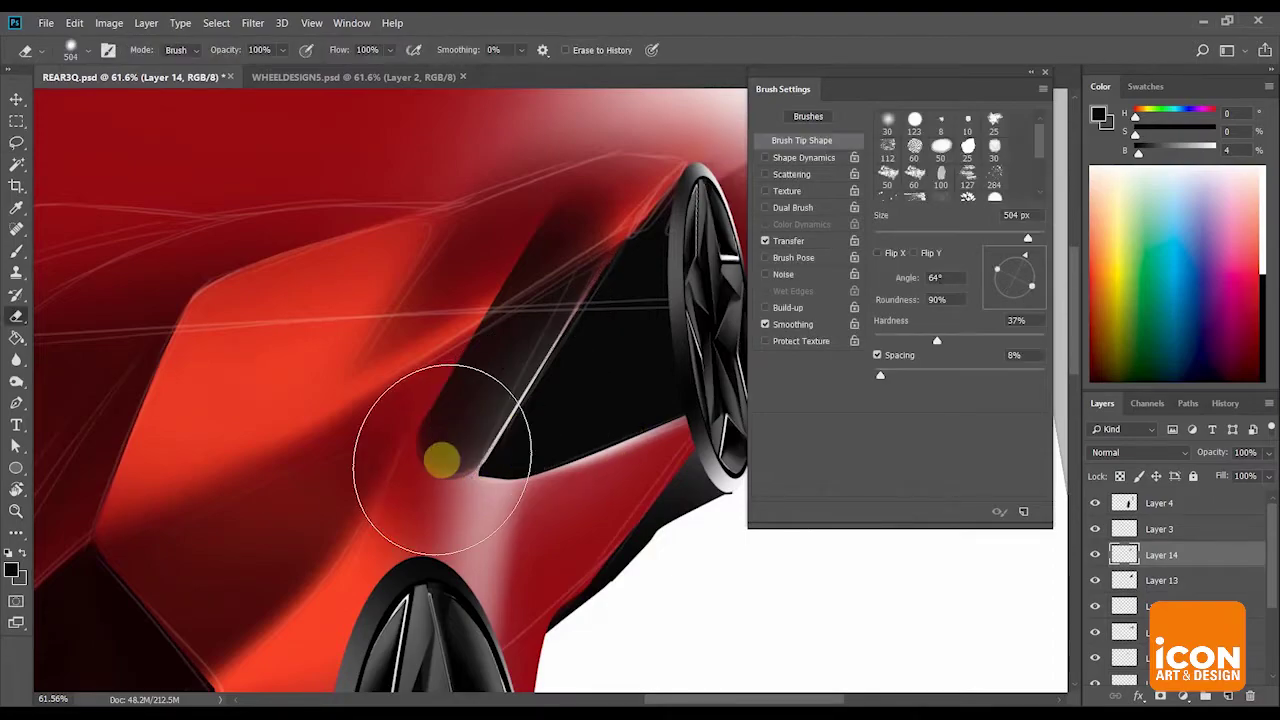
{"action": "key", "text": "bracketleft"}
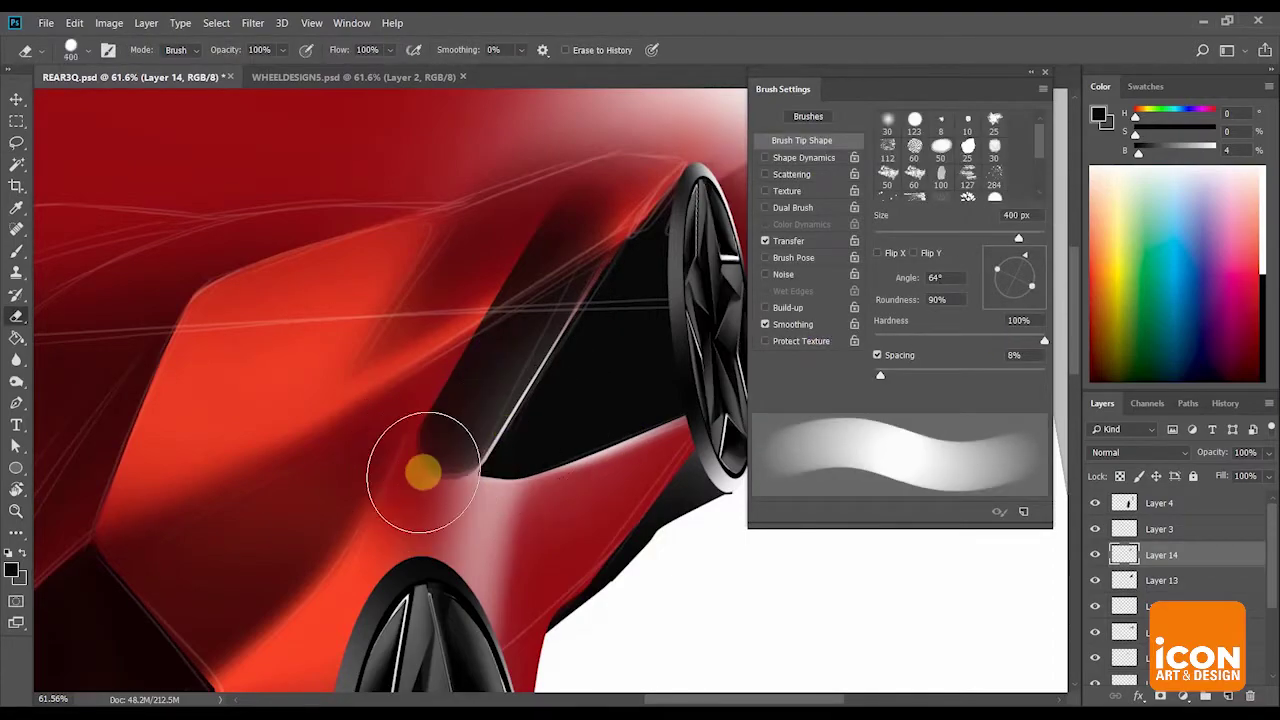
{"action": "left_click_drag", "start_coordinate": [441, 471], "coordinate": [649, 32]}
{"action": "key", "text": "ctrl+z"}
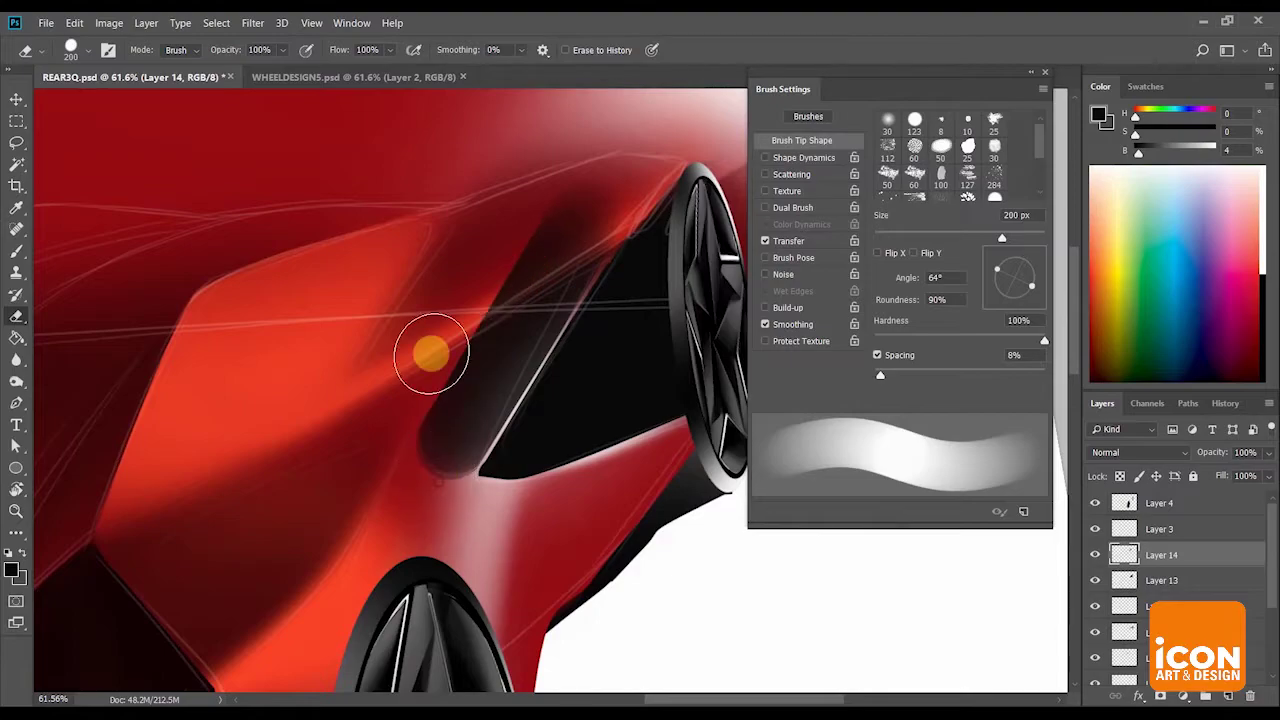
{"action": "left_click_drag", "start_coordinate": [431, 353], "coordinate": [438, 470]}
{"action": "left_click", "coordinate": [975, 341]}
{"action": "key", "text": "bracketright"}
{"action": "mouse_move", "coordinate": [416, 432]}
{"action": "left_mouse_down"}
{"action": "mouse_move", "coordinate": [489, 197]}
{"action": "mouse_move", "coordinate": [420, 380]}
{"action": "mouse_move", "coordinate": [563, 117]}
{"action": "left_mouse_up"}
{"action": "key", "text": "bracketright"}
{"action": "key", "text": "ctrl+z"}
{"action": "key", "text": "bracketleft"}
{"action": "left_click_drag", "start_coordinate": [408, 427], "coordinate": [686, 75]}
Soften the outer edge of the shadow beside the opening with a 400 px eraser at 0% hardness.
{"action": "left_click_drag", "start_coordinate": [972, 341], "coordinate": [757, 341]}
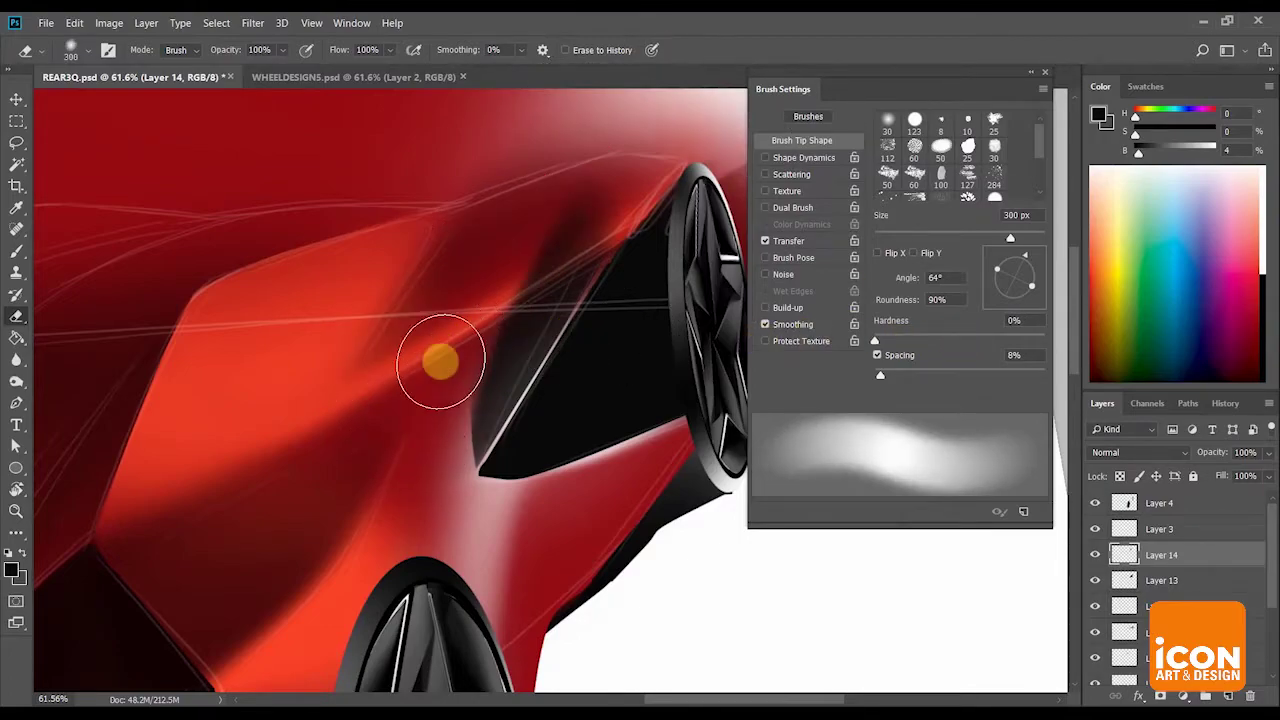
{"action": "left_click_drag", "start_coordinate": [402, 460], "coordinate": [566, 166]}
{"action": "key", "text": "bracketright"}
{"action": "key", "text": "ctrl+z"}
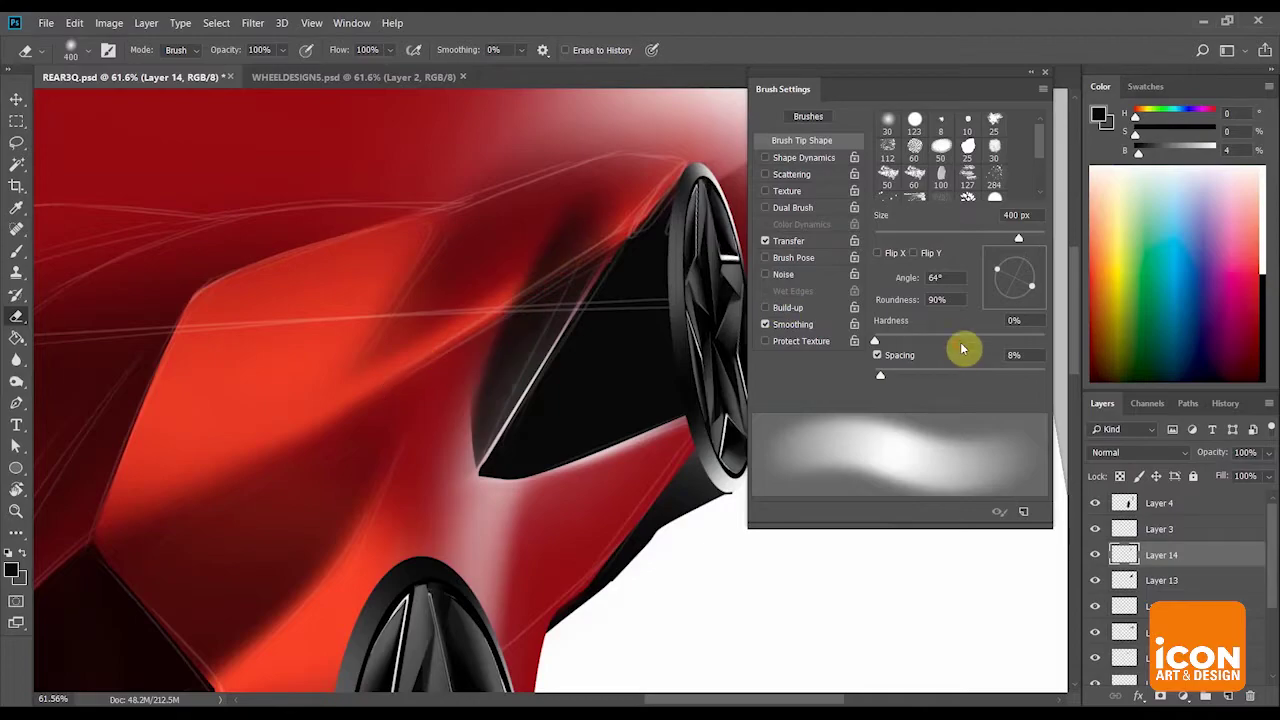
{"action": "left_click_drag", "start_coordinate": [962, 345], "coordinate": [947, 341]}
{"action": "left_click_drag", "start_coordinate": [397, 436], "coordinate": [523, 186]}
{"action": "key", "text": "ctrl+z"}
{"action": "left_click_drag", "start_coordinate": [391, 431], "coordinate": [560, 165]}
Try to fade the shadow along the opening's upper edge further with a smaller soft eraser.
{"action": "key", "text": "r"}
{"action": "left_click_drag", "start_coordinate": [624, 92], "coordinate": [652, 222]}
{"action": "key", "text": "ctrl+space"}
{"action": "mouse_move", "coordinate": [652, 228]}
{"action": "left_mouse_down"}
{"action": "mouse_move", "coordinate": [594, 220]}
{"action": "mouse_move", "coordinate": [700, 217]}
{"action": "mouse_move", "coordinate": [670, 215]}
{"action": "left_mouse_up"}
{"action": "key", "text": "r"}
{"action": "left_click_drag", "start_coordinate": [810, 342], "coordinate": [682, 336]}
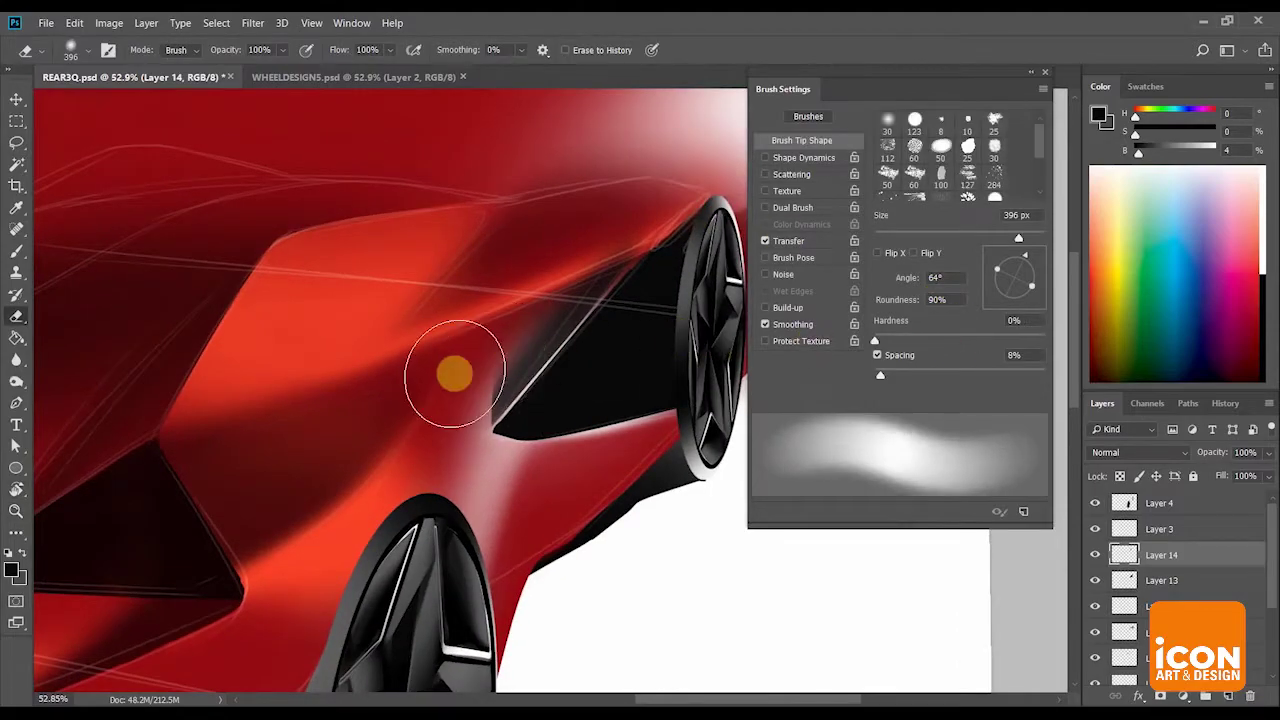
{"action": "key", "text": "bracketleft"}
{"action": "mouse_move", "coordinate": [456, 404]}
{"action": "left_mouse_down"}
{"action": "mouse_move", "coordinate": [548, 278]}
{"action": "mouse_move", "coordinate": [479, 350]}
{"action": "mouse_move", "coordinate": [423, 331]}
{"action": "mouse_move", "coordinate": [470, 402]}
{"action": "mouse_move", "coordinate": [600, 386]}
{"action": "mouse_move", "coordinate": [566, 349]}
{"action": "mouse_move", "coordinate": [603, 323]}
{"action": "mouse_move", "coordinate": [595, 259]}
{"action": "left_mouse_up"}
{"action": "key", "text": "ctrl+z"}
Mirror the canvas back to its original direction by flipping it vertically and rotating it 180°.
{"action": "key", "text": "ctrl+space"}
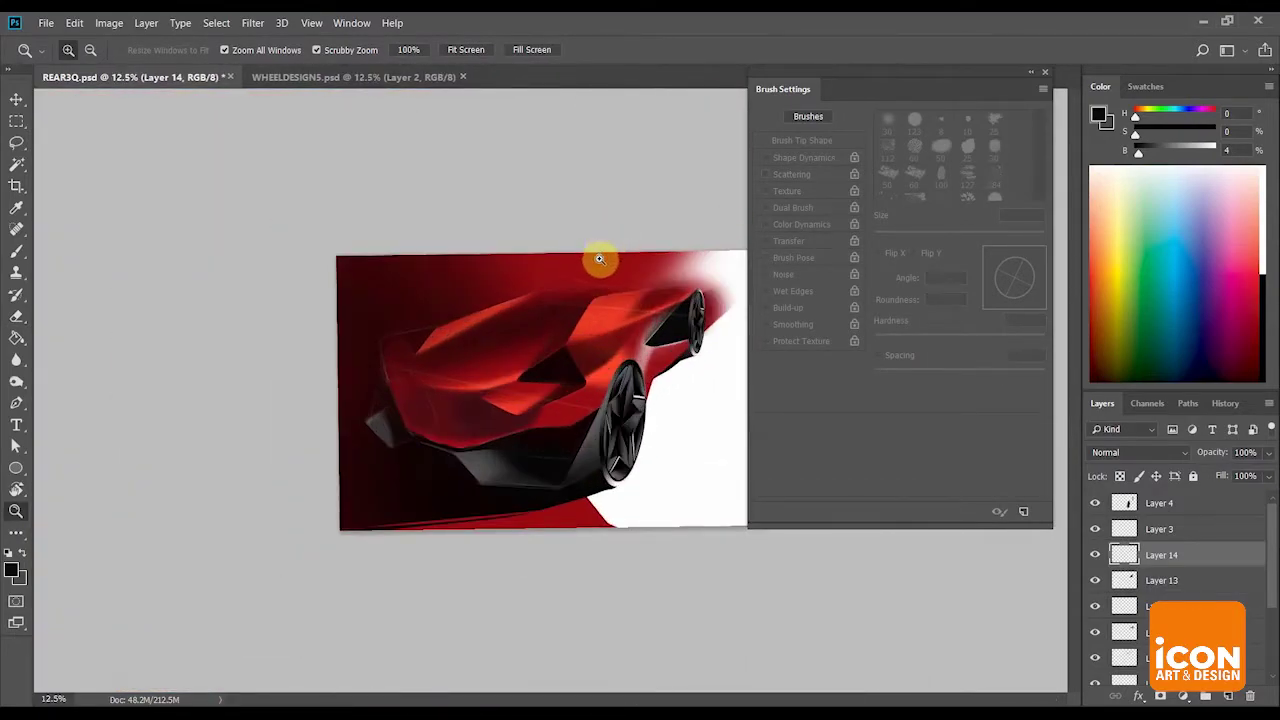
{"action": "left_click", "coordinate": [1218, 406]}
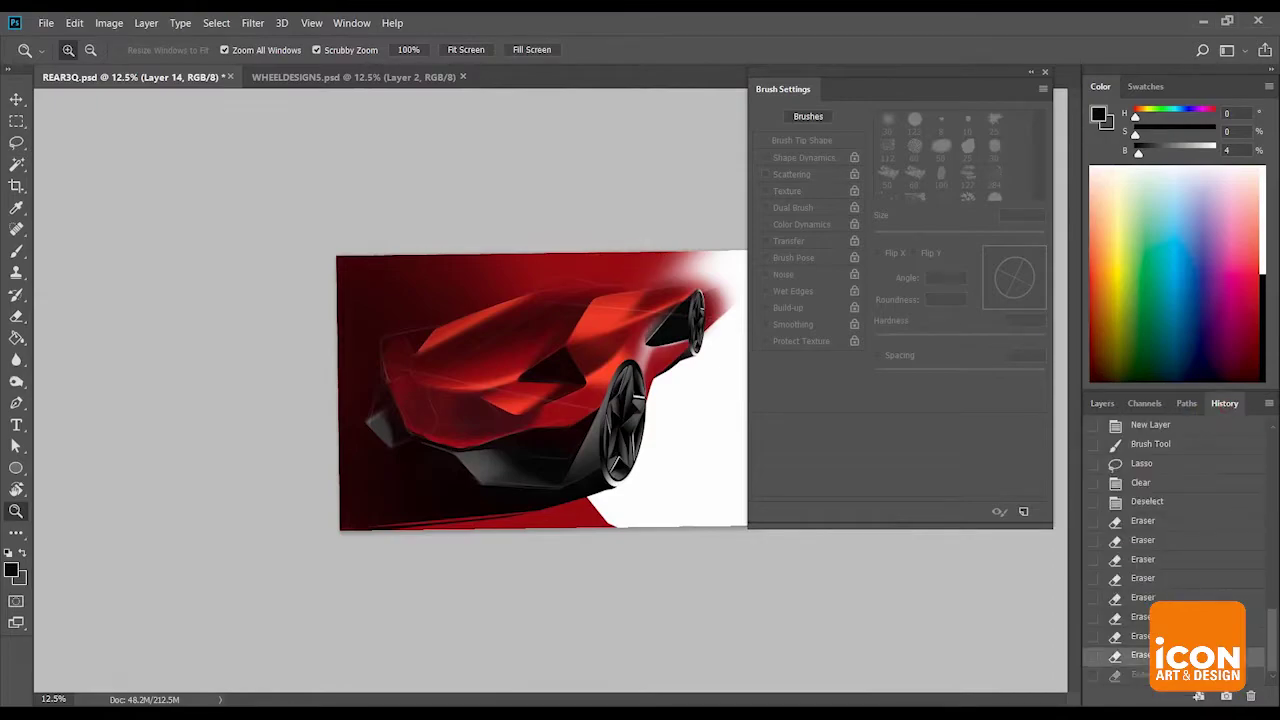
{"action": "left_click", "coordinate": [112, 22]}
{"action": "mouse_move", "coordinate": [171, 169]}
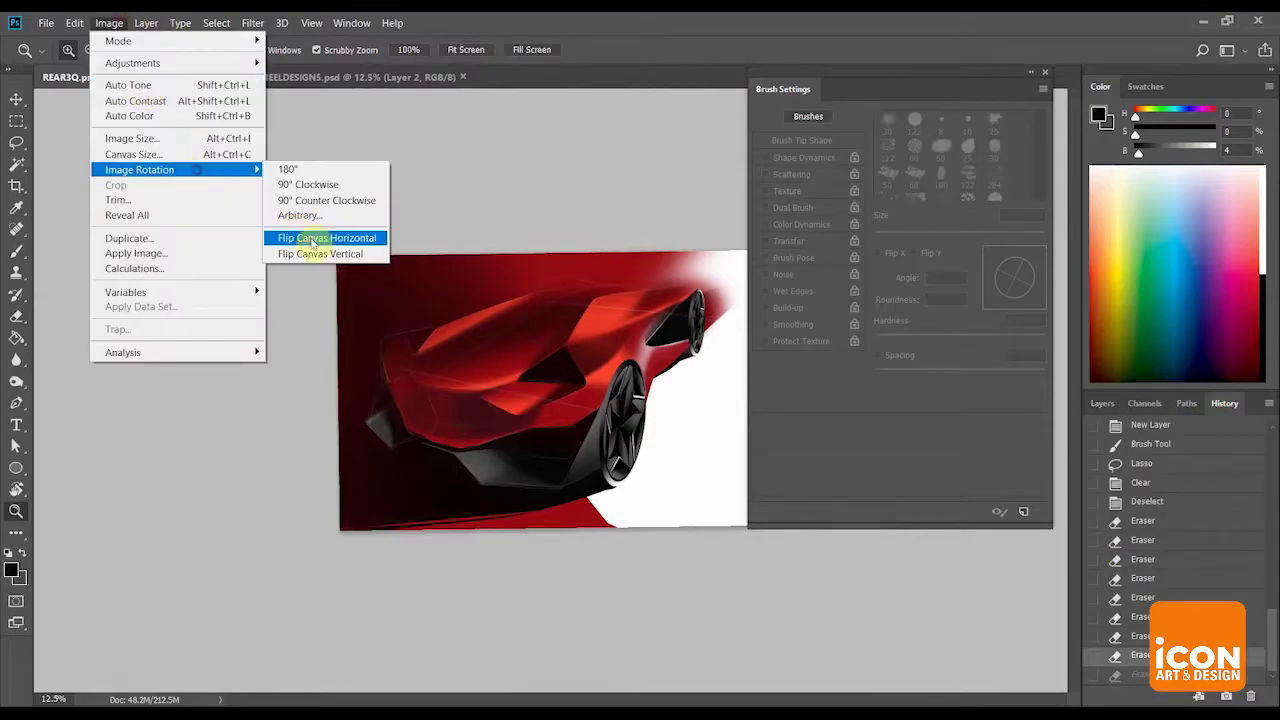
{"action": "left_click", "coordinate": [314, 241]}
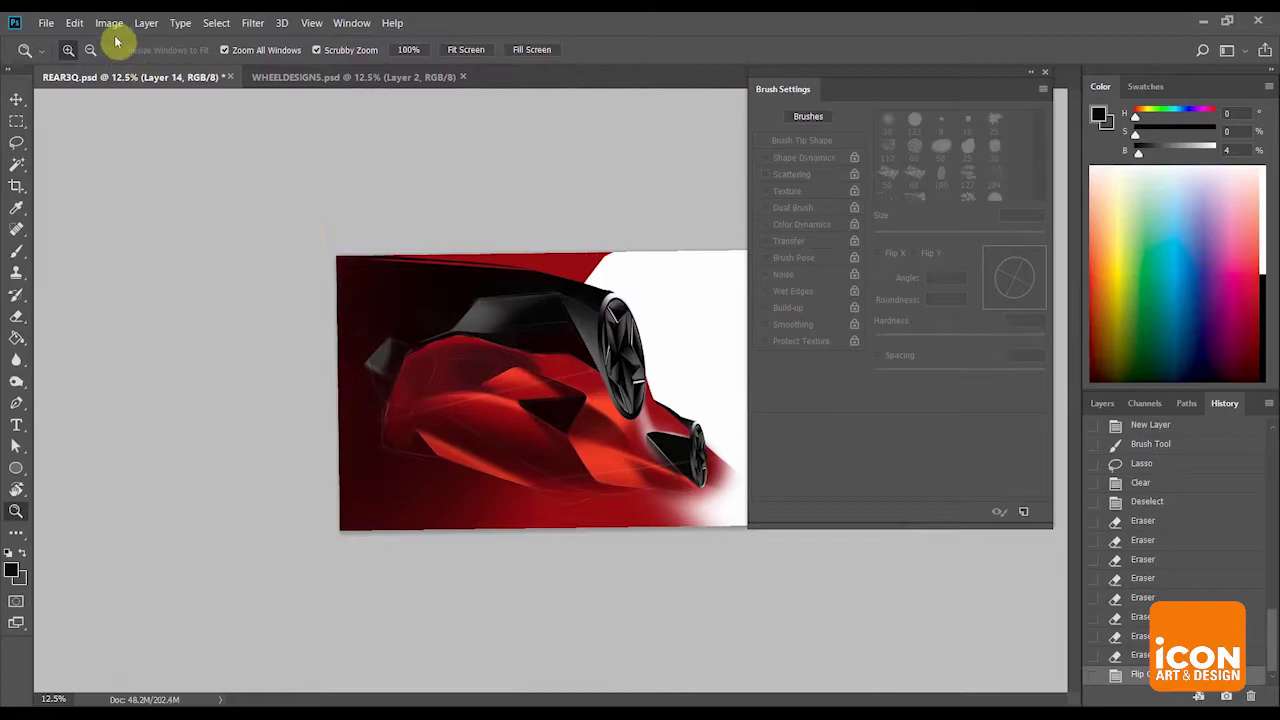
{"action": "left_click", "coordinate": [109, 22]}
{"action": "mouse_move", "coordinate": [200, 166]}
{"action": "left_click", "coordinate": [290, 166]}
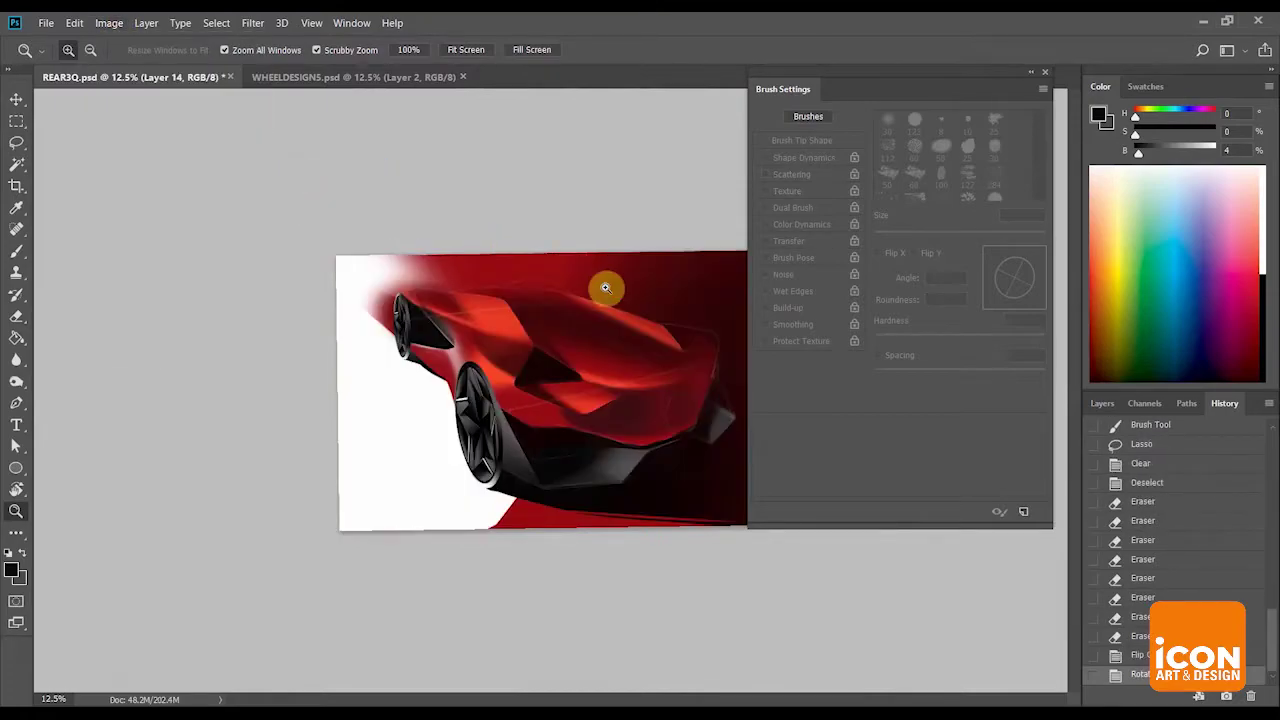
Clean up Layer 14's shadow above the shoulder line near the front wheel with a 300 px eraser at 100% hardness.
{"action": "left_click_drag", "start_coordinate": [605, 288], "coordinate": [617, 291]}
{"action": "left_click", "coordinate": [1113, 403]}
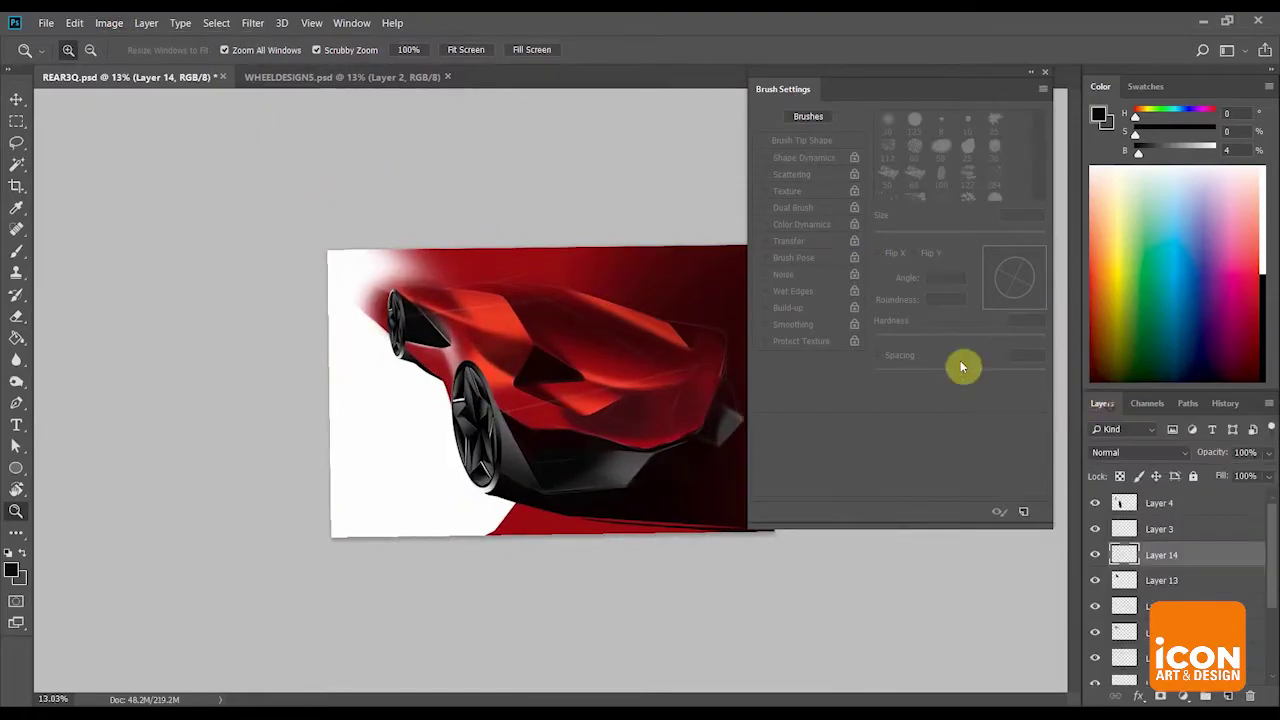
{"action": "left_click_drag", "start_coordinate": [487, 208], "coordinate": [614, 231]}
{"action": "key", "text": "e"}
{"action": "left_click_drag", "start_coordinate": [1036, 345], "coordinate": [1001, 346]}
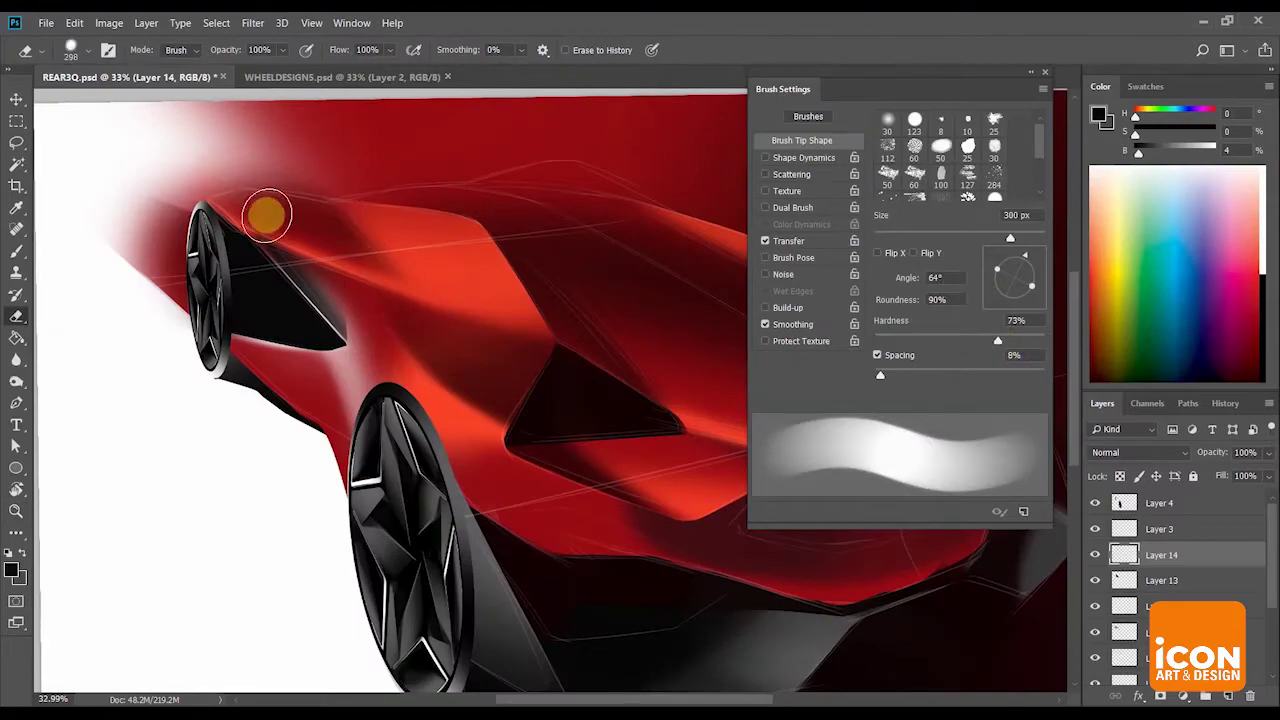
{"action": "key", "text": "z"}
{"action": "mouse_move", "coordinate": [509, 289]}
{"action": "left_mouse_down"}
{"action": "mouse_move", "coordinate": [462, 234]}
{"action": "mouse_move", "coordinate": [693, 262]}
{"action": "left_mouse_up"}
{"action": "key", "text": "e"}
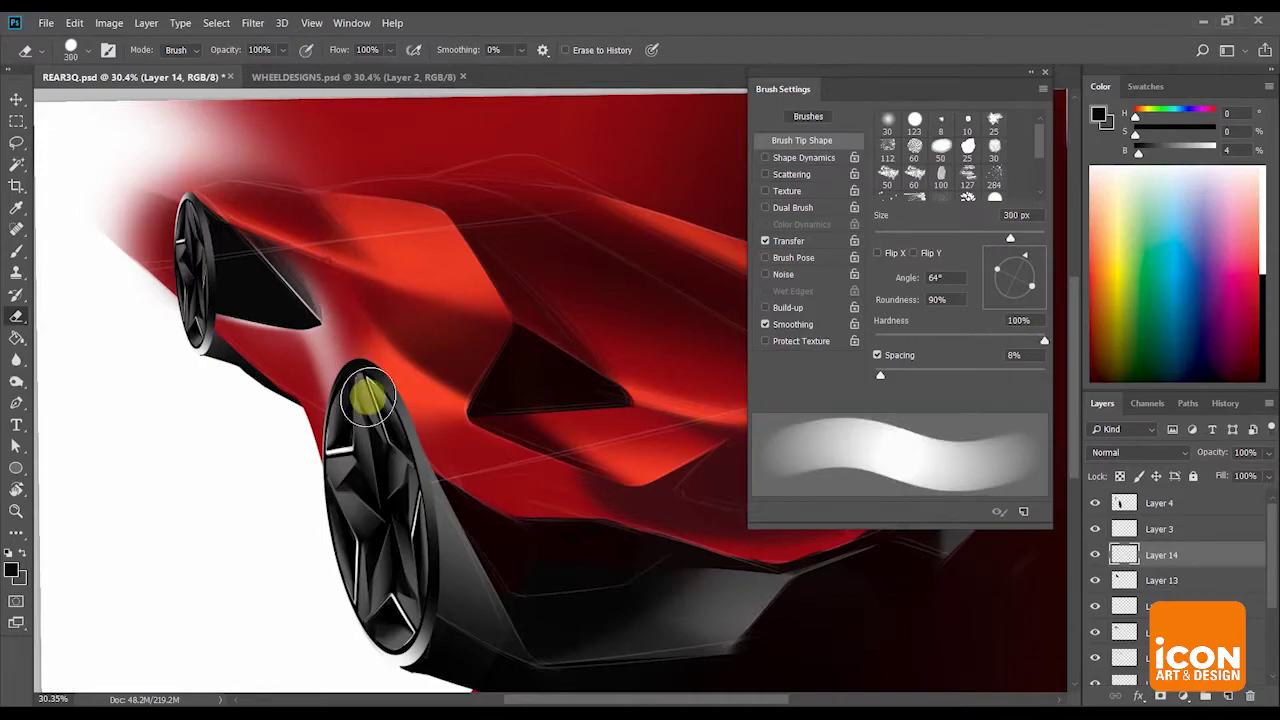
{"action": "mouse_move", "coordinate": [334, 230]}
{"action": "left_mouse_down"}
{"action": "mouse_move", "coordinate": [459, 255]}
{"action": "mouse_move", "coordinate": [504, 283]}
{"action": "left_mouse_up"}
Hide the sketch lines on Layer 3 and view the whole illustration.
{"action": "left_click", "coordinate": [1098, 530]}
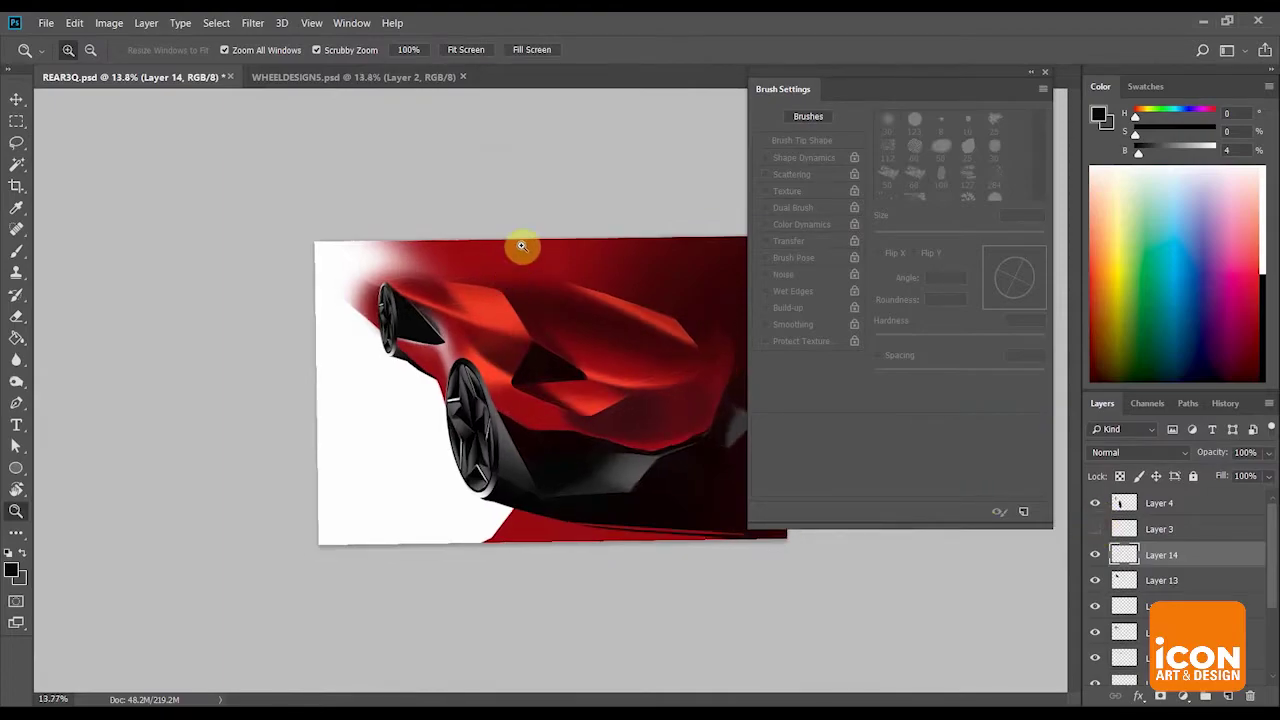
{"action": "scroll", "coordinate": [548, 243], "scroll_direction": "down", "scroll_amount": 1}
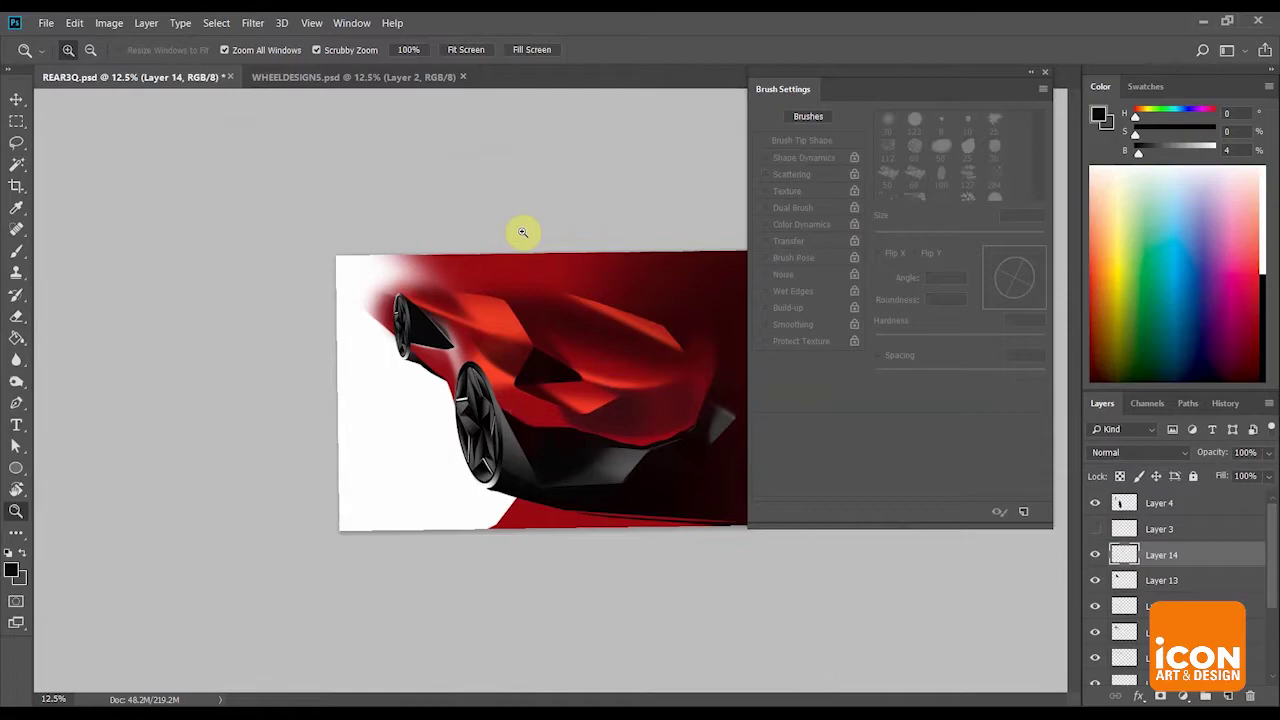
Hide Layers 12 and 11 to examine what their reflections contribute around the side opening.
{"action": "mouse_move", "coordinate": [551, 265]}
{"action": "left_mouse_down"}
{"action": "mouse_move", "coordinate": [517, 259]}
{"action": "mouse_move", "coordinate": [543, 237]}
{"action": "mouse_move", "coordinate": [520, 246]}
{"action": "mouse_move", "coordinate": [536, 218]}
{"action": "mouse_move", "coordinate": [564, 261]}
{"action": "left_mouse_up"}
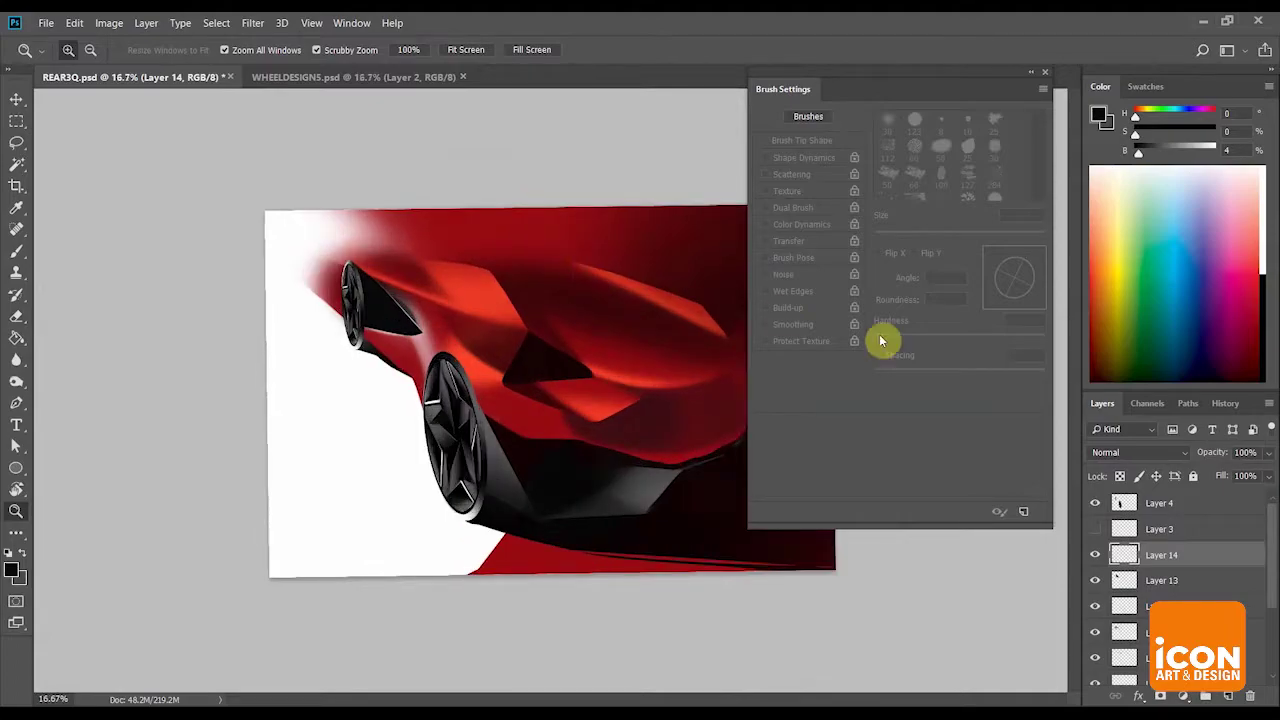
{"action": "left_click_drag", "start_coordinate": [1271, 560], "coordinate": [1274, 677]}
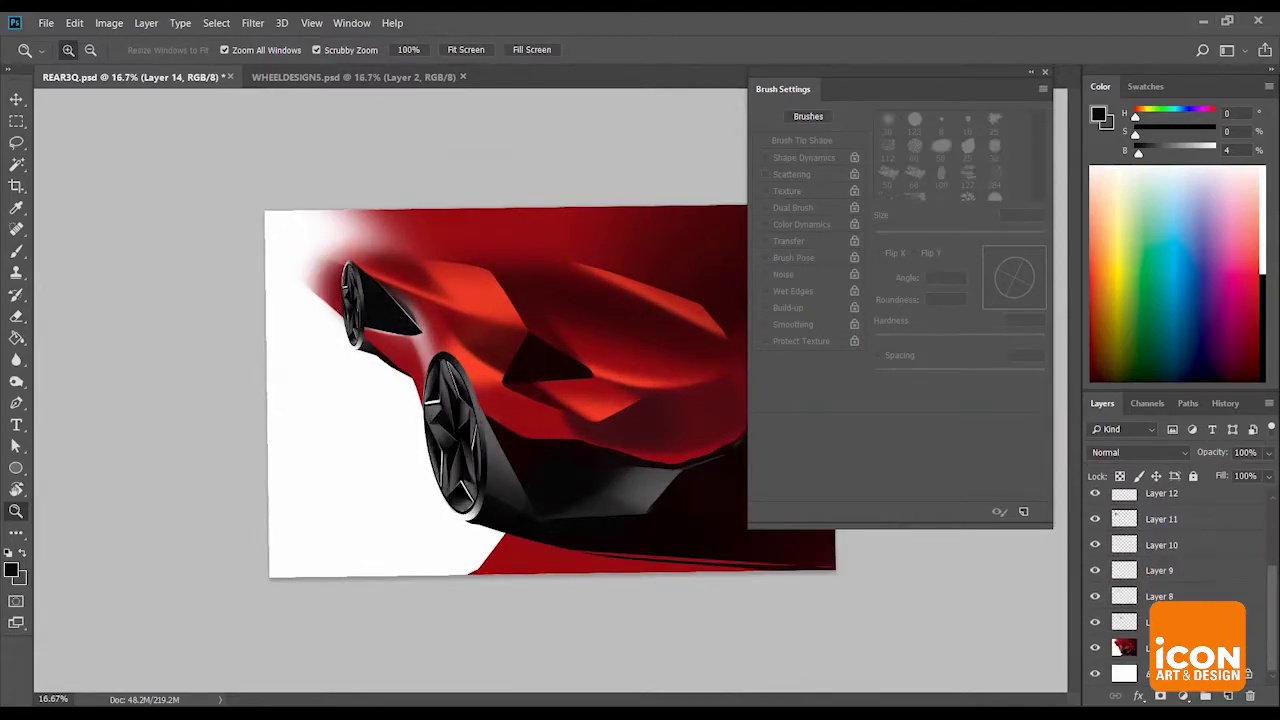
{"action": "left_click", "coordinate": [1164, 645], "text": "shift"}
{"action": "scroll", "coordinate": [1232, 552], "scroll_direction": "up", "scroll_amount": 3}
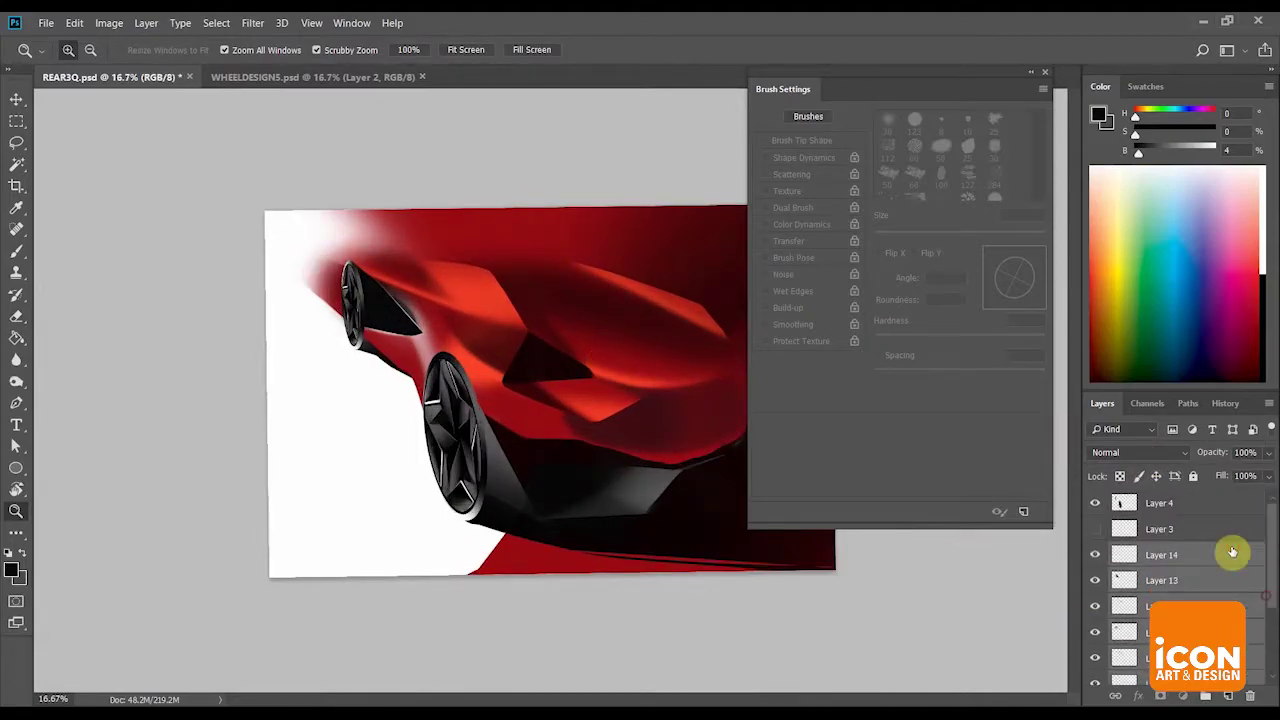
{"action": "left_click", "coordinate": [1094, 582]}
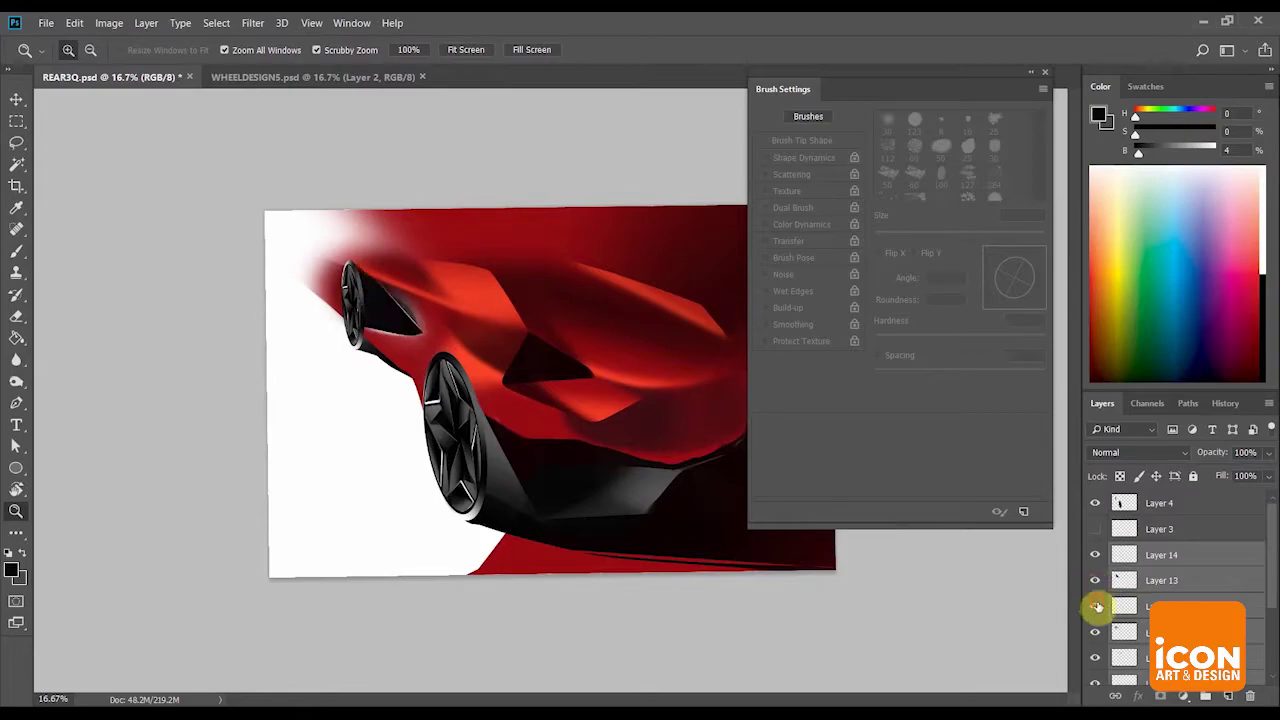
{"action": "left_click", "coordinate": [1116, 630]}
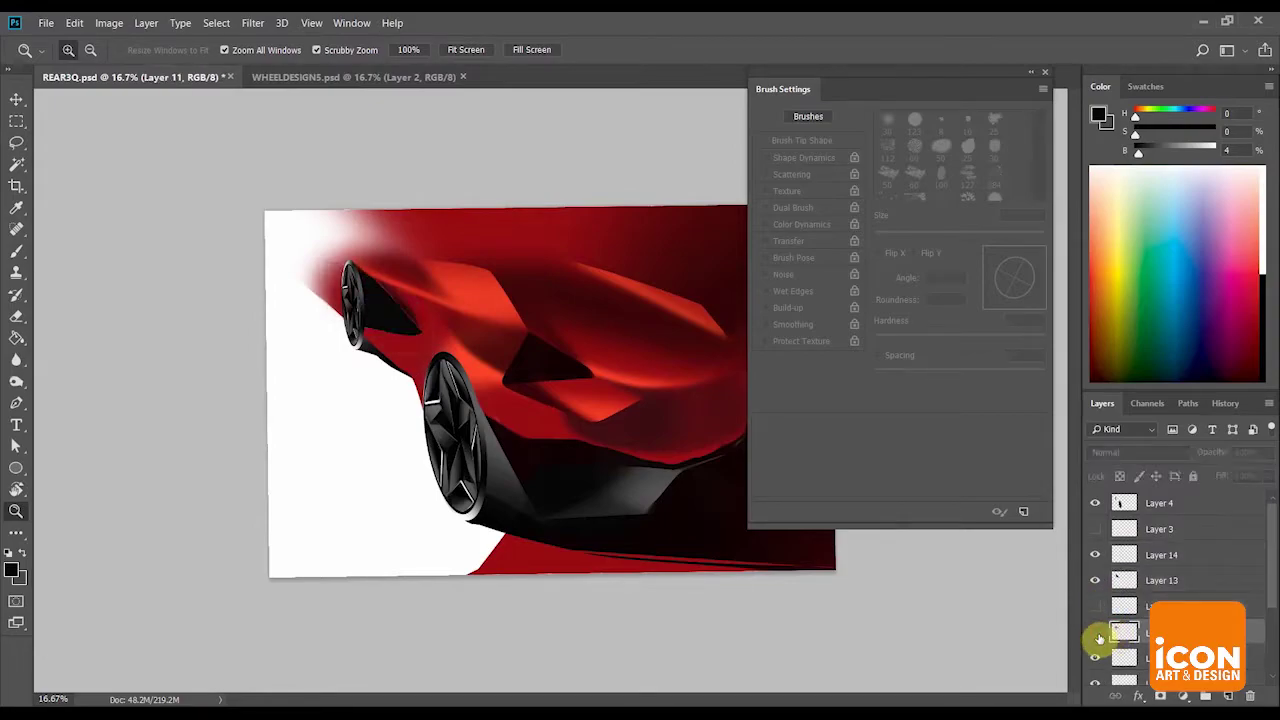
{"action": "left_click", "coordinate": [961, 617], "text": "alt"}
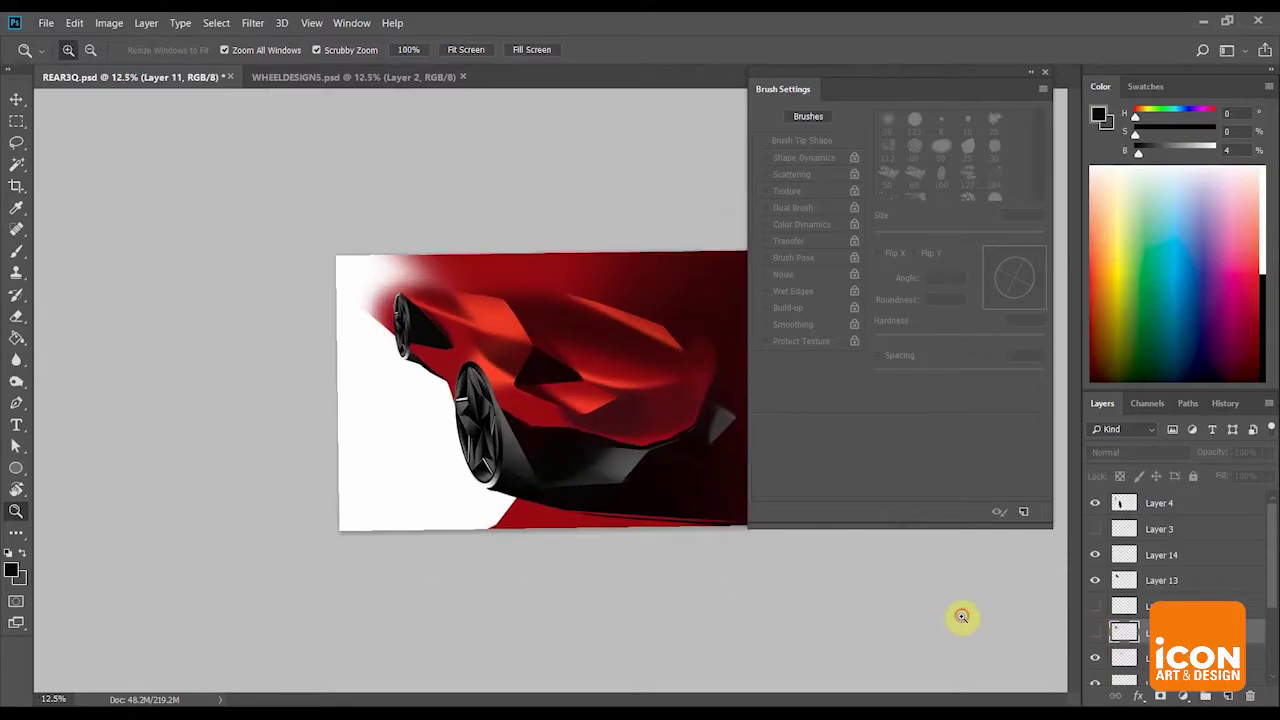
{"action": "left_click", "coordinate": [975, 613]}
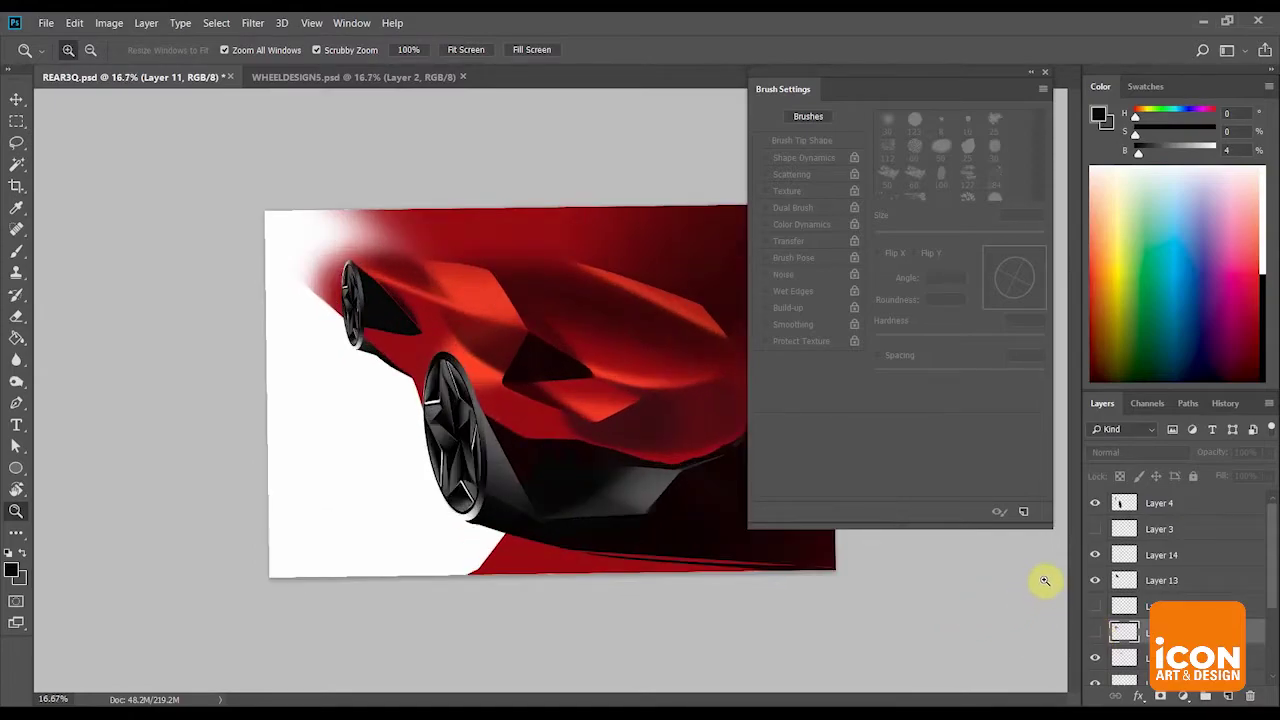
{"action": "left_click", "coordinate": [990, 593], "text": "alt"}
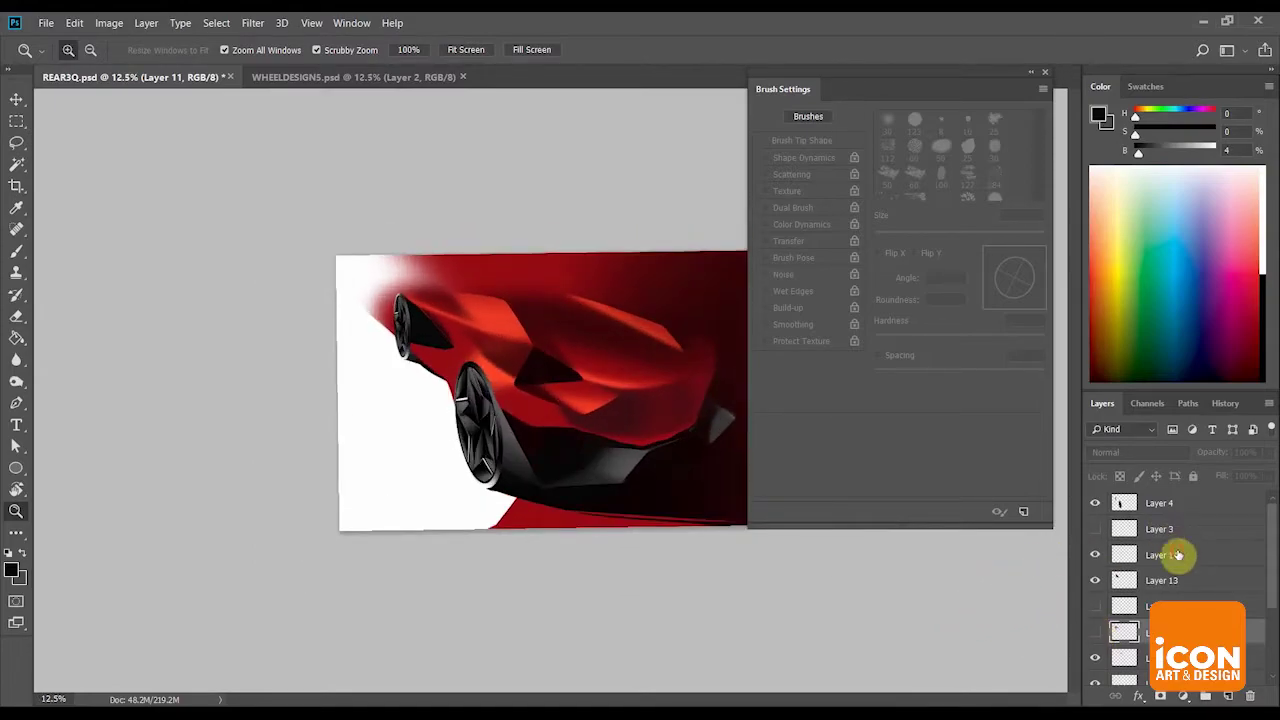
Delete Layers 12 and 11, merge Layer 10 down through the red base layer, and add an empty layer above the result.
{"action": "left_click", "coordinate": [1178, 555]}
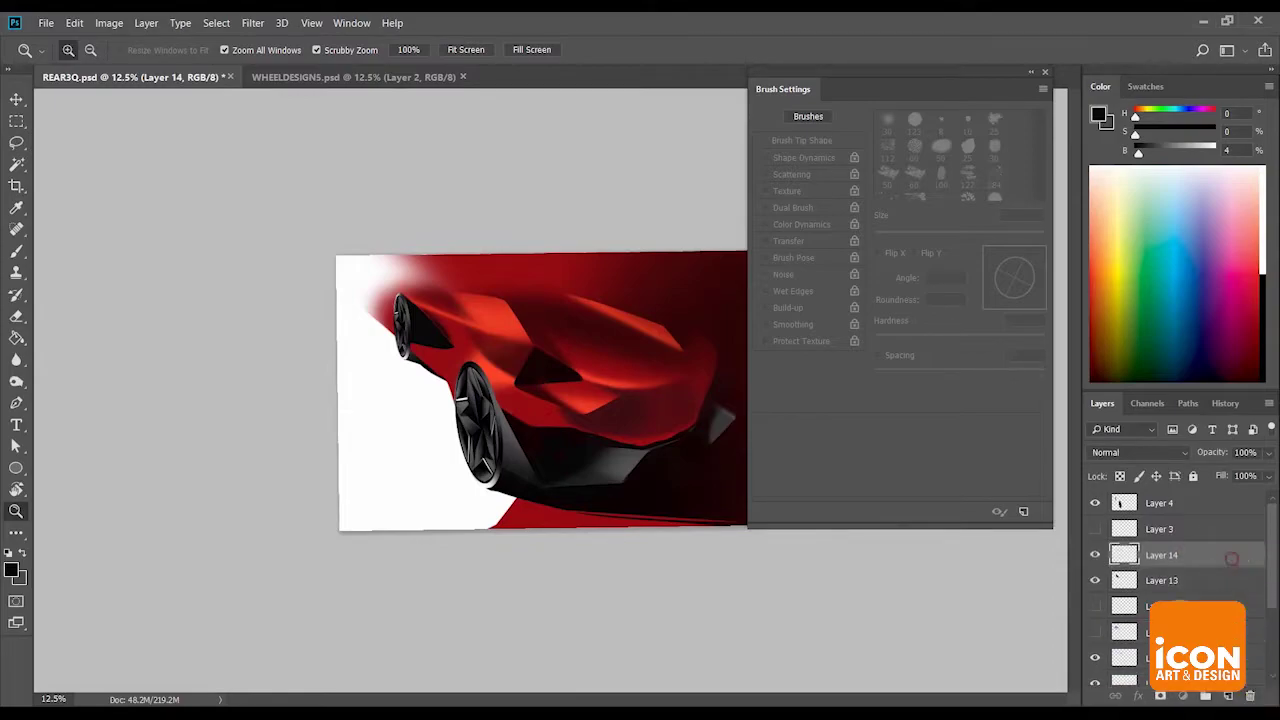
{"action": "left_click", "coordinate": [1125, 608]}
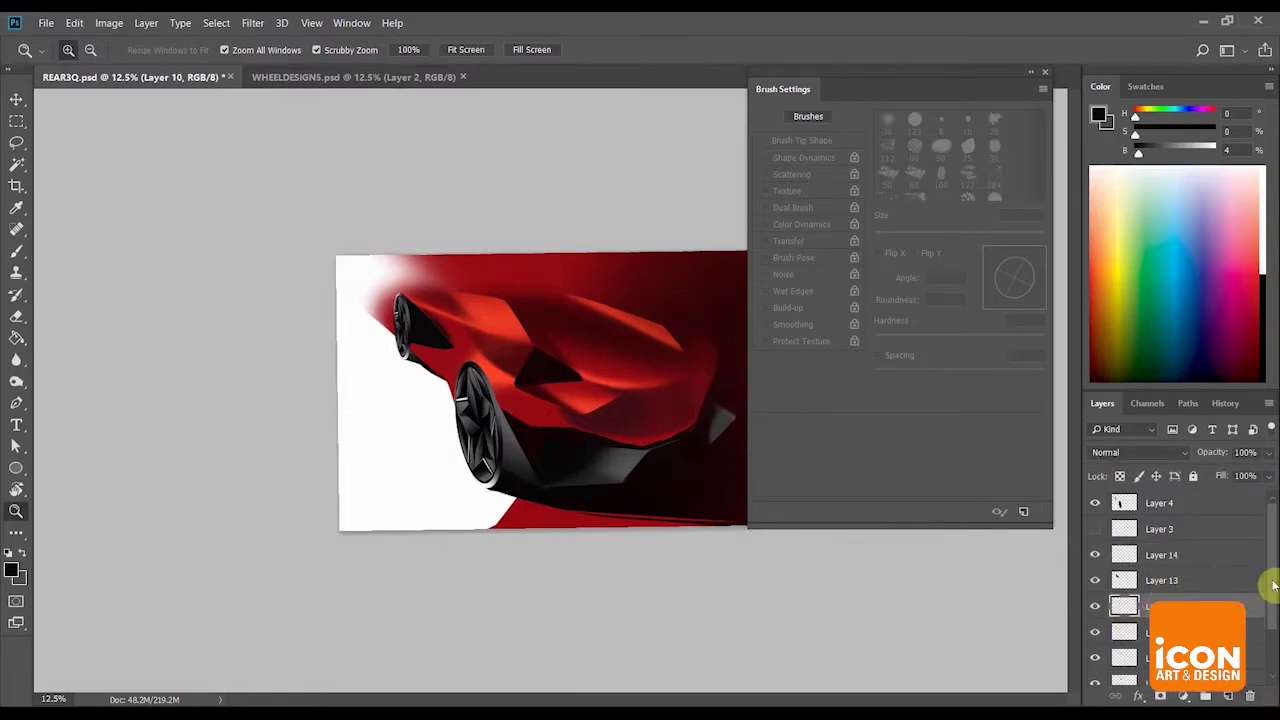
{"action": "left_click_drag", "start_coordinate": [1273, 586], "coordinate": [1273, 632]}
{"action": "left_click", "coordinate": [1190, 649], "text": "shift"}
{"action": "key", "text": "ctrl+e"}
On Layer 13, lasso the rear part of the dark side opening, trimming the selection so it curves in from the tip.
{"action": "left_click_drag", "start_coordinate": [421, 325], "coordinate": [540, 399]}
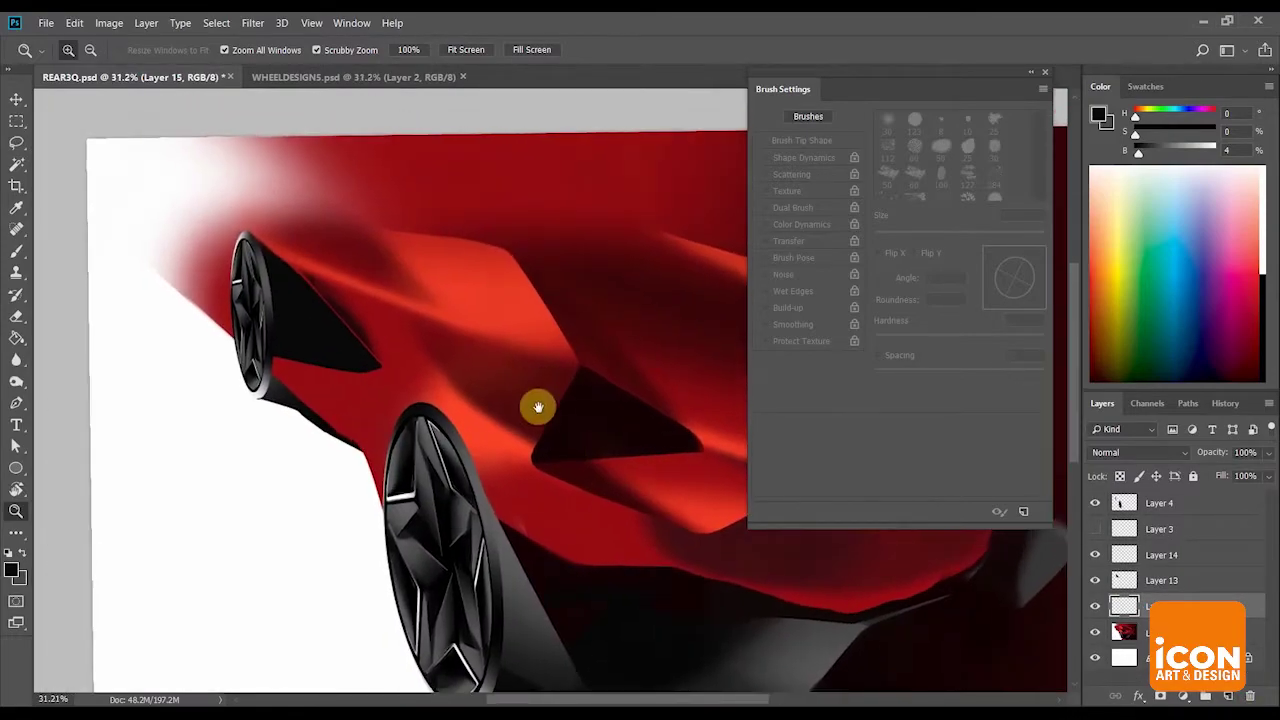
{"action": "key", "text": "r"}
{"action": "left_click_drag", "start_coordinate": [591, 260], "coordinate": [590, 192]}
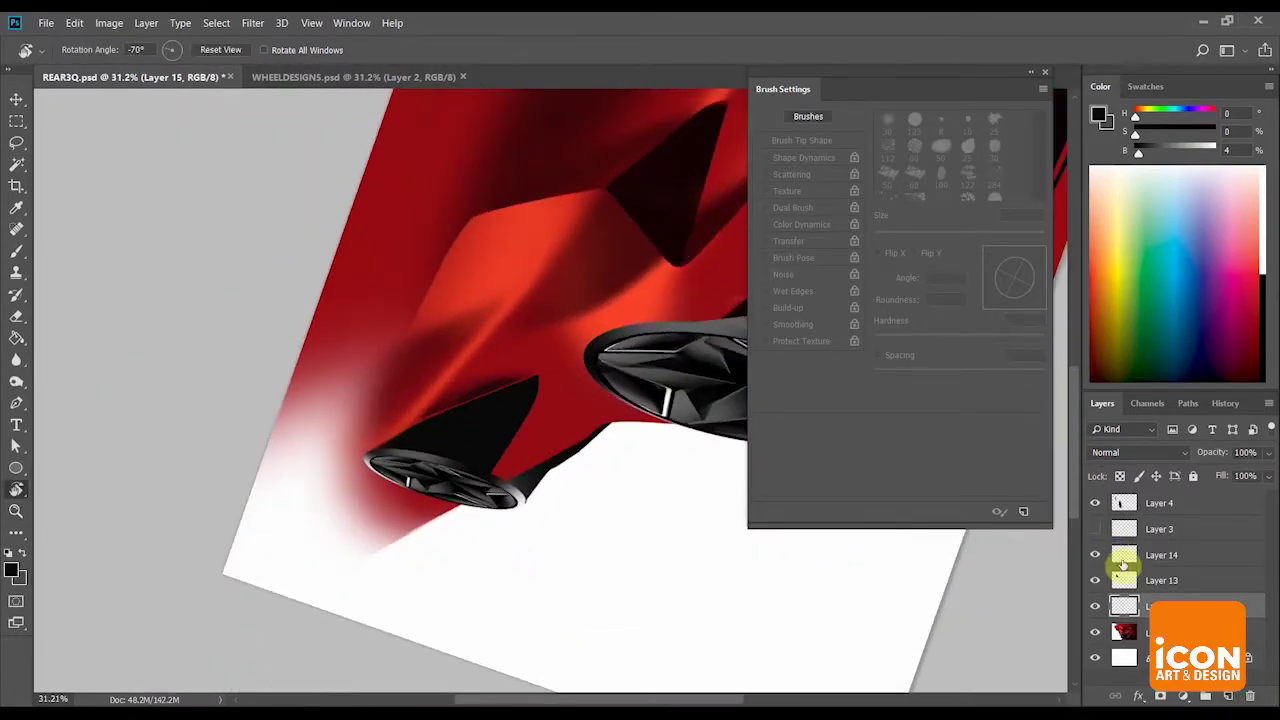
{"action": "left_click", "coordinate": [1123, 582]}
{"action": "scroll", "coordinate": [563, 414], "scroll_direction": "up", "scroll_amount": 3}
{"action": "key", "text": "l"}
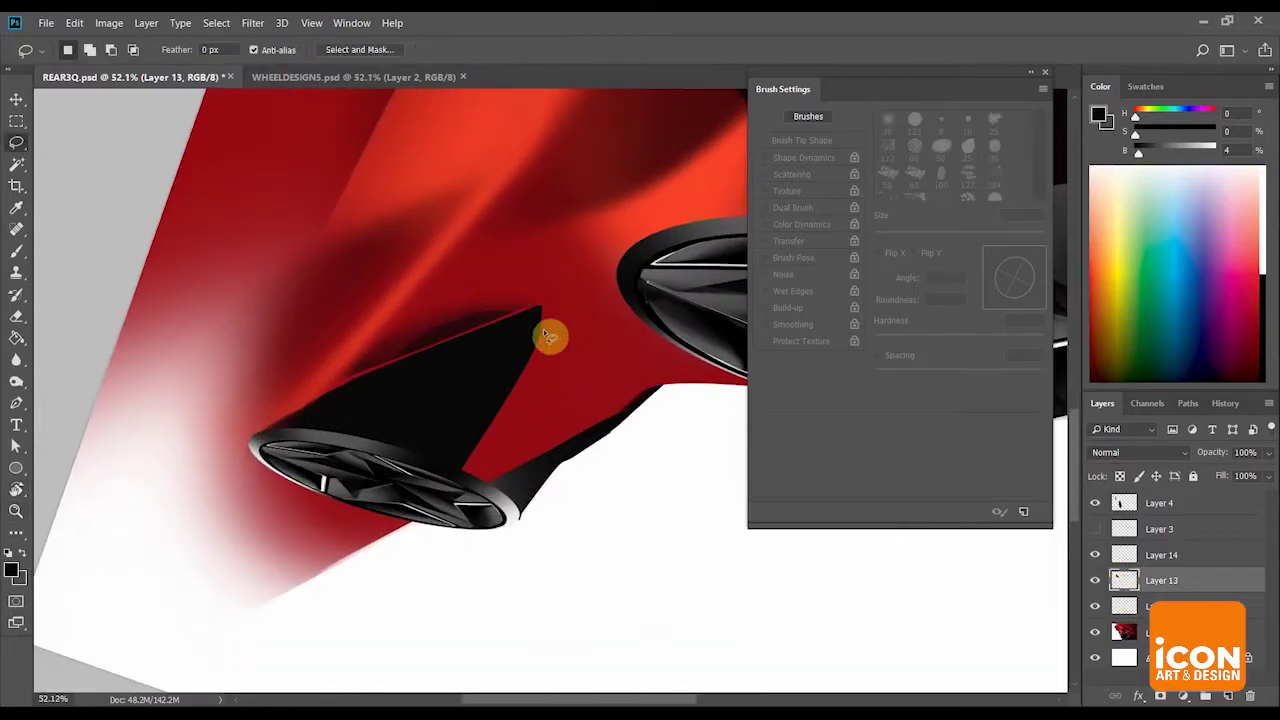
{"action": "mouse_move", "coordinate": [483, 252]}
{"action": "left_mouse_down"}
{"action": "mouse_move", "coordinate": [541, 312]}
{"action": "mouse_move", "coordinate": [523, 392]}
{"action": "mouse_move", "coordinate": [541, 175]}
{"action": "left_mouse_up"}
{"action": "key", "text": "z"}
{"action": "left_click_drag", "start_coordinate": [547, 371], "coordinate": [582, 403]}
{"action": "key", "text": "l"}
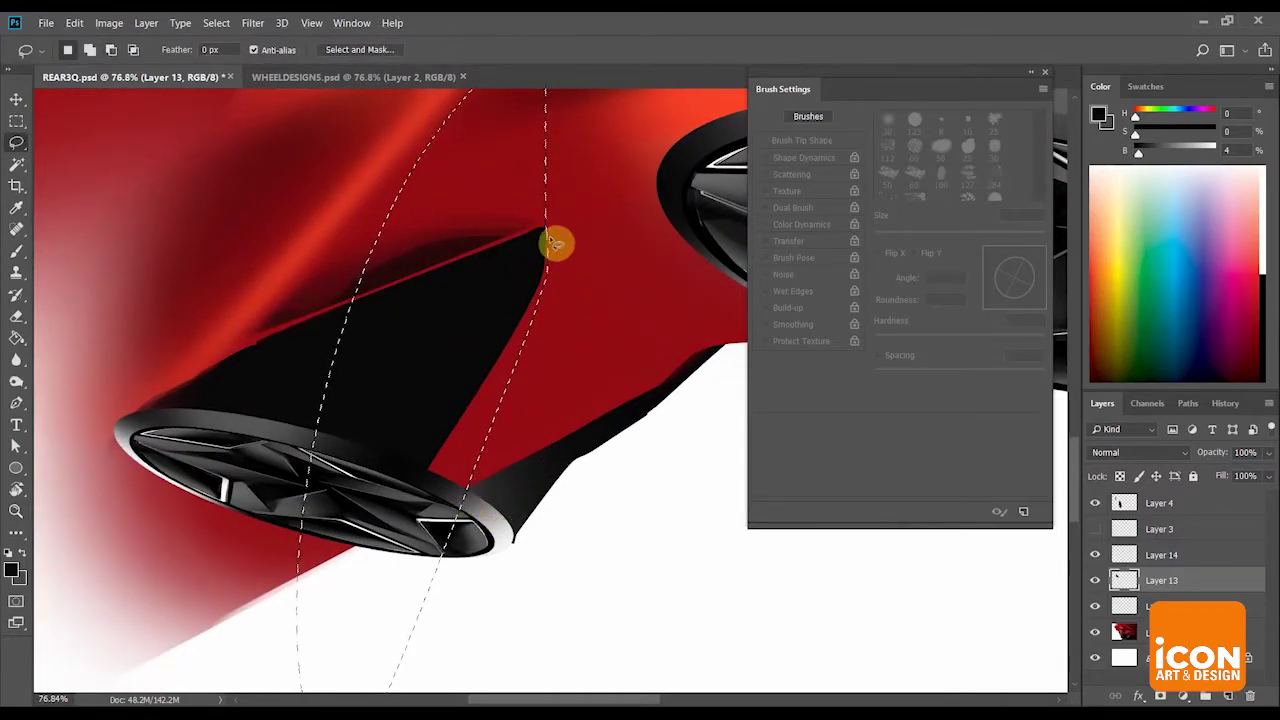
{"action": "mouse_move", "coordinate": [519, 239]}
{"action": "left_mouse_down"}
{"action": "mouse_move", "coordinate": [545, 228]}
{"action": "mouse_move", "coordinate": [608, 18]}
{"action": "mouse_move", "coordinate": [548, 226]}
{"action": "left_mouse_up"}
{"action": "mouse_move", "coordinate": [474, 256]}
{"action": "left_mouse_down"}
{"action": "mouse_move", "coordinate": [296, 555]}
{"action": "mouse_move", "coordinate": [405, 298]}
{"action": "left_mouse_up"}
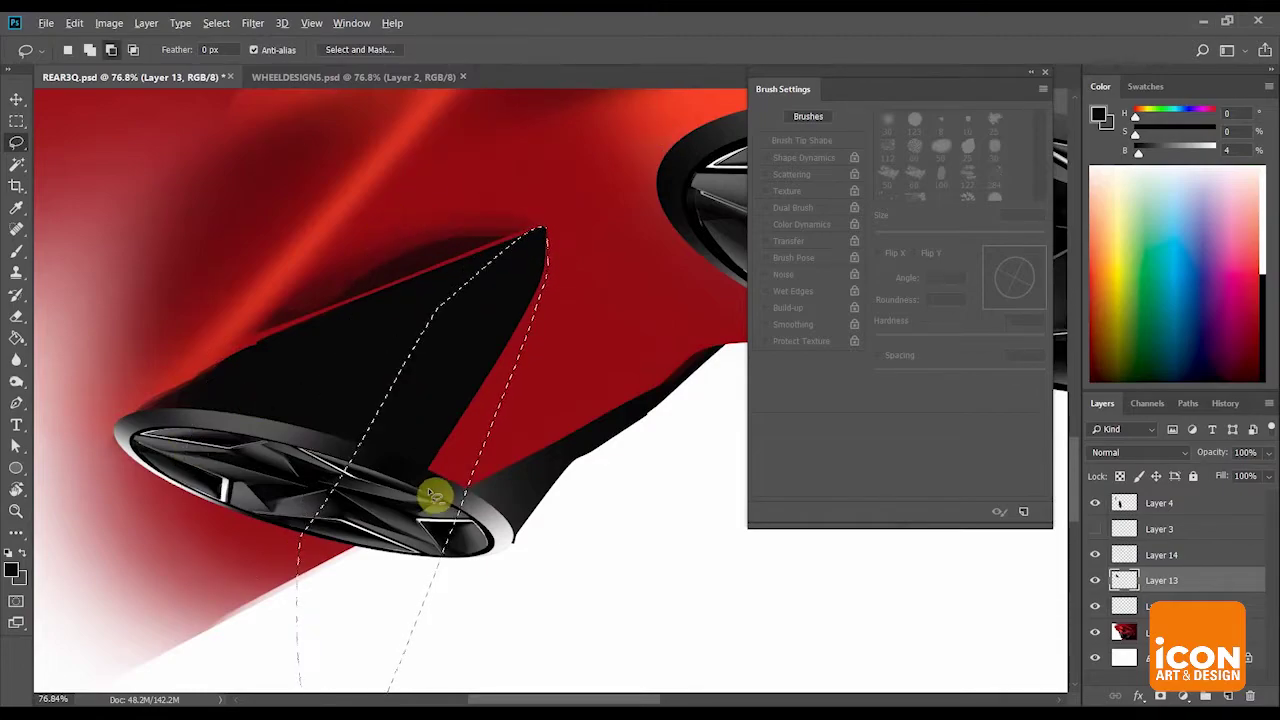
Paint black inside the selection to round out the opening's lower edge and clear the selection.
{"action": "key", "text": "r"}
{"action": "mouse_move", "coordinate": [558, 231]}
{"action": "left_mouse_down"}
{"action": "mouse_move", "coordinate": [646, 183]}
{"action": "mouse_move", "coordinate": [654, 271]}
{"action": "left_mouse_up"}
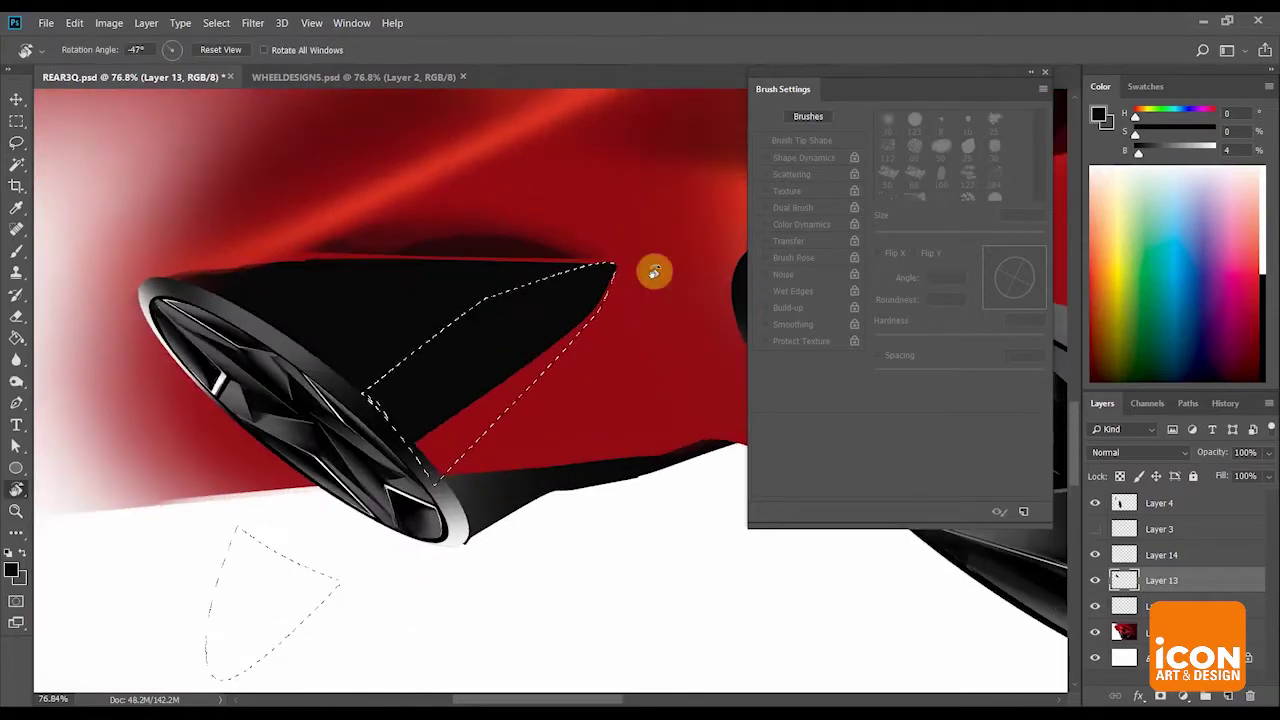
{"action": "key", "text": "b"}
{"action": "left_click_drag", "start_coordinate": [480, 417], "coordinate": [606, 272]}
{"action": "key", "text": "r"}
{"action": "mouse_move", "coordinate": [648, 203]}
{"action": "left_mouse_down"}
{"action": "mouse_move", "coordinate": [690, 258]}
{"action": "mouse_move", "coordinate": [680, 281]}
{"action": "mouse_move", "coordinate": [643, 269]}
{"action": "mouse_move", "coordinate": [663, 263]}
{"action": "mouse_move", "coordinate": [666, 293]}
{"action": "left_mouse_up"}
{"action": "key", "text": "ctrl+d"}
Examine the reshaped opening within the whole straightened illustration.
{"action": "key", "text": "z"}
{"action": "key", "text": "l"}
{"action": "key", "text": "ctrl+minus"}
{"action": "key", "text": "ctrl+minus"}
{"action": "key", "text": "ctrl+minus"}
{"action": "key", "text": "r"}
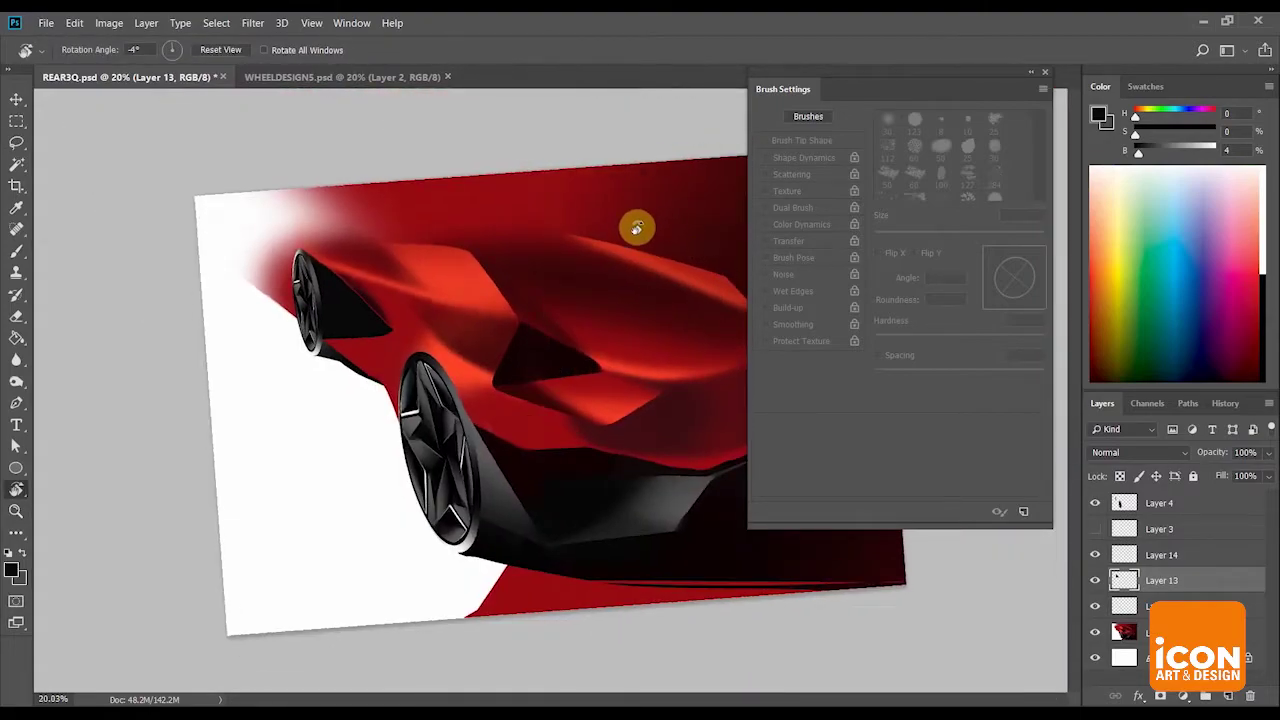
{"action": "key", "text": "z"}
{"action": "left_click_drag", "start_coordinate": [623, 320], "coordinate": [577, 304]}
{"action": "key", "text": "r"}
{"action": "left_click_drag", "start_coordinate": [637, 243], "coordinate": [642, 246]}
{"action": "key", "text": "z"}
{"action": "left_click_drag", "start_coordinate": [640, 243], "coordinate": [670, 254]}
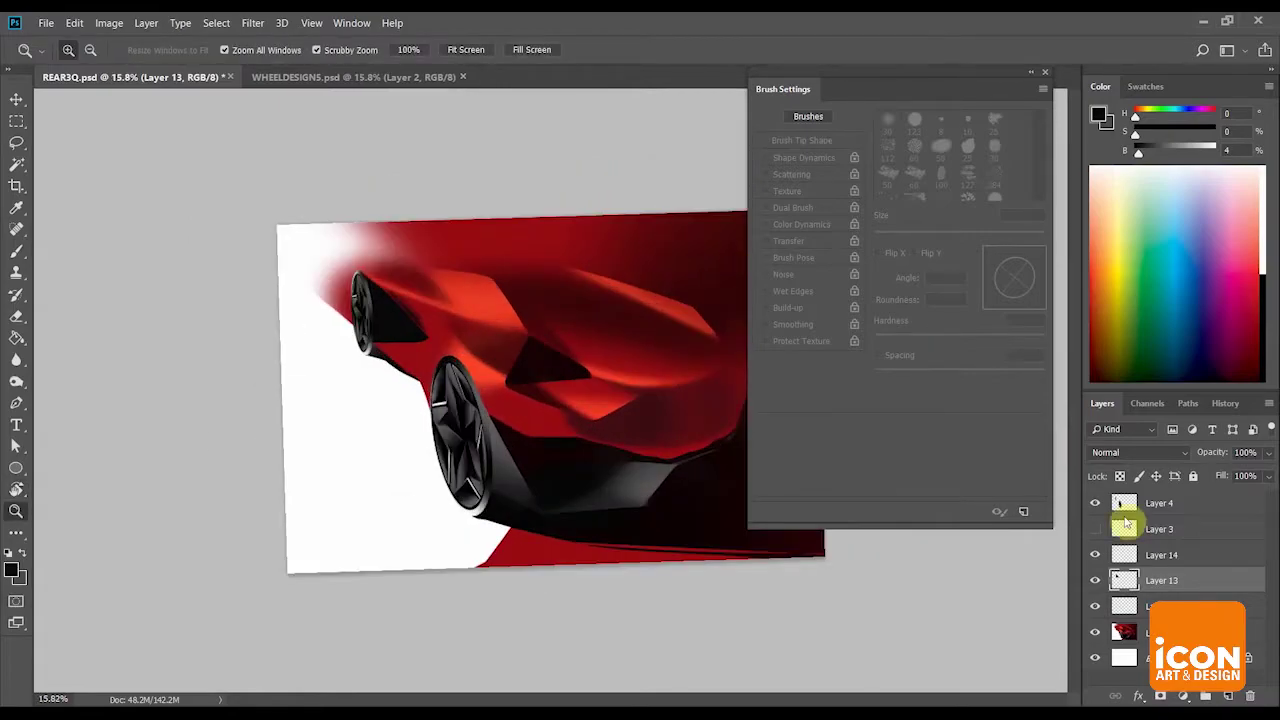
Add a new layer above Layer 13 and set up a brush in sampled dark red at 500 px and 59% hardness.
{"action": "left_click", "coordinate": [1227, 697]}
{"action": "left_click_drag", "start_coordinate": [392, 306], "coordinate": [457, 343]}
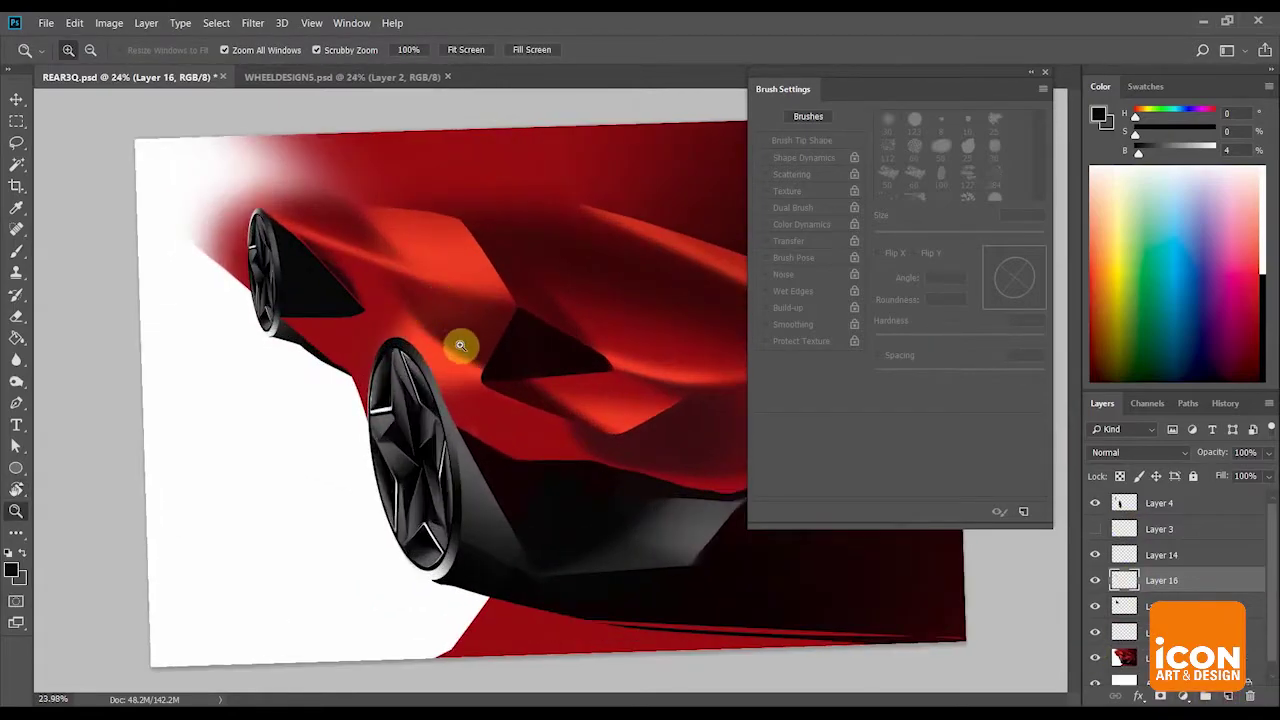
{"action": "key", "text": "b"}
{"action": "left_click", "coordinate": [354, 217], "text": "alt"}
{"action": "scroll", "coordinate": [375, 300], "scroll_direction": "up", "scroll_amount": 2}
{"action": "left_click_drag", "start_coordinate": [1044, 341], "coordinate": [985, 345]}
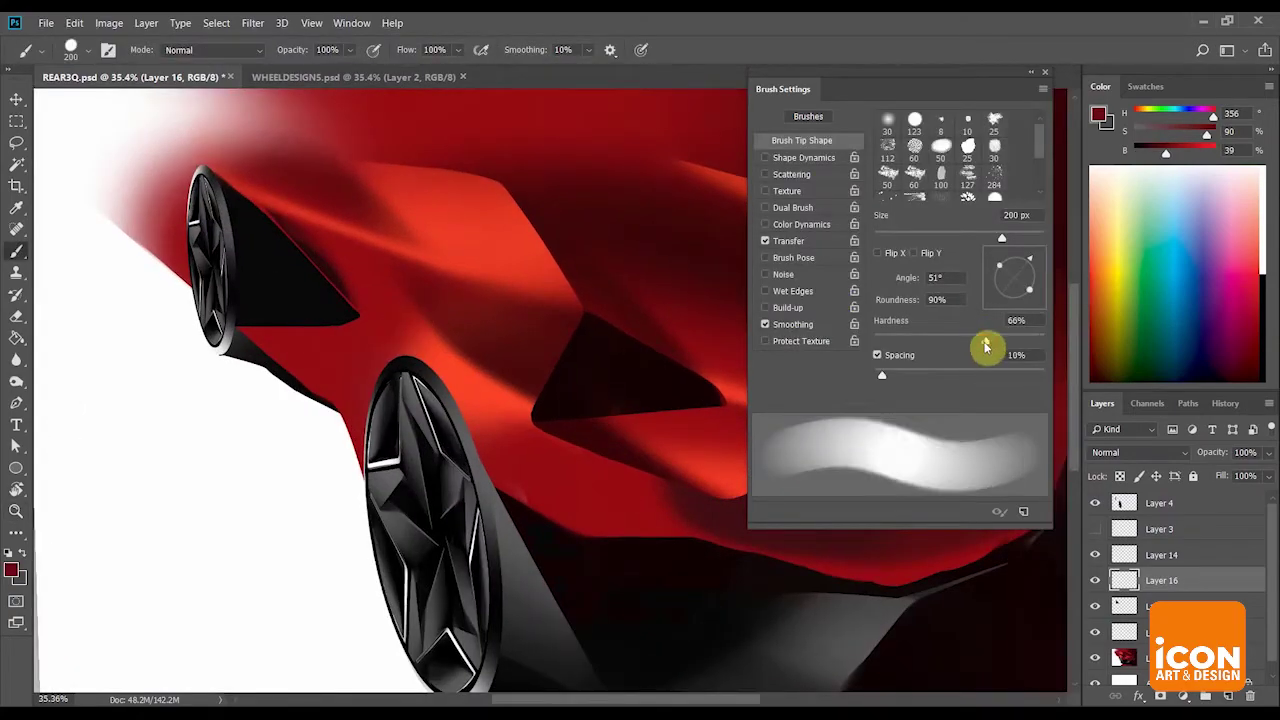
{"action": "key", "text": "bracketright"}
{"action": "key", "text": "bracketright"}
{"action": "key", "text": "bracketright"}
{"action": "key", "text": "bracketright"}
Move Layer 16 below Layer 13 and brush dark red shading onto the body side between the wheels.
{"action": "left_click_drag", "start_coordinate": [306, 346], "coordinate": [317, 377]}
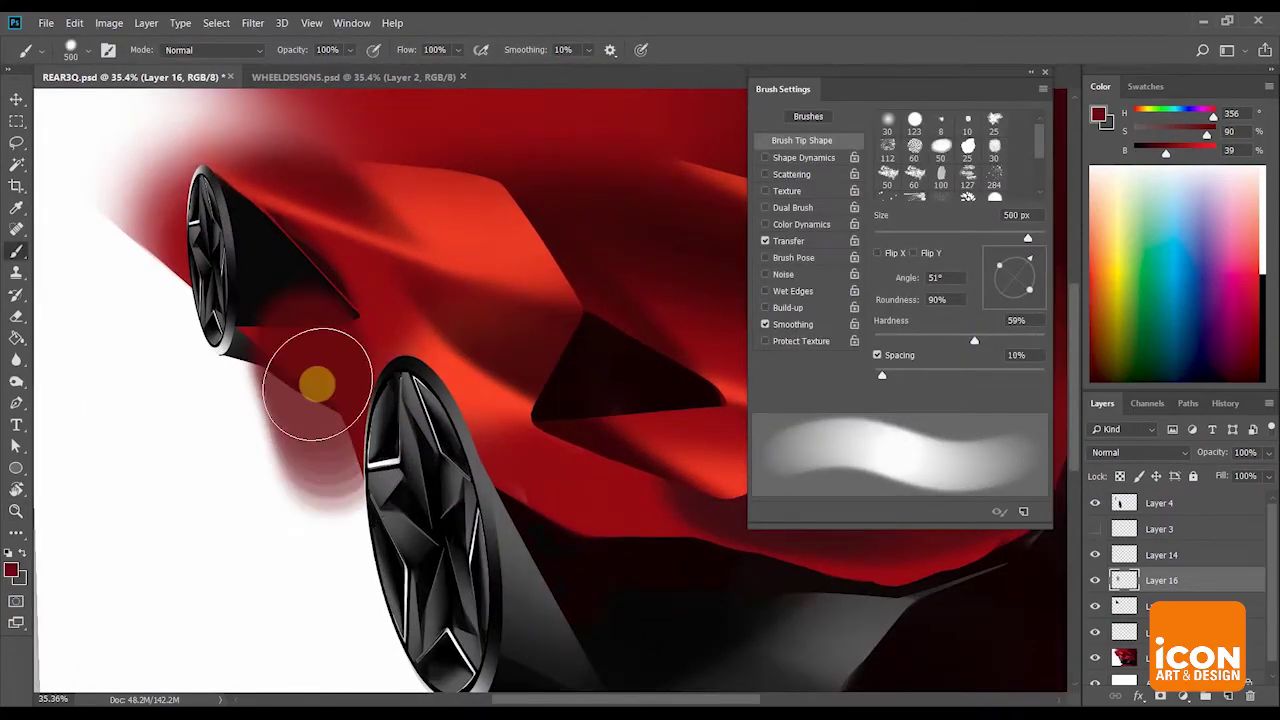
{"action": "key", "text": "ctrl+z"}
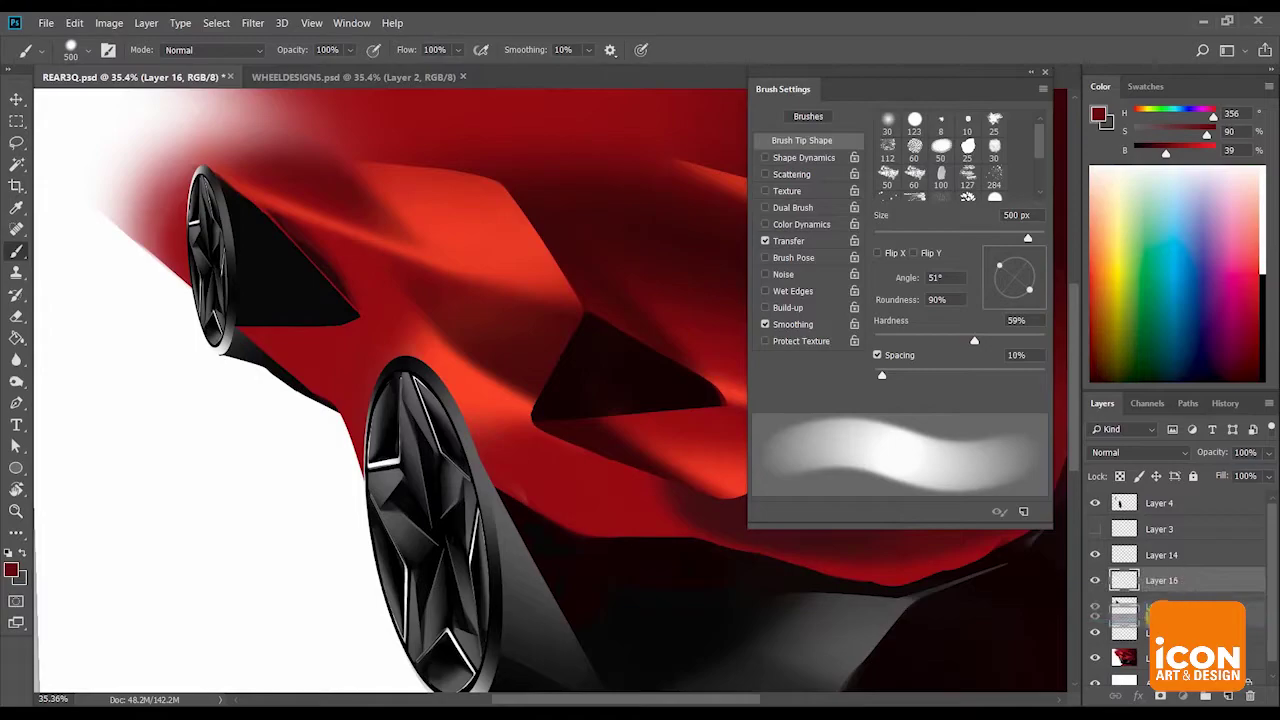
{"action": "left_click_drag", "start_coordinate": [1150, 617], "coordinate": [1150, 619]}
{"action": "mouse_move", "coordinate": [242, 370]}
{"action": "left_mouse_down"}
{"action": "mouse_move", "coordinate": [270, 353]}
{"action": "mouse_move", "coordinate": [302, 433]}
{"action": "mouse_move", "coordinate": [303, 366]}
{"action": "mouse_move", "coordinate": [315, 429]}
{"action": "mouse_move", "coordinate": [306, 344]}
{"action": "mouse_move", "coordinate": [375, 407]}
{"action": "left_mouse_up"}
Erase the dark red overspill beyond the lower body edge on Layer 16 with a smaller, harder eraser.
{"action": "key", "text": "r"}
{"action": "left_click_drag", "start_coordinate": [622, 250], "coordinate": [663, 334]}
{"action": "left_click_drag", "start_coordinate": [590, 120], "coordinate": [720, 390]}
{"action": "mouse_move", "coordinate": [598, 221]}
{"action": "left_mouse_down"}
{"action": "mouse_move", "coordinate": [574, 189]}
{"action": "mouse_move", "coordinate": [585, 179]}
{"action": "left_mouse_up"}
{"action": "key", "text": "e"}
{"action": "left_click", "coordinate": [997, 338]}
{"action": "left_click_drag", "start_coordinate": [1016, 342], "coordinate": [1190, 350]}
{"action": "key", "text": "bracketleft"}
{"action": "key", "text": "bracketleft"}
{"action": "mouse_move", "coordinate": [451, 388]}
{"action": "left_mouse_down"}
{"action": "mouse_move", "coordinate": [522, 220]}
{"action": "mouse_move", "coordinate": [383, 470]}
{"action": "mouse_move", "coordinate": [416, 250]}
{"action": "mouse_move", "coordinate": [430, 373]}
{"action": "mouse_move", "coordinate": [502, 198]}
{"action": "mouse_move", "coordinate": [454, 294]}
{"action": "mouse_move", "coordinate": [649, 293]}
{"action": "left_mouse_up"}
Lock Layer 16's transparent pixels and set the brush to the body's bright orange-red at 300 px and 49% hardness.
{"action": "key", "text": "r"}
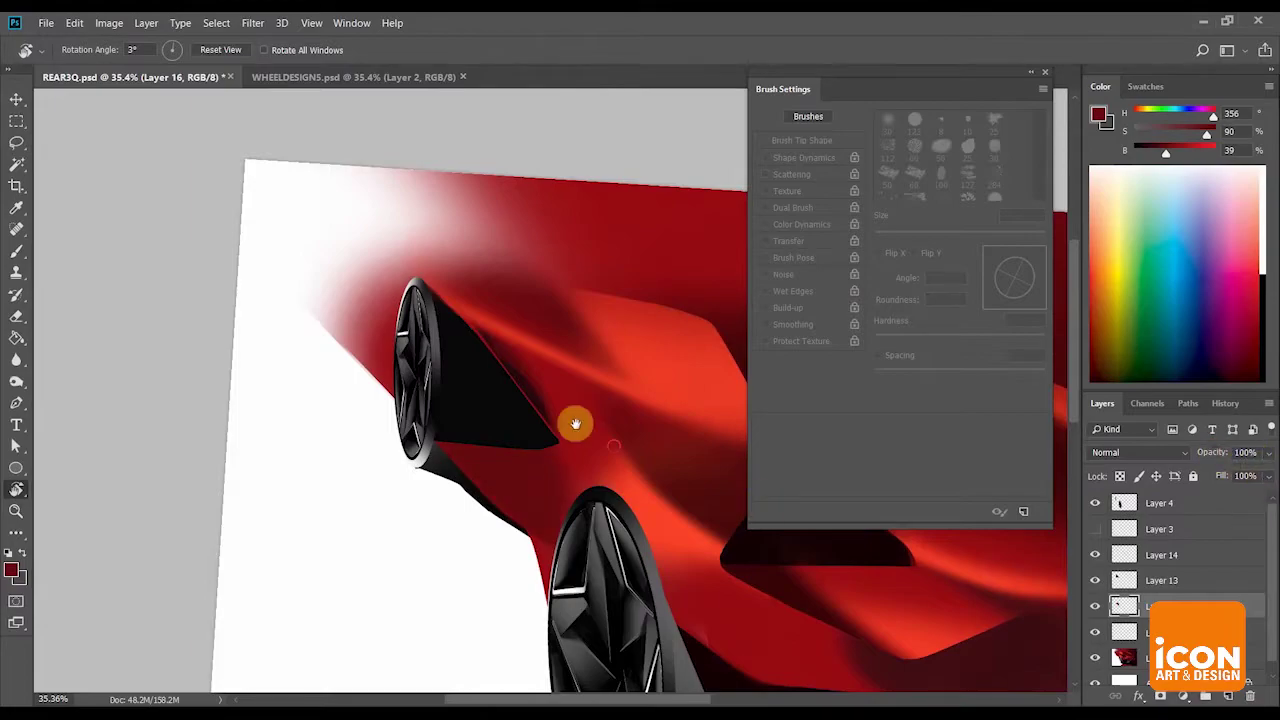
{"action": "left_click_drag", "start_coordinate": [575, 424], "coordinate": [471, 360]}
{"action": "key", "text": "b"}
{"action": "left_click", "coordinate": [346, 483], "text": "alt"}
{"action": "left_click", "coordinate": [577, 287], "text": "alt"}
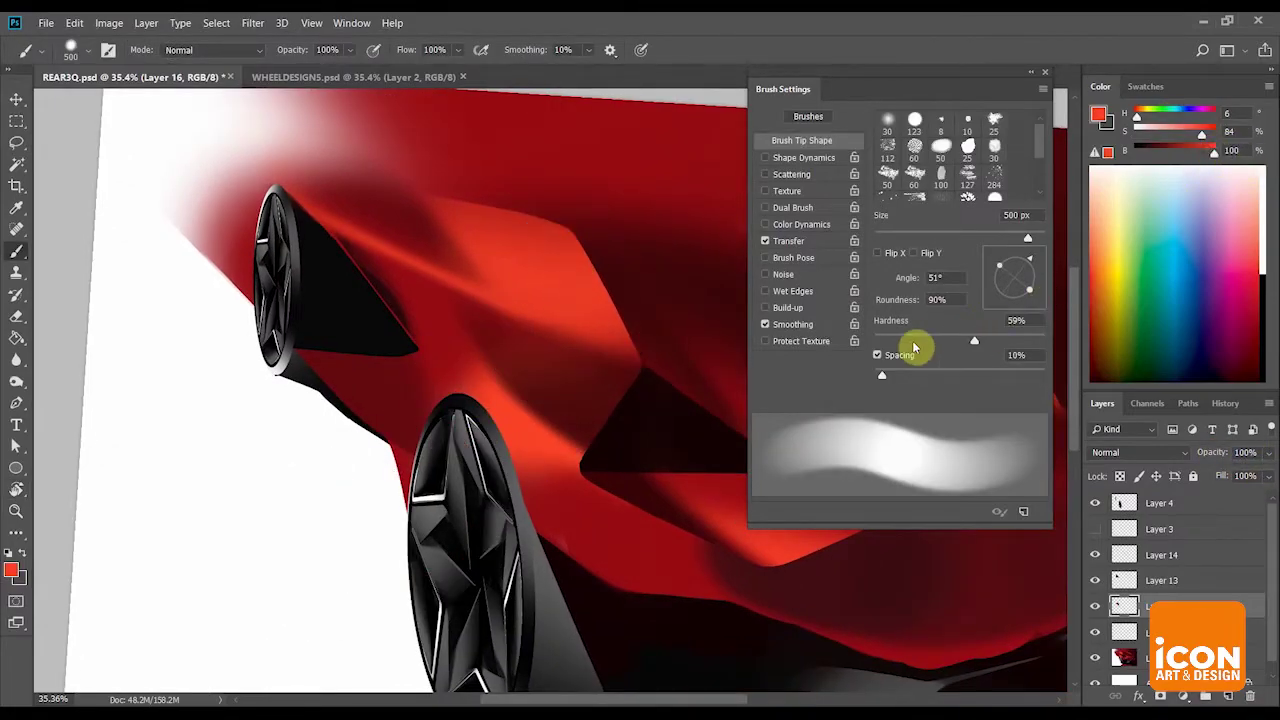
{"action": "left_click_drag", "start_coordinate": [445, 332], "coordinate": [468, 447]}
{"action": "key", "text": "ctrl+z"}
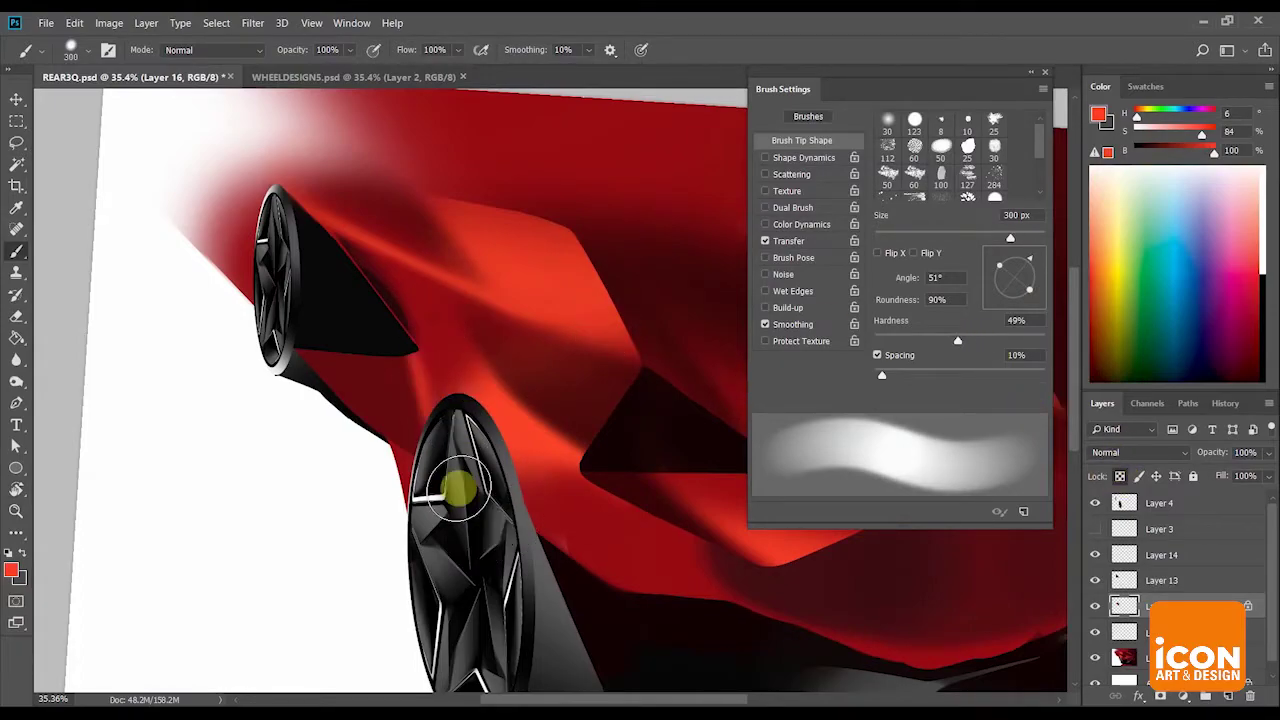
Brush an orange-red highlight onto the body side between the wheels, softening the brush to 0% hardness at 800 px.
{"action": "left_click_drag", "start_coordinate": [442, 342], "coordinate": [465, 629]}
{"action": "key", "text": "ctrl+z"}
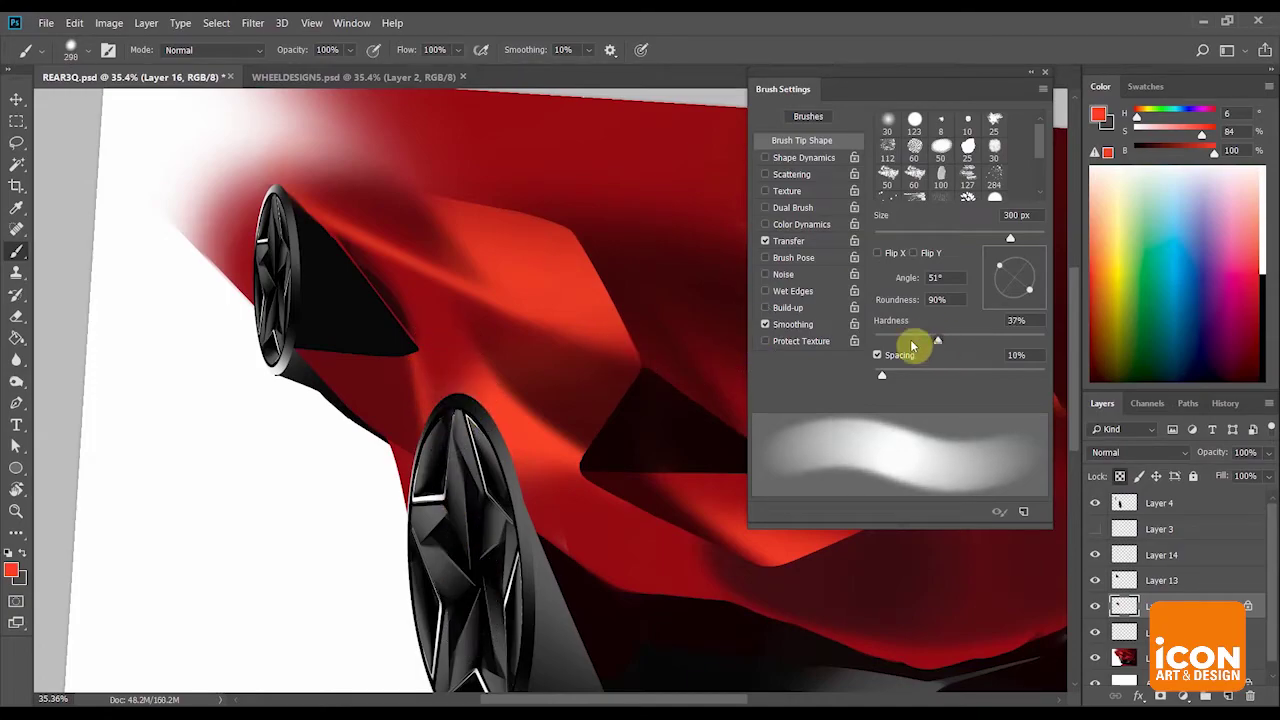
{"action": "mouse_move", "coordinate": [446, 374]}
{"action": "left_mouse_down"}
{"action": "mouse_move", "coordinate": [451, 339]}
{"action": "mouse_move", "coordinate": [447, 468]}
{"action": "mouse_move", "coordinate": [446, 328]}
{"action": "mouse_move", "coordinate": [483, 620]}
{"action": "mouse_move", "coordinate": [454, 437]}
{"action": "mouse_move", "coordinate": [466, 519]}
{"action": "mouse_move", "coordinate": [444, 454]}
{"action": "mouse_move", "coordinate": [449, 376]}
{"action": "mouse_move", "coordinate": [447, 637]}
{"action": "mouse_move", "coordinate": [464, 335]}
{"action": "mouse_move", "coordinate": [549, 343]}
{"action": "left_mouse_up"}
{"action": "left_click_drag", "start_coordinate": [913, 345], "coordinate": [874, 341]}
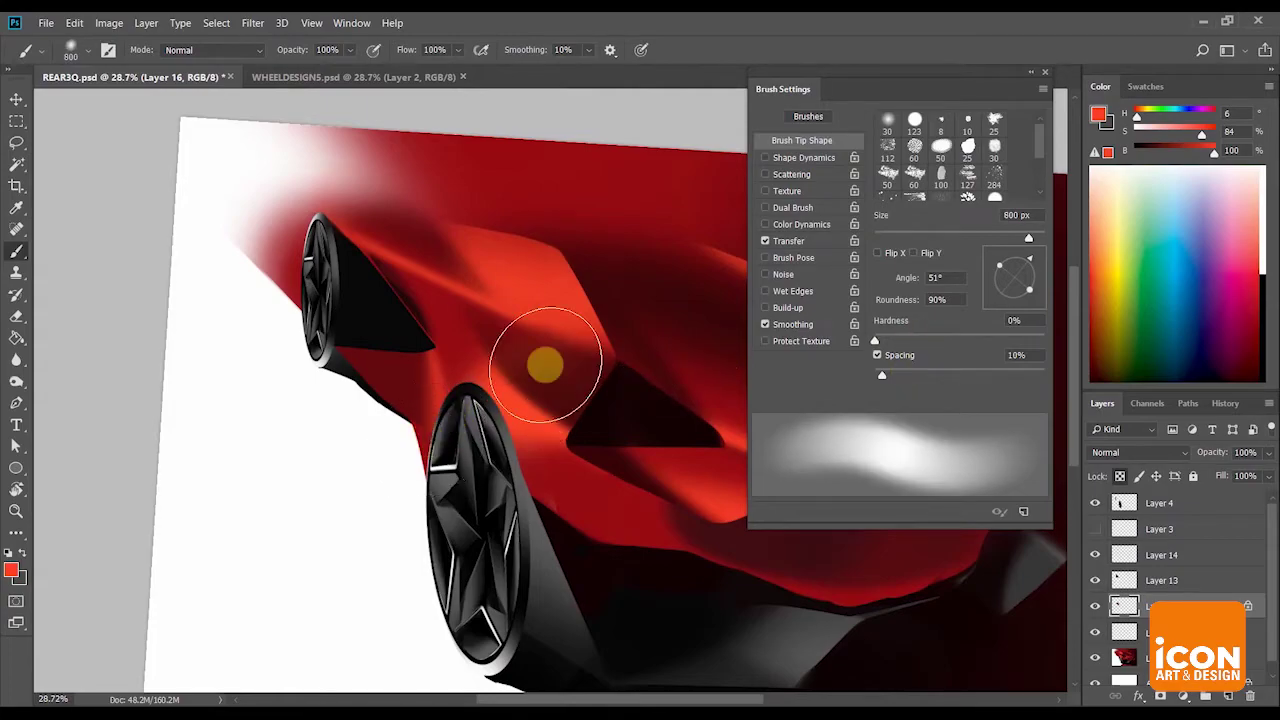
Straighten the view of the whole illustration and flip the canvas horizontally.
{"action": "key", "text": "r"}
{"action": "left_click_drag", "start_coordinate": [640, 247], "coordinate": [608, 244]}
{"action": "left_click_drag", "start_coordinate": [613, 262], "coordinate": [560, 260]}
{"action": "left_click_drag", "start_coordinate": [620, 217], "coordinate": [656, 239]}
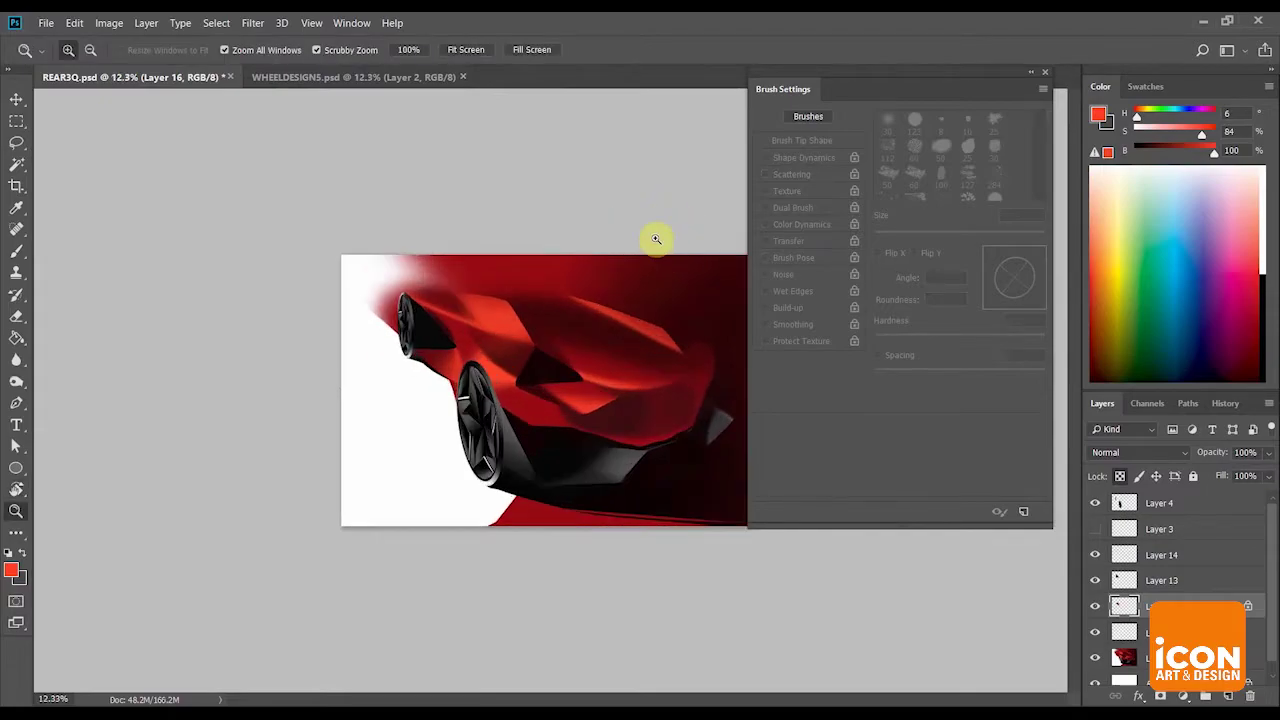
{"action": "left_click", "coordinate": [108, 22]}
{"action": "mouse_move", "coordinate": [200, 163]}
{"action": "left_click", "coordinate": [323, 237]}
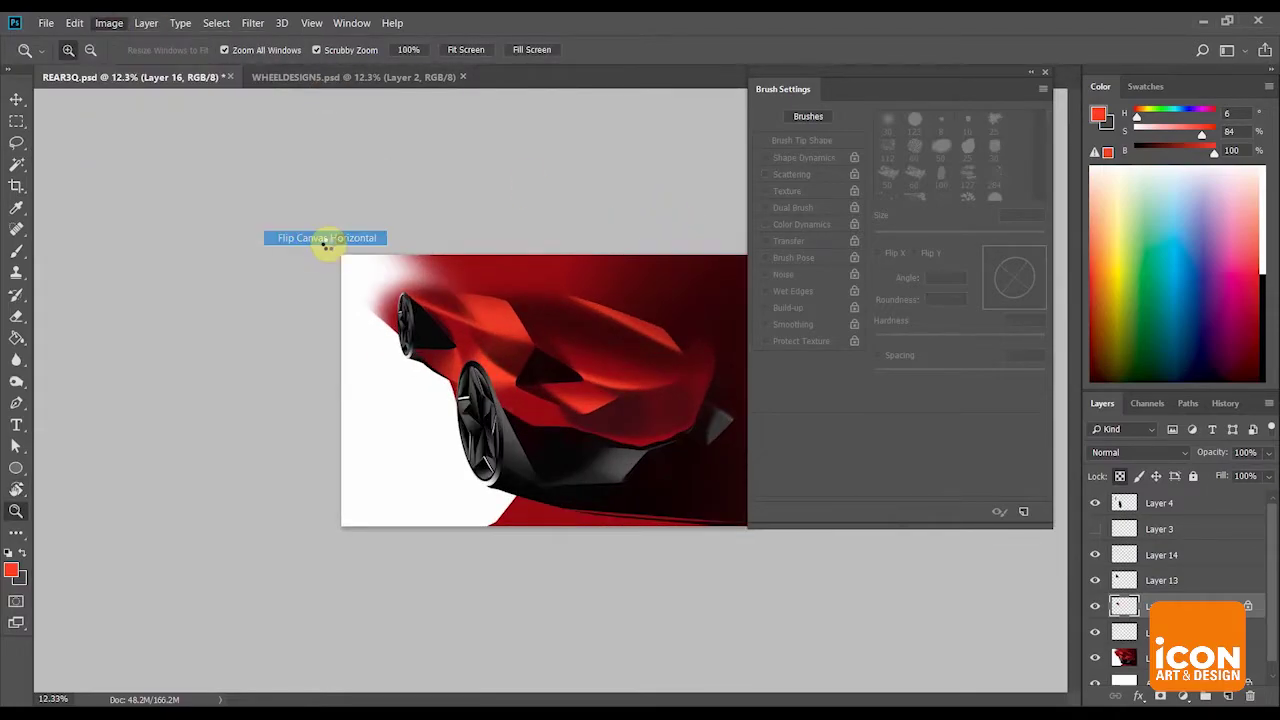
Compare the illustration in both directions by flipping the canvas back and mirroring it horizontally again.
{"action": "left_click_drag", "start_coordinate": [583, 274], "coordinate": [563, 282]}
{"action": "left_click_drag", "start_coordinate": [632, 222], "coordinate": [640, 227]}
{"action": "left_click_drag", "start_coordinate": [654, 314], "coordinate": [374, 377]}
{"action": "mouse_move", "coordinate": [596, 223]}
{"action": "left_mouse_down"}
{"action": "mouse_move", "coordinate": [563, 265]}
{"action": "mouse_move", "coordinate": [600, 266]}
{"action": "mouse_move", "coordinate": [586, 257]}
{"action": "mouse_move", "coordinate": [591, 197]}
{"action": "mouse_move", "coordinate": [622, 201]}
{"action": "mouse_move", "coordinate": [654, 143]}
{"action": "mouse_move", "coordinate": [677, 200]}
{"action": "mouse_move", "coordinate": [614, 240]}
{"action": "left_mouse_up"}
{"action": "key", "text": "z"}
{"action": "key", "text": "ctrl+shift+h"}
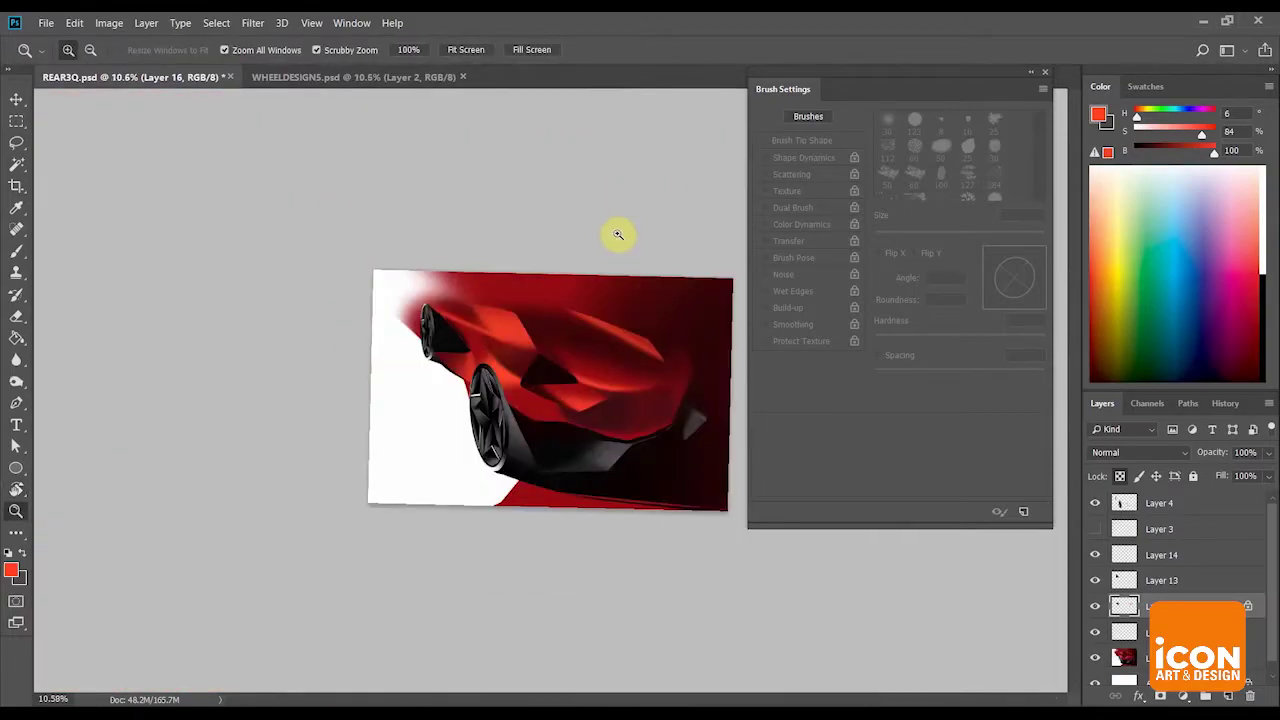
{"action": "key", "text": "ctrl+shift+h"}
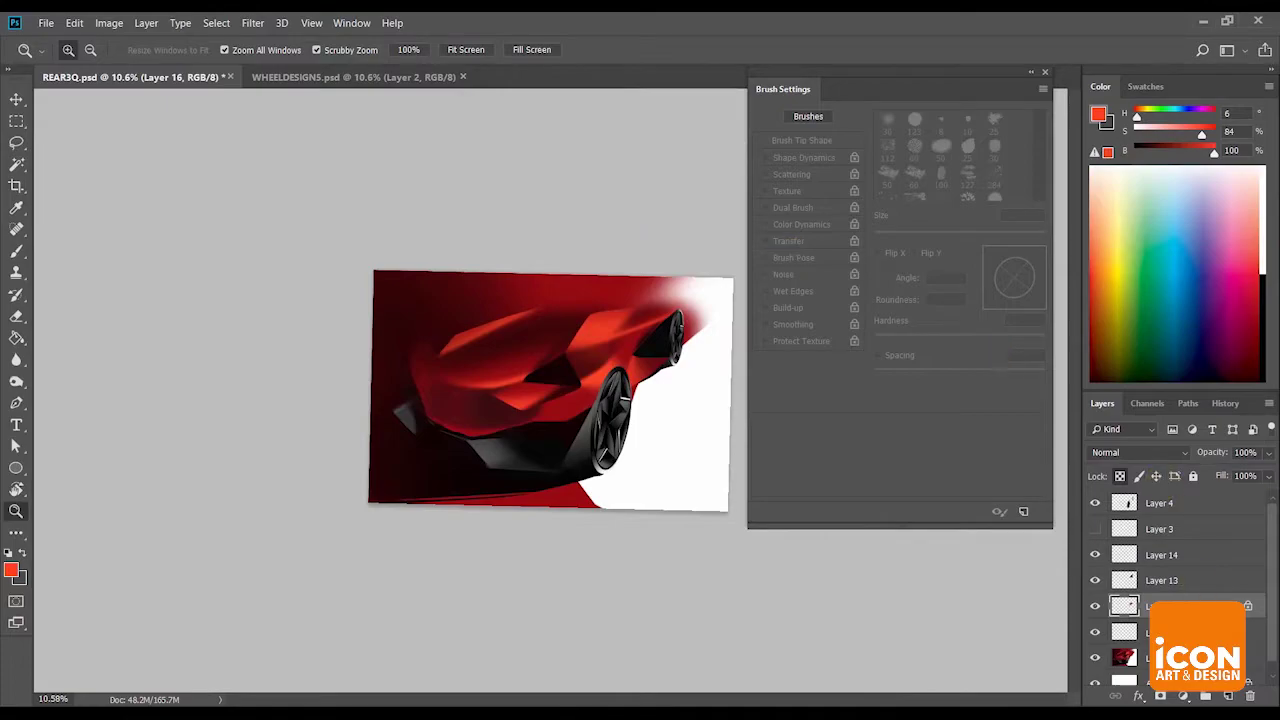
Add a new layer above Layer 16 and sample white from the background as the brush color.
{"action": "left_click", "coordinate": [1230, 698]}
{"action": "key", "text": "r"}
{"action": "left_click_drag", "start_coordinate": [643, 255], "coordinate": [606, 277]}
{"action": "key", "text": "z"}
{"action": "left_click_drag", "start_coordinate": [554, 367], "coordinate": [587, 367]}
{"action": "key", "text": "r"}
{"action": "left_click_drag", "start_coordinate": [678, 271], "coordinate": [686, 280]}
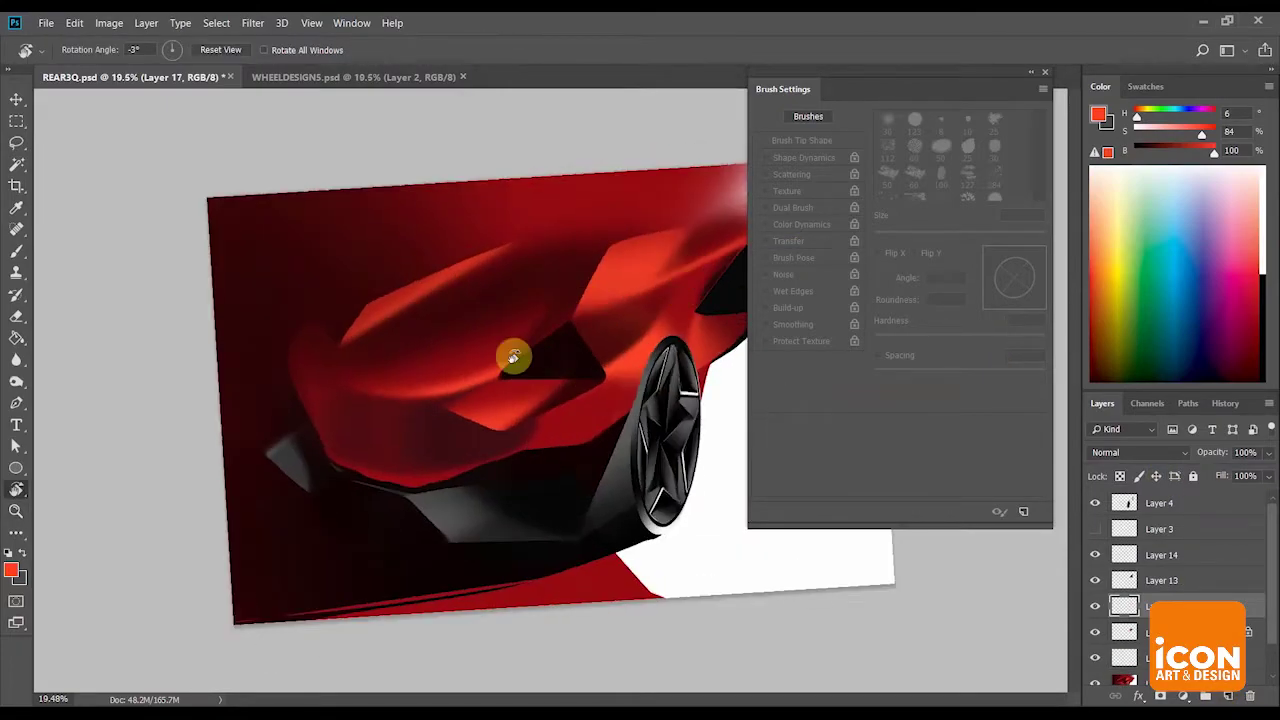
{"action": "key", "text": "z"}
{"action": "mouse_move", "coordinate": [566, 343]}
{"action": "left_mouse_down"}
{"action": "mouse_move", "coordinate": [591, 380]}
{"action": "mouse_move", "coordinate": [231, 380]}
{"action": "mouse_move", "coordinate": [249, 384]}
{"action": "left_mouse_up"}
{"action": "key", "text": "b"}
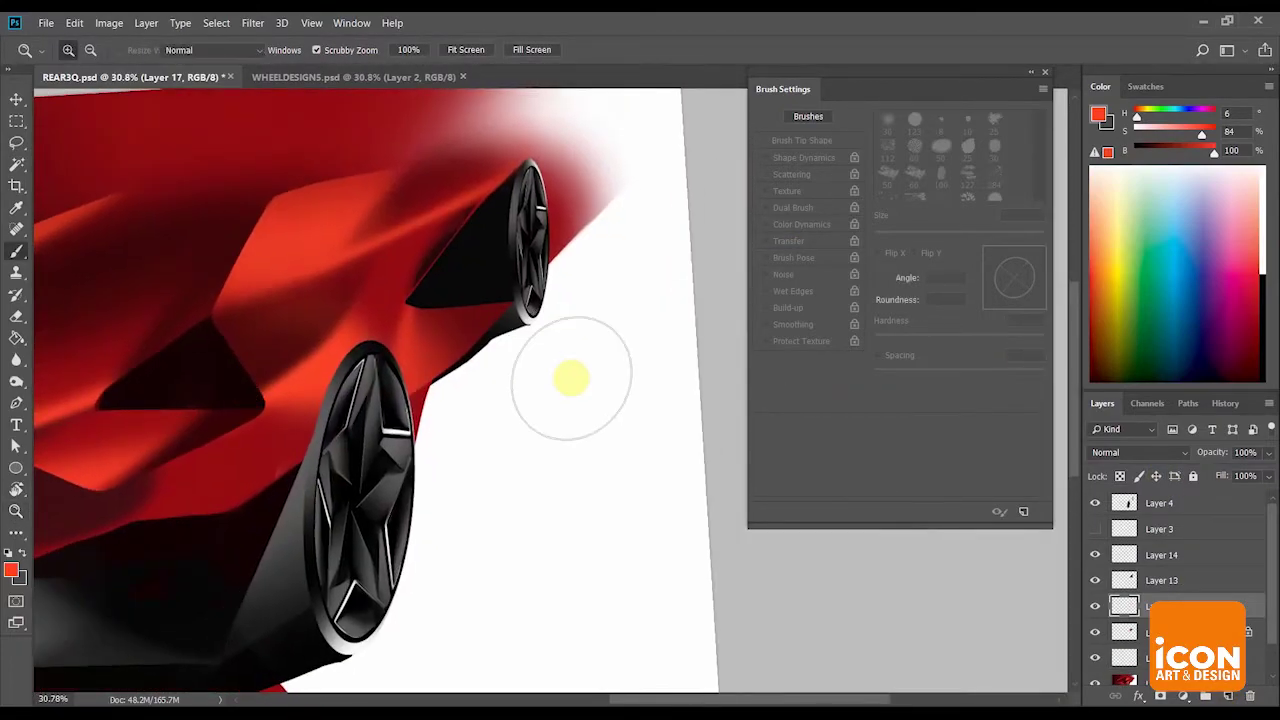
{"action": "left_click", "coordinate": [579, 400], "text": "alt"}
Move Layer 17 below Layer 16 and toggle Layer 16's visibility to check its shading.
{"action": "key", "text": "r"}
{"action": "left_click_drag", "start_coordinate": [645, 292], "coordinate": [588, 260]}
{"action": "left_click_drag", "start_coordinate": [1180, 614], "coordinate": [1178, 644]}
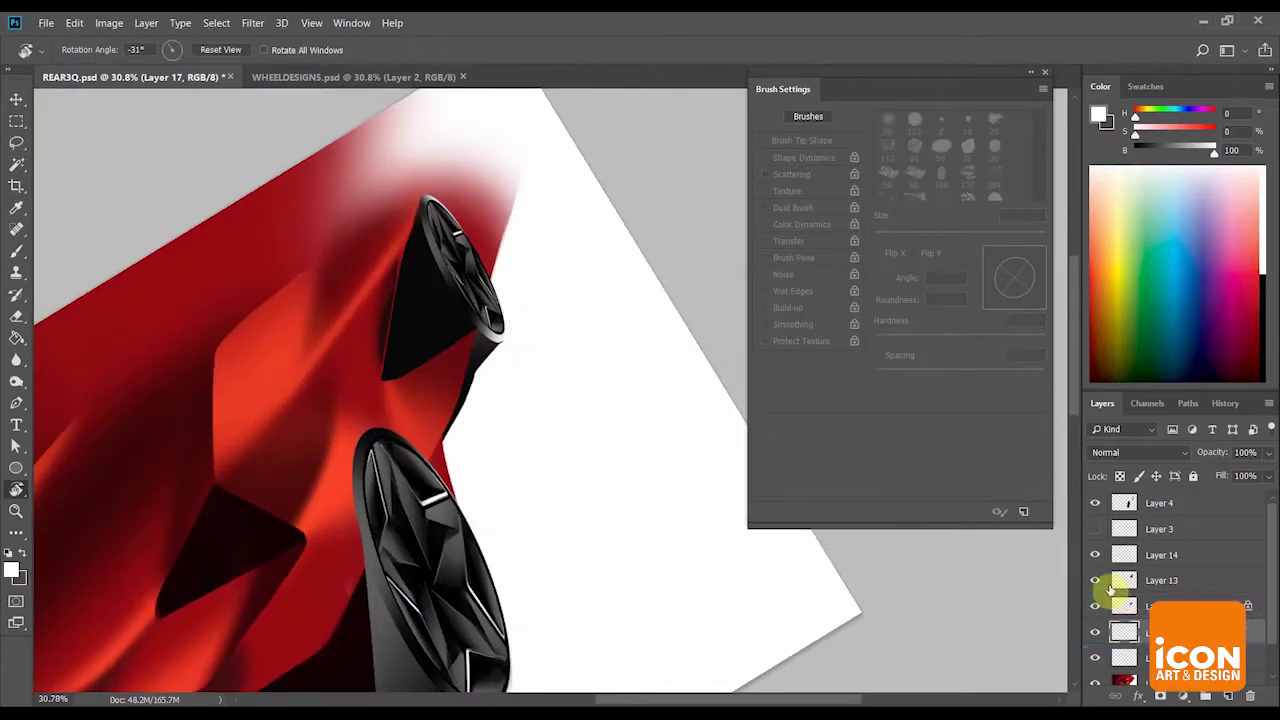
{"action": "left_click", "coordinate": [1093, 611]}
{"action": "left_click", "coordinate": [1093, 611]}
Paint a white reflection along the lower body edge between the wheels with a soft 300 px brush.
{"action": "key", "text": "z"}
{"action": "mouse_move", "coordinate": [474, 444]}
{"action": "left_mouse_down"}
{"action": "mouse_move", "coordinate": [534, 420]}
{"action": "mouse_move", "coordinate": [628, 440]}
{"action": "left_mouse_up"}
{"action": "key", "text": "b"}
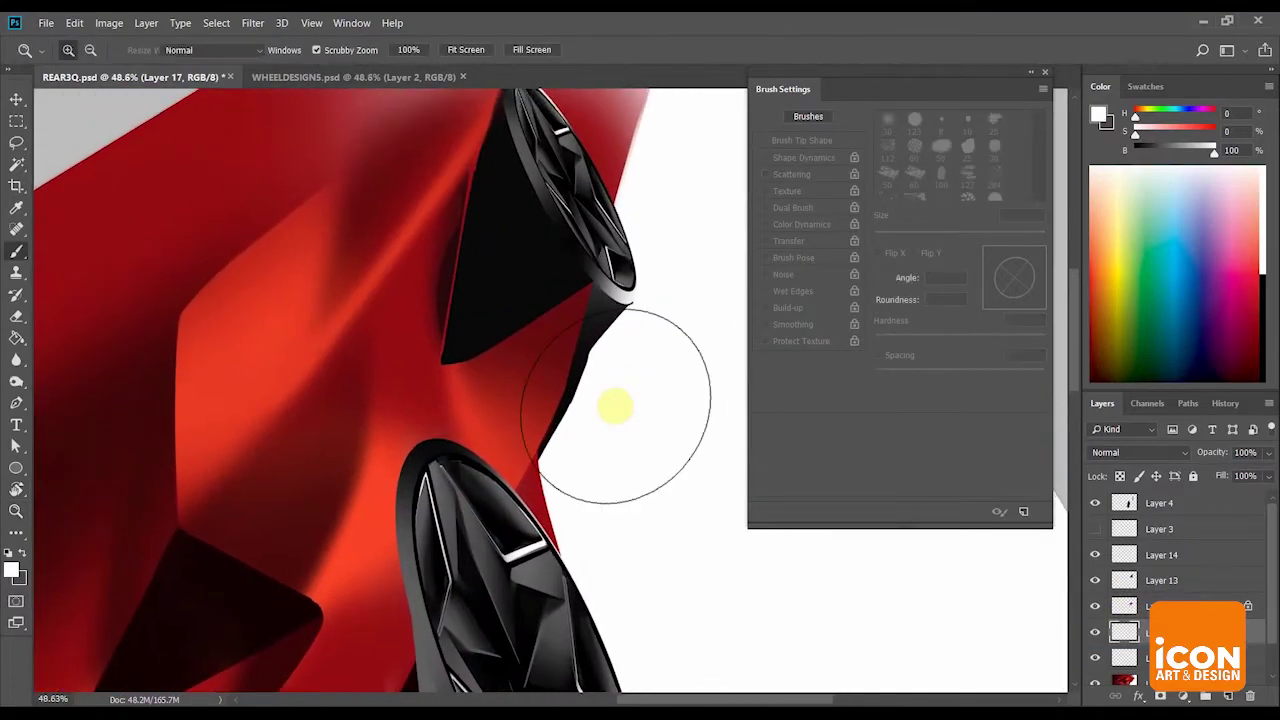
{"action": "key", "text": "bracketleft"}
{"action": "key", "text": "bracketleft"}
{"action": "key", "text": "bracketleft"}
{"action": "key", "text": "bracketleft"}
{"action": "key", "text": "bracketleft"}
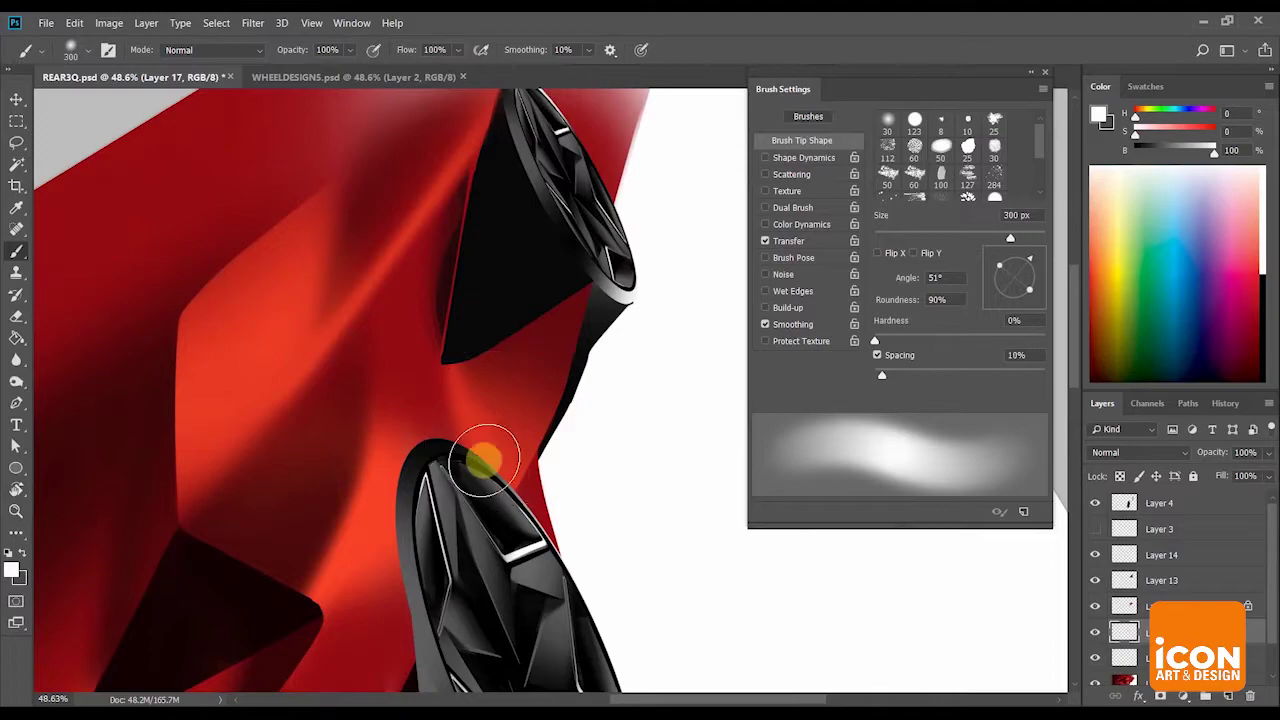
{"action": "left_click_drag", "start_coordinate": [614, 319], "coordinate": [520, 430]}
Trim the white reflection along the lower body edge between the wheels with a 200 px eraser at 100% hardness.
{"action": "key", "text": "r"}
{"action": "mouse_move", "coordinate": [641, 250]}
{"action": "left_mouse_down"}
{"action": "mouse_move", "coordinate": [637, 306]}
{"action": "mouse_move", "coordinate": [601, 342]}
{"action": "left_mouse_up"}
{"action": "left_click_drag", "start_coordinate": [674, 291], "coordinate": [636, 264]}
{"action": "key", "text": "e"}
{"action": "left_click_drag", "start_coordinate": [435, 397], "coordinate": [413, 489]}
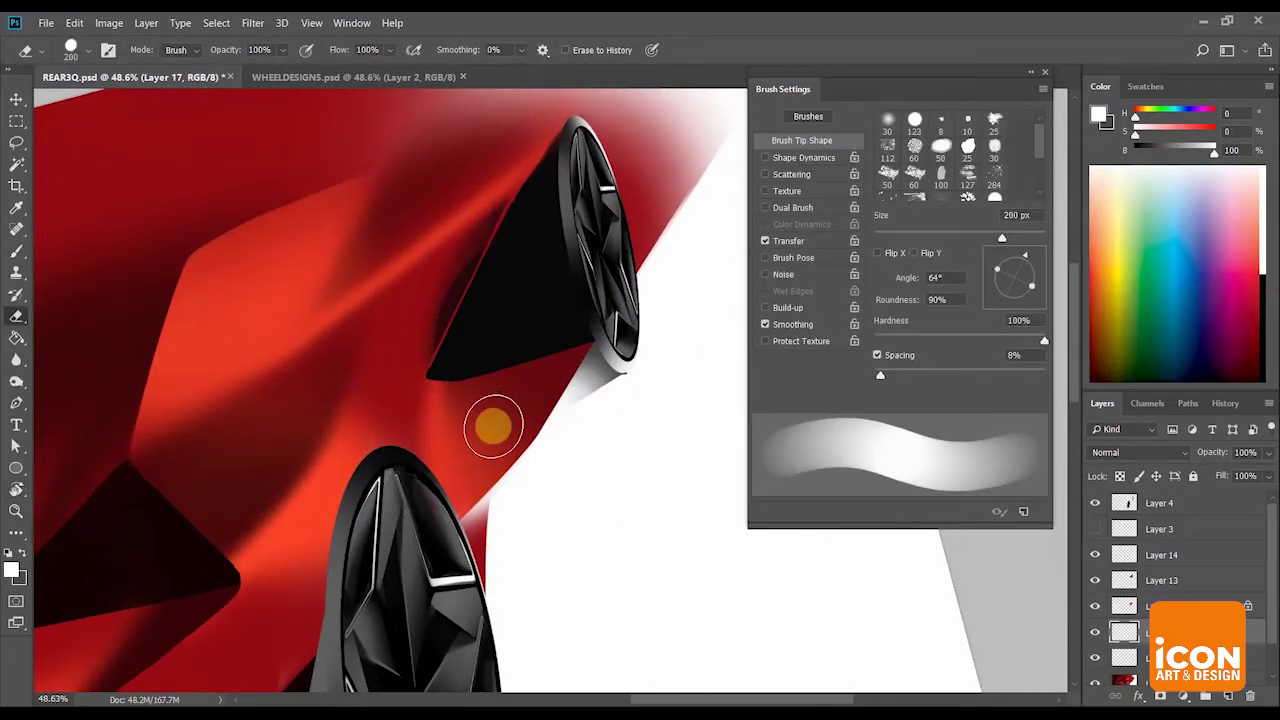
{"action": "left_click_drag", "start_coordinate": [520, 511], "coordinate": [626, 369]}
{"action": "key", "text": "ctrl+z"}
{"action": "left_click_drag", "start_coordinate": [514, 519], "coordinate": [672, 279]}
{"action": "mouse_move", "coordinate": [551, 483]}
{"action": "left_mouse_down"}
{"action": "mouse_move", "coordinate": [606, 354]}
{"action": "mouse_move", "coordinate": [540, 489]}
{"action": "mouse_move", "coordinate": [666, 263]}
{"action": "mouse_move", "coordinate": [560, 463]}
{"action": "mouse_move", "coordinate": [620, 350]}
{"action": "left_mouse_up"}
Paint a white reflection beside the black area behind the front wheel using a soft 700 px brush with 20% roundness.
{"action": "key", "text": "r"}
{"action": "left_click_drag", "start_coordinate": [572, 418], "coordinate": [586, 368]}
{"action": "left_click_drag", "start_coordinate": [661, 298], "coordinate": [736, 260]}
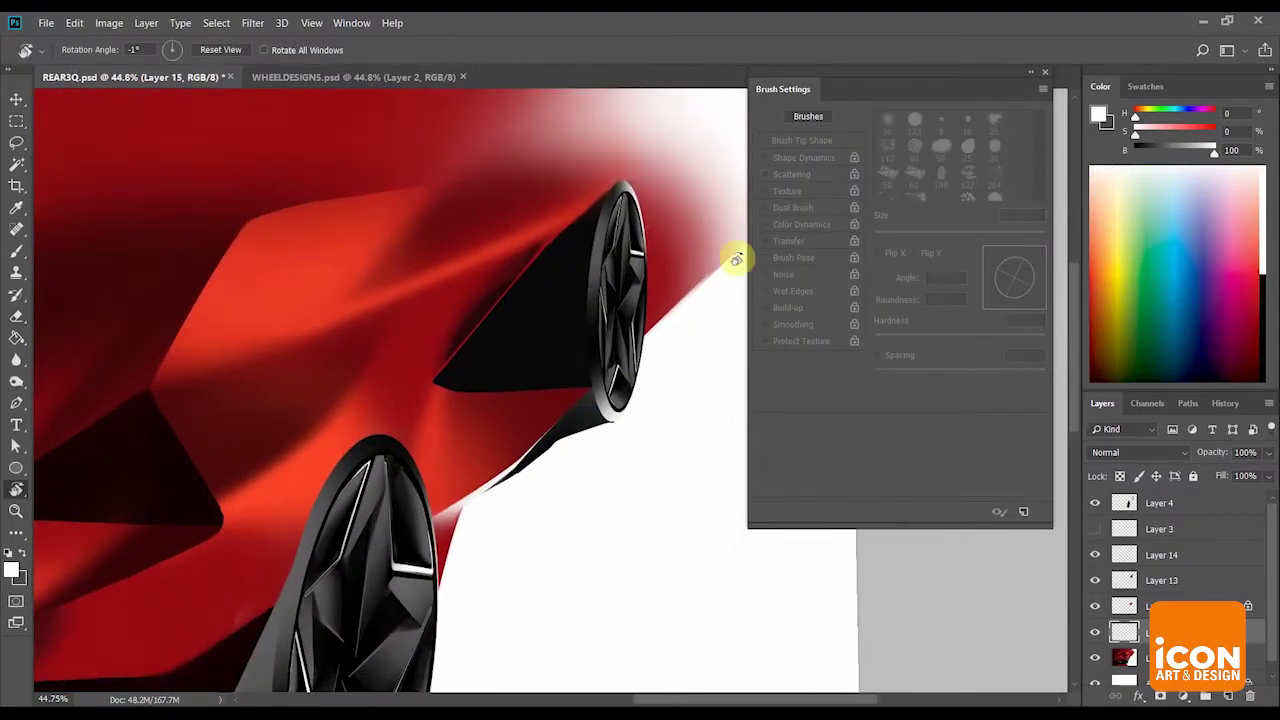
{"action": "mouse_move", "coordinate": [573, 263]}
{"action": "left_mouse_down"}
{"action": "mouse_move", "coordinate": [609, 251]}
{"action": "mouse_move", "coordinate": [700, 457]}
{"action": "left_mouse_up"}
{"action": "key", "text": "b"}
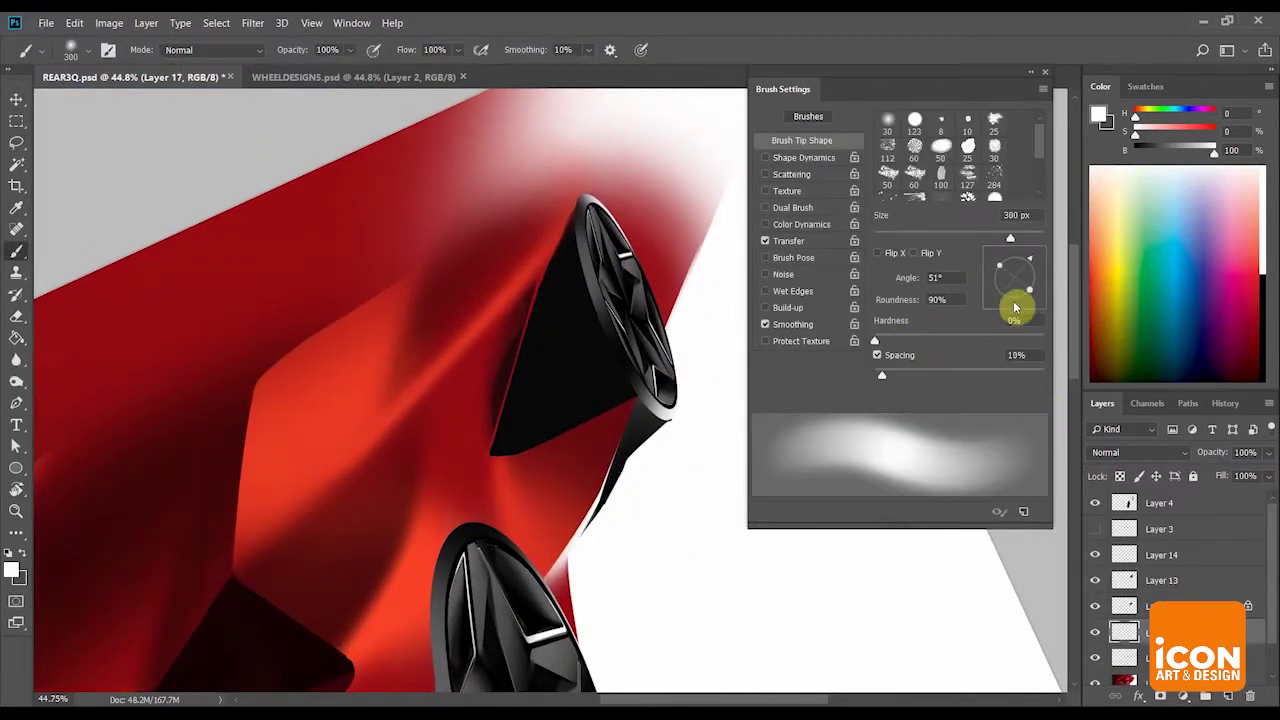
{"action": "left_click_drag", "start_coordinate": [1029, 295], "coordinate": [1020, 285]}
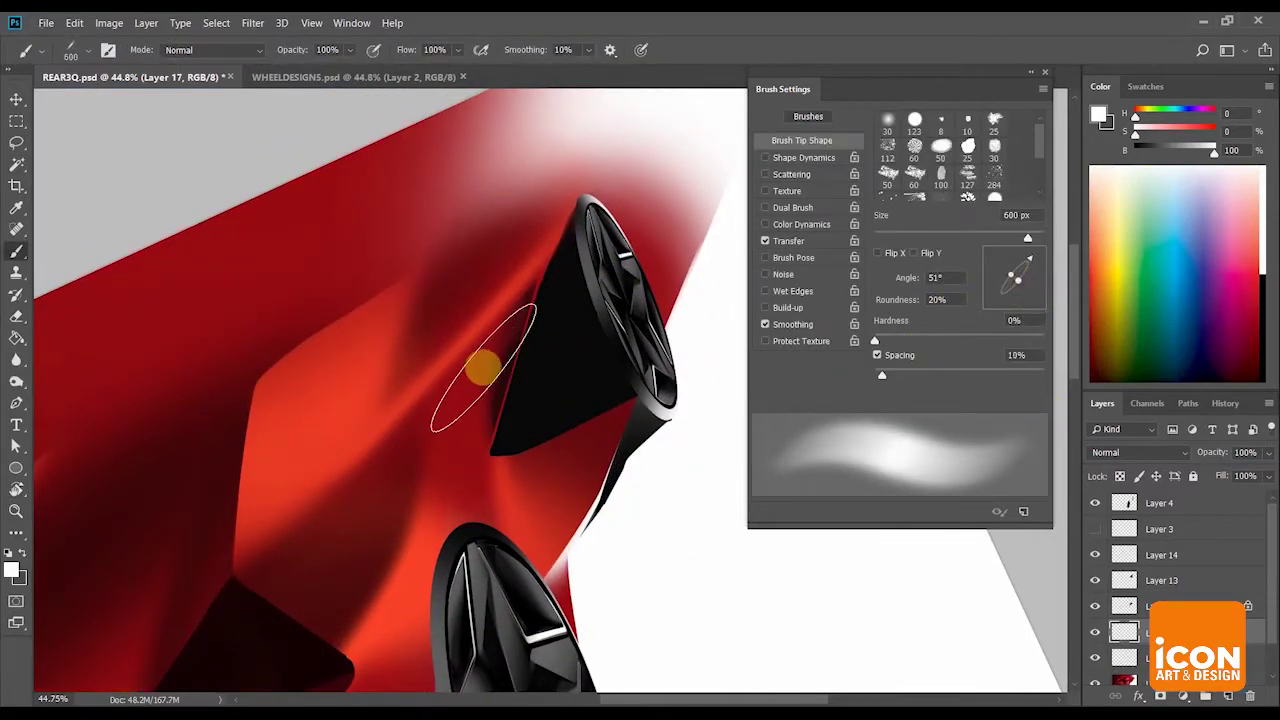
{"action": "key", "text": "bracketright"}
{"action": "mouse_move", "coordinate": [516, 336]}
{"action": "left_mouse_down"}
{"action": "mouse_move", "coordinate": [537, 389]}
{"action": "mouse_move", "coordinate": [516, 333]}
{"action": "left_mouse_up"}
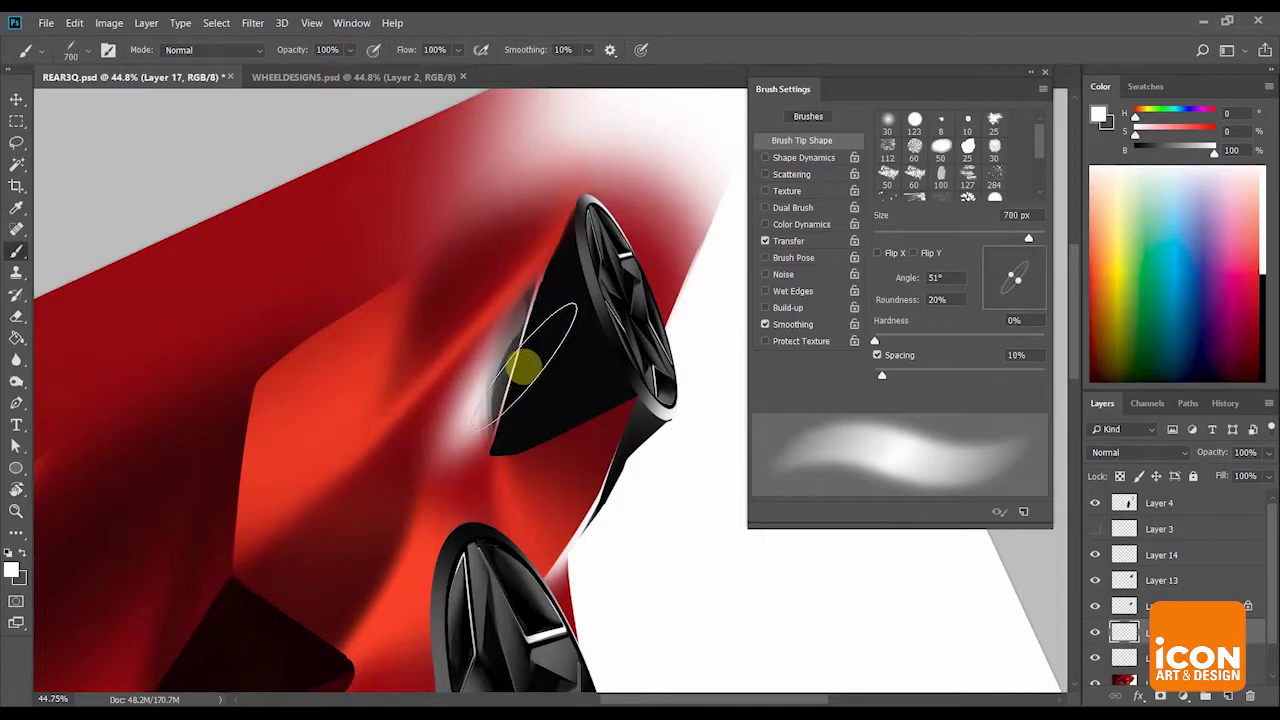
Trim the new white reflection along the edge of the black area behind the front wheel with a 200 px eraser.
{"action": "key", "text": "r"}
{"action": "left_click_drag", "start_coordinate": [530, 286], "coordinate": [574, 286]}
{"action": "key", "text": "z"}
{"action": "left_click", "coordinate": [574, 286], "text": "alt"}
{"action": "left_click", "coordinate": [574, 288], "text": "alt"}
{"action": "left_click", "coordinate": [612, 290]}
{"action": "key", "text": "r"}
{"action": "mouse_move", "coordinate": [620, 360]}
{"action": "left_mouse_down"}
{"action": "mouse_move", "coordinate": [604, 406]}
{"action": "mouse_move", "coordinate": [614, 263]}
{"action": "mouse_move", "coordinate": [674, 274]}
{"action": "left_mouse_up"}
{"action": "key", "text": "e"}
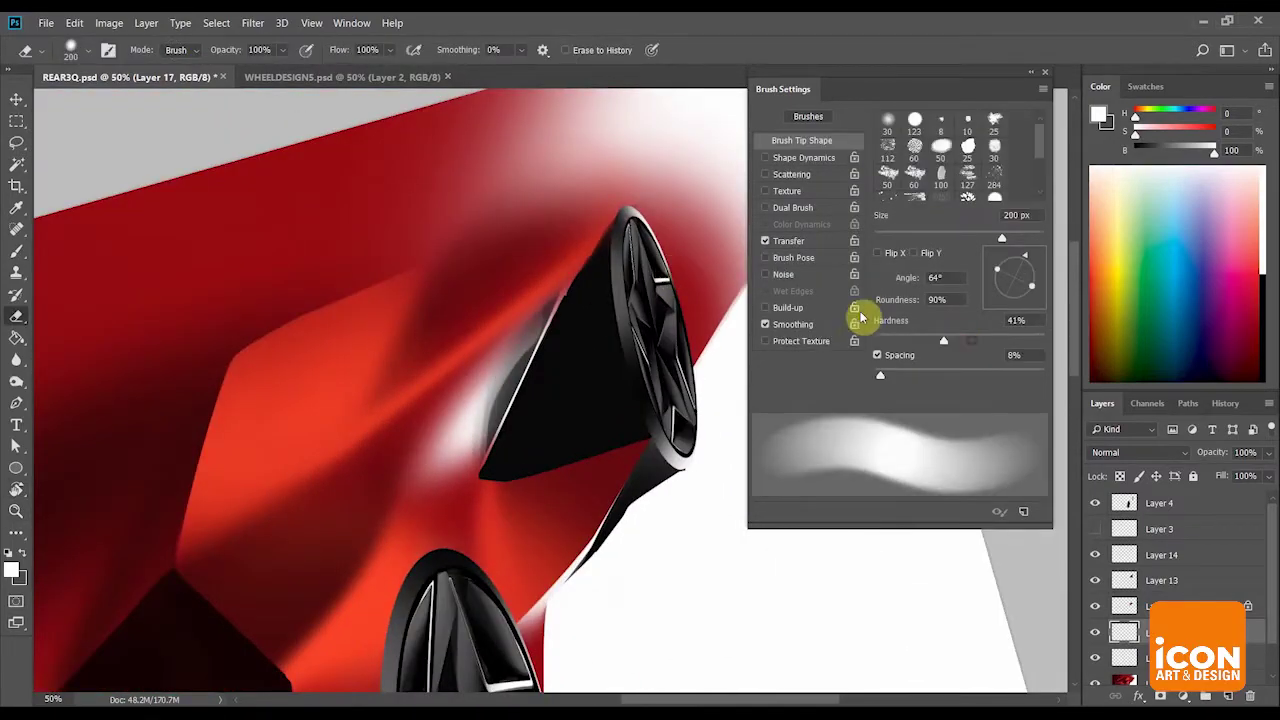
{"action": "left_click_drag", "start_coordinate": [381, 373], "coordinate": [482, 265]}
Fade the outer side of the reflection behind the front wheel with a 400 to 500 px eraser at 0% hardness.
{"action": "key", "text": "r"}
{"action": "mouse_move", "coordinate": [606, 280]}
{"action": "left_mouse_down"}
{"action": "mouse_move", "coordinate": [649, 309]}
{"action": "mouse_move", "coordinate": [613, 308]}
{"action": "left_mouse_up"}
{"action": "key", "text": "e"}
{"action": "left_click_drag", "start_coordinate": [907, 340], "coordinate": [745, 317]}
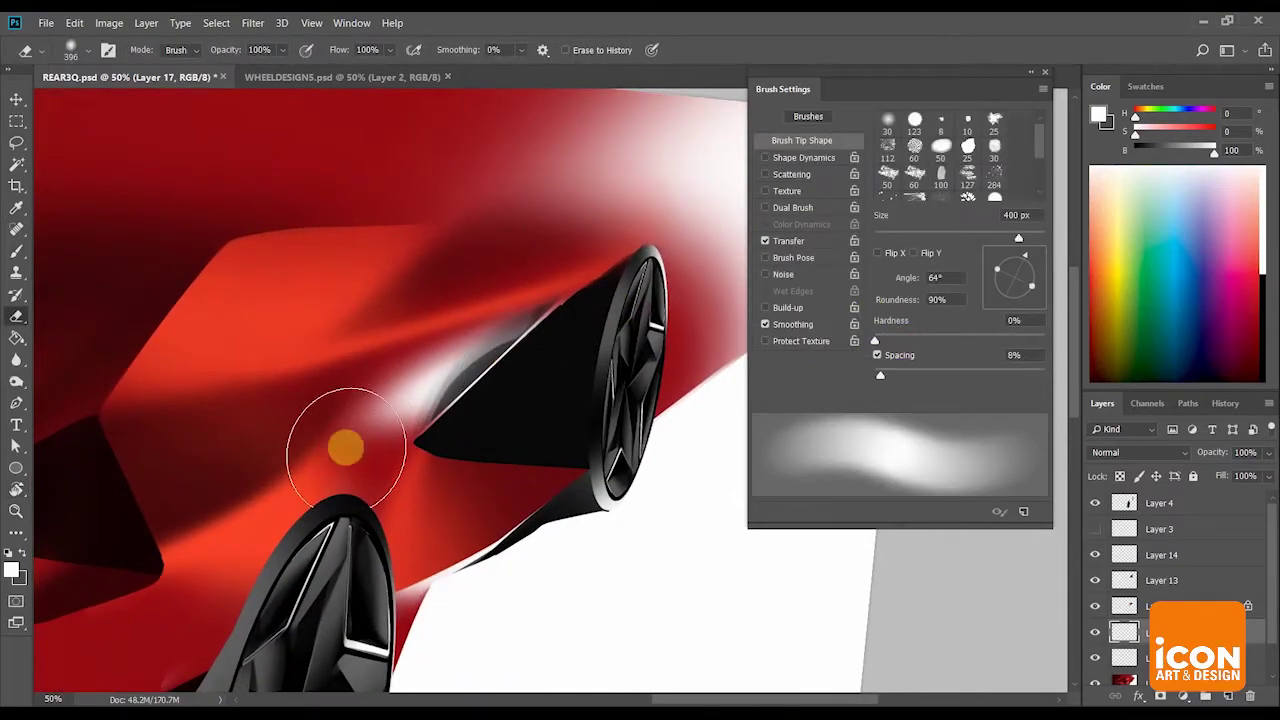
{"action": "key", "text": "z"}
{"action": "mouse_move", "coordinate": [342, 330]}
{"action": "left_mouse_down"}
{"action": "mouse_move", "coordinate": [297, 307]}
{"action": "mouse_move", "coordinate": [529, 380]}
{"action": "left_mouse_up"}
{"action": "key", "text": "e"}
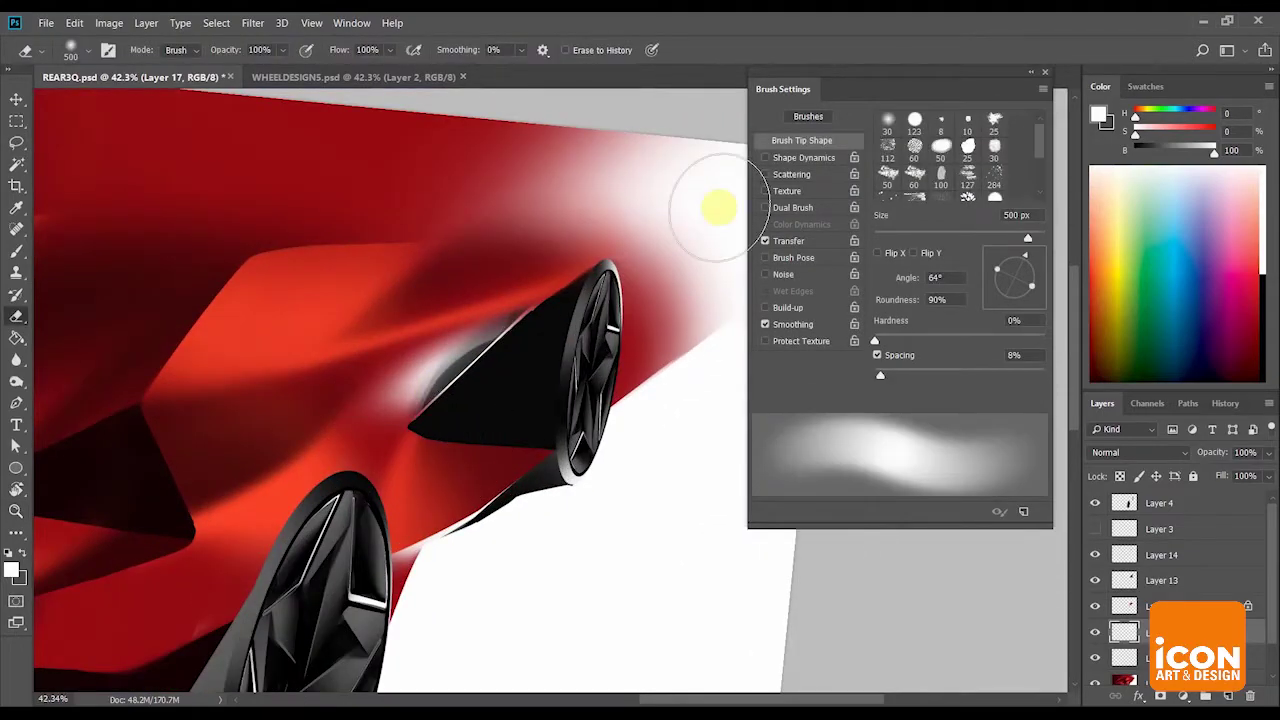
{"action": "key", "text": "z"}
{"action": "mouse_move", "coordinate": [672, 246]}
{"action": "left_mouse_down"}
{"action": "mouse_move", "coordinate": [597, 217]}
{"action": "mouse_move", "coordinate": [680, 287]}
{"action": "mouse_move", "coordinate": [669, 226]}
{"action": "mouse_move", "coordinate": [736, 372]}
{"action": "left_mouse_up"}
{"action": "key", "text": "r"}
{"action": "key", "text": "z"}
{"action": "key", "text": "r"}
{"action": "left_click_drag", "start_coordinate": [736, 372], "coordinate": [734, 392]}
{"action": "left_click_drag", "start_coordinate": [734, 370], "coordinate": [466, 451]}
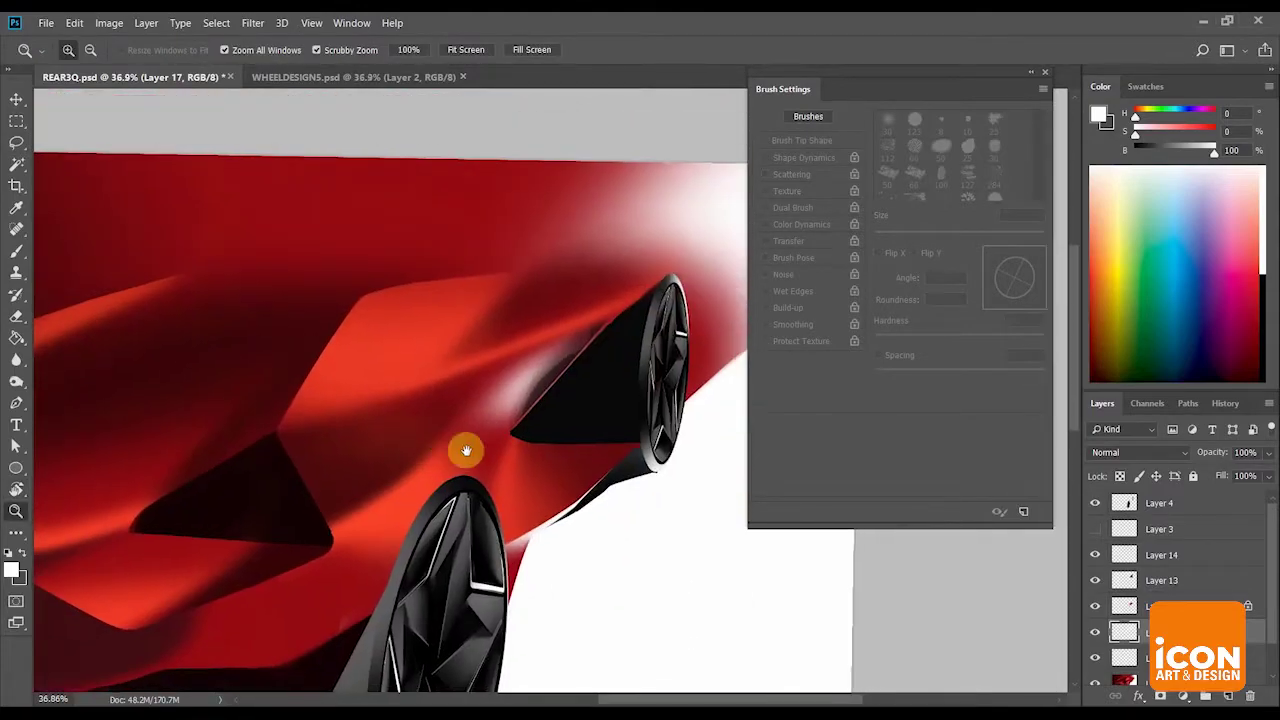
Clean up the reflection between the wheels with a 504 px eraser at 100% hardness and review the whole illustration.
{"action": "key", "text": "e"}
{"action": "left_click_drag", "start_coordinate": [962, 358], "coordinate": [960, 364]}
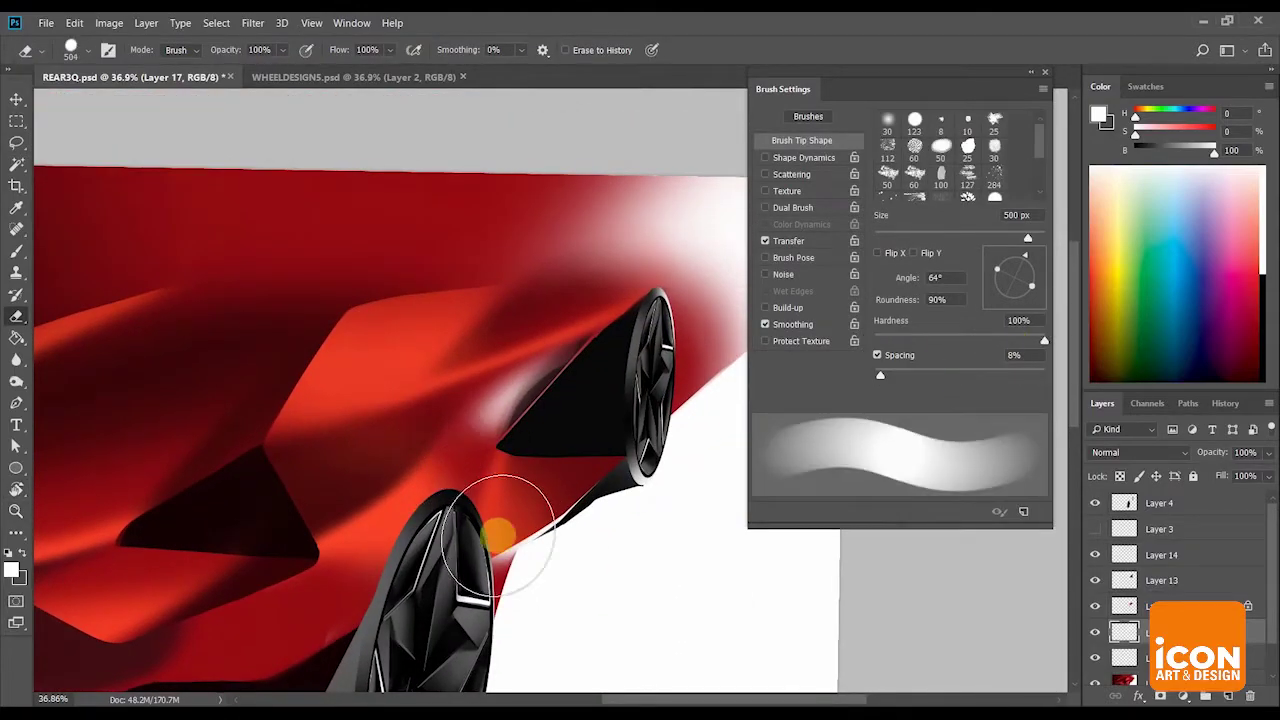
{"action": "key", "text": "z"}
{"action": "mouse_move", "coordinate": [649, 214]}
{"action": "left_mouse_down"}
{"action": "mouse_move", "coordinate": [540, 250]}
{"action": "mouse_move", "coordinate": [609, 329]}
{"action": "left_mouse_up"}
{"action": "key", "text": "r"}
{"action": "mouse_move", "coordinate": [682, 268]}
{"action": "left_mouse_down"}
{"action": "mouse_move", "coordinate": [566, 229]}
{"action": "mouse_move", "coordinate": [548, 237]}
{"action": "mouse_move", "coordinate": [557, 289]}
{"action": "mouse_move", "coordinate": [608, 357]}
{"action": "mouse_move", "coordinate": [524, 293]}
{"action": "left_mouse_up"}
{"action": "key", "text": "e"}
{"action": "key", "text": "z"}
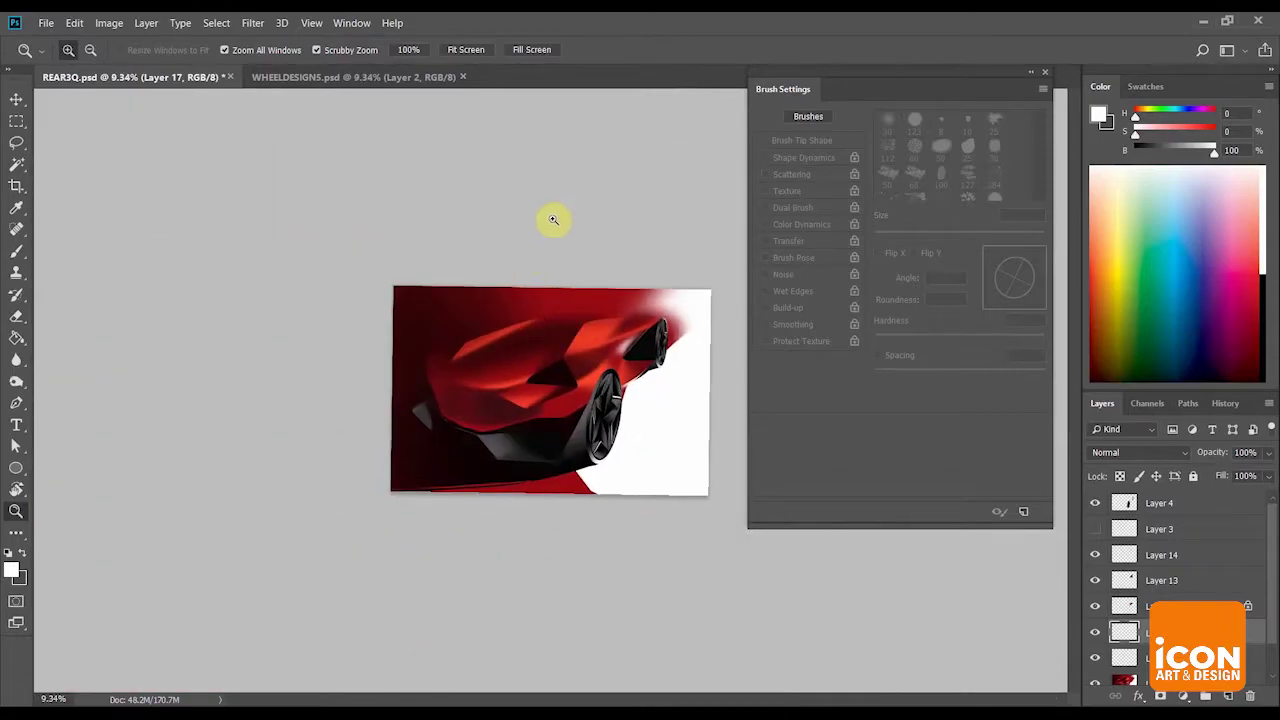
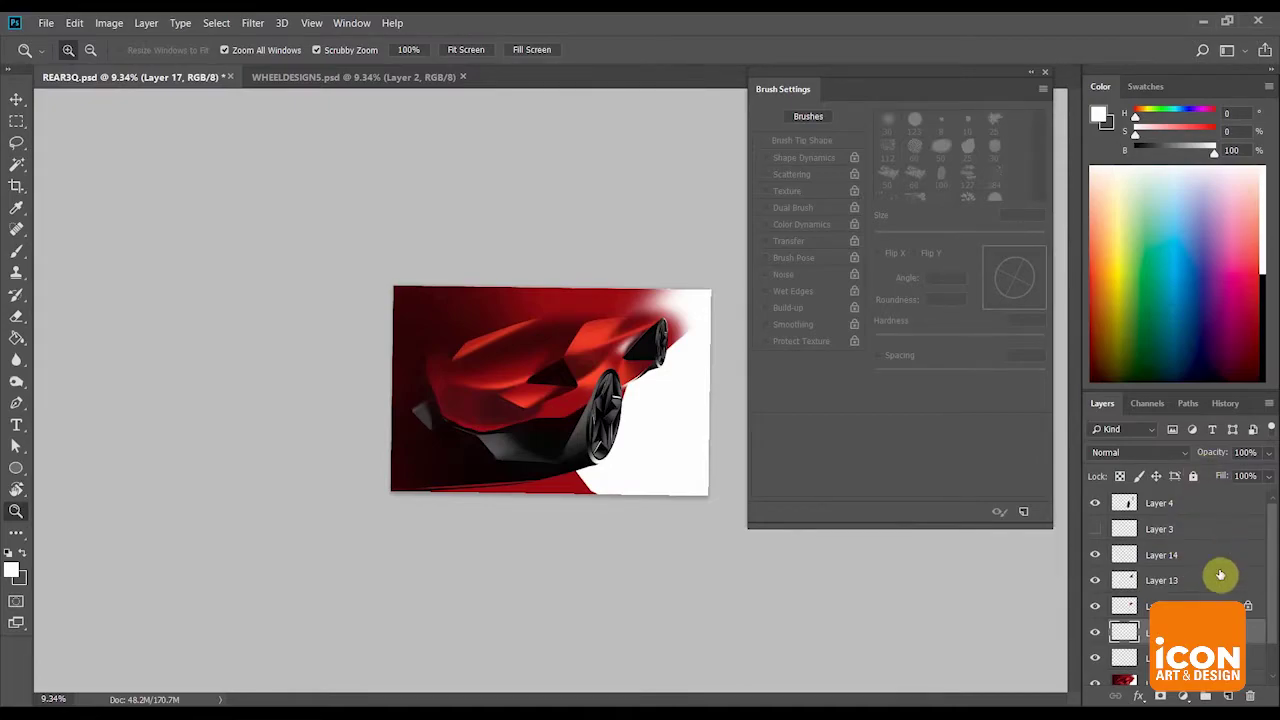
Merge the painting layers from Layer 14 downward, keeping Background separate, and show the sketch lines on Layer 3.
{"action": "left_click", "coordinate": [1193, 558], "text": "shift"}
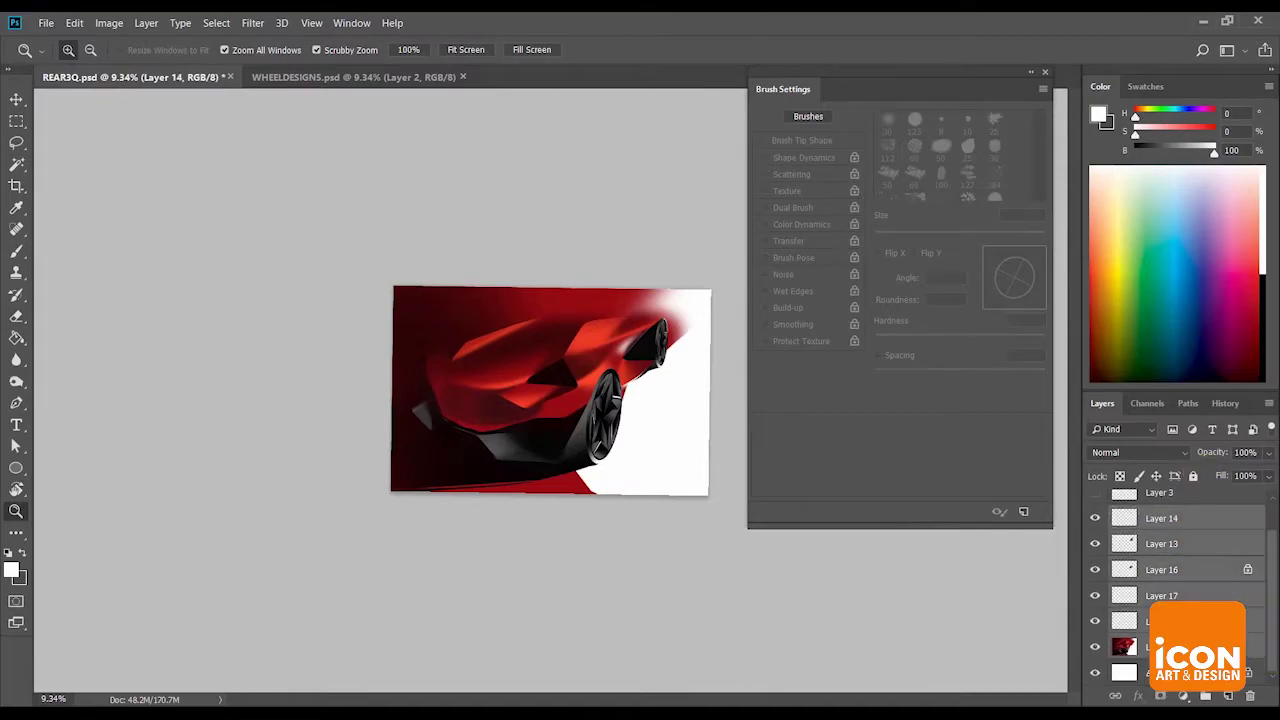
{"action": "key", "text": "ctrl+e"}
{"action": "left_click_drag", "start_coordinate": [630, 398], "coordinate": [669, 295]}
{"action": "left_click_drag", "start_coordinate": [596, 283], "coordinate": [616, 220]}
{"action": "scroll", "coordinate": [632, 278], "scroll_direction": "up", "scroll_amount": 4}
{"action": "left_click_drag", "start_coordinate": [617, 282], "coordinate": [476, 222]}
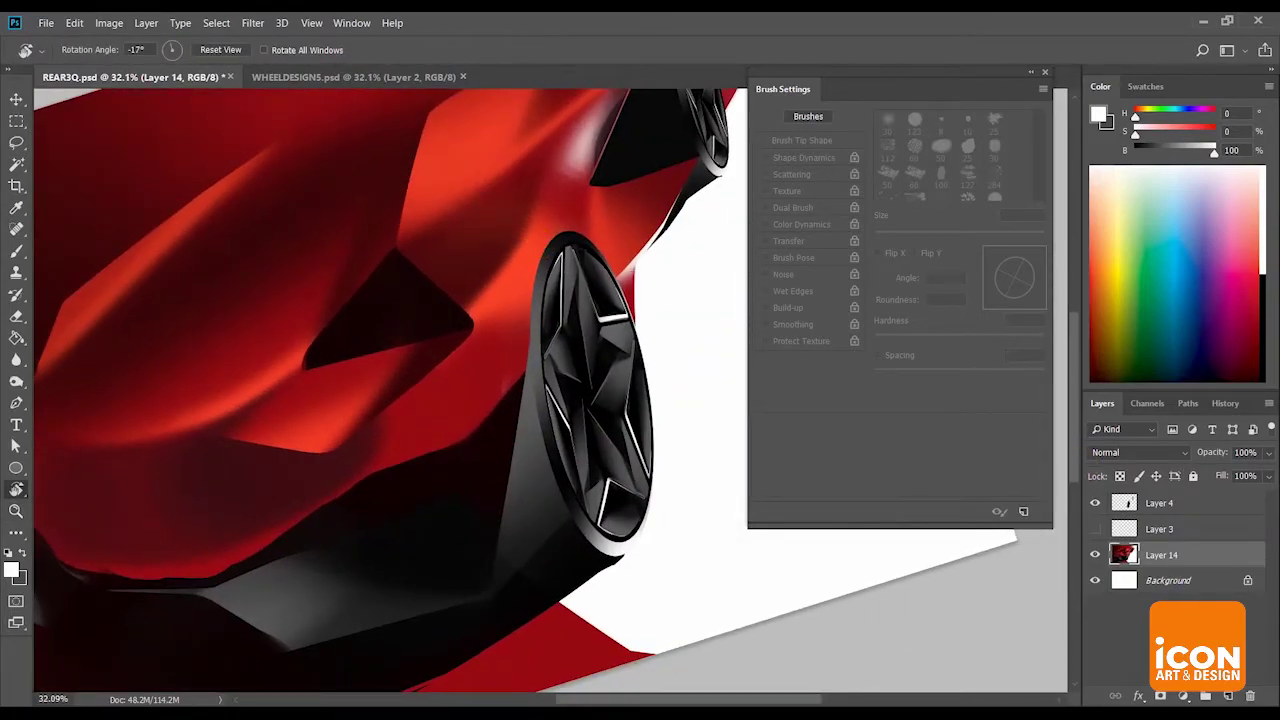
{"action": "left_click", "coordinate": [1097, 530]}
{"action": "left_click_drag", "start_coordinate": [604, 244], "coordinate": [828, 287]}
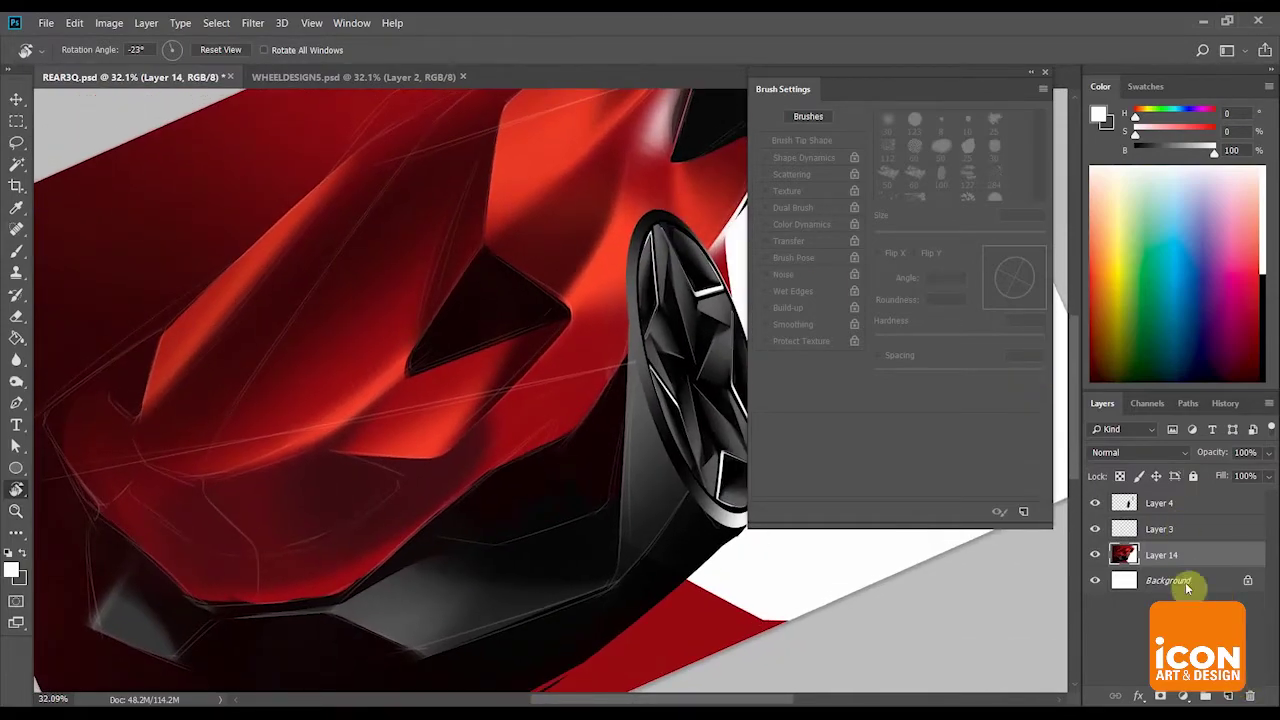
Add a layer above Layer 14 and paint sampled very dark red shading beside the rear wheel with a soft brush at 55% roundness.
{"action": "left_click", "coordinate": [1229, 698]}
{"action": "key", "text": "b"}
{"action": "left_click", "coordinate": [552, 468], "text": "alt"}
{"action": "left_click_drag", "start_coordinate": [738, 308], "coordinate": [711, 343]}
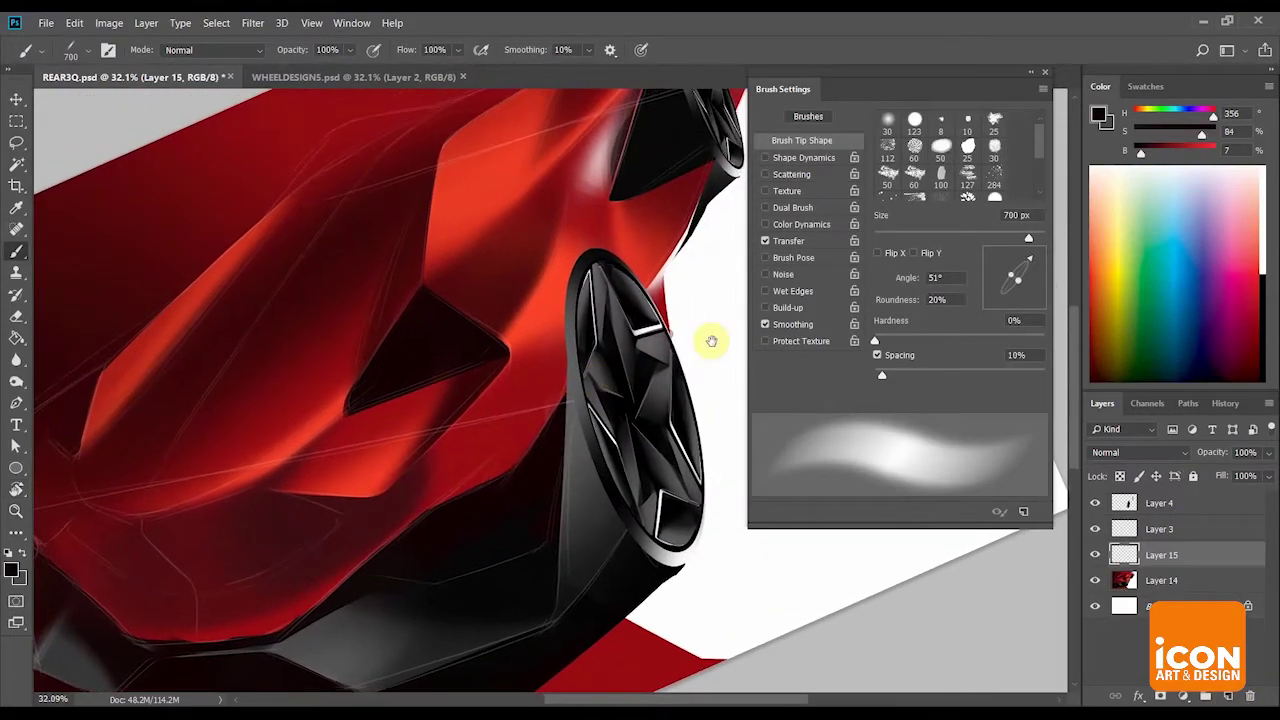
{"action": "left_click_drag", "start_coordinate": [1019, 287], "coordinate": [1029, 290]}
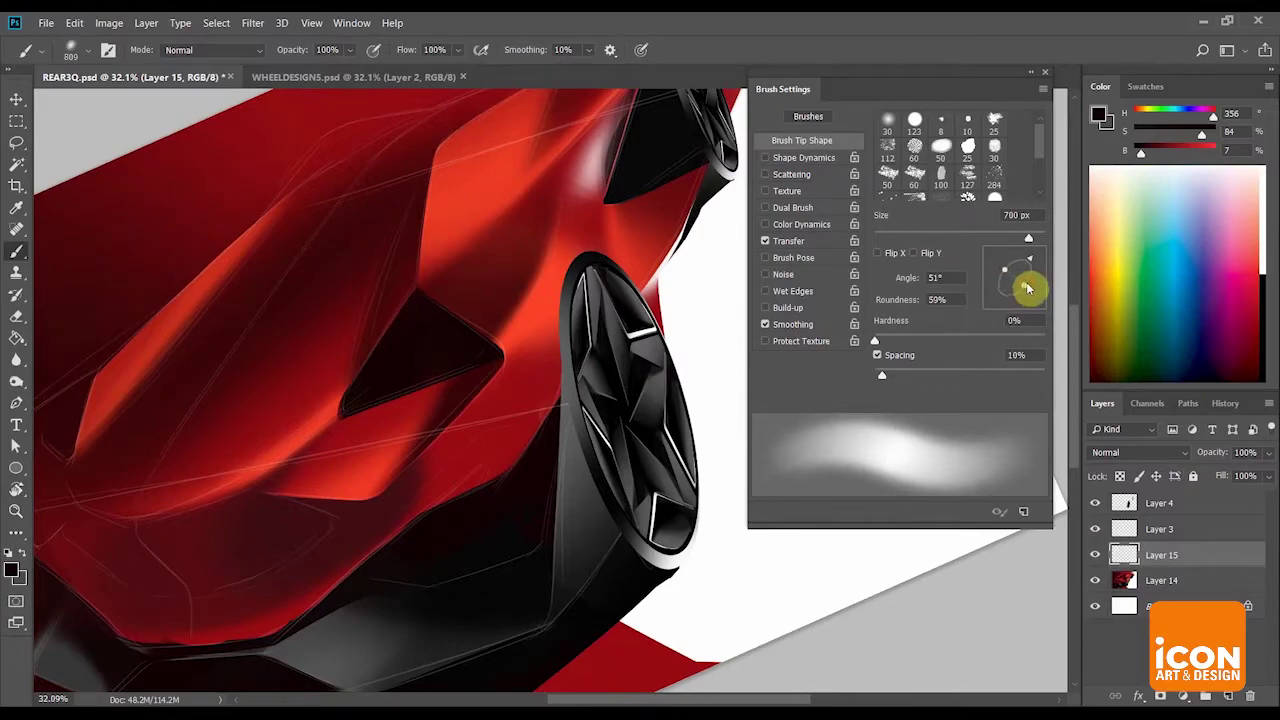
{"action": "mouse_move", "coordinate": [509, 511]}
{"action": "left_mouse_down"}
{"action": "mouse_move", "coordinate": [557, 467]}
{"action": "mouse_move", "coordinate": [626, 357]}
{"action": "left_mouse_up"}
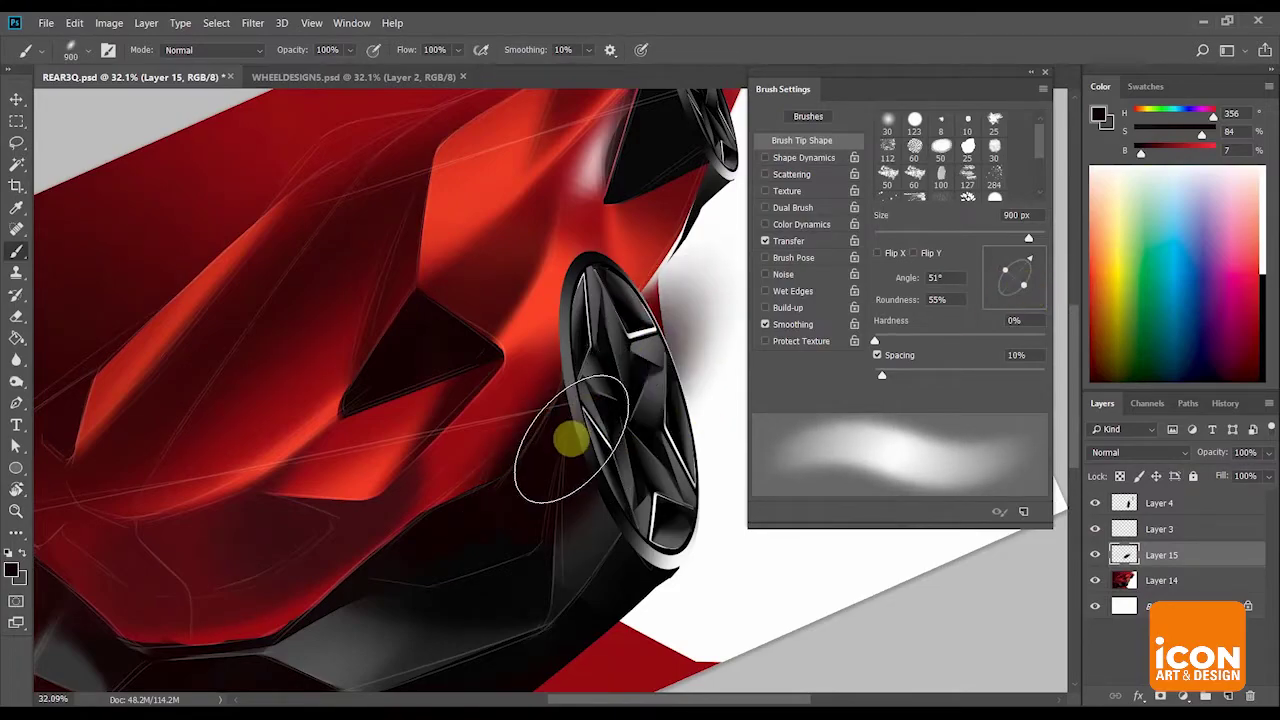
{"action": "left_click_drag", "start_coordinate": [570, 440], "coordinate": [568, 405]}
{"action": "left_click_drag", "start_coordinate": [537, 488], "coordinate": [583, 430]}
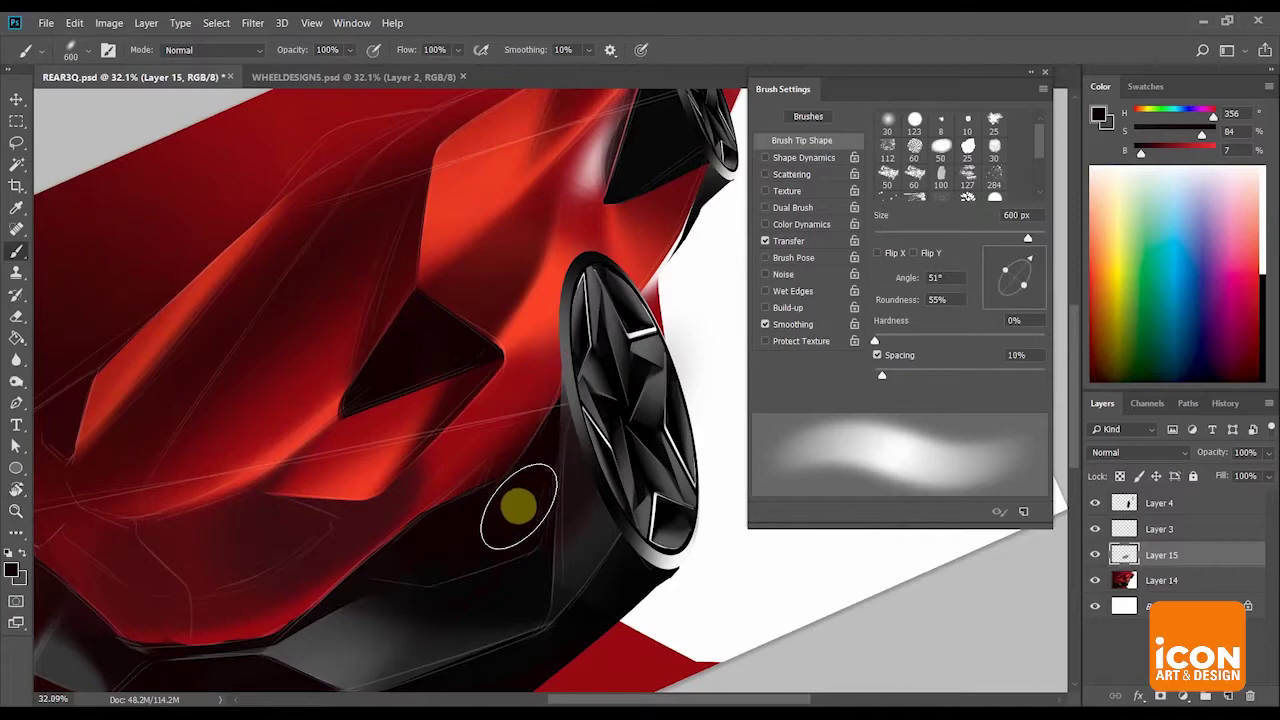
Erase the excess dark shading around the rear wheel with a 504 px eraser at 100% hardness.
{"action": "key", "text": "r"}
{"action": "mouse_move", "coordinate": [592, 366]}
{"action": "left_mouse_down"}
{"action": "mouse_move", "coordinate": [651, 243]}
{"action": "mouse_move", "coordinate": [672, 346]}
{"action": "mouse_move", "coordinate": [613, 502]}
{"action": "left_mouse_up"}
{"action": "key", "text": "e"}
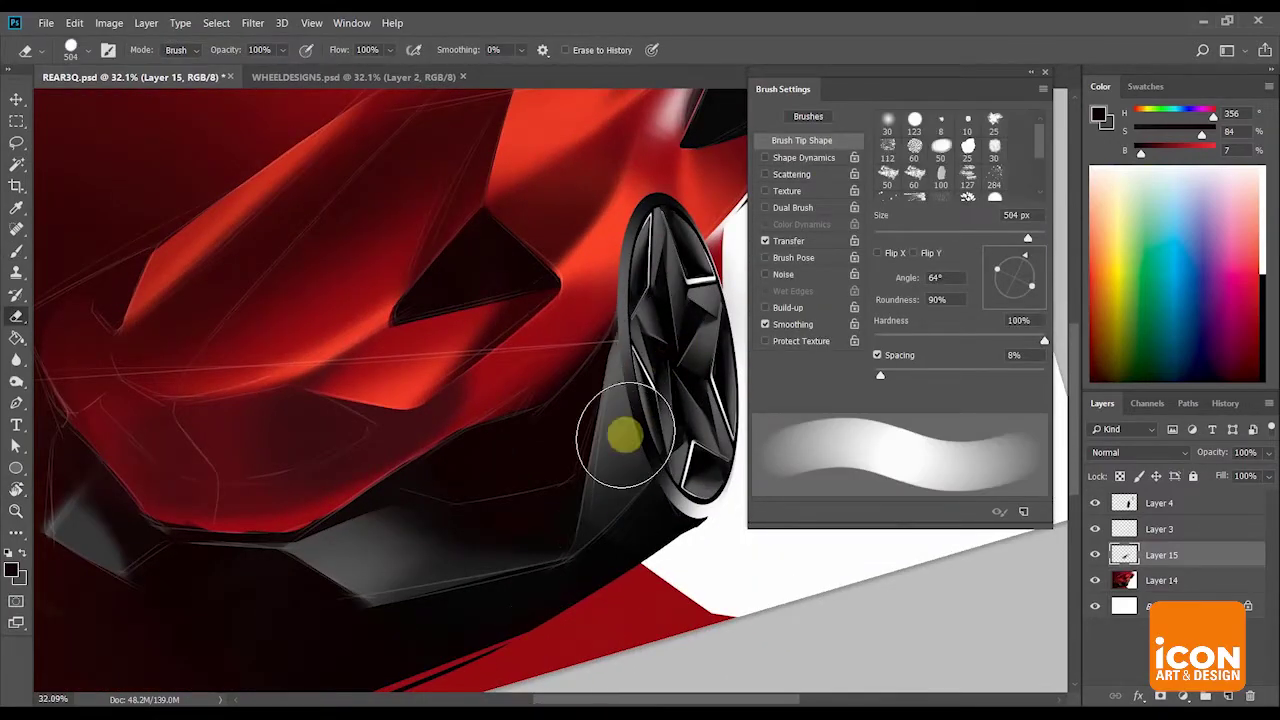
{"action": "key", "text": "r"}
{"action": "mouse_move", "coordinate": [594, 517]}
{"action": "left_mouse_down"}
{"action": "mouse_move", "coordinate": [640, 251]}
{"action": "mouse_move", "coordinate": [677, 209]}
{"action": "mouse_move", "coordinate": [648, 278]}
{"action": "mouse_move", "coordinate": [686, 249]}
{"action": "mouse_move", "coordinate": [666, 323]}
{"action": "mouse_move", "coordinate": [618, 348]}
{"action": "left_mouse_up"}
{"action": "key", "text": "z"}
{"action": "key", "text": "e"}
{"action": "key", "text": "r"}
{"action": "mouse_move", "coordinate": [673, 266]}
{"action": "left_mouse_down"}
{"action": "mouse_move", "coordinate": [694, 294]}
{"action": "mouse_move", "coordinate": [480, 514]}
{"action": "mouse_move", "coordinate": [594, 354]}
{"action": "mouse_move", "coordinate": [494, 420]}
{"action": "left_mouse_up"}
Lasso the dark lower body area along the red body's lower edge, extending the selection around the rear corner.
{"action": "key", "text": "l"}
{"action": "left_click_drag", "start_coordinate": [408, 620], "coordinate": [278, 693]}
{"action": "left_click_drag", "start_coordinate": [600, 286], "coordinate": [569, 342]}
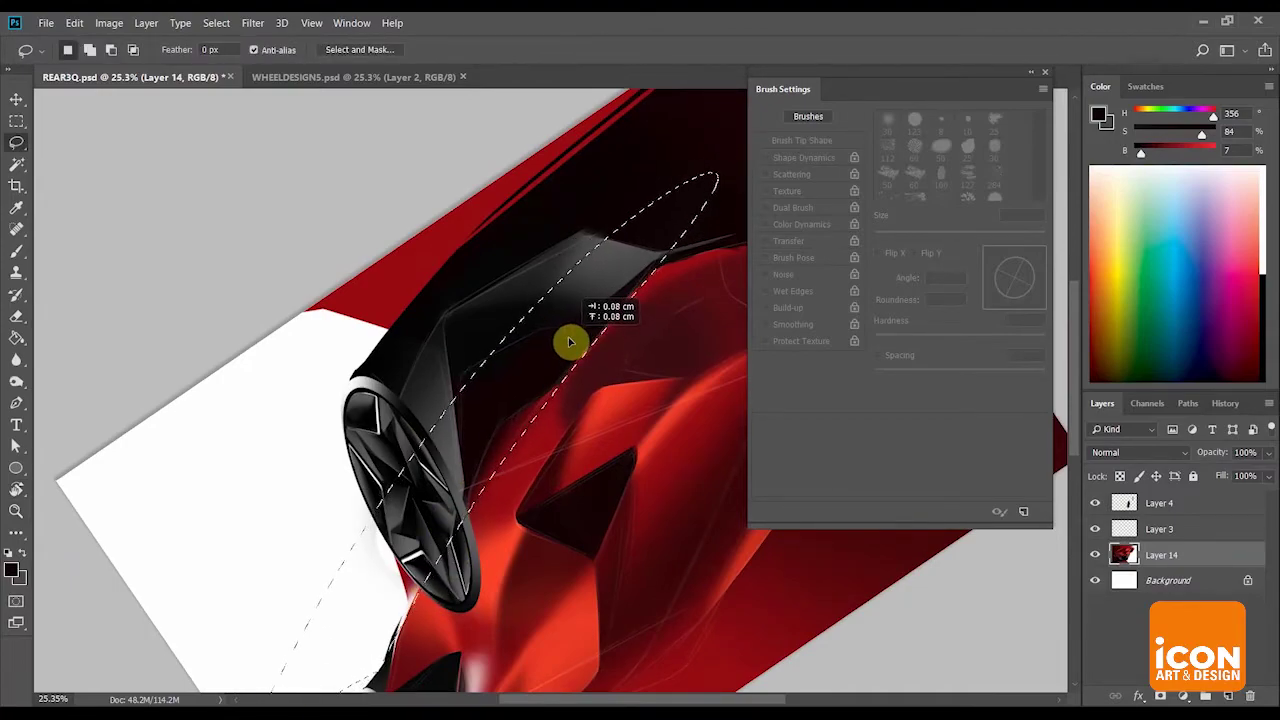
{"action": "key", "text": "r"}
{"action": "left_click_drag", "start_coordinate": [691, 191], "coordinate": [618, 168]}
{"action": "key", "text": "z"}
{"action": "left_click_drag", "start_coordinate": [602, 268], "coordinate": [609, 299]}
{"action": "key", "text": "r"}
{"action": "key", "text": "z"}
{"action": "key", "text": "l"}
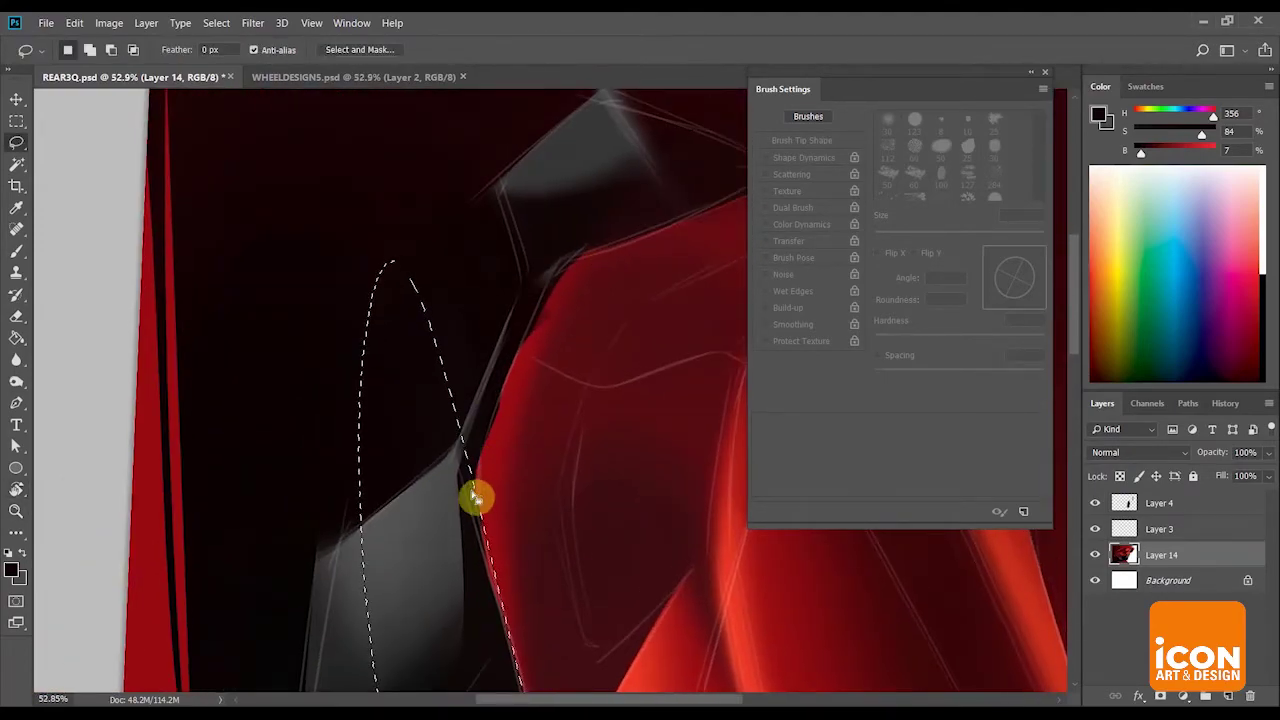
{"action": "left_click_drag", "start_coordinate": [433, 494], "coordinate": [478, 505]}
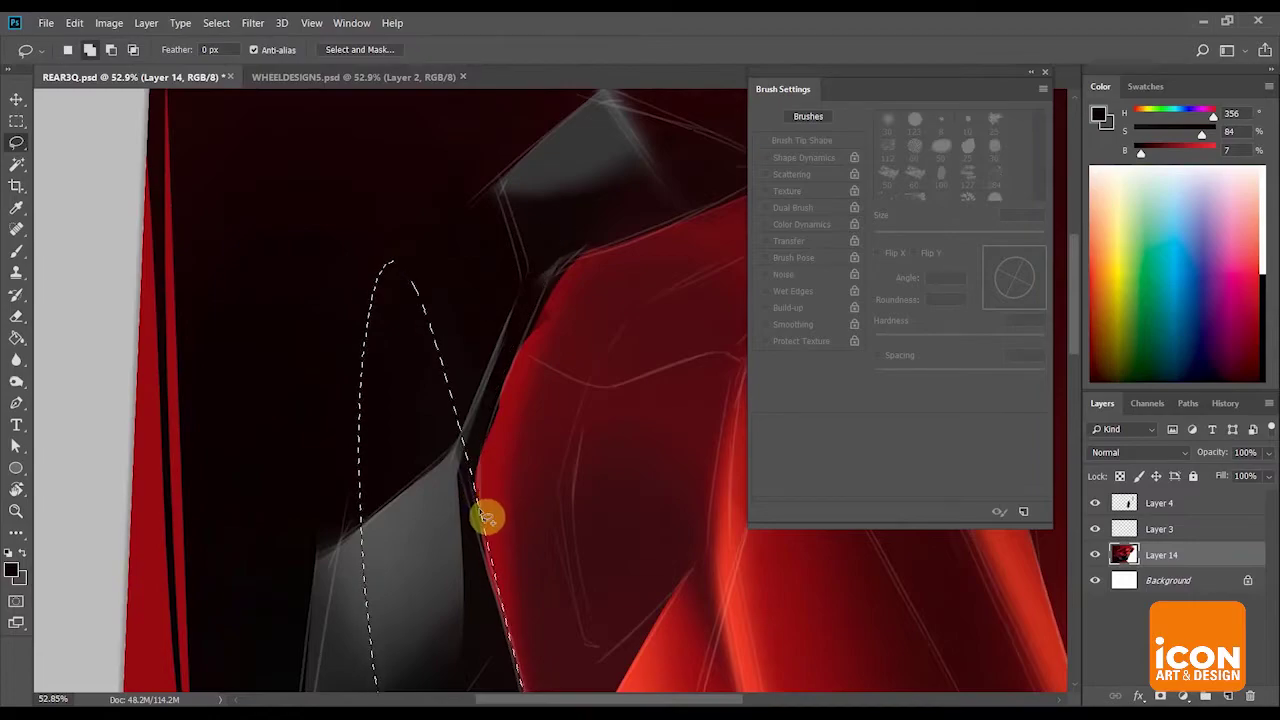
{"action": "mouse_move", "coordinate": [377, 567]}
{"action": "left_mouse_down"}
{"action": "mouse_move", "coordinate": [524, 370]}
{"action": "mouse_move", "coordinate": [534, 385]}
{"action": "left_mouse_up"}
{"action": "mouse_move", "coordinate": [492, 446]}
{"action": "left_mouse_down"}
{"action": "mouse_move", "coordinate": [501, 402]}
{"action": "mouse_move", "coordinate": [542, 357]}
{"action": "mouse_move", "coordinate": [317, 294]}
{"action": "mouse_move", "coordinate": [357, 440]}
{"action": "mouse_move", "coordinate": [388, 484]}
{"action": "left_mouse_up"}
{"action": "key", "text": "r"}
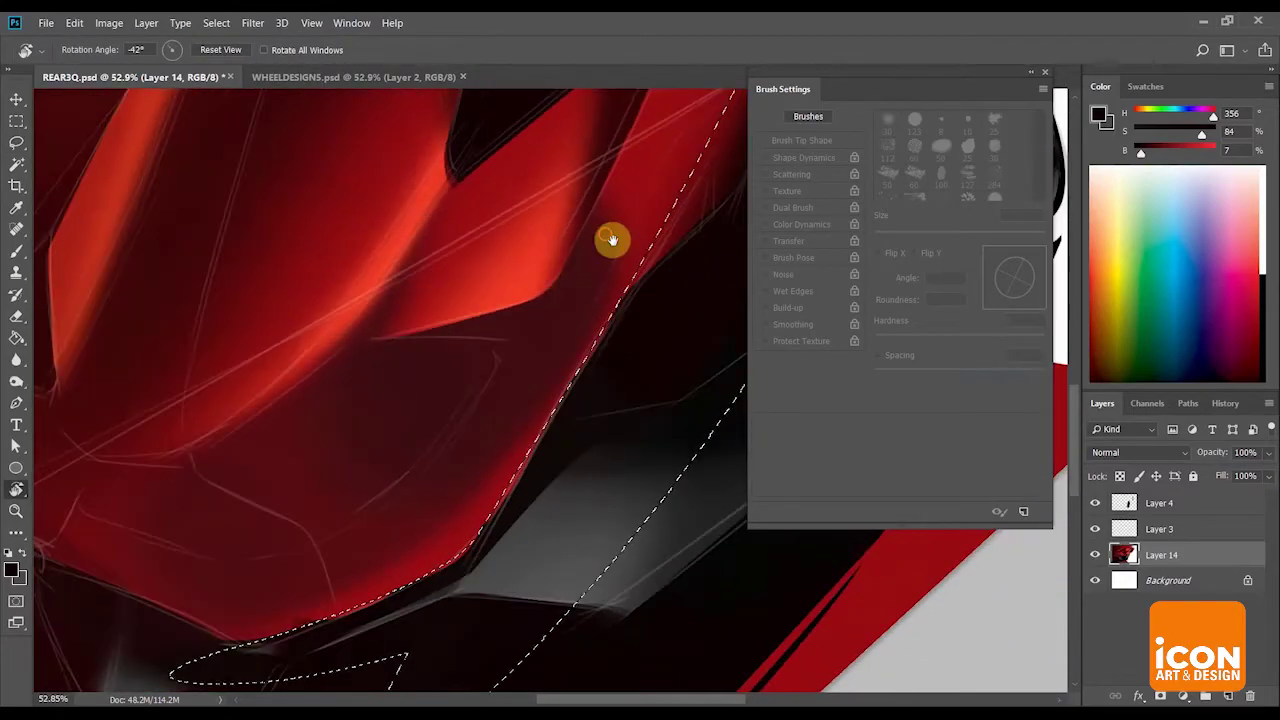
Set the brush to 504 px with 44% hardness for work inside the selection.
{"action": "key", "text": "b"}
{"action": "left_click_drag", "start_coordinate": [983, 339], "coordinate": [1237, 300]}
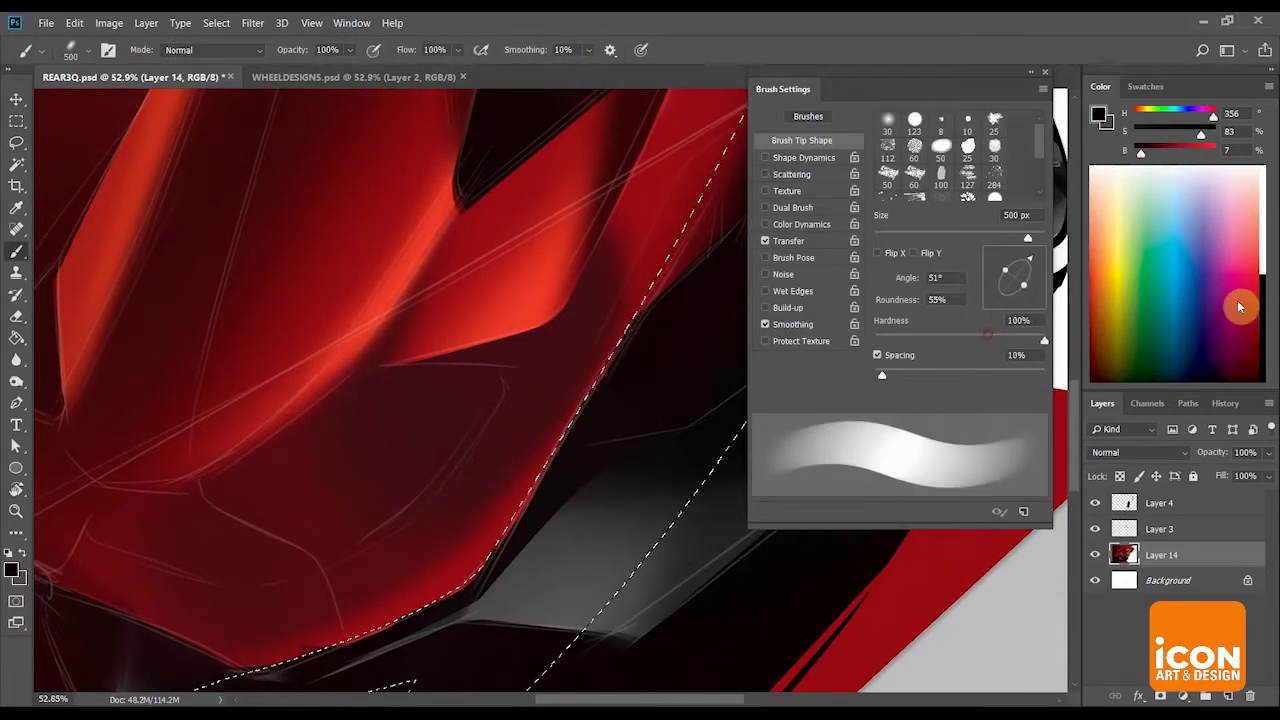
{"action": "left_click_drag", "start_coordinate": [441, 530], "coordinate": [479, 511]}
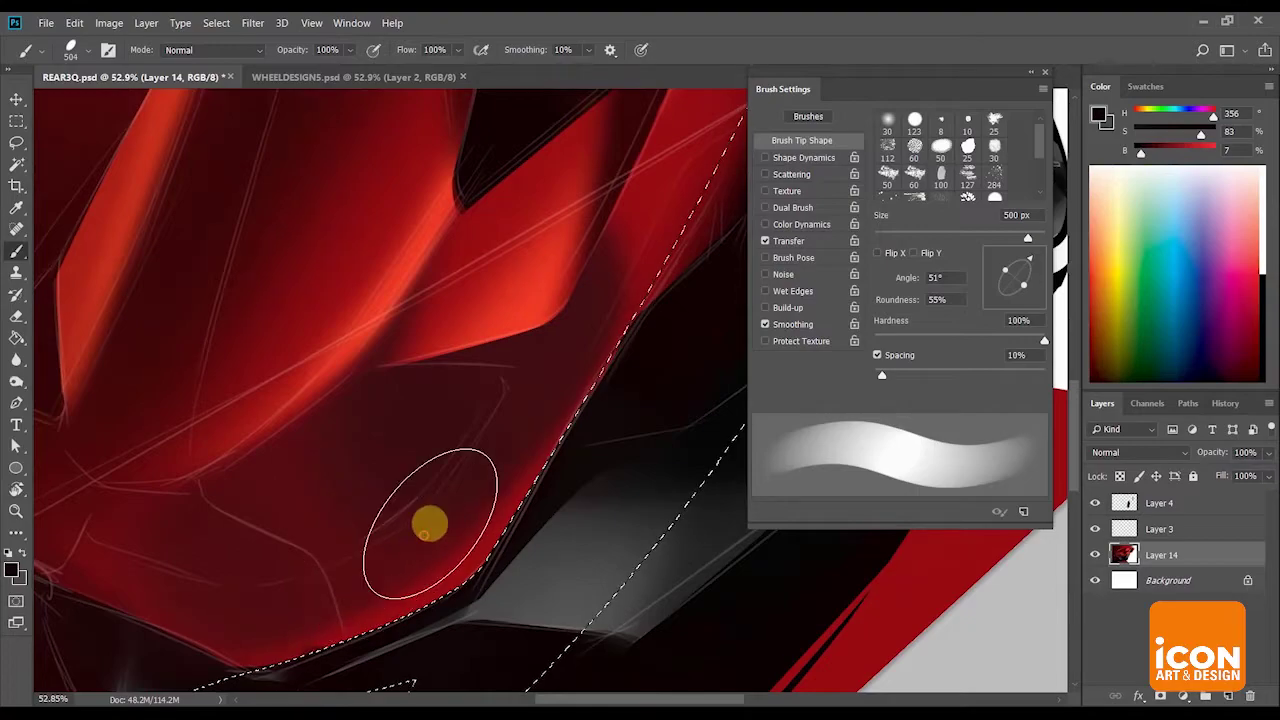
{"action": "key", "text": "space"}
{"action": "left_click_drag", "start_coordinate": [555, 340], "coordinate": [429, 409]}
{"action": "left_click_drag", "start_coordinate": [628, 214], "coordinate": [600, 240]}
{"action": "left_click_drag", "start_coordinate": [1044, 341], "coordinate": [936, 350]}
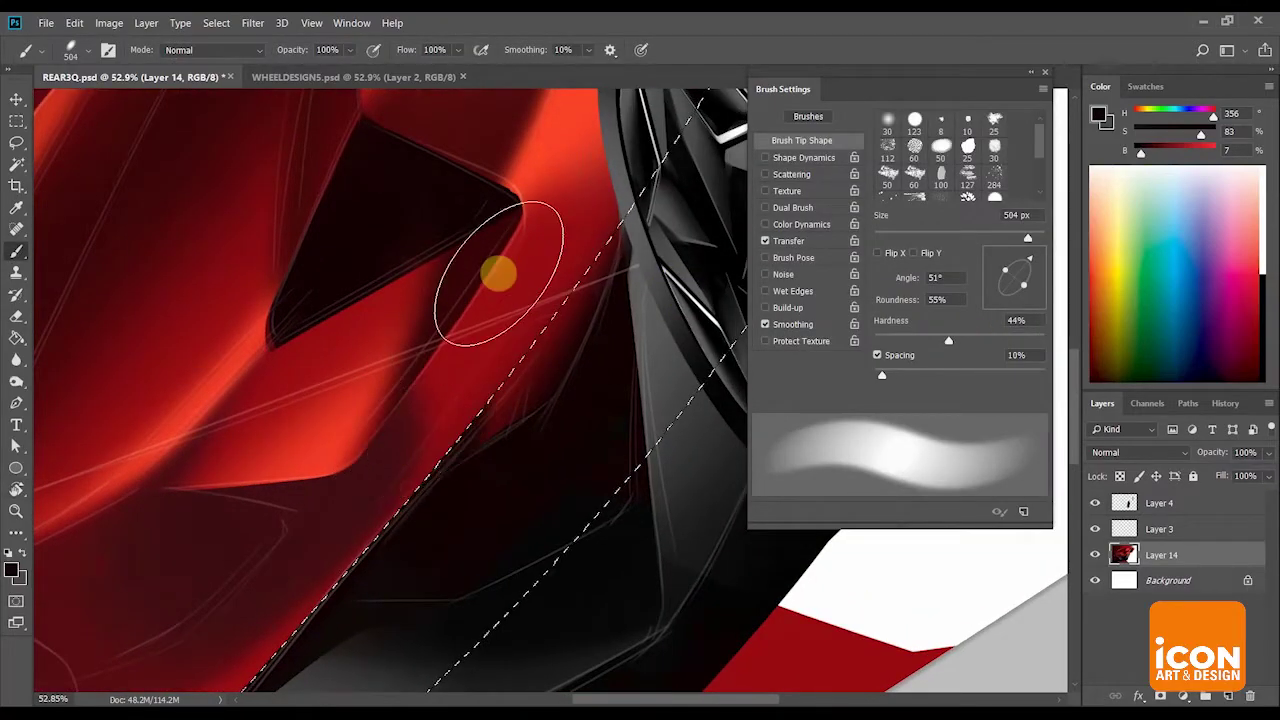
Add a layer above Layer 14, sample white and paint a thin highlight along the selected body edge with a 300 px brush.
{"action": "key", "text": "r"}
{"action": "left_click_drag", "start_coordinate": [550, 220], "coordinate": [556, 318]}
{"action": "key", "text": "z"}
{"action": "key", "text": "r"}
{"action": "left_click_drag", "start_coordinate": [614, 230], "coordinate": [648, 244]}
{"action": "left_click", "coordinate": [1229, 695]}
{"action": "left_click_drag", "start_coordinate": [619, 323], "coordinate": [596, 306]}
{"action": "mouse_move", "coordinate": [585, 290]}
{"action": "left_mouse_down"}
{"action": "mouse_move", "coordinate": [494, 277]}
{"action": "mouse_move", "coordinate": [403, 302]}
{"action": "left_mouse_up"}
{"action": "key", "text": "b"}
{"action": "left_click", "coordinate": [700, 322], "text": "alt"}
{"action": "key", "text": "r"}
{"action": "mouse_move", "coordinate": [689, 226]}
{"action": "left_mouse_down"}
{"action": "mouse_move", "coordinate": [600, 251]}
{"action": "mouse_move", "coordinate": [571, 286]}
{"action": "mouse_move", "coordinate": [475, 295]}
{"action": "left_mouse_up"}
{"action": "key", "text": "bracketleft"}
{"action": "key", "text": "bracketleft"}
{"action": "left_click_drag", "start_coordinate": [503, 348], "coordinate": [553, 268]}
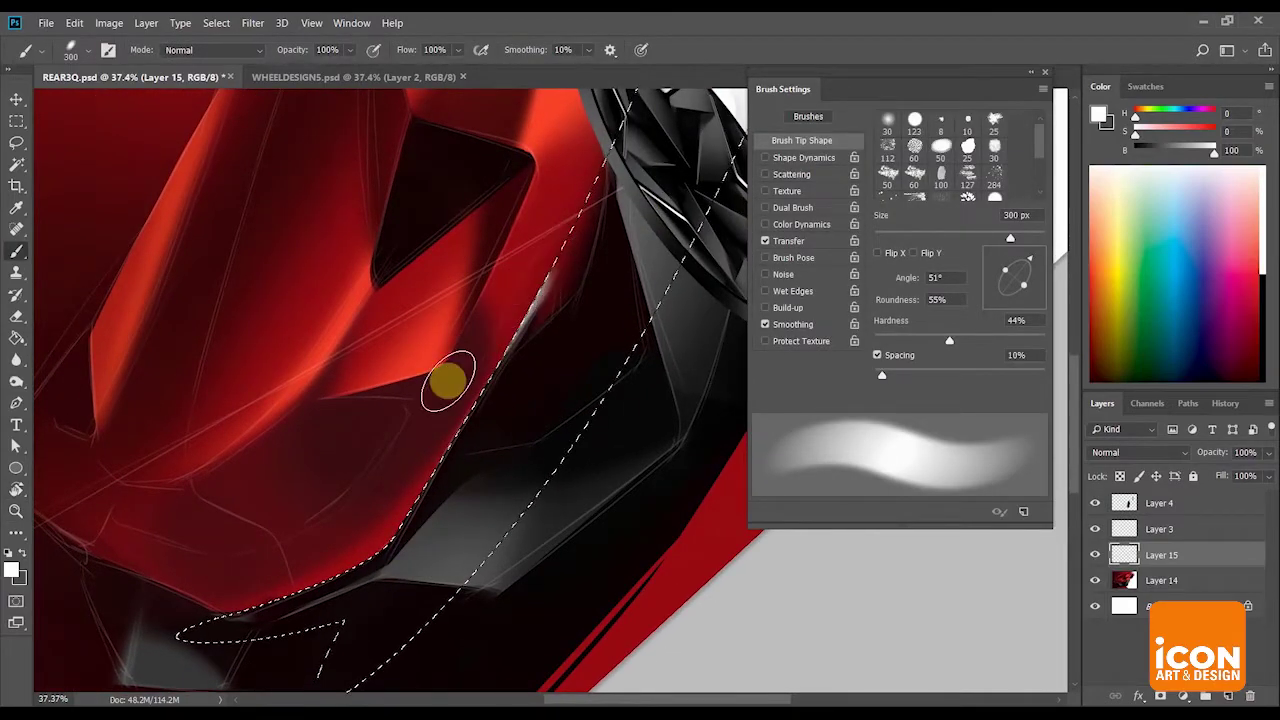
Soften the white edge highlight near the rear wheel with a 300 px eraser at 12% hardness.
{"action": "left_click_drag", "start_coordinate": [577, 215], "coordinate": [664, 258]}
{"action": "mouse_move", "coordinate": [664, 258]}
{"action": "left_mouse_down"}
{"action": "mouse_move", "coordinate": [546, 271]}
{"action": "mouse_move", "coordinate": [546, 289]}
{"action": "mouse_move", "coordinate": [665, 251]}
{"action": "left_mouse_up"}
{"action": "left_click_drag", "start_coordinate": [665, 251], "coordinate": [622, 219]}
{"action": "mouse_move", "coordinate": [622, 219]}
{"action": "left_mouse_down"}
{"action": "mouse_move", "coordinate": [695, 210]}
{"action": "mouse_move", "coordinate": [626, 271]}
{"action": "mouse_move", "coordinate": [640, 296]}
{"action": "left_mouse_up"}
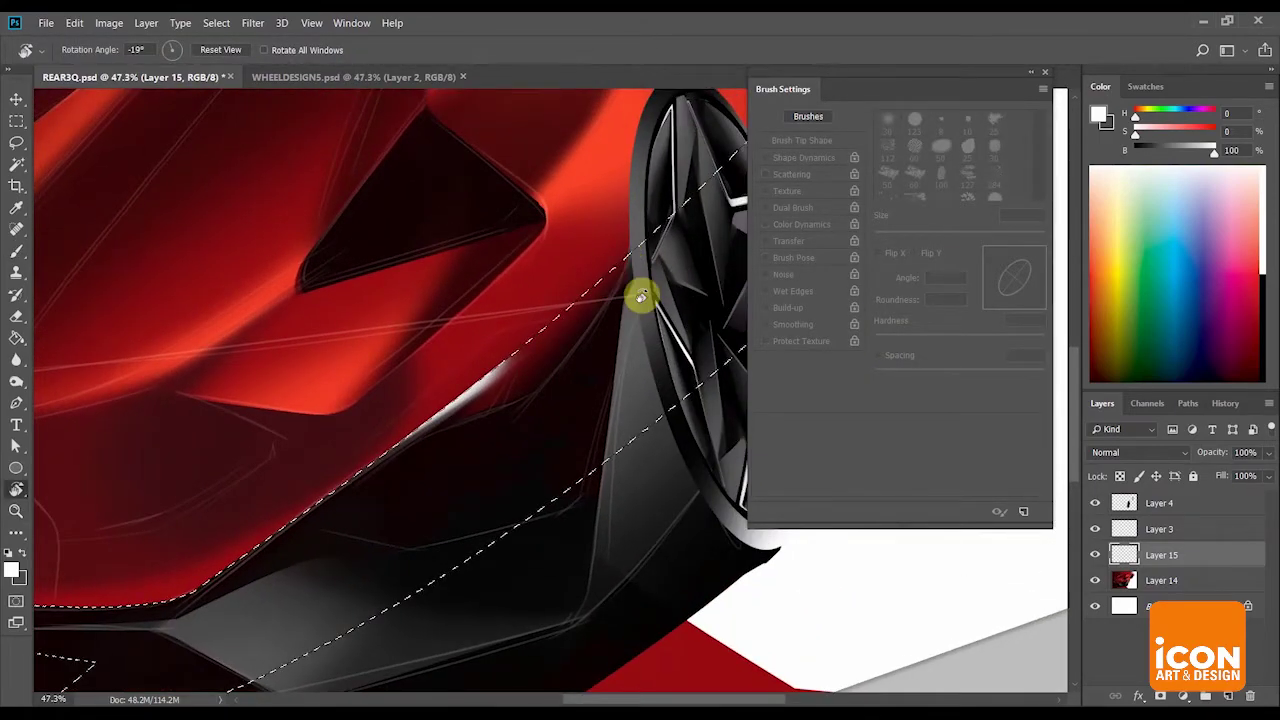
{"action": "key", "text": "e"}
{"action": "left_click_drag", "start_coordinate": [946, 341], "coordinate": [895, 341]}
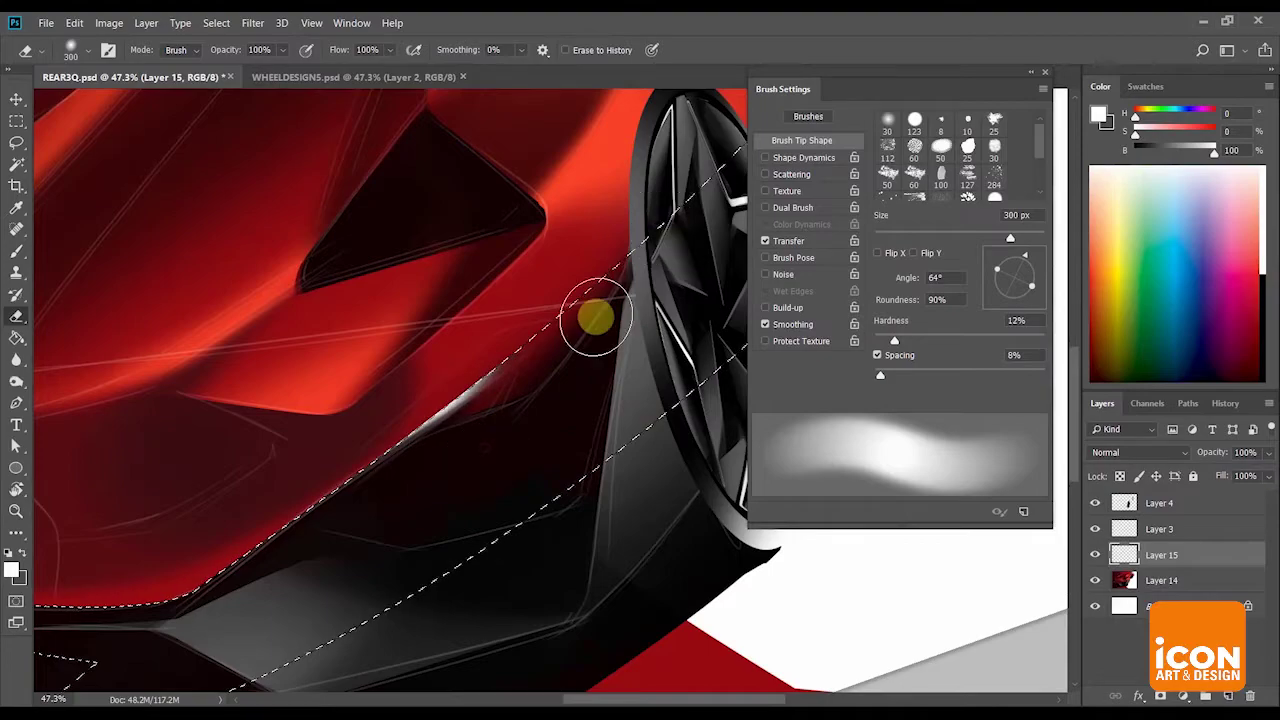
{"action": "left_click_drag", "start_coordinate": [649, 279], "coordinate": [606, 344]}
{"action": "left_click_drag", "start_coordinate": [642, 235], "coordinate": [682, 247]}
{"action": "mouse_move", "coordinate": [624, 267]}
{"action": "left_mouse_down"}
{"action": "mouse_move", "coordinate": [660, 281]}
{"action": "mouse_move", "coordinate": [606, 263]}
{"action": "mouse_move", "coordinate": [677, 263]}
{"action": "mouse_move", "coordinate": [655, 270]}
{"action": "mouse_move", "coordinate": [686, 294]}
{"action": "mouse_move", "coordinate": [655, 287]}
{"action": "mouse_move", "coordinate": [674, 294]}
{"action": "mouse_move", "coordinate": [660, 294]}
{"action": "mouse_move", "coordinate": [703, 354]}
{"action": "mouse_move", "coordinate": [620, 597]}
{"action": "mouse_move", "coordinate": [470, 585]}
{"action": "left_mouse_up"}
Widen the white glow along the selected edge near the rear wheel with a 600 px brush at 0% hardness and clear the selection.
{"action": "key", "text": "r"}
{"action": "key", "text": "z"}
{"action": "left_click_drag", "start_coordinate": [515, 405], "coordinate": [570, 425]}
{"action": "key", "text": "r"}
{"action": "left_click_drag", "start_coordinate": [606, 296], "coordinate": [594, 286]}
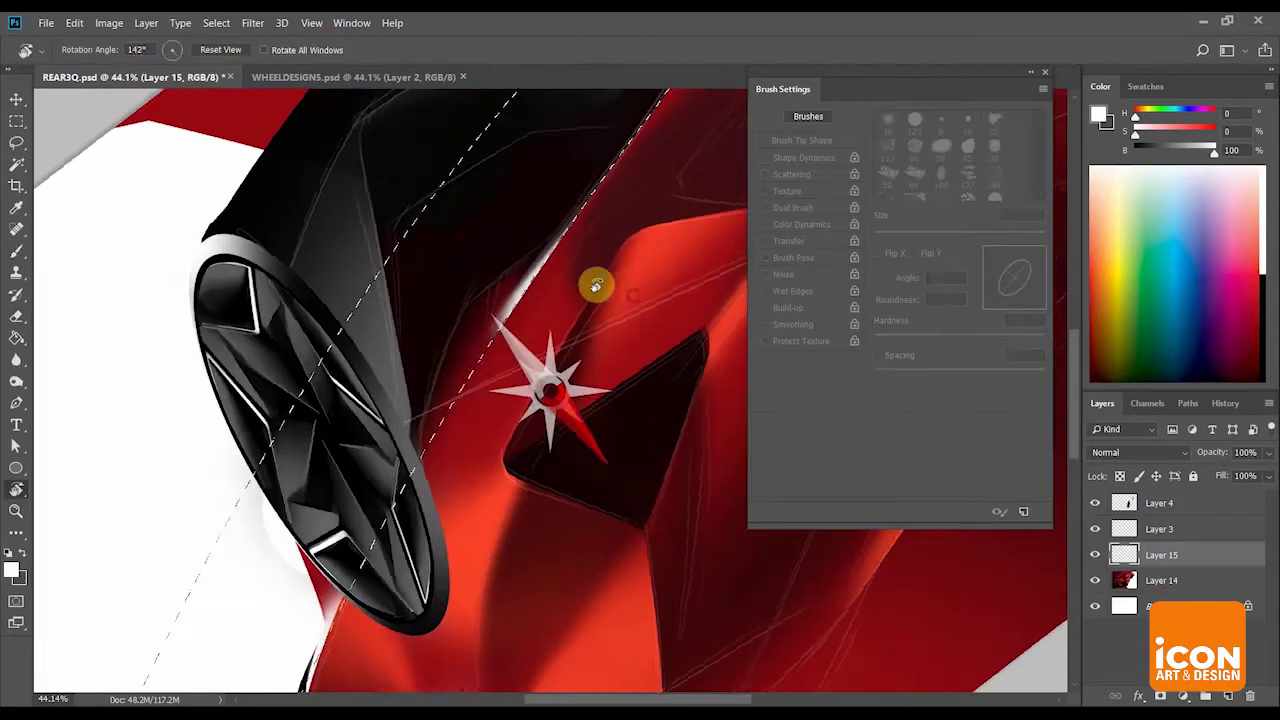
{"action": "key", "text": "b"}
{"action": "left_click_drag", "start_coordinate": [925, 338], "coordinate": [784, 333]}
{"action": "key", "text": "bracketright"}
{"action": "key", "text": "bracketright"}
{"action": "key", "text": "bracketright"}
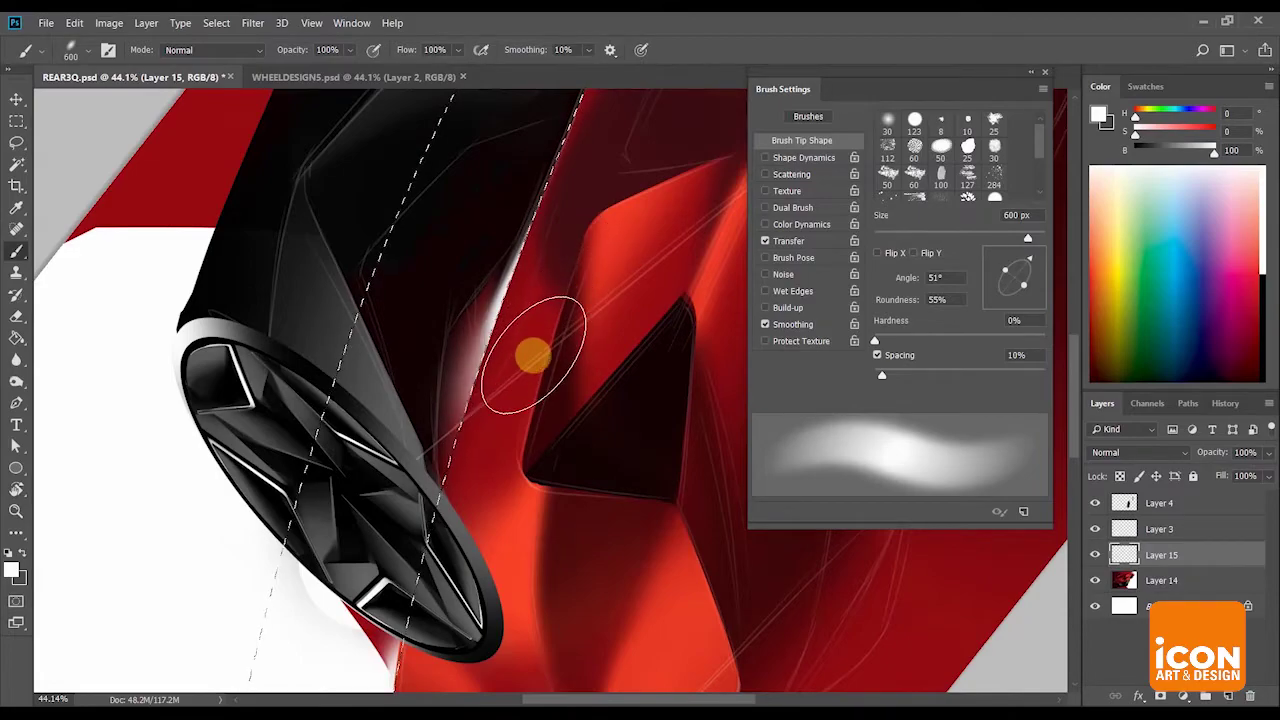
{"action": "left_click_drag", "start_coordinate": [556, 359], "coordinate": [546, 331]}
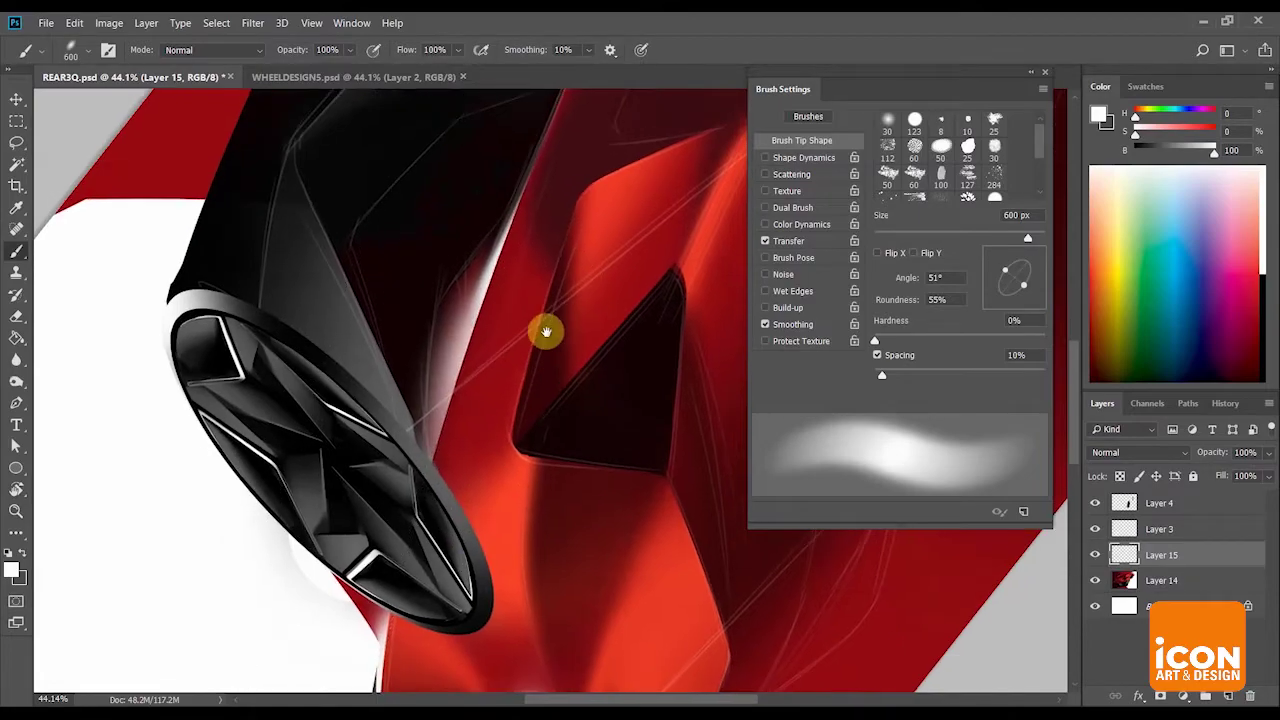
Trim the white glow beside the body edge near the rear wheel with a 400 px eraser at 53% hardness.
{"action": "key", "text": "l"}
{"action": "left_click", "coordinate": [546, 360]}
{"action": "key", "text": "r"}
{"action": "left_click_drag", "start_coordinate": [588, 272], "coordinate": [626, 246]}
{"action": "key", "text": "e"}
{"action": "left_click", "coordinate": [967, 340]}
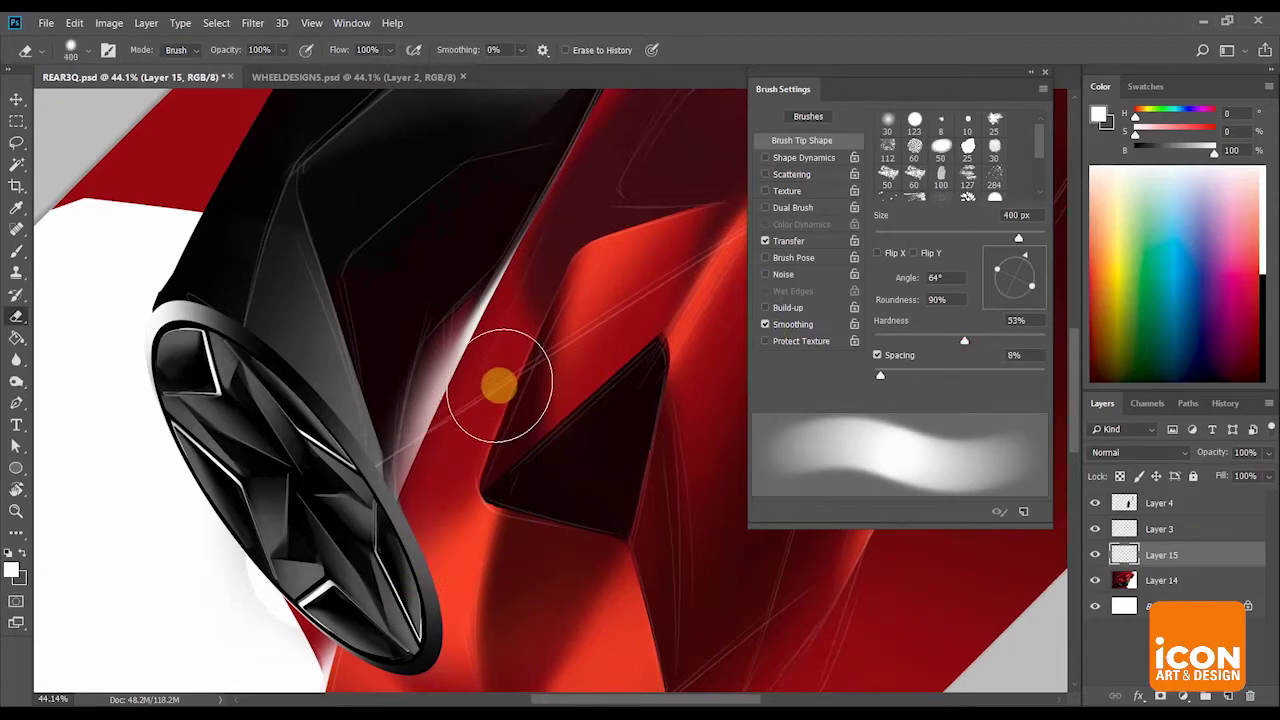
{"action": "key", "text": "bracketleft"}
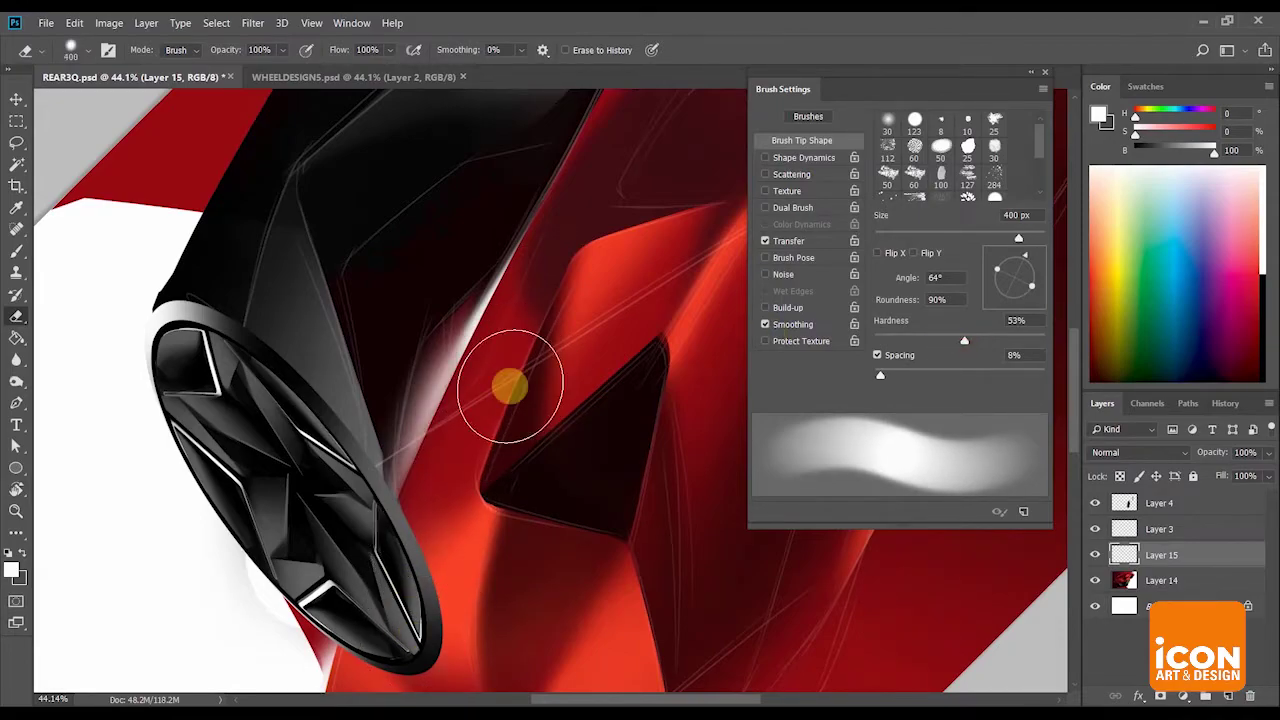
{"action": "left_click_drag", "start_coordinate": [521, 370], "coordinate": [417, 577]}
{"action": "left_click_drag", "start_coordinate": [471, 468], "coordinate": [437, 549]}
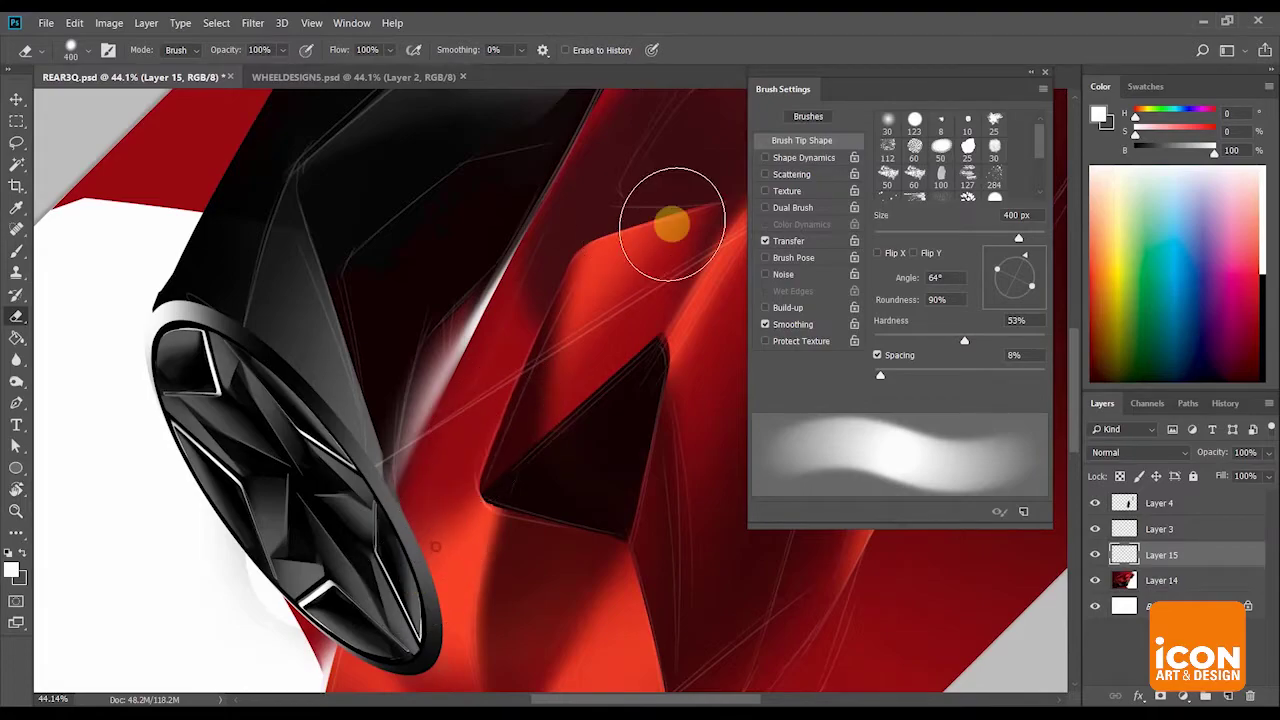
Merge the white highlight layer down into Layer 14.
{"action": "key", "text": "r"}
{"action": "left_click_drag", "start_coordinate": [486, 194], "coordinate": [345, 530]}
{"action": "key", "text": "r"}
{"action": "left_click_drag", "start_coordinate": [664, 312], "coordinate": [585, 255]}
{"action": "key", "text": "z"}
{"action": "left_click_drag", "start_coordinate": [692, 350], "coordinate": [683, 337]}
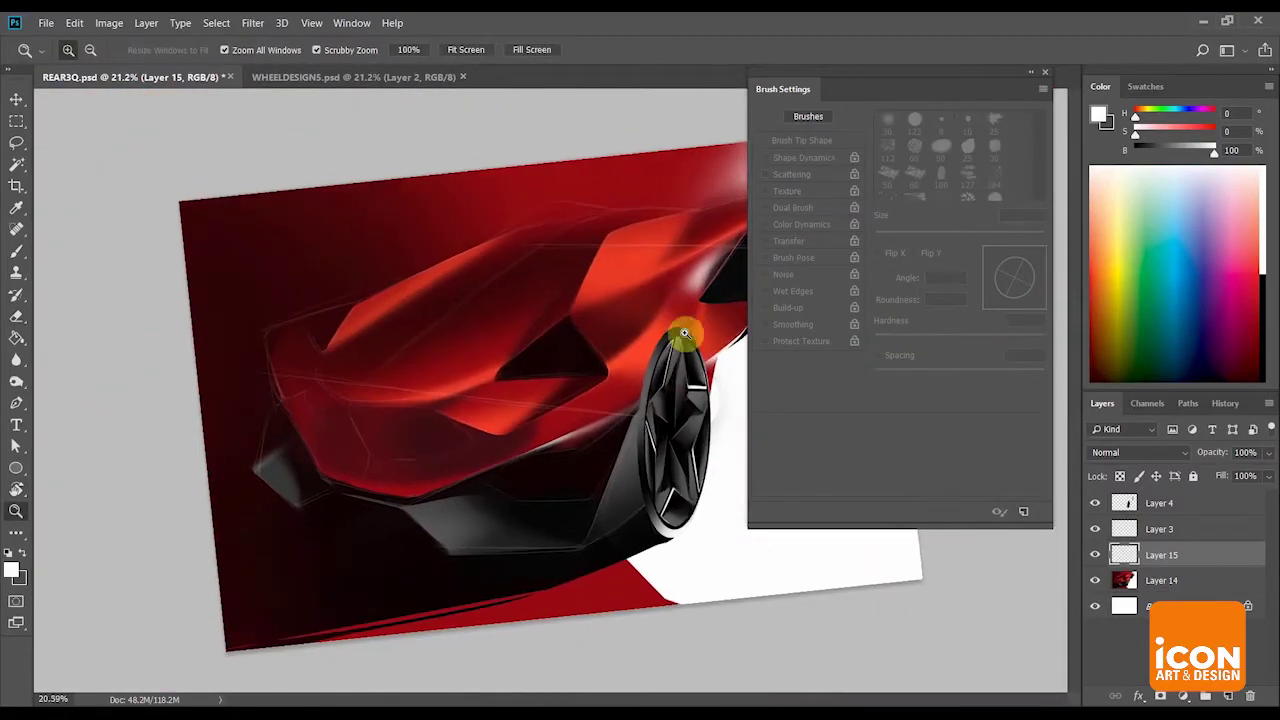
{"action": "key", "text": "r"}
{"action": "mouse_move", "coordinate": [708, 292]}
{"action": "left_mouse_down"}
{"action": "mouse_move", "coordinate": [604, 288]}
{"action": "mouse_move", "coordinate": [645, 335]}
{"action": "mouse_move", "coordinate": [632, 333]}
{"action": "mouse_move", "coordinate": [663, 420]}
{"action": "mouse_move", "coordinate": [669, 330]}
{"action": "left_mouse_up"}
{"action": "key", "text": "e"}
{"action": "key", "text": "r"}
{"action": "key", "text": "z"}
{"action": "key", "text": "r"}
{"action": "key", "text": "Escape"}
{"action": "key", "text": "ctrl+e"}
{"action": "key", "text": "z"}
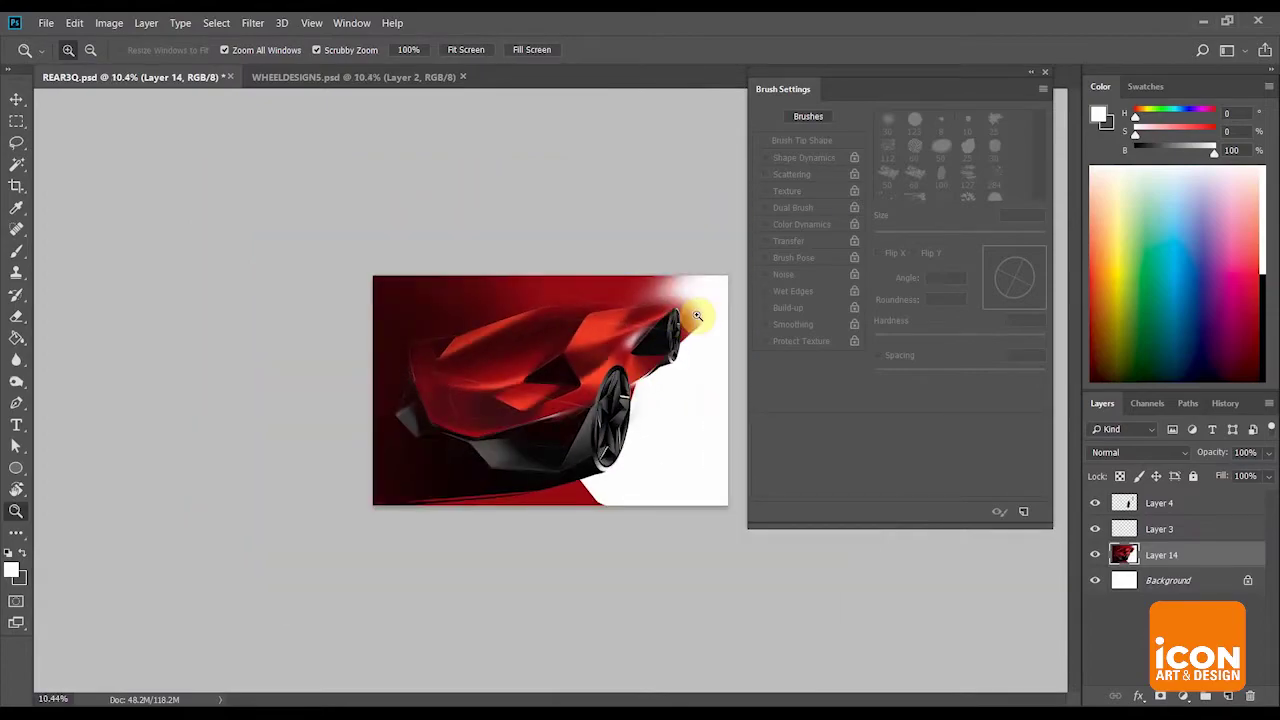
Close the brush settings and set up the Dodge tool with the Midtones range and a 1200 px brush for the white background glow.
{"action": "left_click_drag", "start_coordinate": [679, 398], "coordinate": [744, 427]}
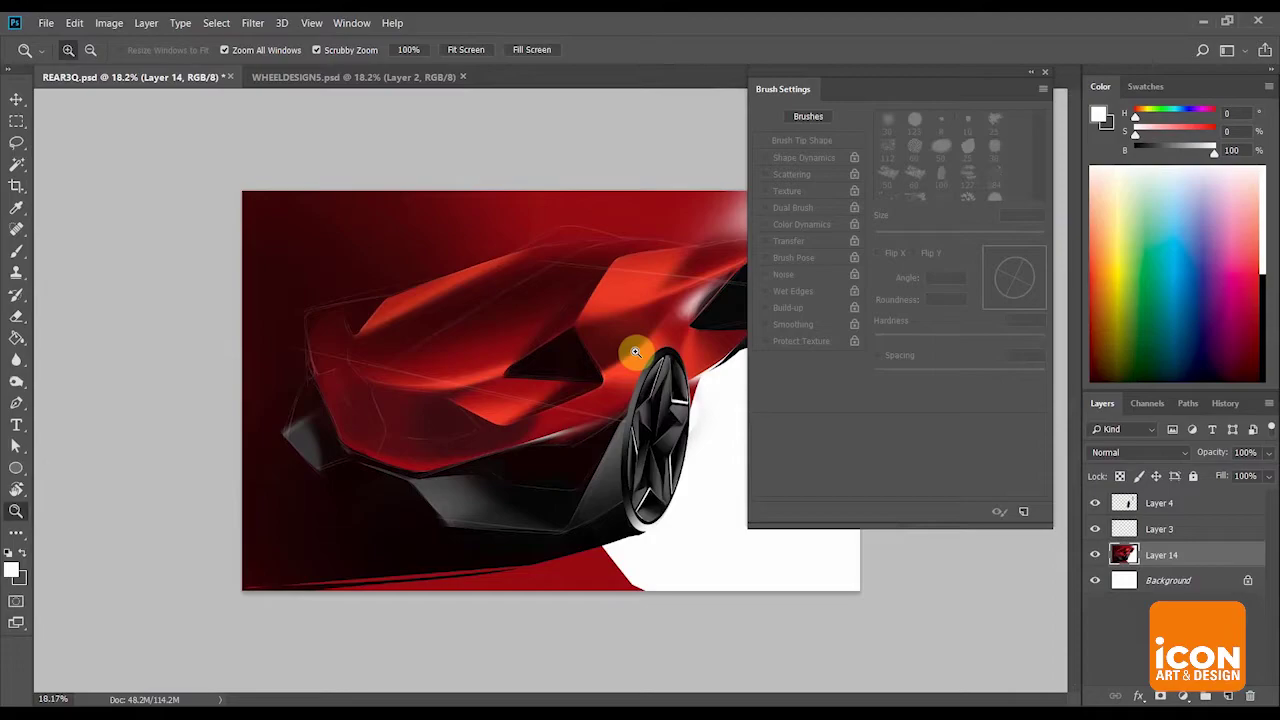
{"action": "left_click_drag", "start_coordinate": [567, 415], "coordinate": [540, 276]}
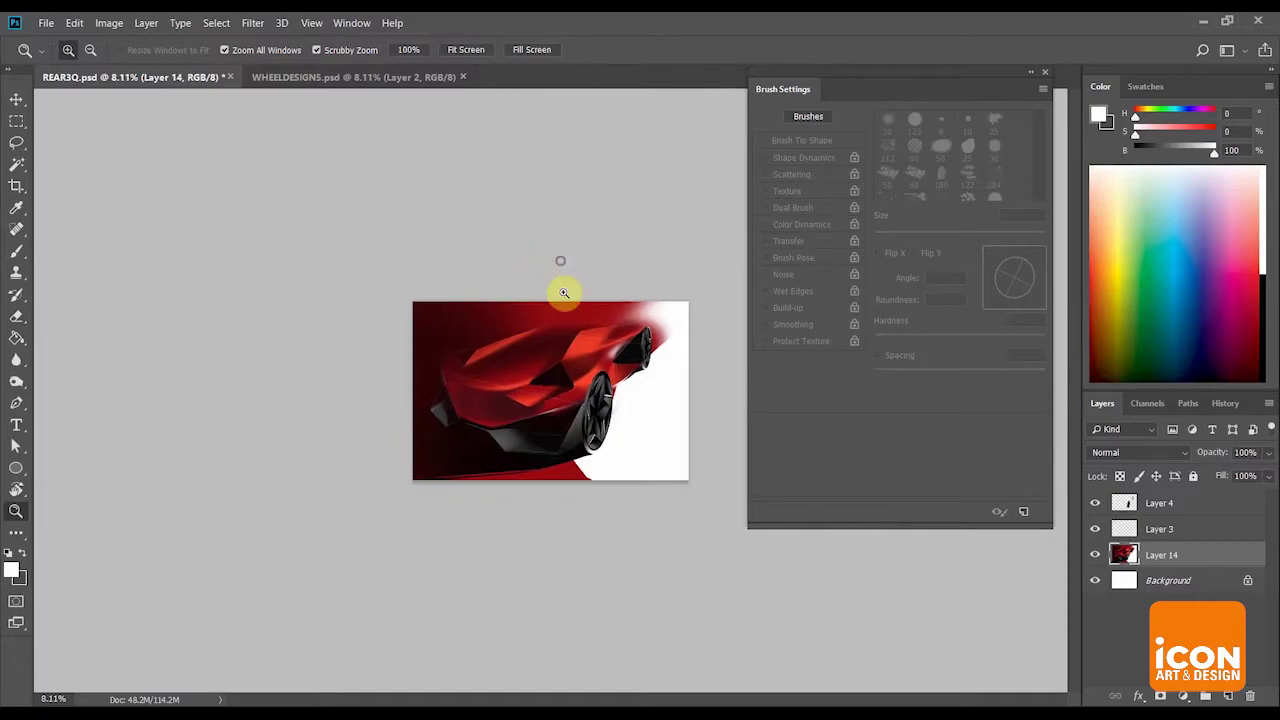
{"action": "left_click", "coordinate": [564, 301]}
{"action": "left_click", "coordinate": [1050, 69]}
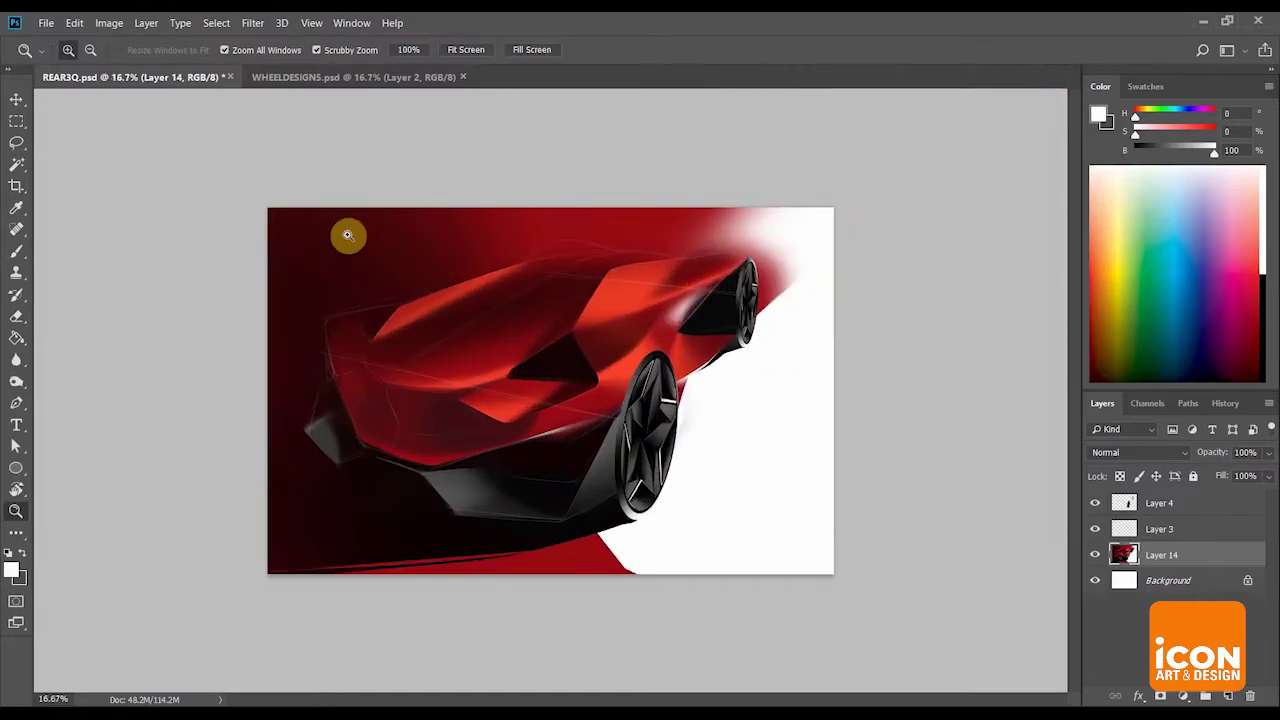
{"action": "mouse_move", "coordinate": [17, 381]}
{"action": "left_mouse_down"}
{"action": "mouse_move", "coordinate": [63, 400]}
{"action": "mouse_move", "coordinate": [62, 380]}
{"action": "left_mouse_up"}
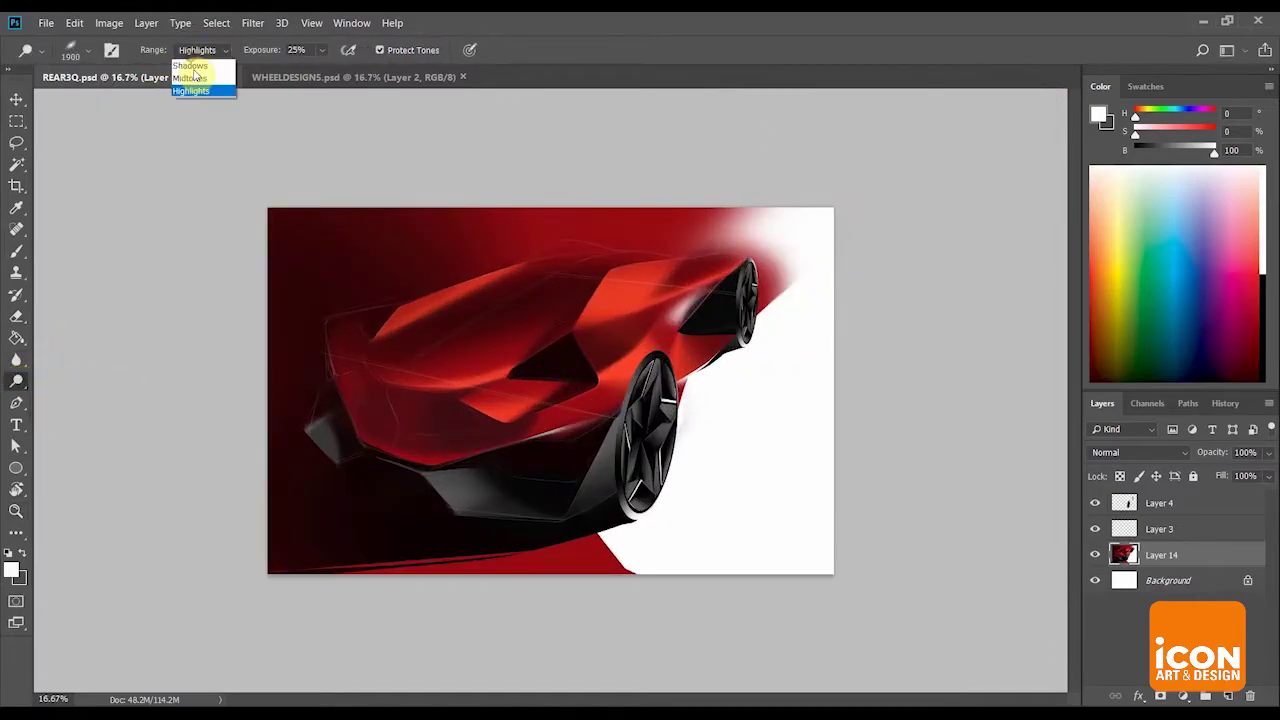
{"action": "left_click", "coordinate": [190, 78]}
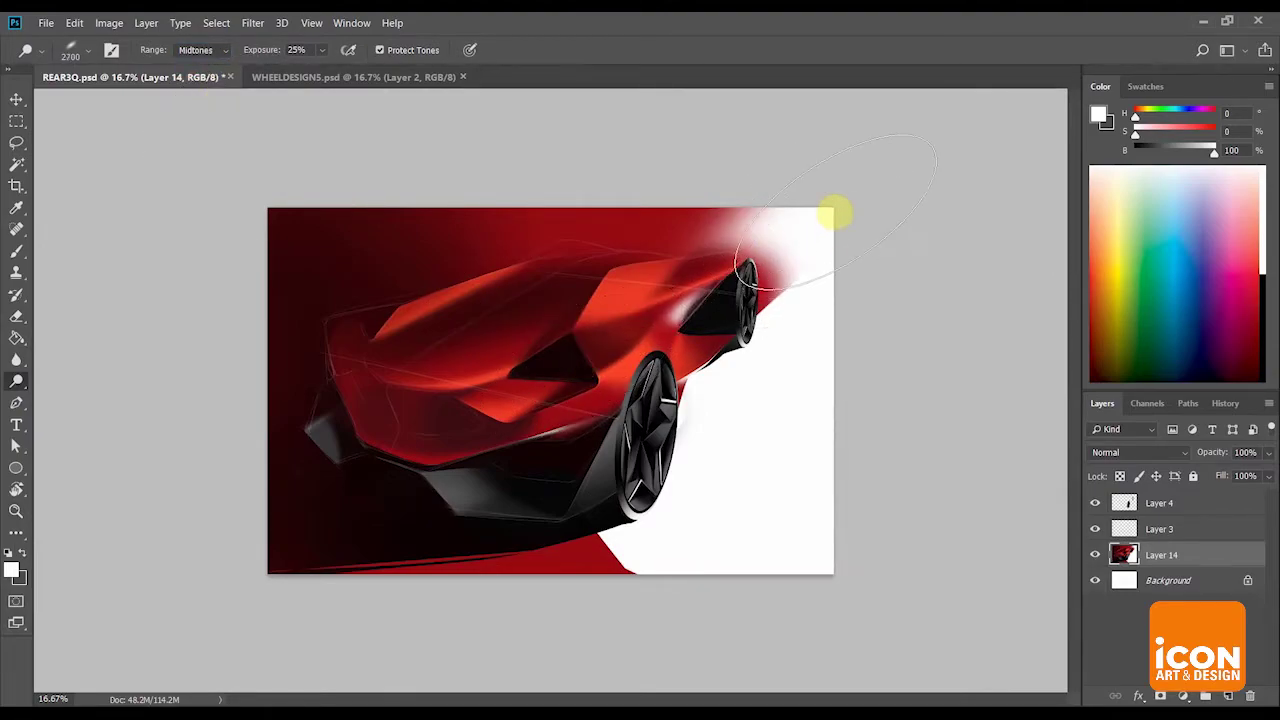
{"action": "key", "text": "bracketleft"}
{"action": "key", "text": "bracketleft"}
{"action": "key", "text": "bracketleft"}
{"action": "key", "text": "bracketleft"}
{"action": "key", "text": "bracketleft"}
{"action": "key", "text": "bracketleft"}
{"action": "key", "text": "bracketleft"}
{"action": "key", "text": "bracketleft"}
{"action": "key", "text": "bracketleft"}
{"action": "key", "text": "bracketleft"}
{"action": "key", "text": "bracketleft"}
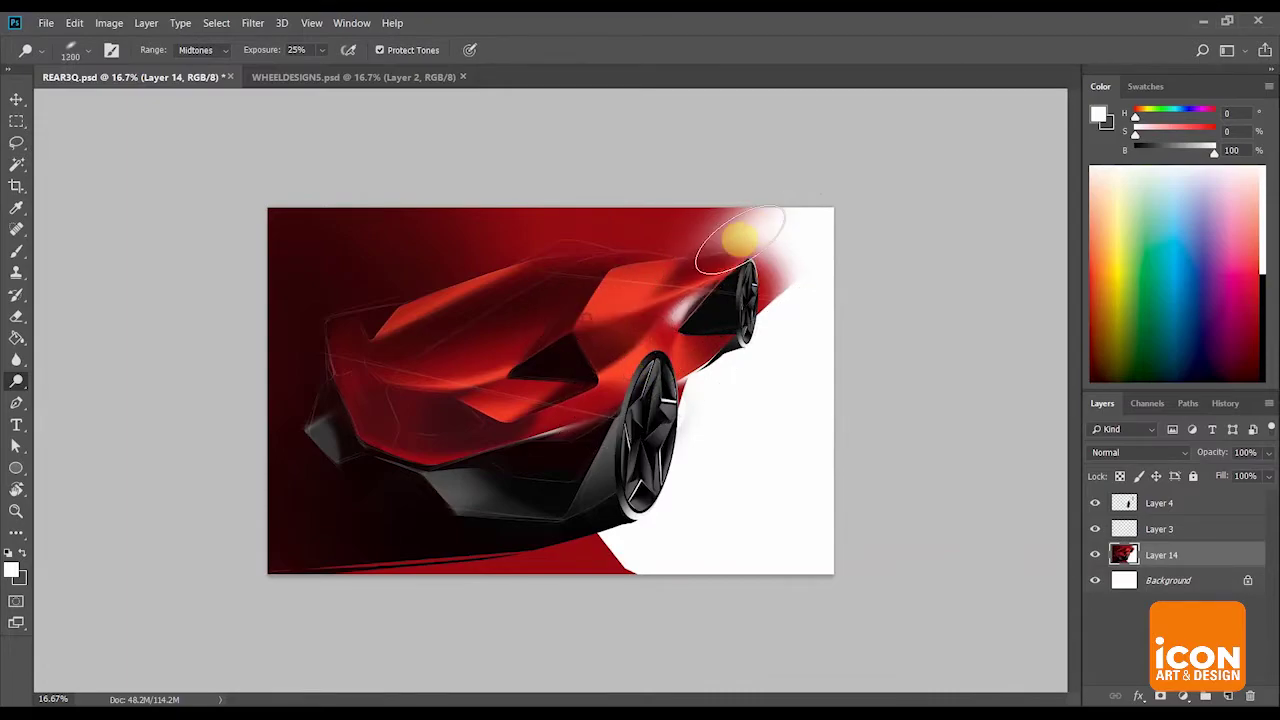
Switch to the Burn tool with the Shadows range, 40% exposure and a 1400 px brush for the red background above the car.
{"action": "right_click", "coordinate": [16, 381]}
{"action": "left_click", "coordinate": [60, 400]}
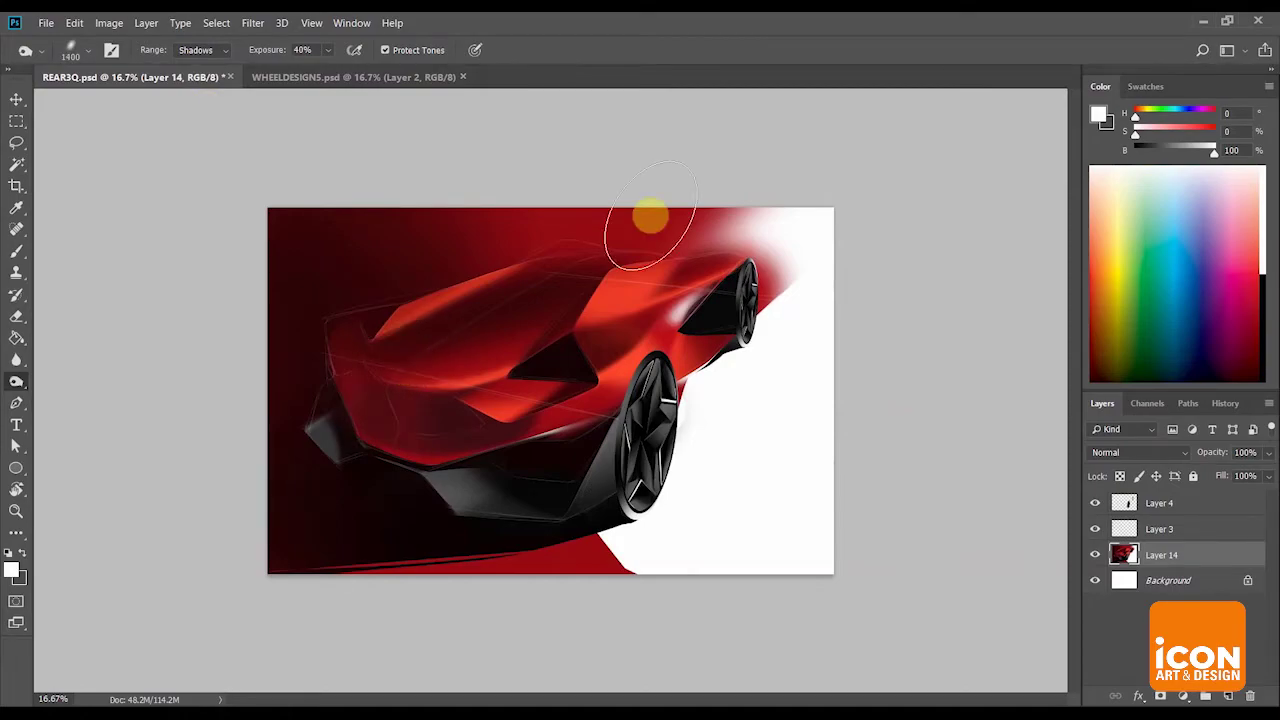
{"action": "key", "text": "ctrl+space"}
{"action": "left_click_drag", "start_coordinate": [623, 229], "coordinate": [586, 230]}
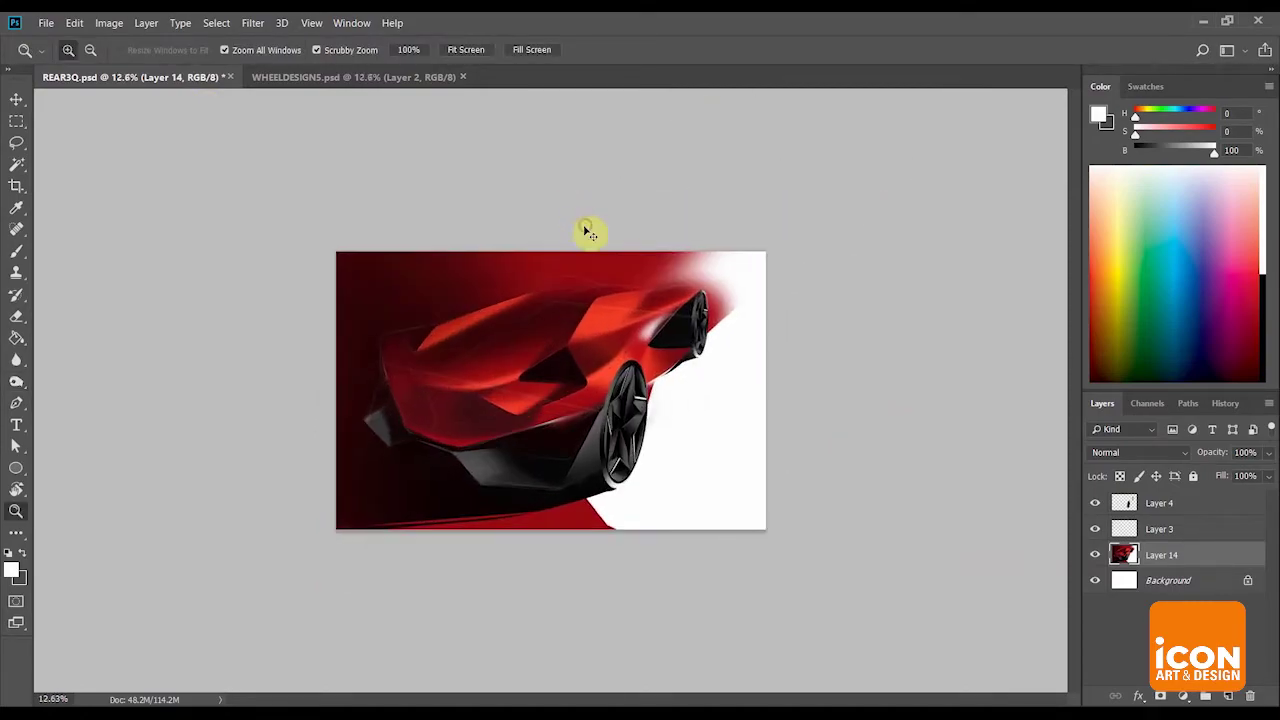
{"action": "left_click", "coordinate": [16, 381]}
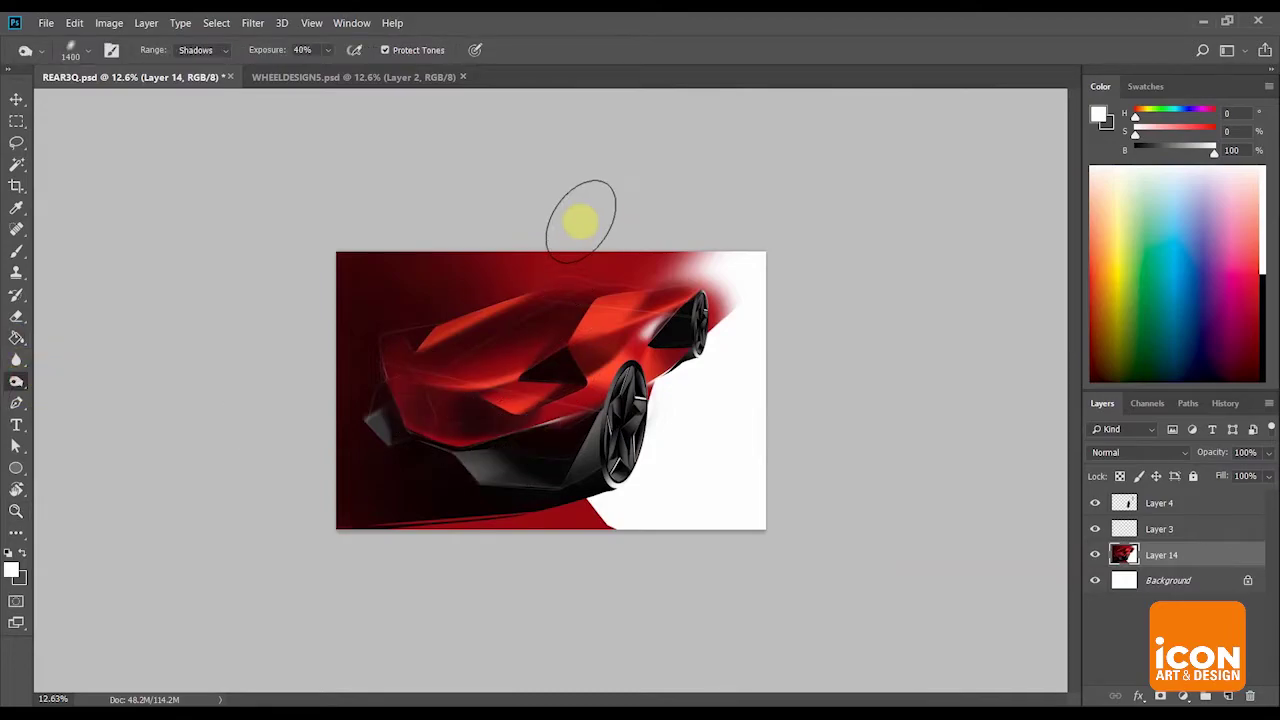
Flip the whole canvas horizontally to check the car illustration mirrored.
{"action": "key", "text": "z"}
{"action": "left_click_drag", "start_coordinate": [496, 296], "coordinate": [473, 260]}
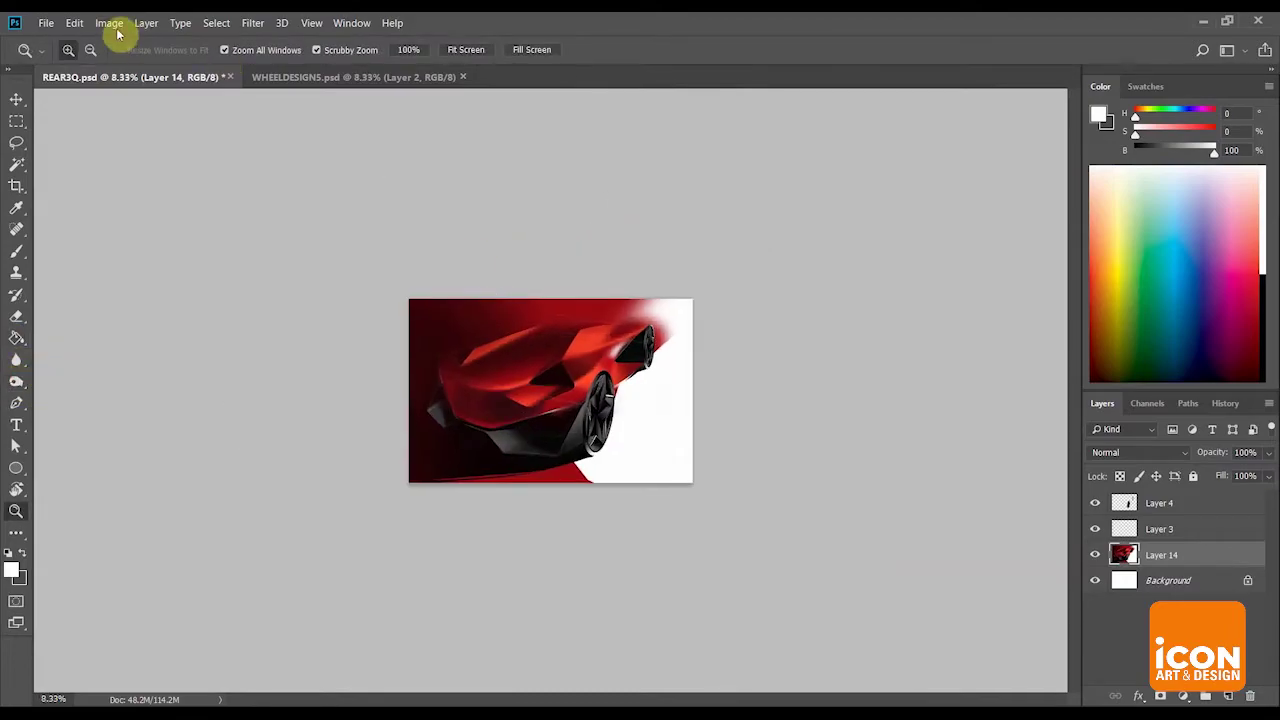
{"action": "left_click", "coordinate": [112, 24]}
{"action": "mouse_move", "coordinate": [206, 171]}
{"action": "left_click", "coordinate": [333, 241]}
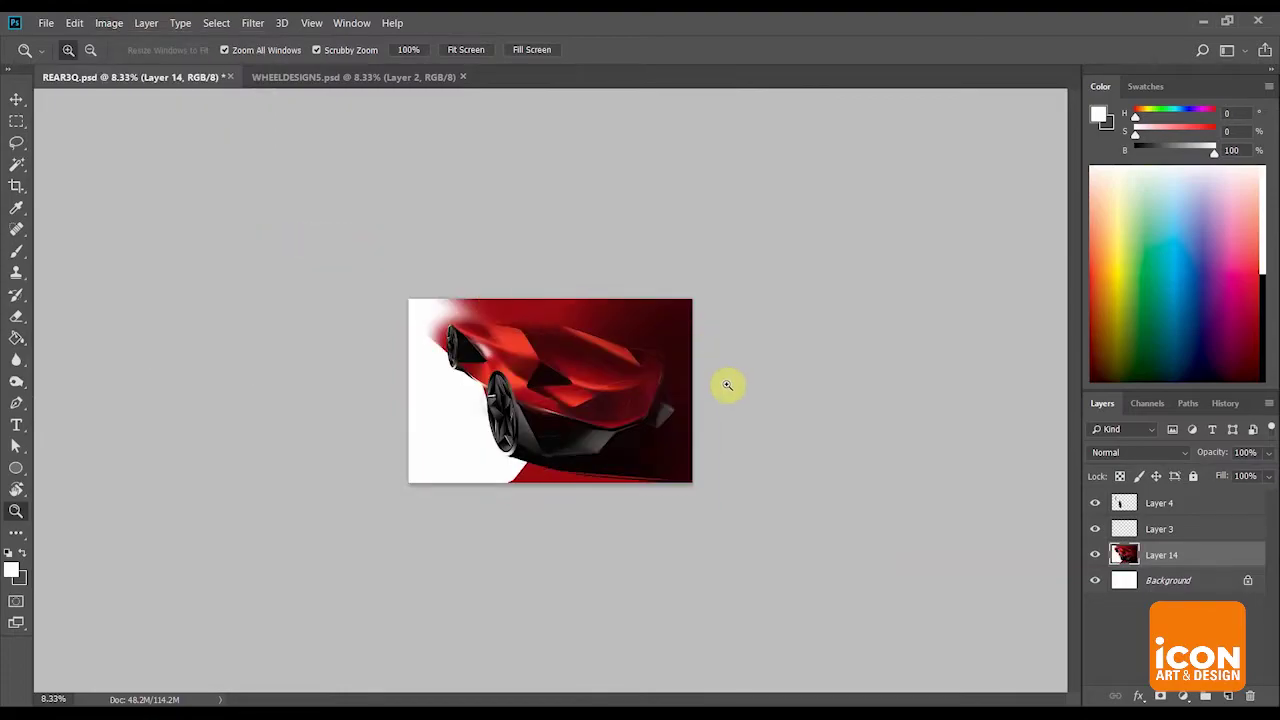
{"action": "left_click", "coordinate": [727, 385]}
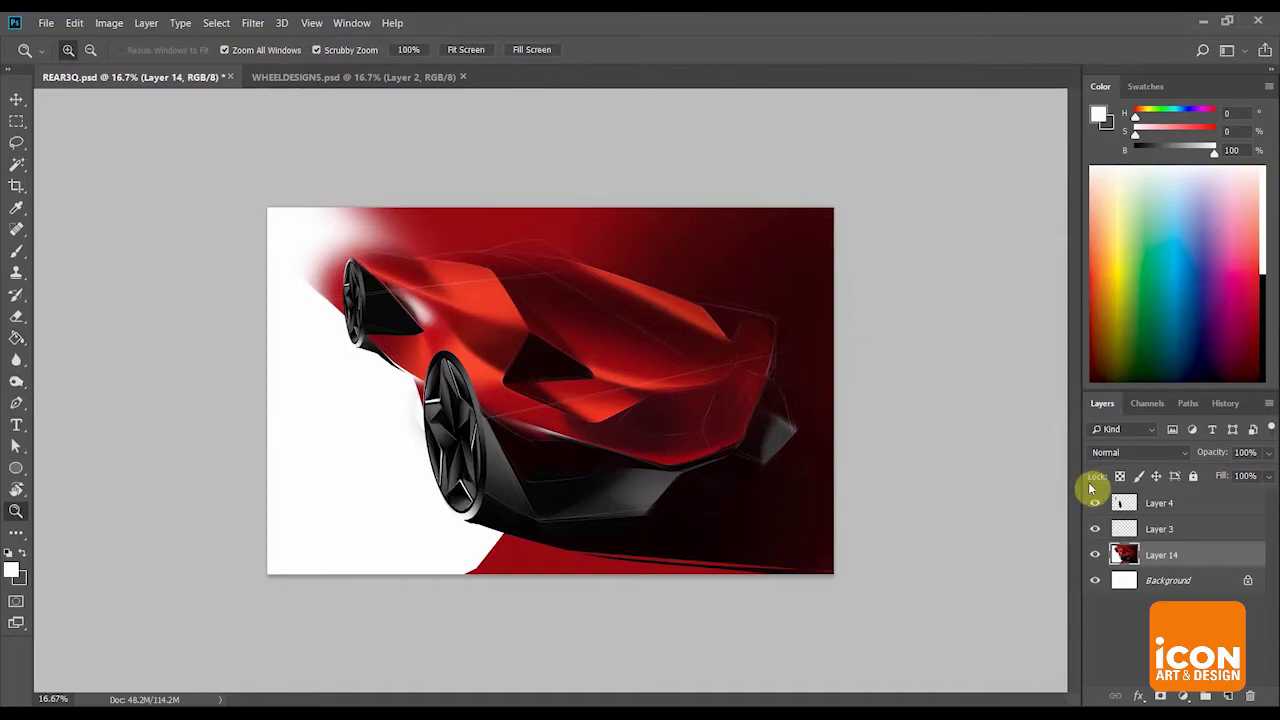
Add a layer above Layer 14, sample the dark red of the lower rear body and open the brush settings.
{"action": "left_click", "coordinate": [1229, 696]}
{"action": "key", "text": "r"}
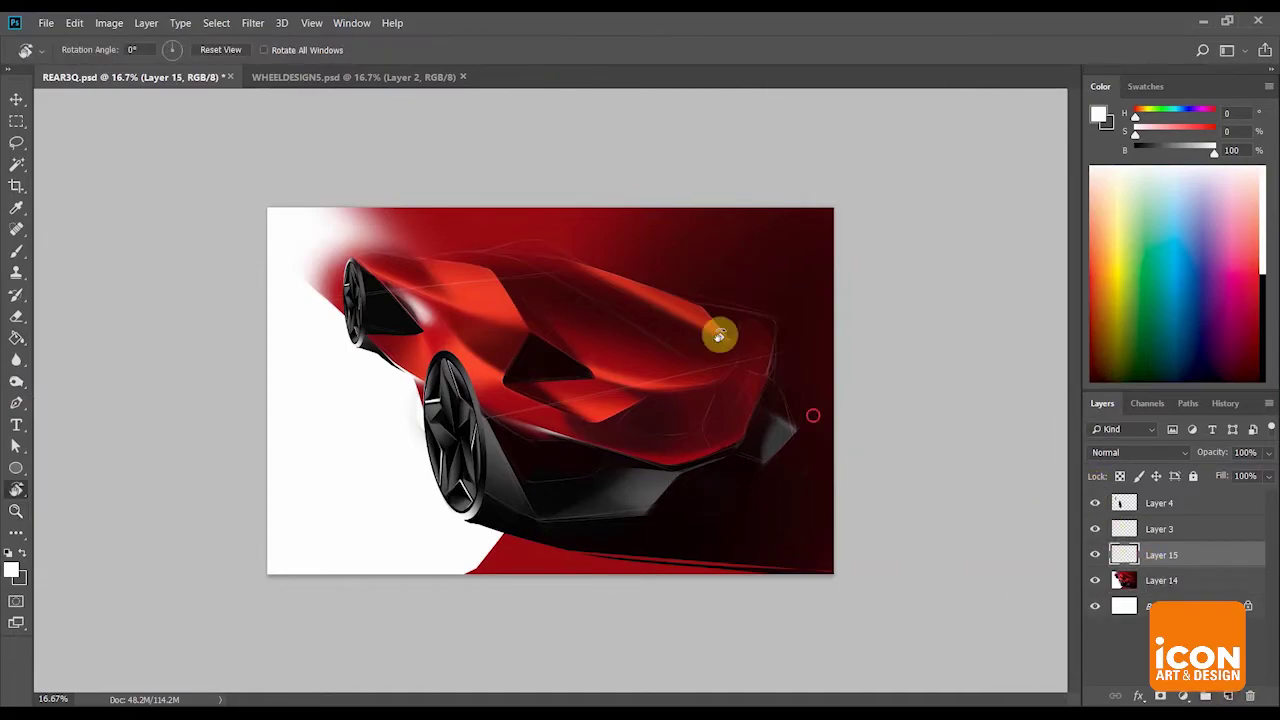
{"action": "left_click_drag", "start_coordinate": [717, 334], "coordinate": [570, 230]}
{"action": "mouse_move", "coordinate": [610, 315]}
{"action": "left_mouse_down"}
{"action": "mouse_move", "coordinate": [686, 294]}
{"action": "mouse_move", "coordinate": [620, 314]}
{"action": "left_mouse_up"}
{"action": "key", "text": "r"}
{"action": "left_click_drag", "start_coordinate": [630, 370], "coordinate": [700, 350]}
{"action": "key", "text": "b"}
{"action": "left_click", "coordinate": [591, 220], "text": "alt"}
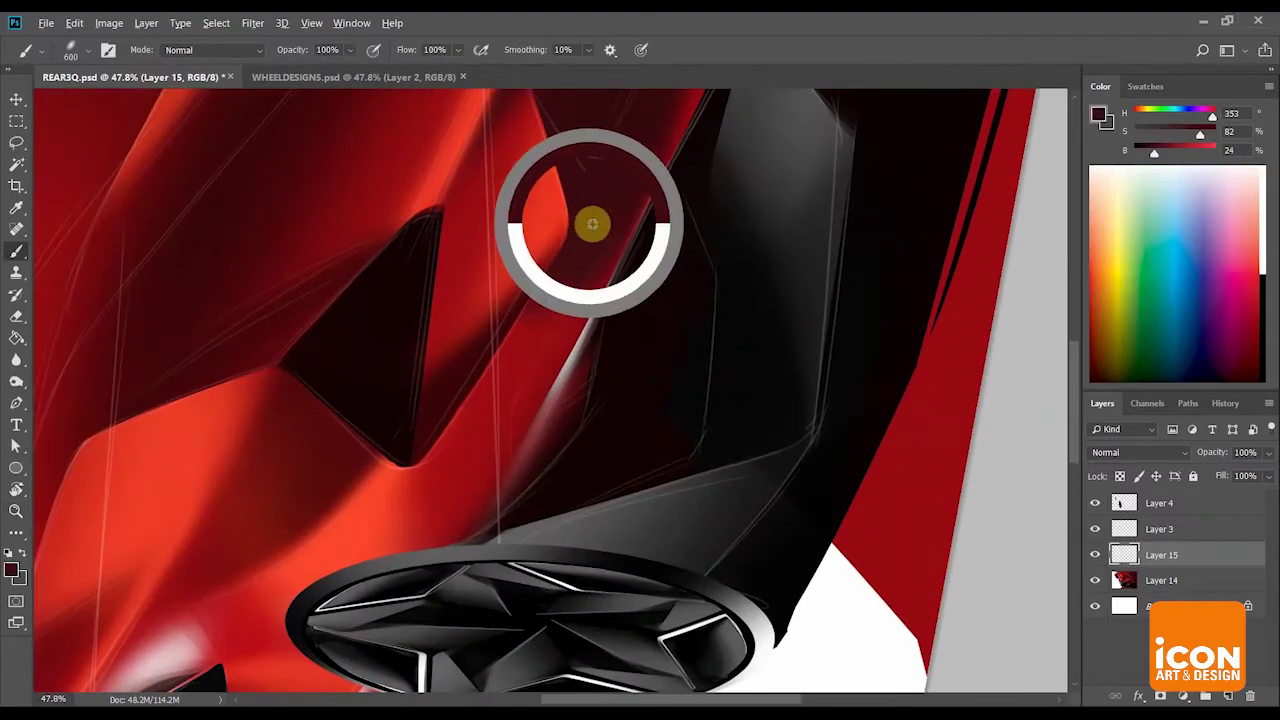
{"action": "key", "text": "r"}
{"action": "mouse_move", "coordinate": [623, 223]}
{"action": "left_mouse_down"}
{"action": "mouse_move", "coordinate": [714, 214]}
{"action": "mouse_move", "coordinate": [743, 253]}
{"action": "mouse_move", "coordinate": [789, 220]}
{"action": "left_mouse_up"}
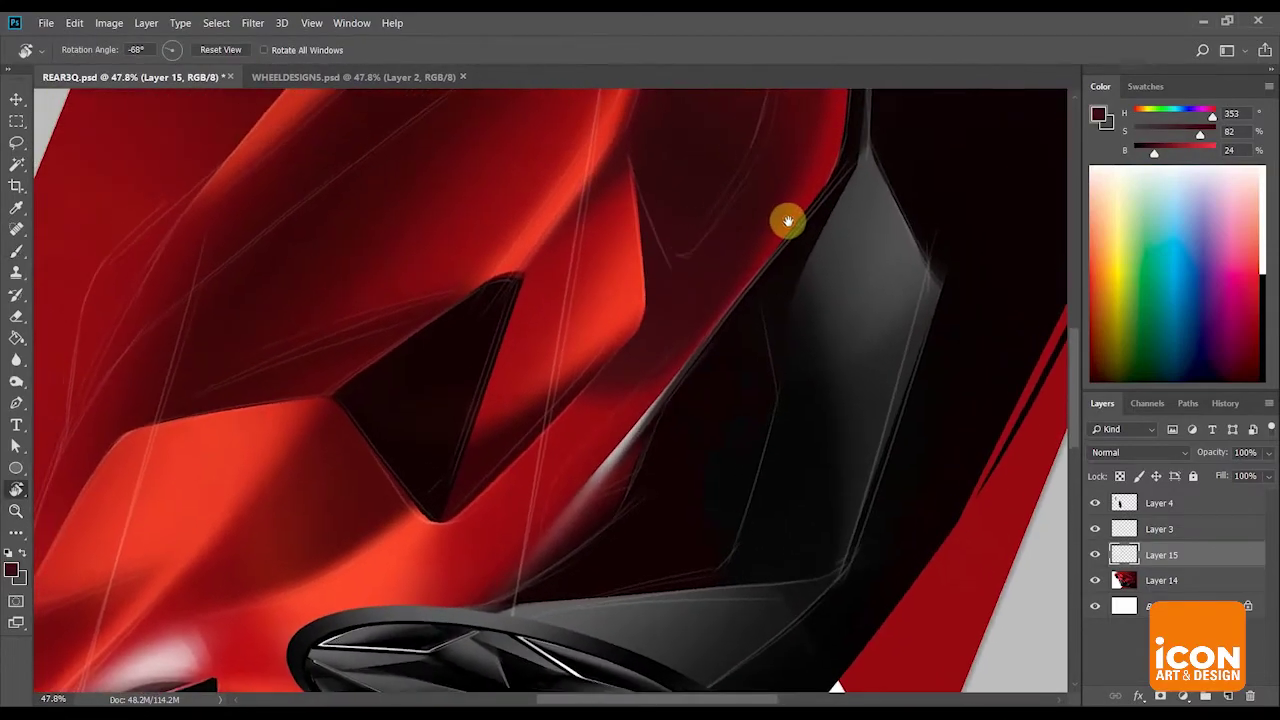
{"action": "left_click_drag", "start_coordinate": [828, 334], "coordinate": [820, 320]}
{"action": "key", "text": "b"}
{"action": "key", "text": "F5"}
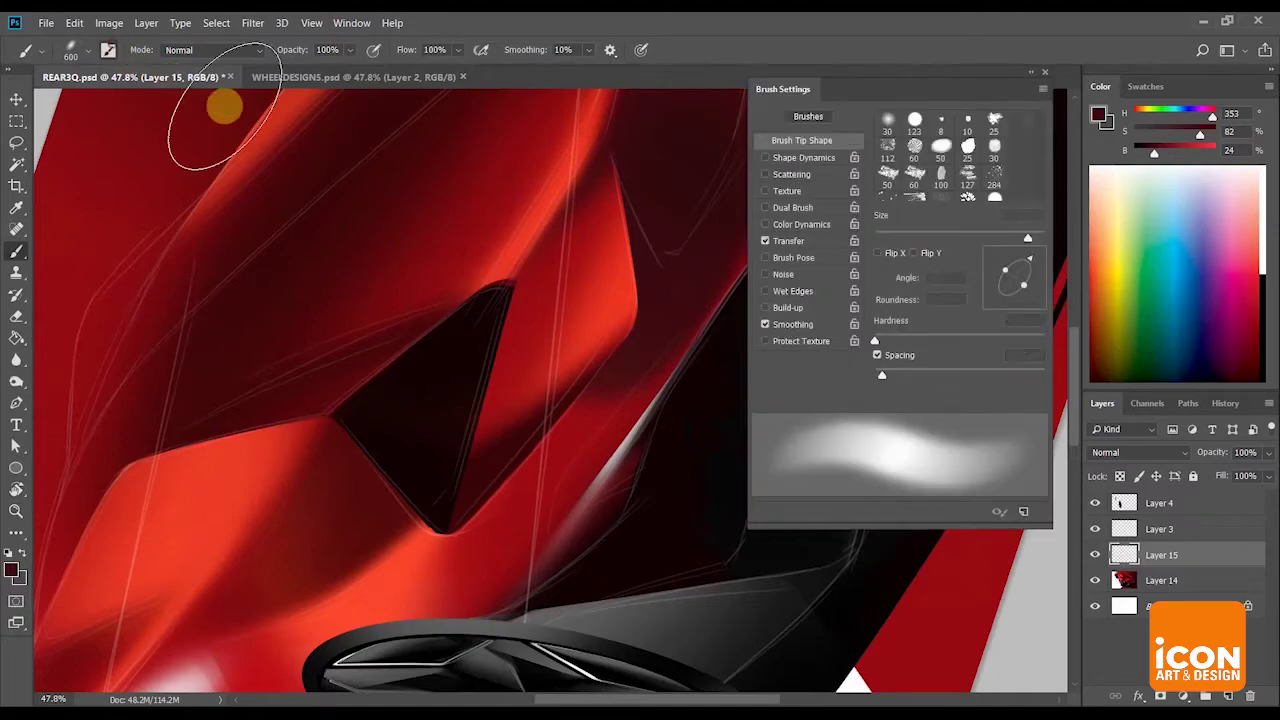
Paint a dark red shadow along the lower body edge towards the rear wheel with the 600 px soft brush.
{"action": "key", "text": "r"}
{"action": "mouse_move", "coordinate": [594, 257]}
{"action": "left_mouse_down"}
{"action": "mouse_move", "coordinate": [451, 247]}
{"action": "mouse_move", "coordinate": [526, 217]}
{"action": "left_mouse_up"}
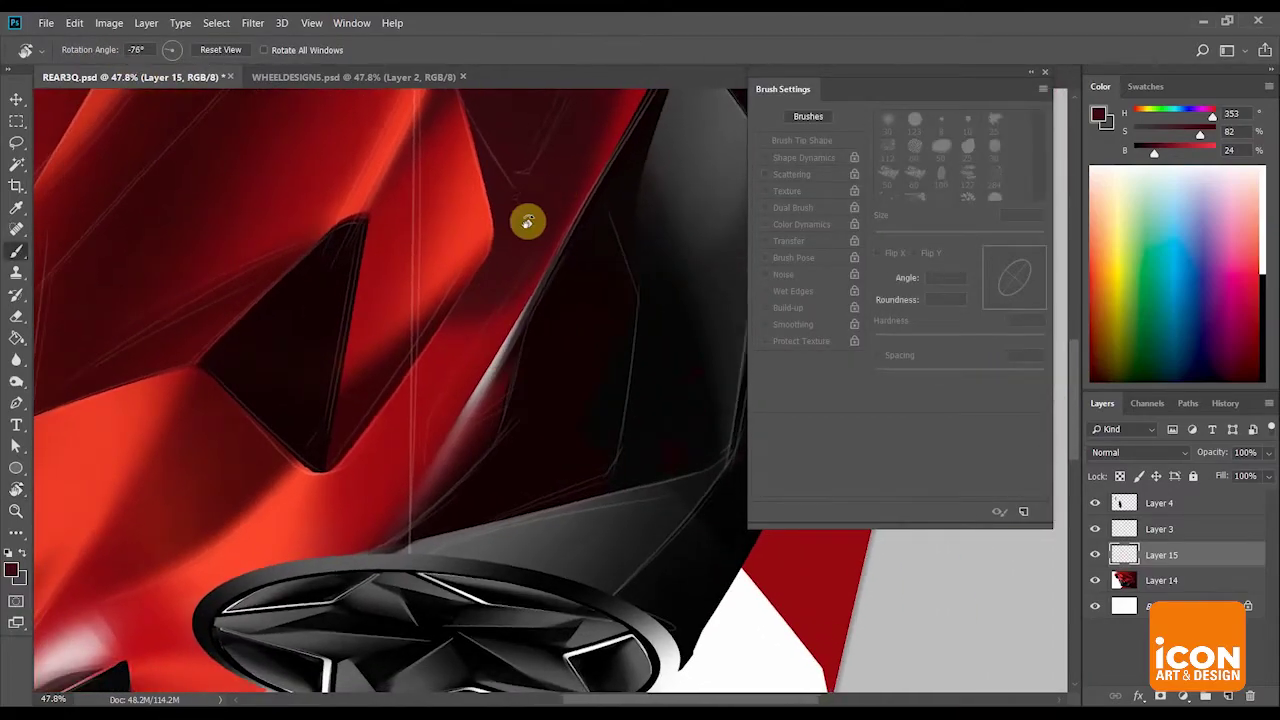
{"action": "key", "text": "b"}
{"action": "key", "text": "ctrl+z"}
{"action": "mouse_move", "coordinate": [627, 180]}
{"action": "left_mouse_down"}
{"action": "mouse_move", "coordinate": [387, 490]}
{"action": "mouse_move", "coordinate": [634, 134]}
{"action": "mouse_move", "coordinate": [654, 209]}
{"action": "mouse_move", "coordinate": [597, 343]}
{"action": "mouse_move", "coordinate": [616, 398]}
{"action": "mouse_move", "coordinate": [674, 329]}
{"action": "left_mouse_up"}
{"action": "key", "text": "r"}
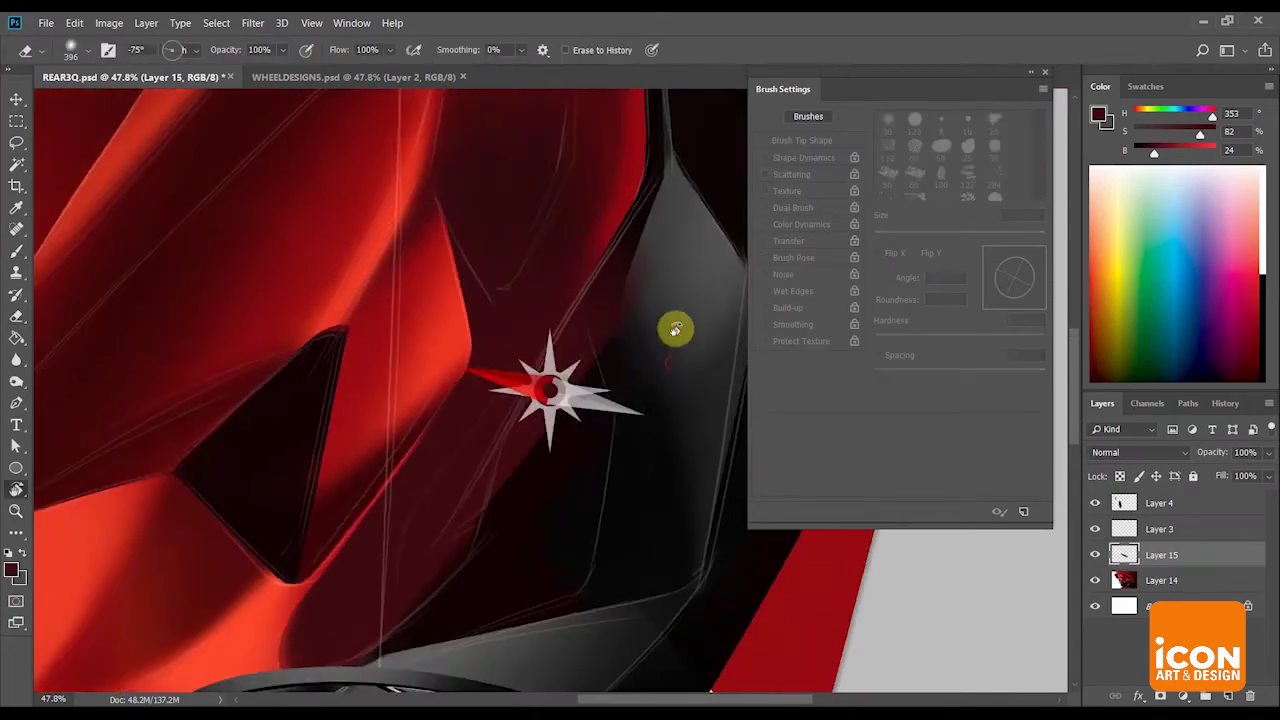
Erase the dark red overspill below the body edge with a 396 px eraser at 100% hardness.
{"action": "key", "text": "e"}
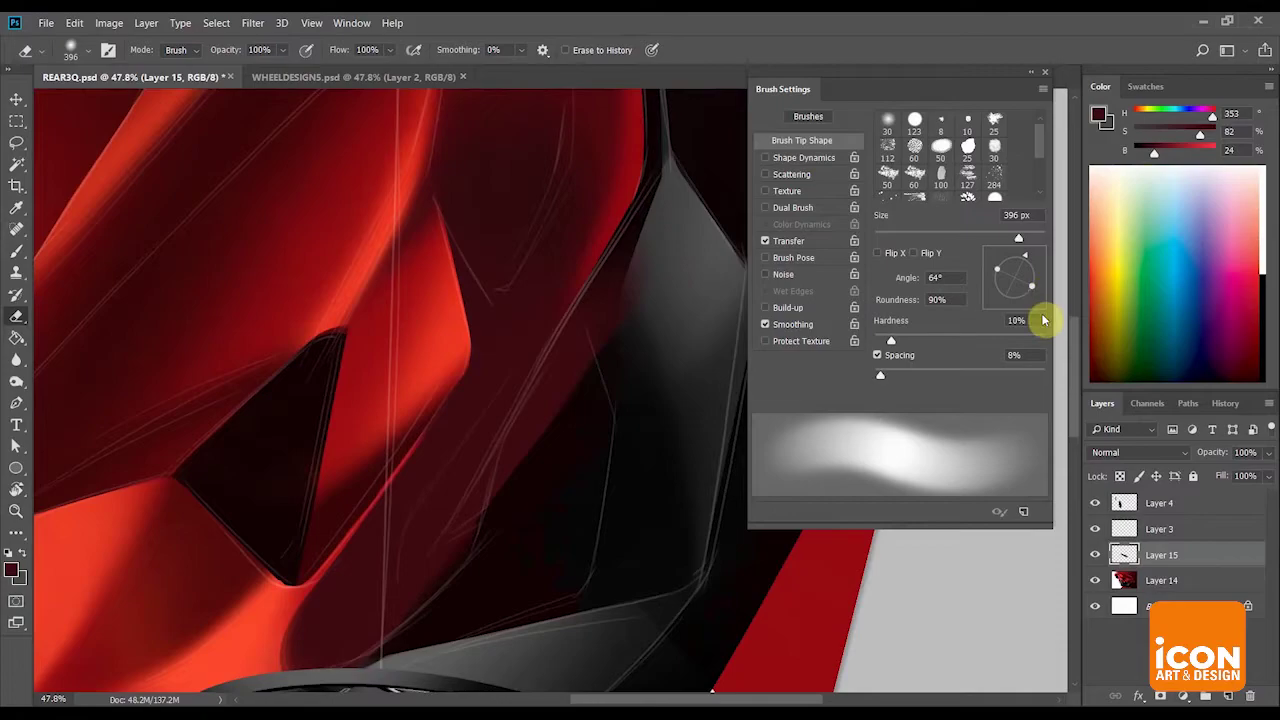
{"action": "left_click_drag", "start_coordinate": [1018, 341], "coordinate": [1046, 341]}
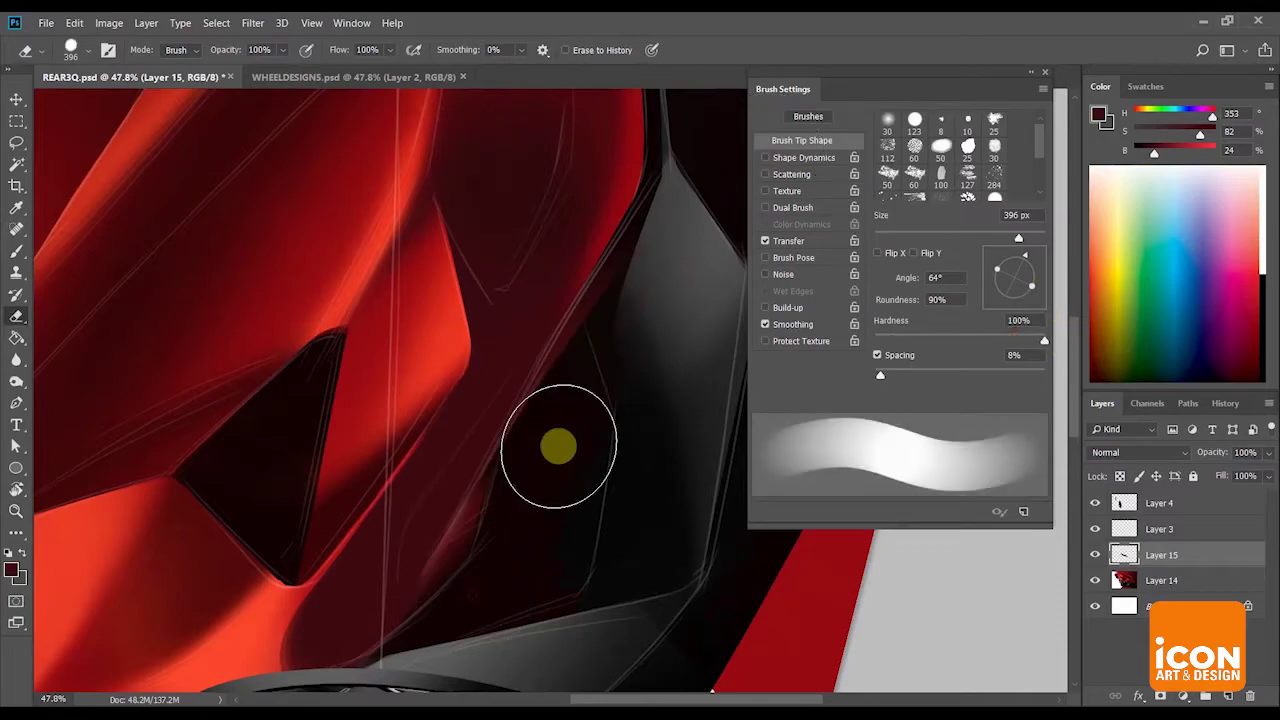
{"action": "key", "text": "r"}
{"action": "mouse_move", "coordinate": [689, 246]}
{"action": "left_mouse_down"}
{"action": "mouse_move", "coordinate": [623, 434]}
{"action": "mouse_move", "coordinate": [493, 247]}
{"action": "mouse_move", "coordinate": [609, 316]}
{"action": "left_mouse_up"}
{"action": "left_click_drag", "start_coordinate": [525, 272], "coordinate": [477, 257]}
{"action": "left_click_drag", "start_coordinate": [534, 312], "coordinate": [549, 166]}
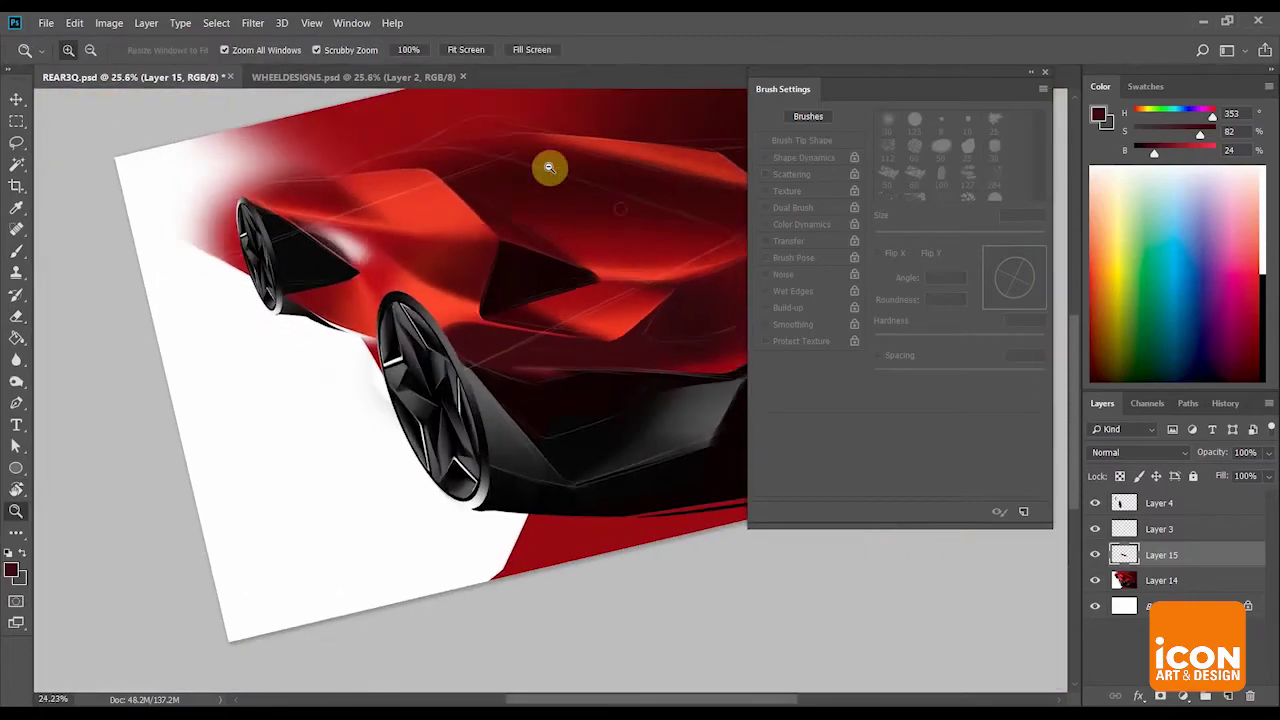
{"action": "left_click_drag", "start_coordinate": [628, 218], "coordinate": [607, 288]}
{"action": "scroll", "coordinate": [606, 288], "scroll_direction": "up", "scroll_amount": 6}
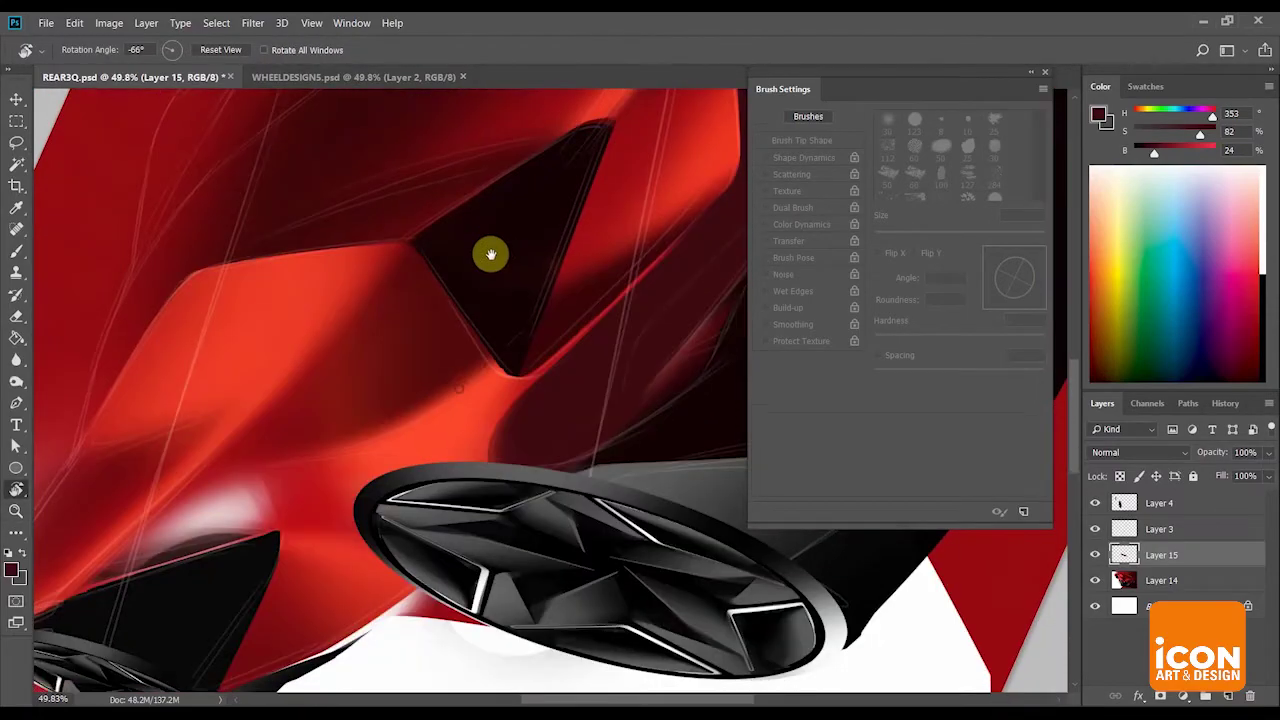
Trim the upper end of the dark red shadow between the black intake and the rear wheel with the 396 px hard eraser.
{"action": "key", "text": "e"}
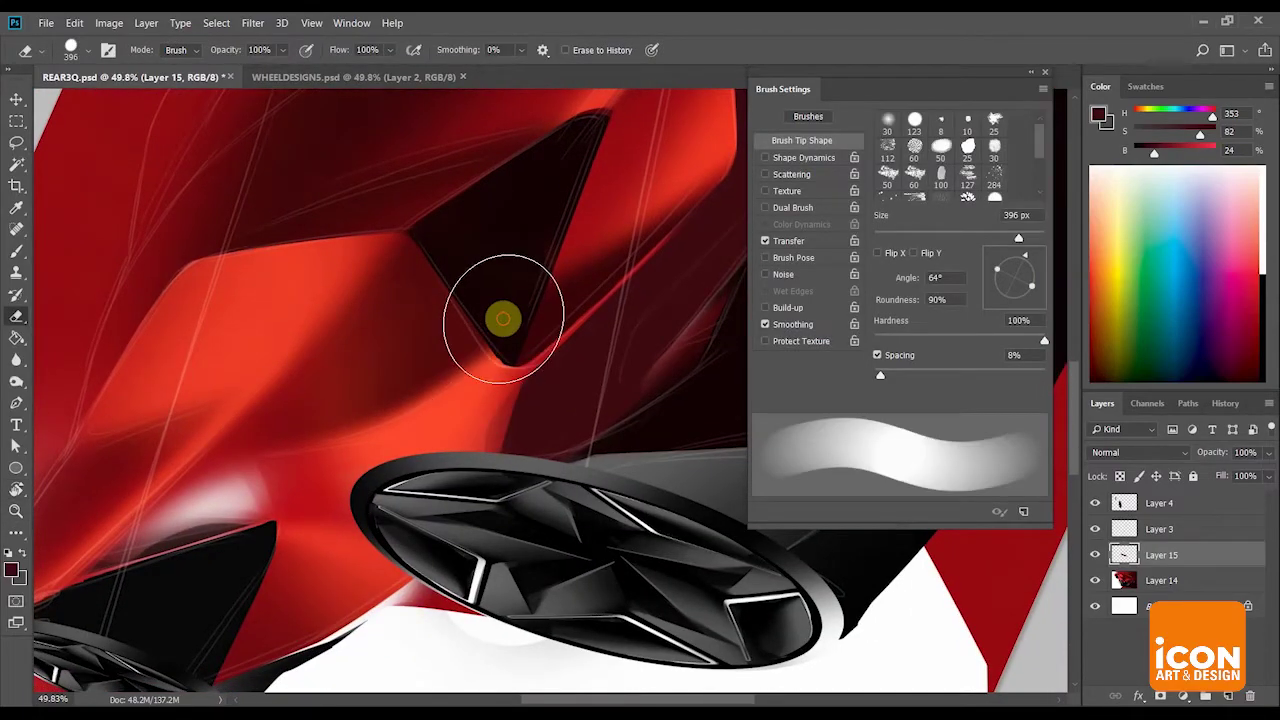
{"action": "key", "text": "r"}
{"action": "left_click_drag", "start_coordinate": [567, 212], "coordinate": [680, 280]}
{"action": "left_click_drag", "start_coordinate": [569, 297], "coordinate": [591, 337]}
{"action": "mouse_move", "coordinate": [670, 250]}
{"action": "left_mouse_down"}
{"action": "mouse_move", "coordinate": [597, 223]}
{"action": "mouse_move", "coordinate": [655, 245]}
{"action": "left_mouse_up"}
{"action": "mouse_move", "coordinate": [633, 170]}
{"action": "left_mouse_down"}
{"action": "mouse_move", "coordinate": [586, 157]}
{"action": "mouse_move", "coordinate": [551, 211]}
{"action": "left_mouse_up"}
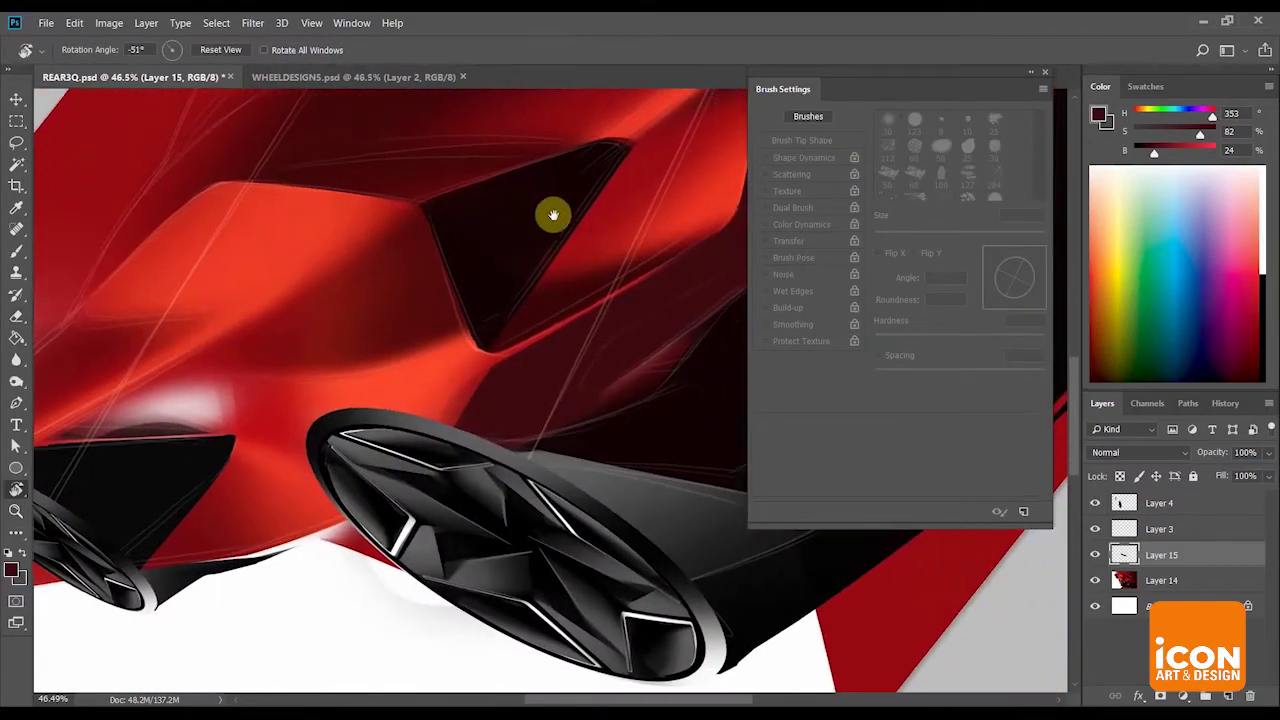
Soften the dark red shadow above the rear wheel with a 500 px eraser at 0% hardness.
{"action": "key", "text": "e"}
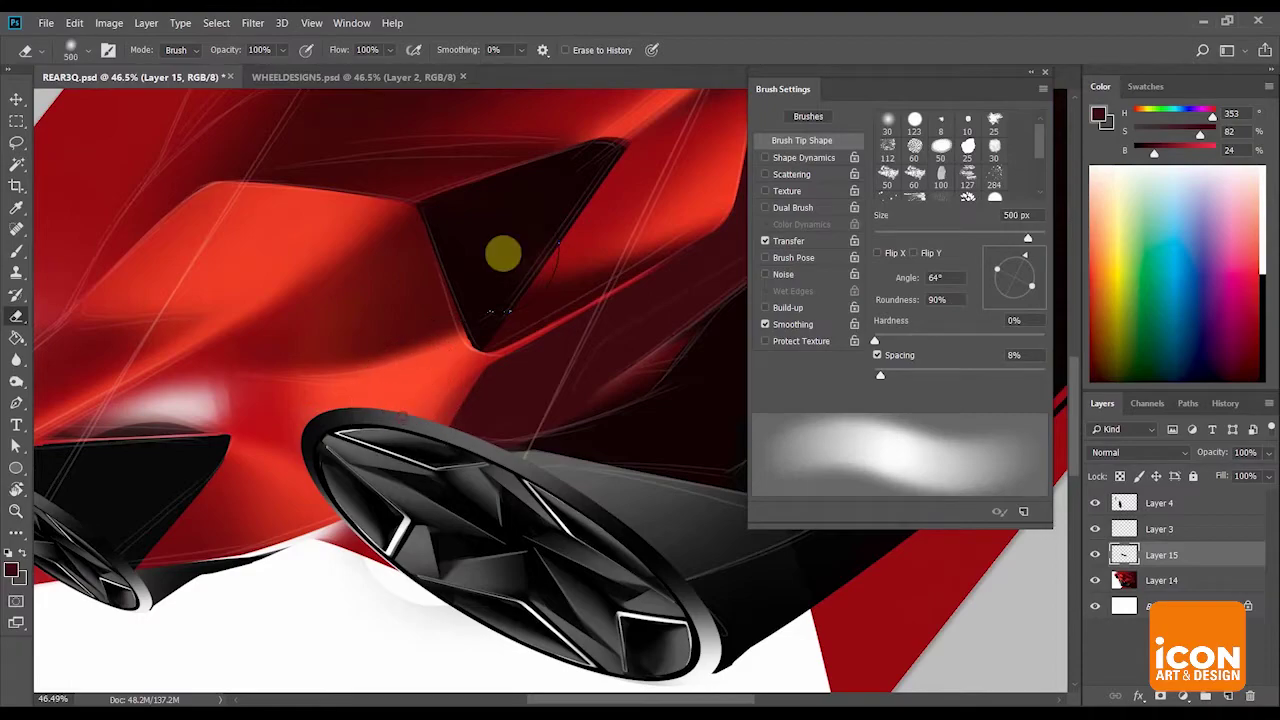
{"action": "key", "text": "r"}
{"action": "mouse_move", "coordinate": [553, 275]}
{"action": "left_mouse_down"}
{"action": "mouse_move", "coordinate": [609, 289]}
{"action": "mouse_move", "coordinate": [526, 243]}
{"action": "mouse_move", "coordinate": [586, 226]}
{"action": "mouse_move", "coordinate": [615, 279]}
{"action": "left_mouse_up"}
{"action": "left_click_drag", "start_coordinate": [615, 279], "coordinate": [505, 360]}
{"action": "left_click_drag", "start_coordinate": [582, 316], "coordinate": [636, 366]}
{"action": "mouse_move", "coordinate": [636, 366]}
{"action": "left_mouse_down"}
{"action": "mouse_move", "coordinate": [560, 309]}
{"action": "mouse_move", "coordinate": [596, 345]}
{"action": "mouse_move", "coordinate": [601, 369]}
{"action": "mouse_move", "coordinate": [580, 371]}
{"action": "left_mouse_up"}
Clear the shadow from the white edge highlight beside the rear wheel with the soft 500 px eraser.
{"action": "key", "text": "e"}
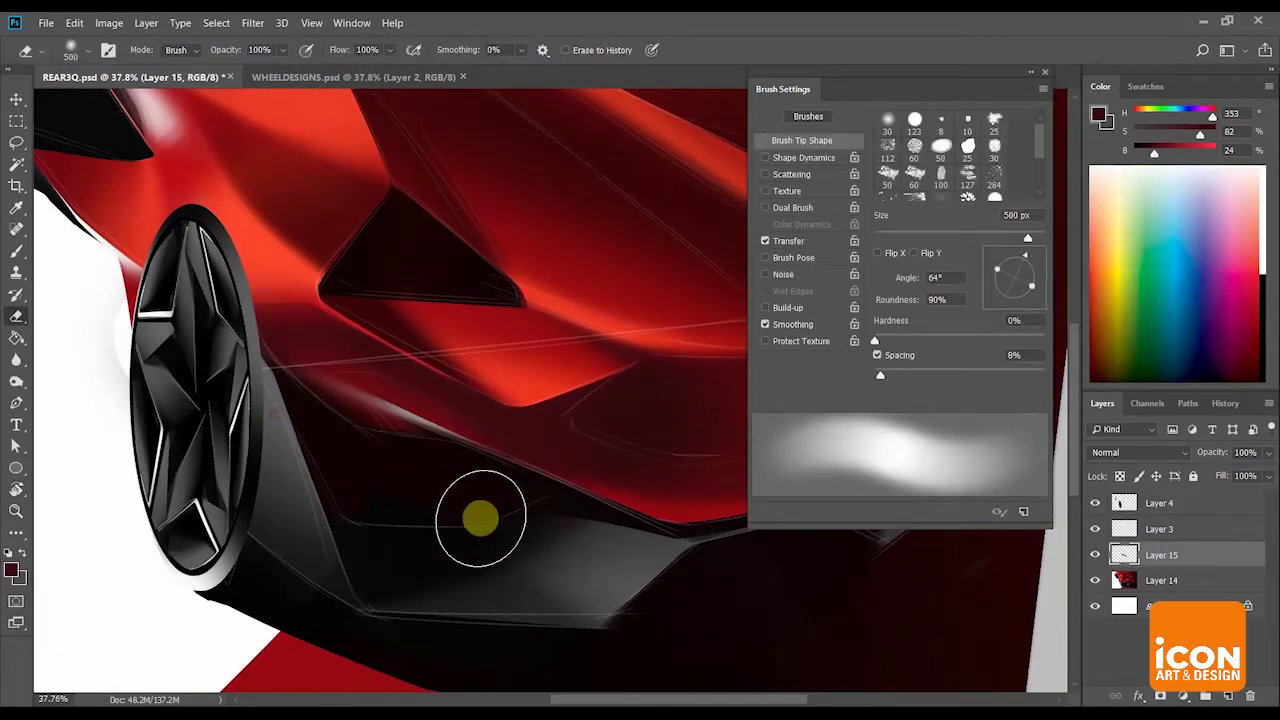
{"action": "mouse_move", "coordinate": [595, 443]}
{"action": "left_mouse_down"}
{"action": "mouse_move", "coordinate": [560, 443]}
{"action": "mouse_move", "coordinate": [602, 445]}
{"action": "left_mouse_up"}
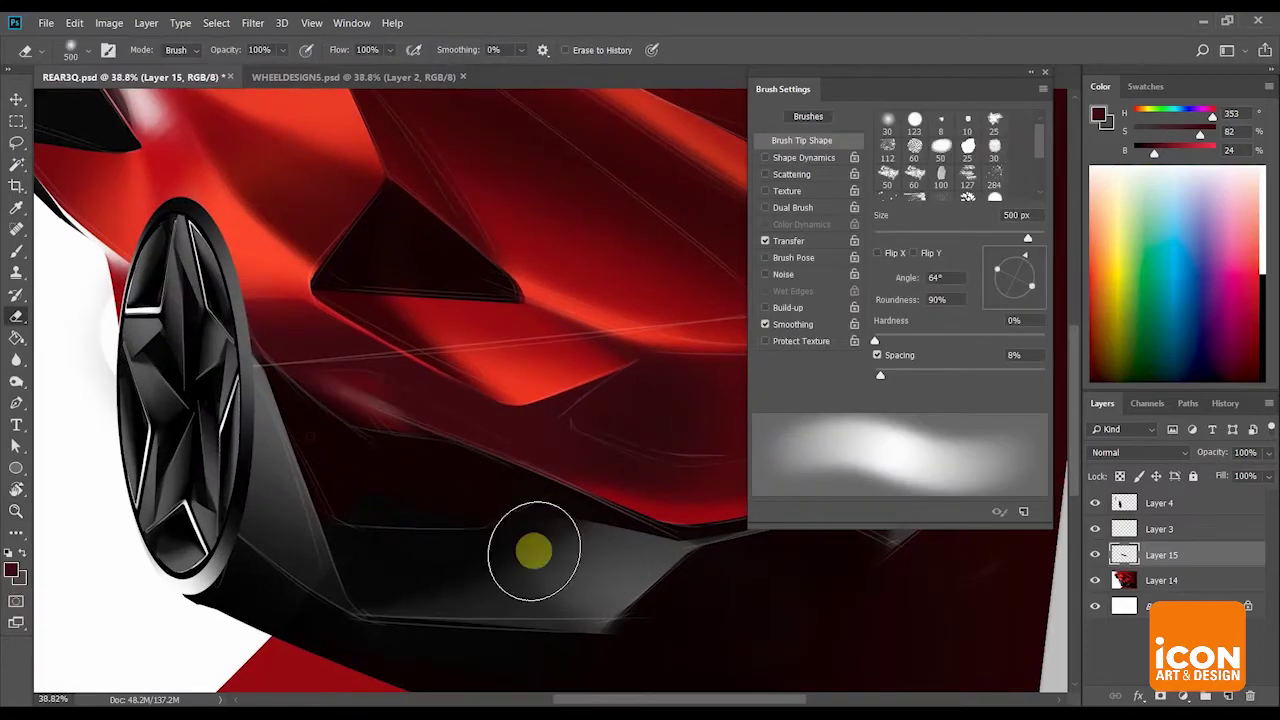
{"action": "key", "text": "z"}
{"action": "mouse_move", "coordinate": [508, 280]}
{"action": "left_mouse_down"}
{"action": "mouse_move", "coordinate": [477, 279]}
{"action": "mouse_move", "coordinate": [549, 309]}
{"action": "mouse_move", "coordinate": [414, 286]}
{"action": "mouse_move", "coordinate": [548, 364]}
{"action": "left_mouse_up"}
{"action": "key", "text": "r"}
{"action": "key", "text": "e"}
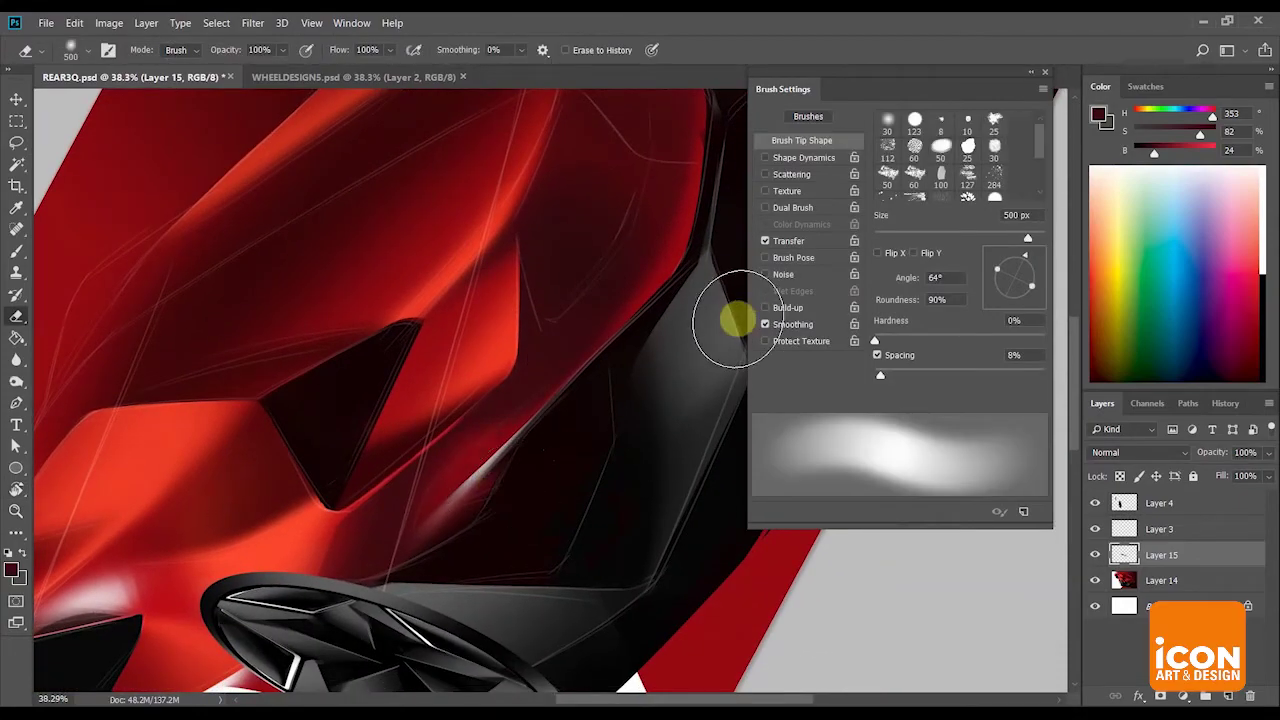
{"action": "key", "text": "z"}
{"action": "left_click_drag", "start_coordinate": [579, 205], "coordinate": [584, 304]}
{"action": "key", "text": "r"}
{"action": "left_click_drag", "start_coordinate": [618, 276], "coordinate": [656, 315]}
{"action": "key", "text": "z"}
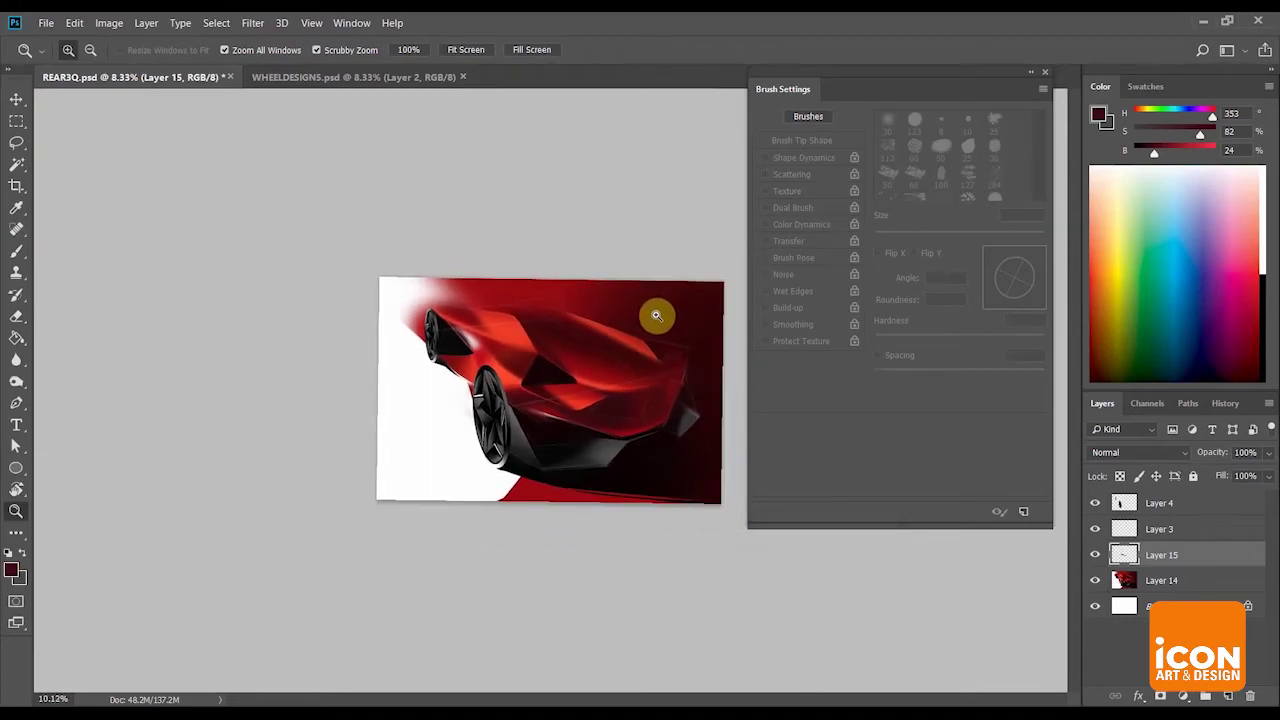
{"action": "key", "text": "ctrl+plus"}
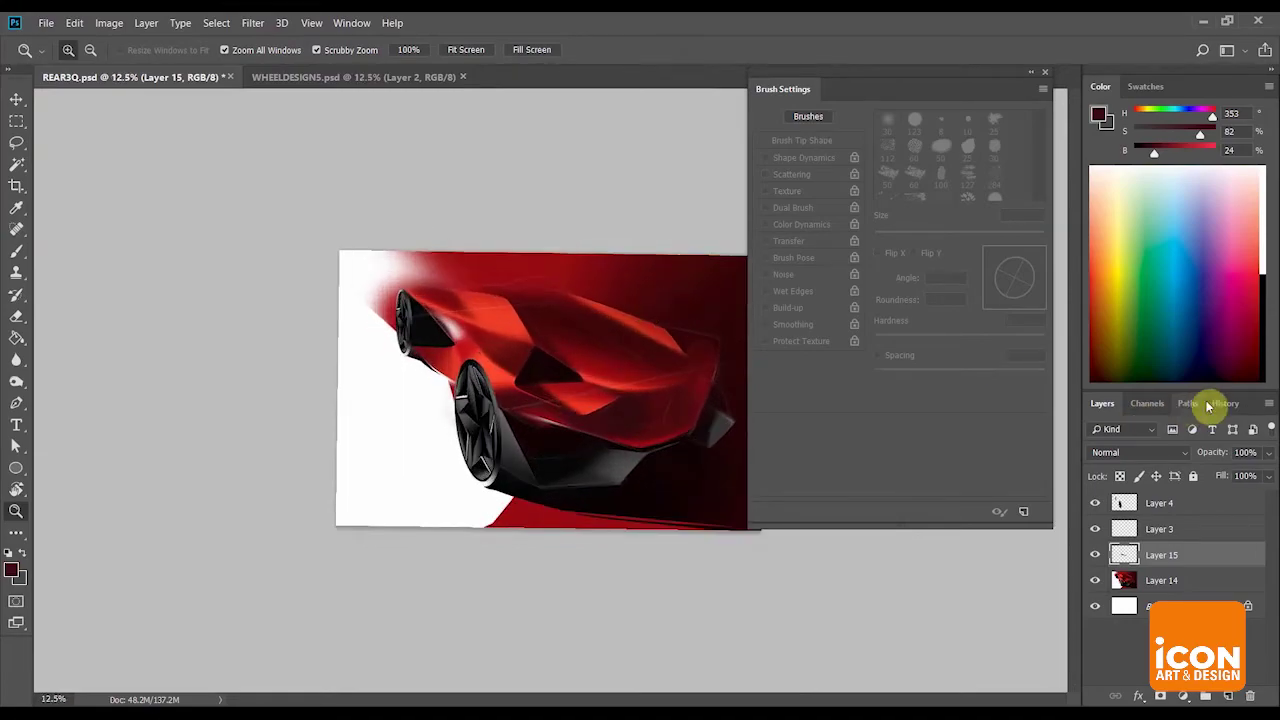
Paint a dark red patch on a new layer over the black area below the lower body edge beside the rear wheel.
{"action": "left_click", "coordinate": [1212, 404]}
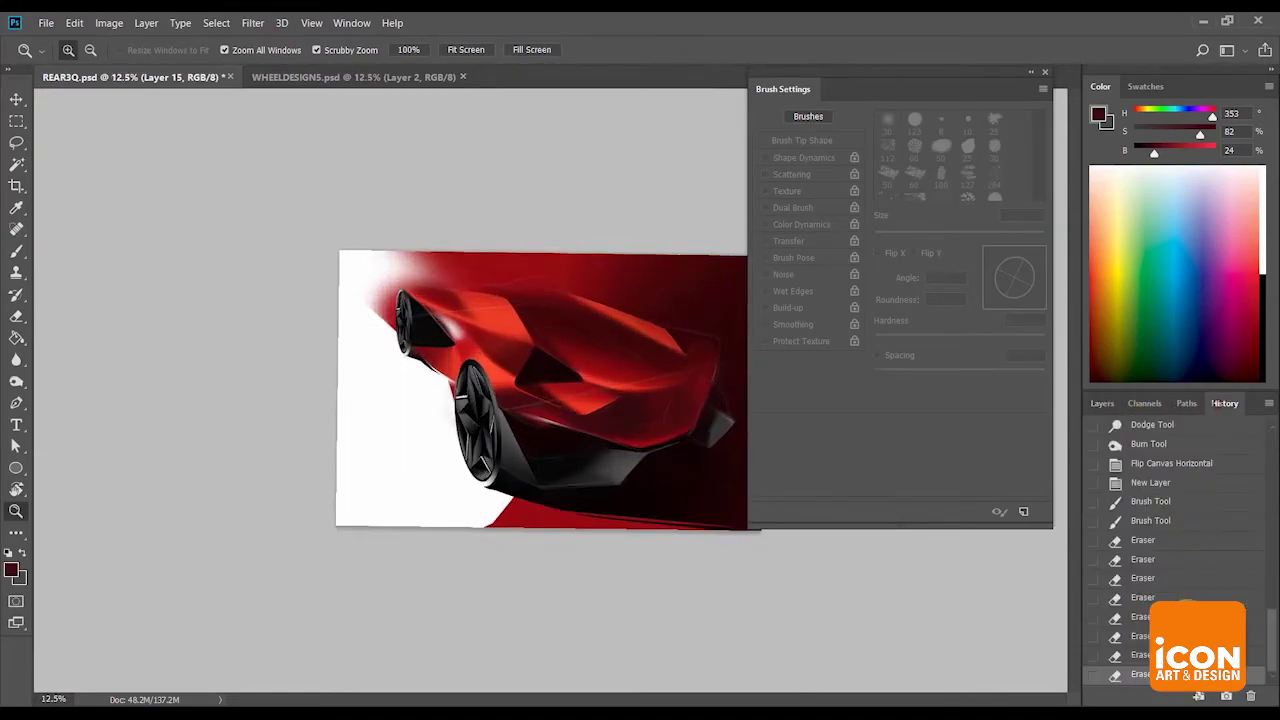
{"action": "left_click", "coordinate": [1097, 402]}
{"action": "left_click_drag", "start_coordinate": [541, 406], "coordinate": [628, 453]}
{"action": "left_click_drag", "start_coordinate": [623, 447], "coordinate": [503, 397]}
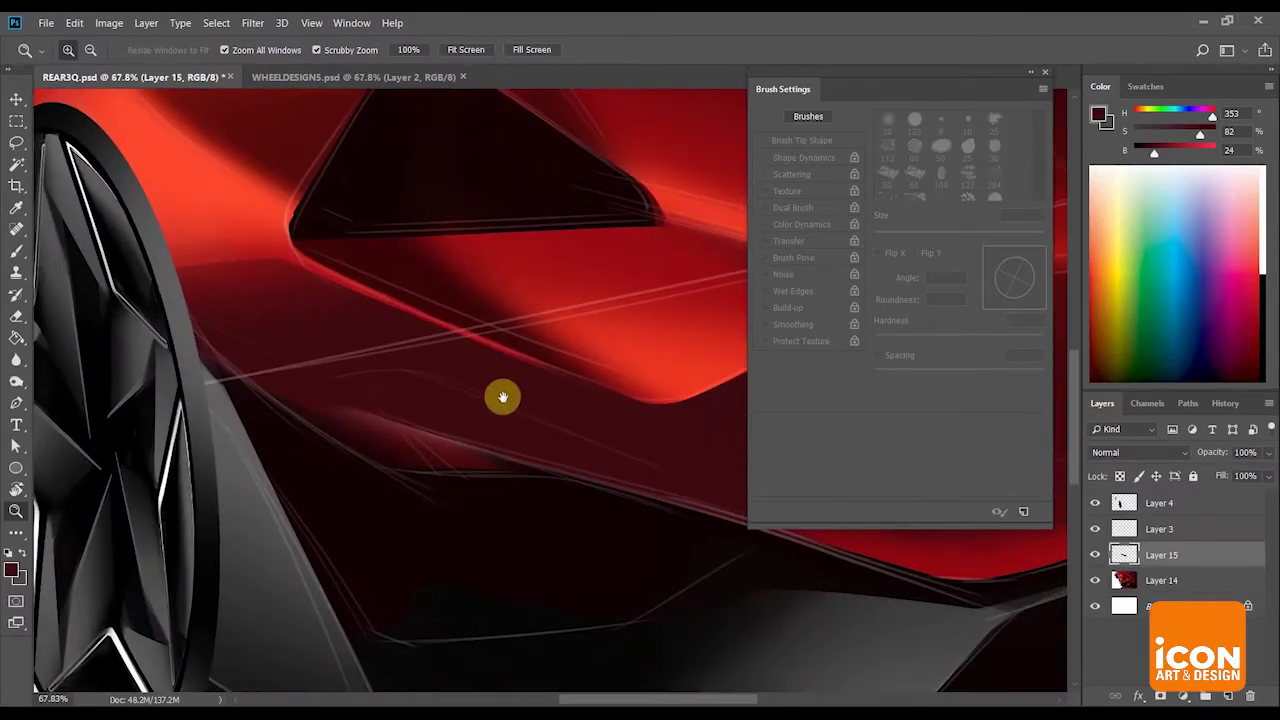
{"action": "key", "text": "b"}
{"action": "left_click", "coordinate": [1231, 697]}
{"action": "key", "text": "r"}
{"action": "mouse_move", "coordinate": [640, 298]}
{"action": "left_mouse_down"}
{"action": "mouse_move", "coordinate": [477, 286]}
{"action": "mouse_move", "coordinate": [591, 297]}
{"action": "left_mouse_up"}
{"action": "mouse_move", "coordinate": [604, 436]}
{"action": "left_mouse_down"}
{"action": "mouse_move", "coordinate": [603, 346]}
{"action": "mouse_move", "coordinate": [603, 457]}
{"action": "mouse_move", "coordinate": [694, 337]}
{"action": "mouse_move", "coordinate": [526, 534]}
{"action": "mouse_move", "coordinate": [687, 311]}
{"action": "mouse_move", "coordinate": [614, 417]}
{"action": "left_mouse_up"}
{"action": "key", "text": "b"}
Trim the outer side of the dark red patch beside the rear wheel with a 504 px eraser at 100% hardness.
{"action": "key", "text": "e"}
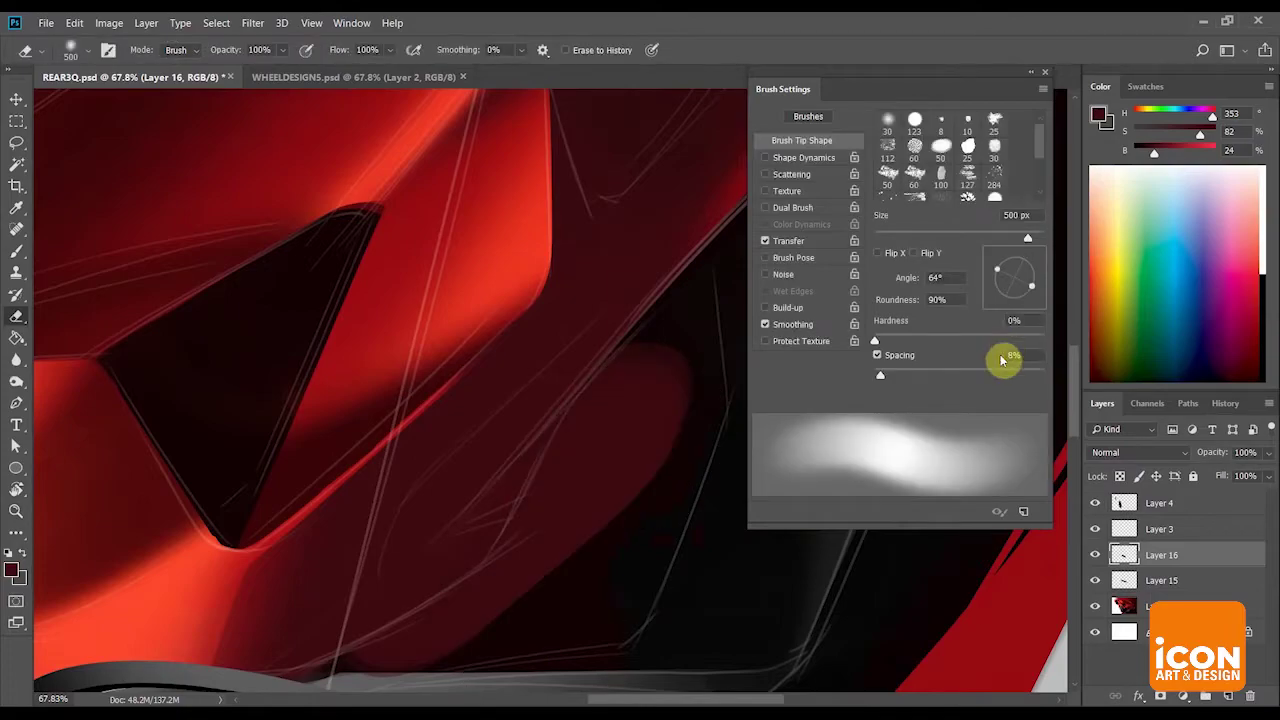
{"action": "left_click", "coordinate": [1009, 337]}
{"action": "mouse_move", "coordinate": [670, 445]}
{"action": "left_mouse_down"}
{"action": "mouse_move", "coordinate": [732, 378]}
{"action": "mouse_move", "coordinate": [636, 491]}
{"action": "left_mouse_up"}
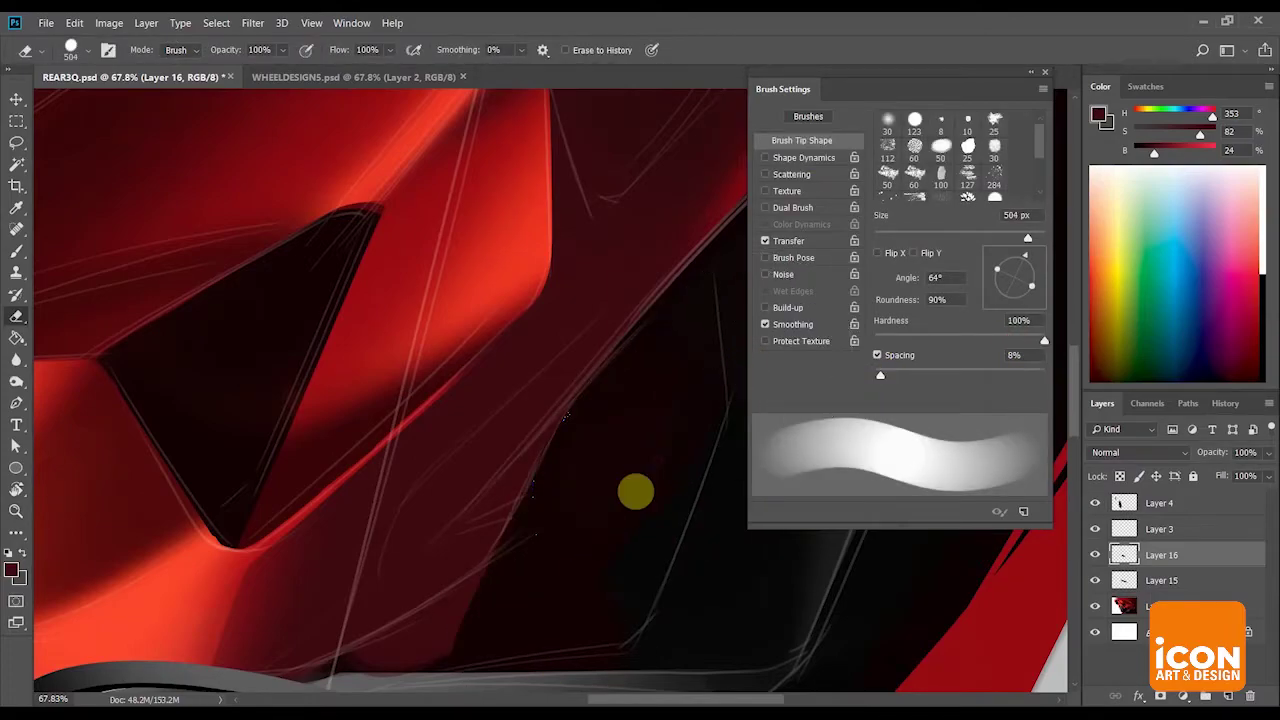
{"action": "left_click_drag", "start_coordinate": [688, 445], "coordinate": [745, 265]}
{"action": "key", "text": "r"}
{"action": "mouse_move", "coordinate": [695, 250]}
{"action": "left_mouse_down"}
{"action": "mouse_move", "coordinate": [566, 251]}
{"action": "mouse_move", "coordinate": [600, 250]}
{"action": "left_mouse_up"}
{"action": "key", "text": "e"}
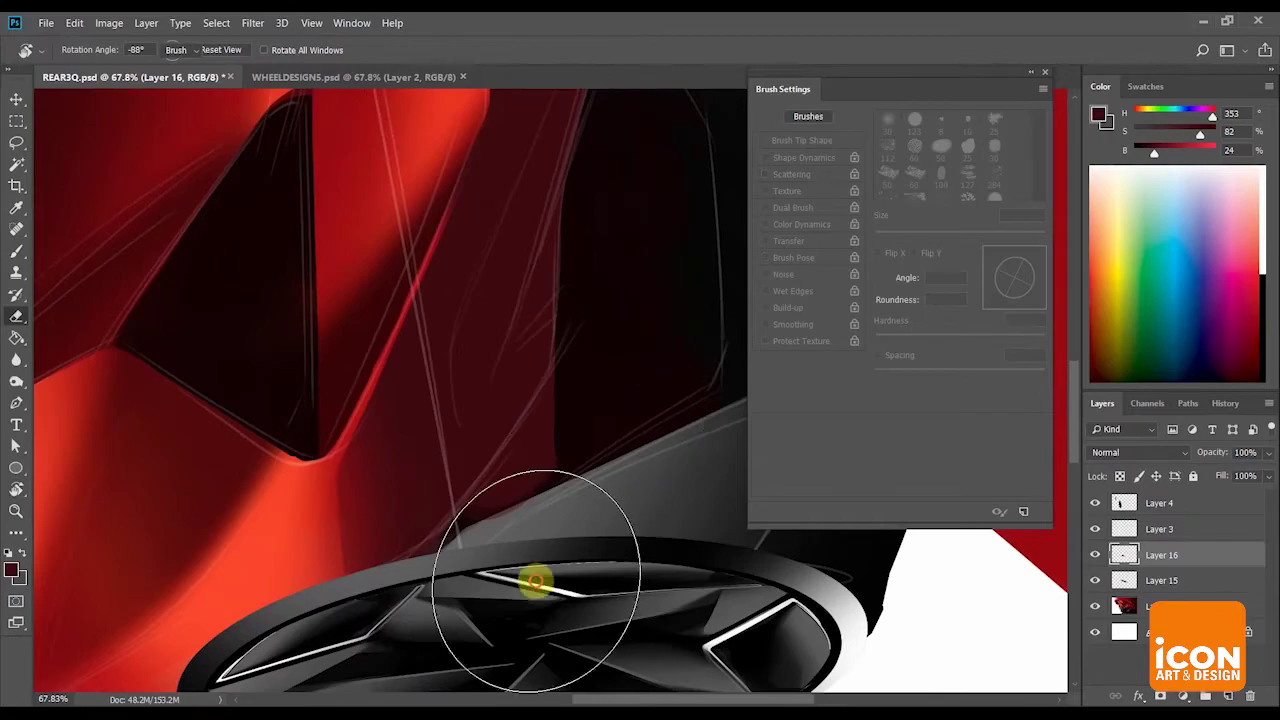
Lasso a strip along the lower body edge from the rear wheel towards the rear corner and lock Layer 16's transparent pixels.
{"action": "key", "text": "r"}
{"action": "left_click_drag", "start_coordinate": [714, 223], "coordinate": [745, 329]}
{"action": "key", "text": "z"}
{"action": "left_click_drag", "start_coordinate": [702, 299], "coordinate": [652, 298]}
{"action": "key", "text": "r"}
{"action": "left_click_drag", "start_coordinate": [689, 206], "coordinate": [570, 318]}
{"action": "mouse_move", "coordinate": [652, 240]}
{"action": "left_mouse_down"}
{"action": "mouse_move", "coordinate": [592, 240]}
{"action": "mouse_move", "coordinate": [662, 229]}
{"action": "mouse_move", "coordinate": [557, 314]}
{"action": "left_mouse_up"}
{"action": "key", "text": "l"}
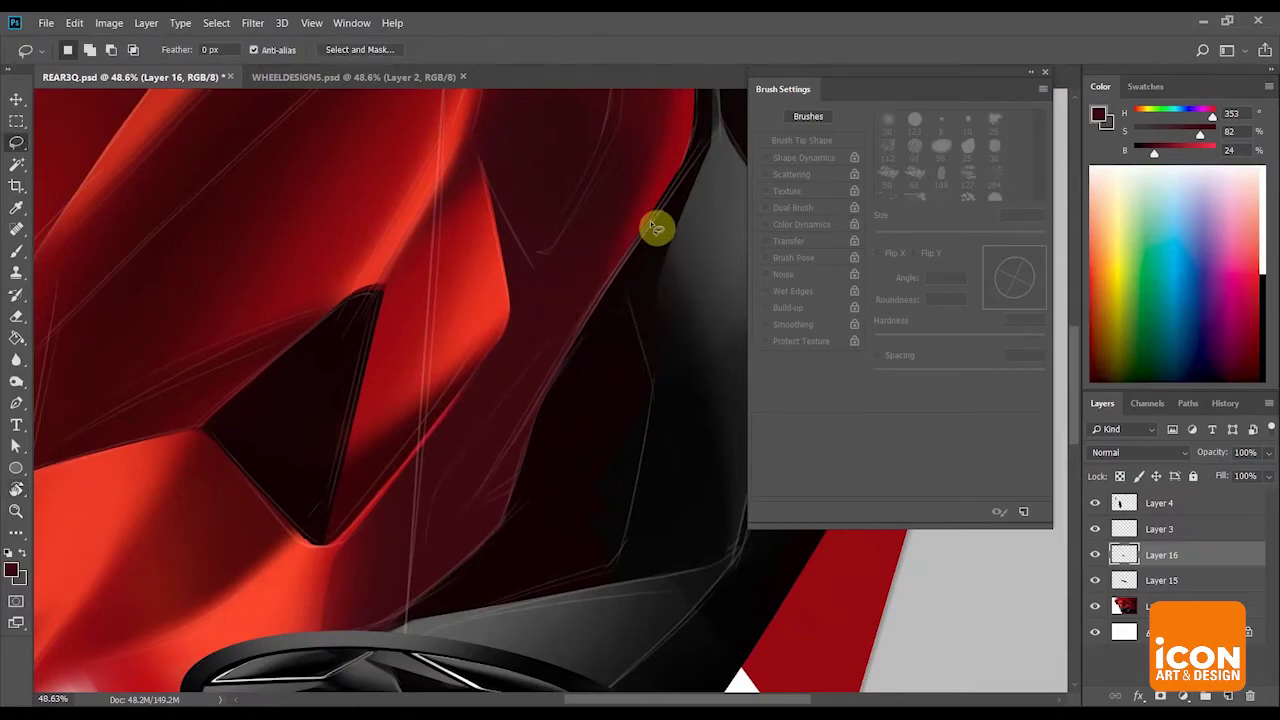
{"action": "left_click_drag", "start_coordinate": [475, 555], "coordinate": [672, 200]}
{"action": "left_click_drag", "start_coordinate": [437, 620], "coordinate": [706, 221]}
{"action": "left_click", "coordinate": [1119, 478]}
Shade the selected strip below the body edge with a sampled near-black and a soft 250 px brush at 15% hardness.
{"action": "key", "text": "b"}
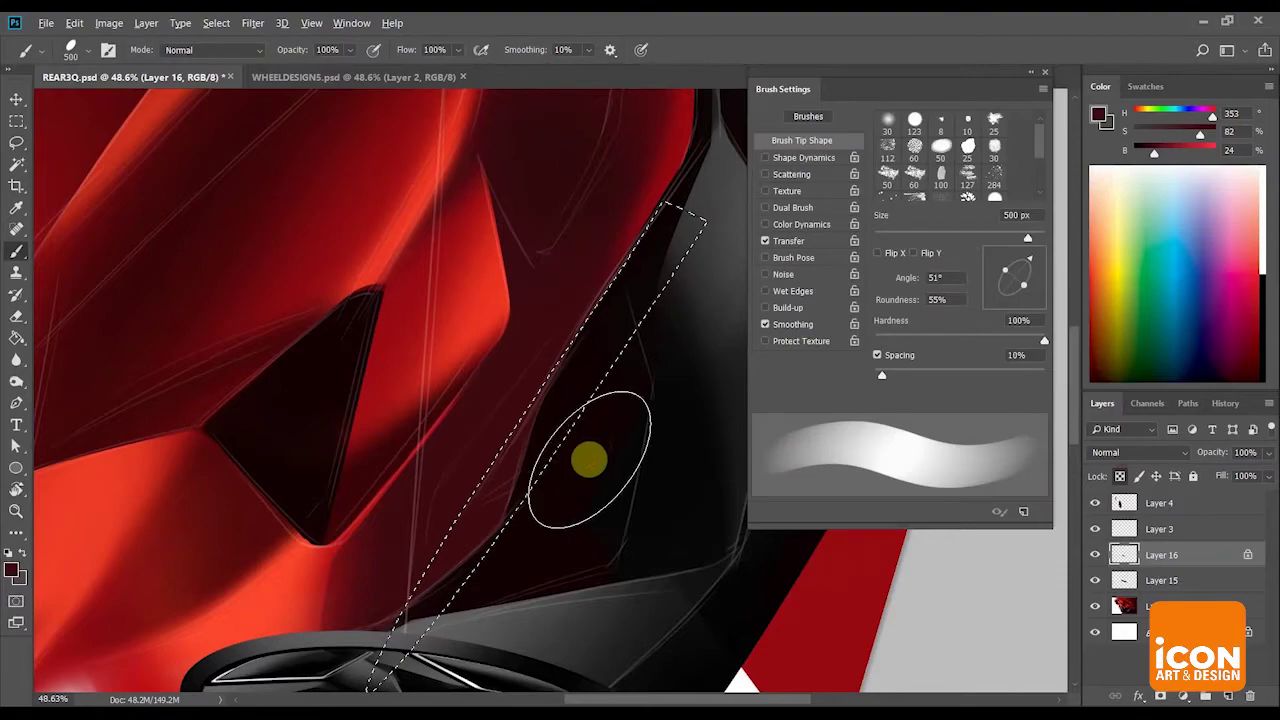
{"action": "left_click", "coordinate": [588, 458], "text": "alt"}
{"action": "left_click", "coordinate": [901, 341]}
{"action": "key", "text": "r"}
{"action": "left_click_drag", "start_coordinate": [623, 213], "coordinate": [655, 315]}
{"action": "key", "text": "z"}
{"action": "key", "text": "r"}
{"action": "mouse_move", "coordinate": [665, 303]}
{"action": "left_mouse_down"}
{"action": "mouse_move", "coordinate": [603, 460]}
{"action": "mouse_move", "coordinate": [591, 437]}
{"action": "left_mouse_up"}
{"action": "key", "text": "l"}
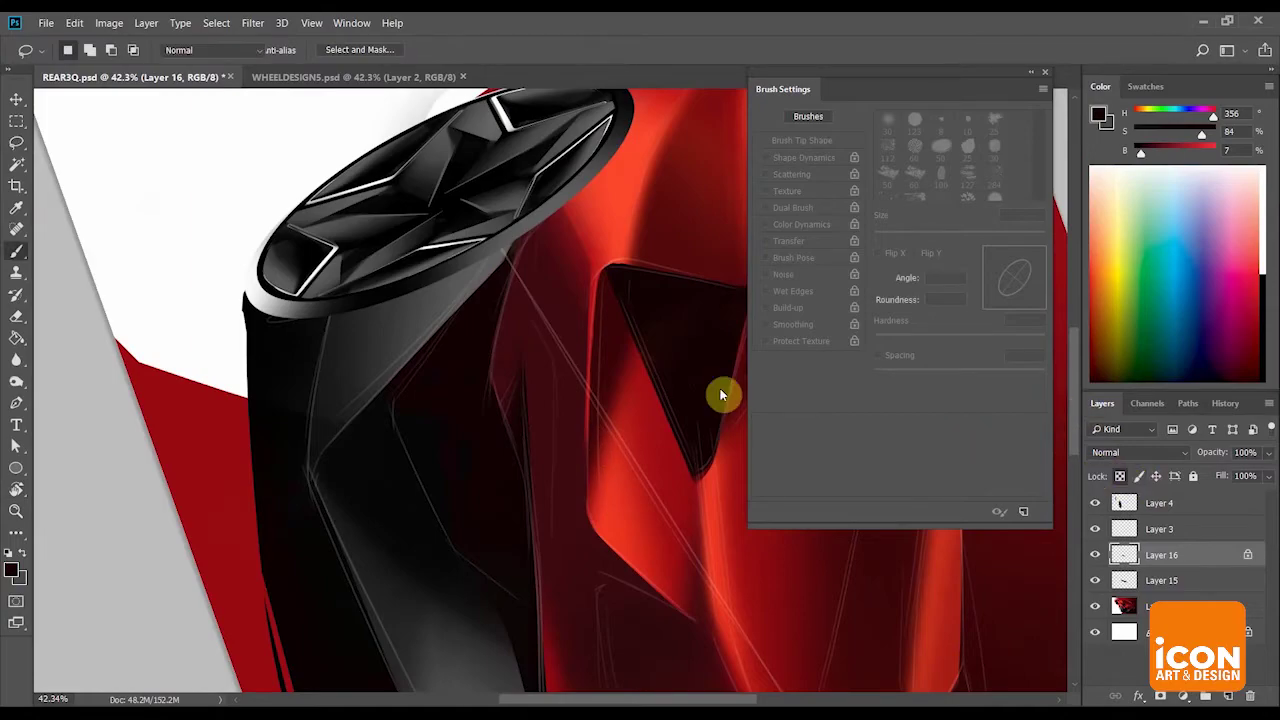
{"action": "key", "text": "b"}
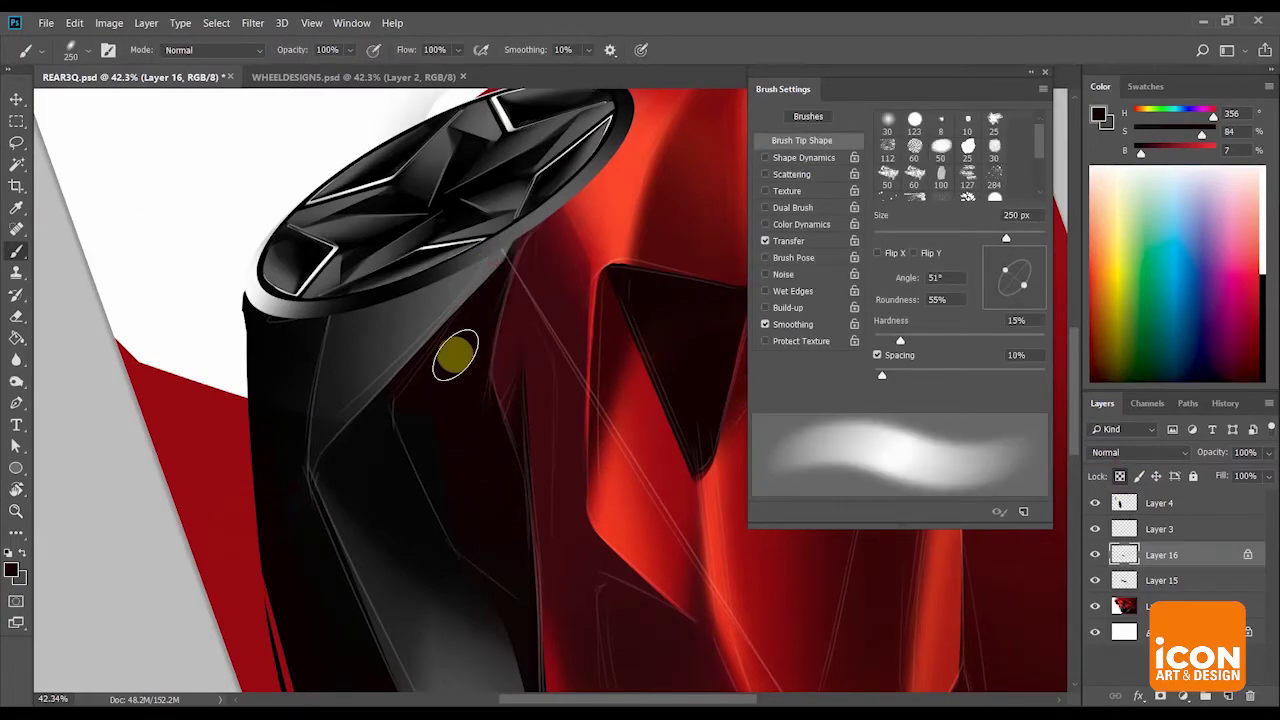
Lasso the area below the body edge near the rear wheel, darken it with the 250 px brush, and deselect.
{"action": "key", "text": "r"}
{"action": "left_click_drag", "start_coordinate": [660, 262], "coordinate": [494, 240]}
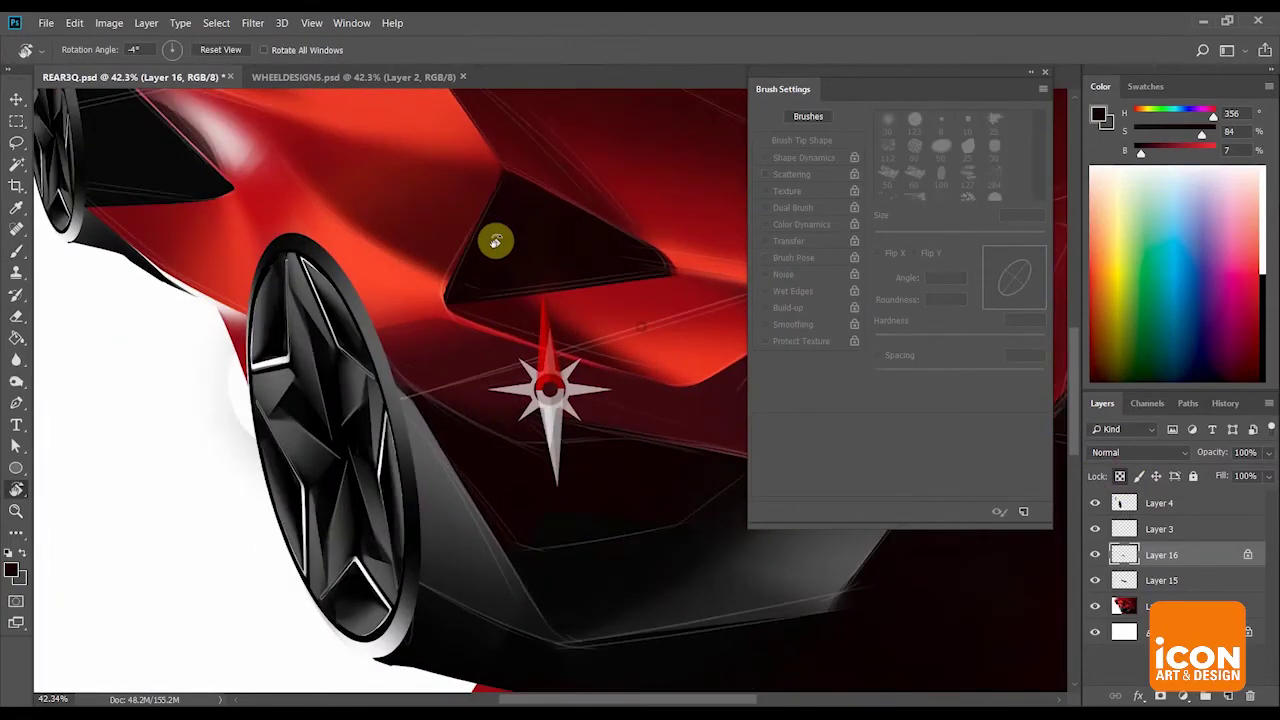
{"action": "key", "text": "z"}
{"action": "mouse_move", "coordinate": [643, 377]}
{"action": "left_mouse_down"}
{"action": "mouse_move", "coordinate": [591, 354]}
{"action": "mouse_move", "coordinate": [662, 354]}
{"action": "mouse_move", "coordinate": [500, 251]}
{"action": "mouse_move", "coordinate": [514, 231]}
{"action": "left_mouse_up"}
{"action": "key", "text": "r"}
{"action": "key", "text": "l"}
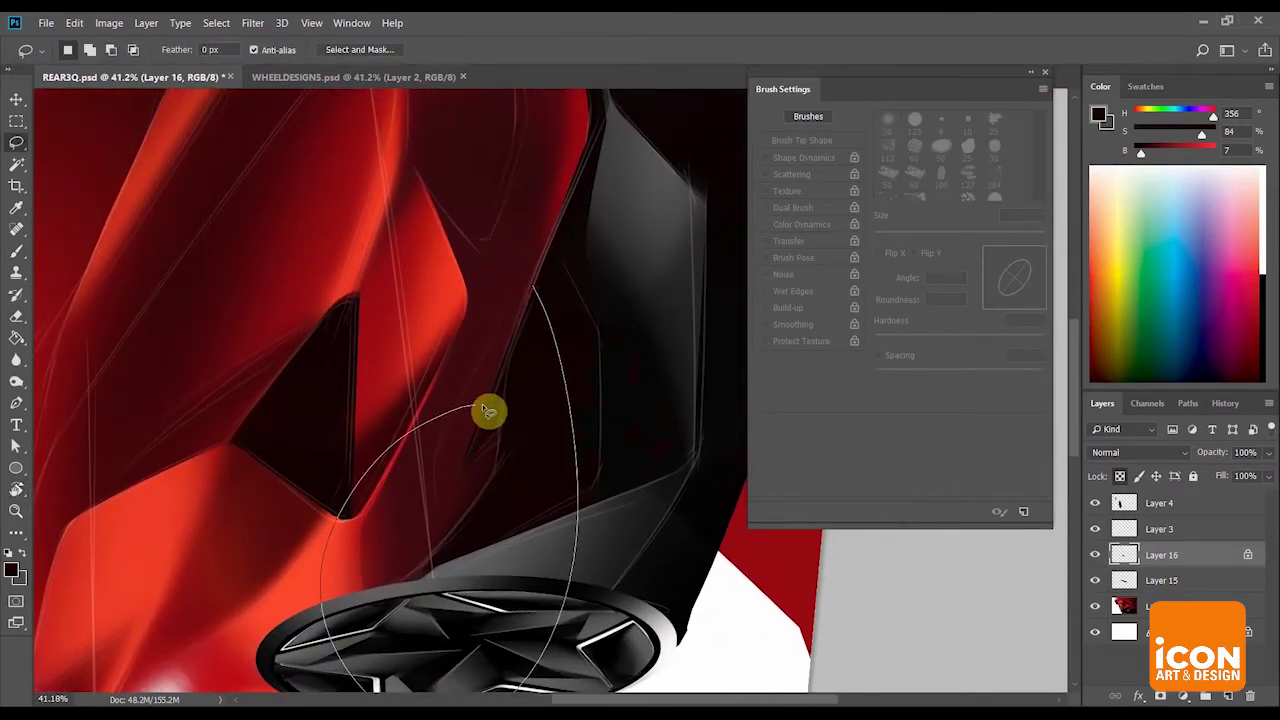
{"action": "key", "text": "b"}
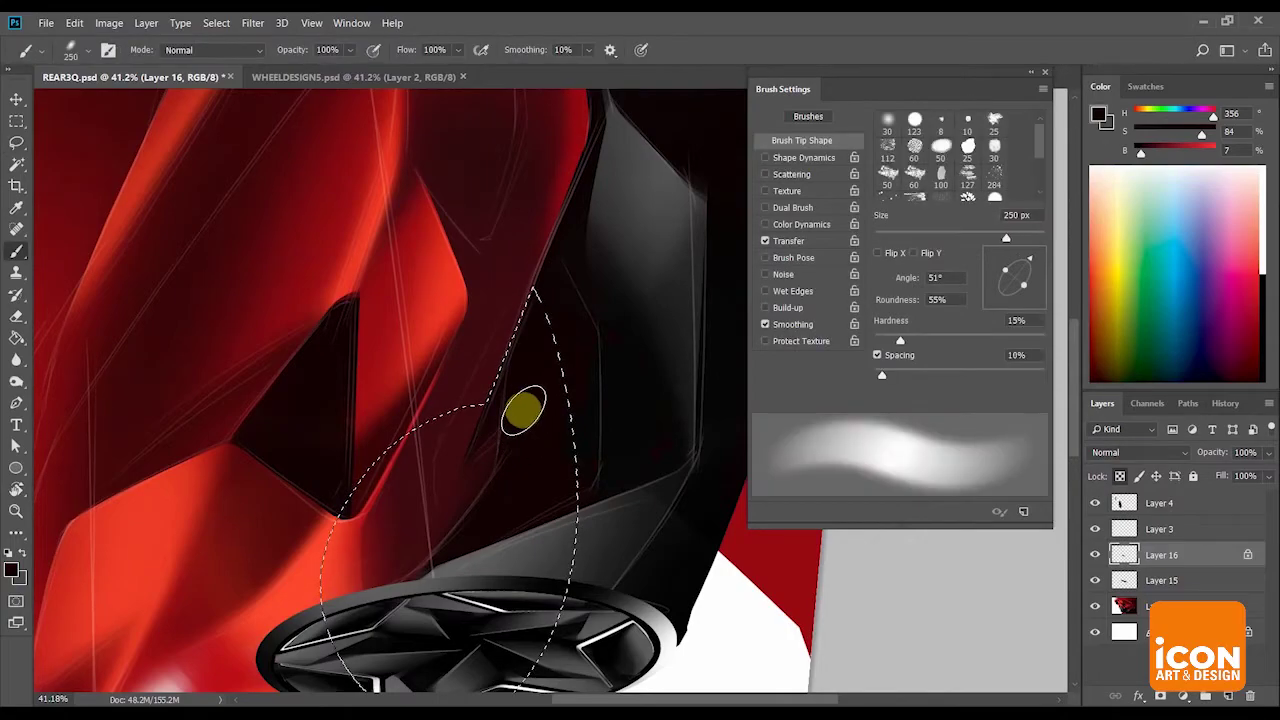
{"action": "key", "text": "ctrl+d"}
Merge the dark red shading of Layer 16 into Layer 15.
{"action": "key", "text": "l"}
{"action": "key", "text": "r"}
{"action": "mouse_move", "coordinate": [645, 258]}
{"action": "left_mouse_down"}
{"action": "mouse_move", "coordinate": [660, 274]}
{"action": "mouse_move", "coordinate": [639, 420]}
{"action": "left_mouse_up"}
{"action": "key", "text": "z"}
{"action": "left_click_drag", "start_coordinate": [637, 361], "coordinate": [583, 338]}
{"action": "key", "text": "r"}
{"action": "left_click_drag", "start_coordinate": [645, 249], "coordinate": [625, 284]}
{"action": "key", "text": "Escape"}
{"action": "key", "text": "z"}
{"action": "left_click", "coordinate": [566, 356]}
{"action": "left_click_drag", "start_coordinate": [588, 378], "coordinate": [571, 380]}
{"action": "left_click", "coordinate": [568, 376]}
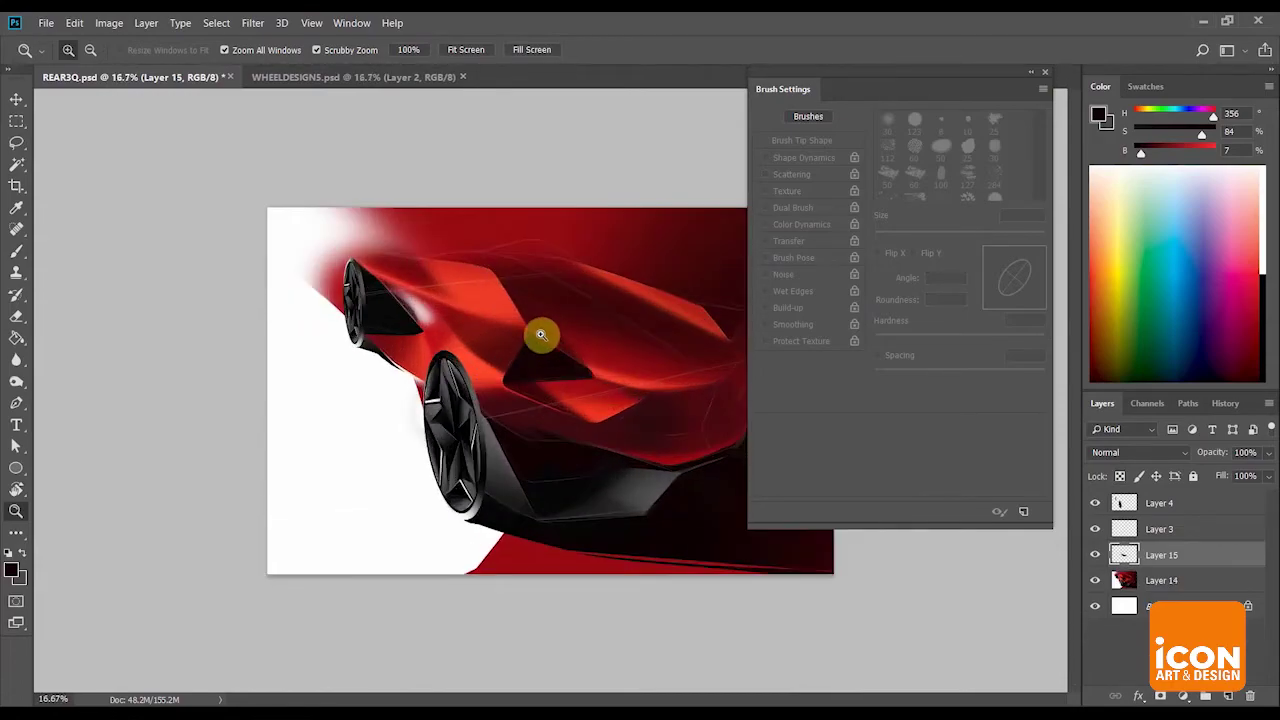
Paint sampled dark red over the lower rear body corner on a new layer with a 500 px brush at 48% hardness.
{"action": "left_click", "coordinate": [422, 357], "text": "alt"}
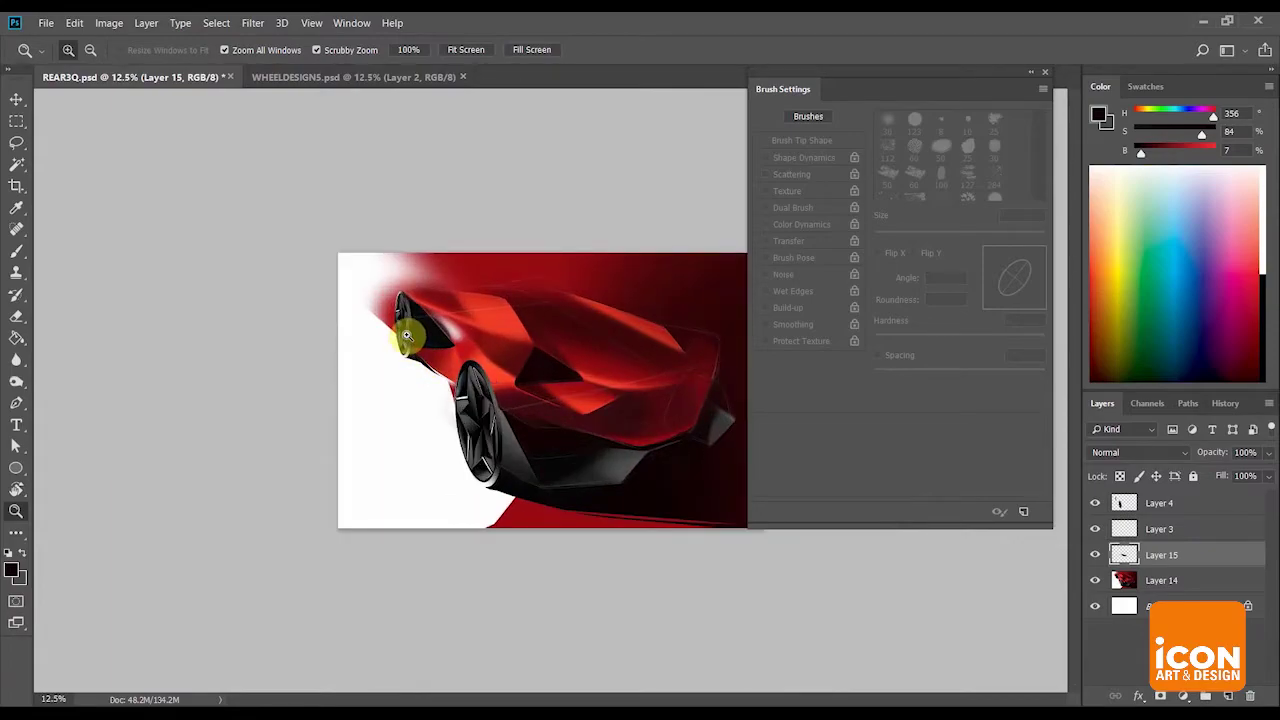
{"action": "left_click_drag", "start_coordinate": [445, 338], "coordinate": [424, 330]}
{"action": "left_click", "coordinate": [424, 330]}
{"action": "left_click_drag", "start_coordinate": [607, 424], "coordinate": [317, 449]}
{"action": "left_click_drag", "start_coordinate": [396, 373], "coordinate": [436, 317]}
{"action": "left_click", "coordinate": [480, 248], "text": "alt"}
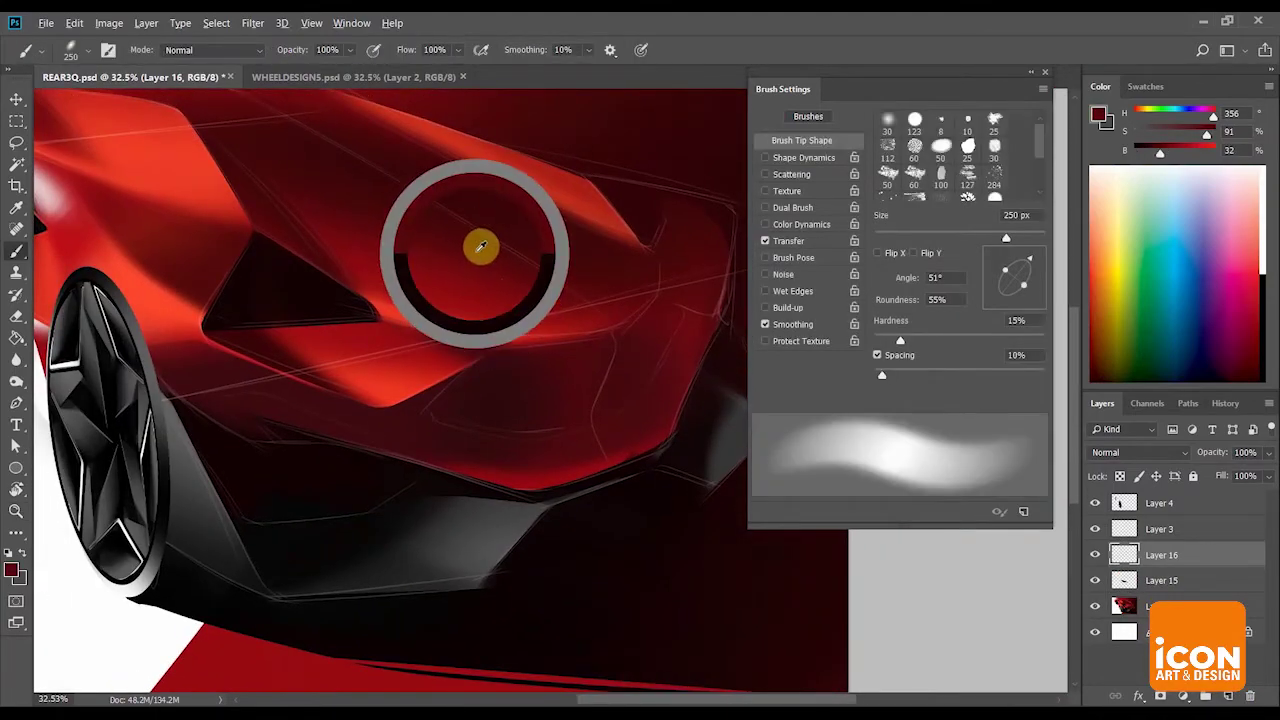
{"action": "left_click_drag", "start_coordinate": [595, 346], "coordinate": [509, 340]}
{"action": "left_click", "coordinate": [957, 341]}
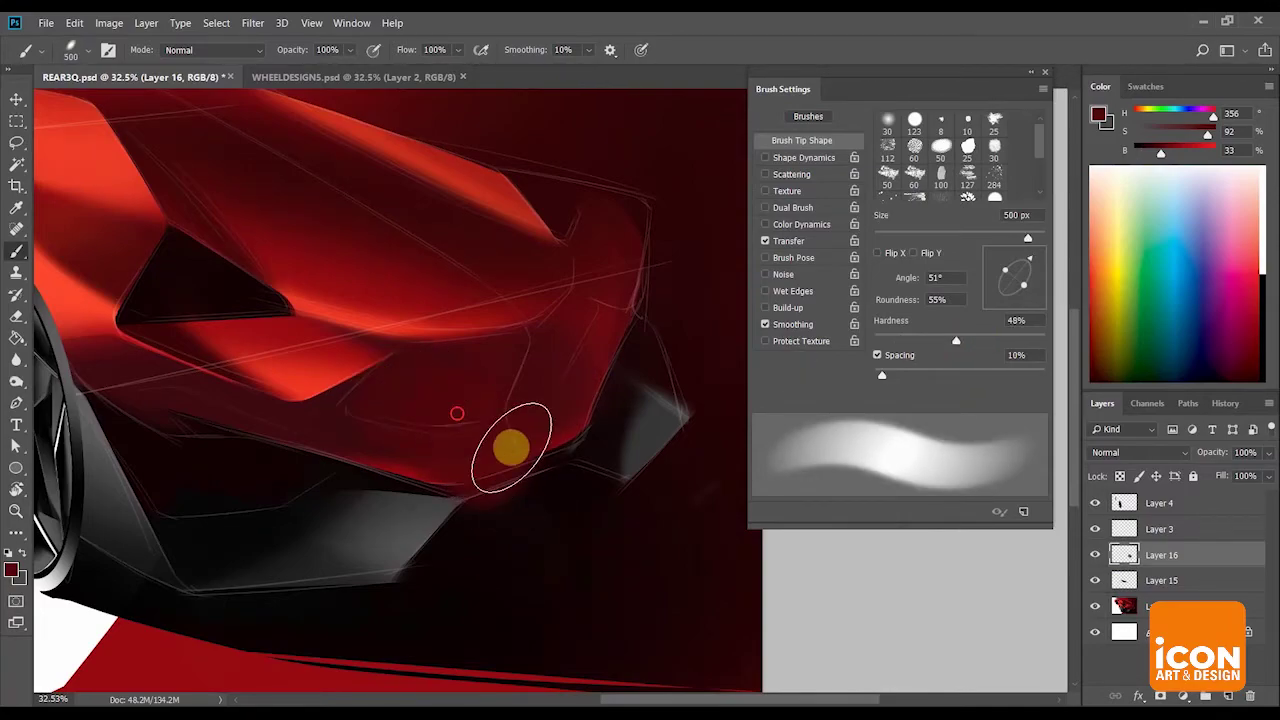
Erase the dark red from the recessed panel below the orange highlight with a 300 px eraser at 100% hardness.
{"action": "key", "text": "r"}
{"action": "mouse_move", "coordinate": [600, 336]}
{"action": "left_mouse_down"}
{"action": "mouse_move", "coordinate": [523, 260]}
{"action": "mouse_move", "coordinate": [580, 269]}
{"action": "mouse_move", "coordinate": [577, 280]}
{"action": "left_mouse_up"}
{"action": "key", "text": "z"}
{"action": "key", "text": "e"}
{"action": "key", "text": "bracketleft"}
{"action": "key", "text": "bracketleft"}
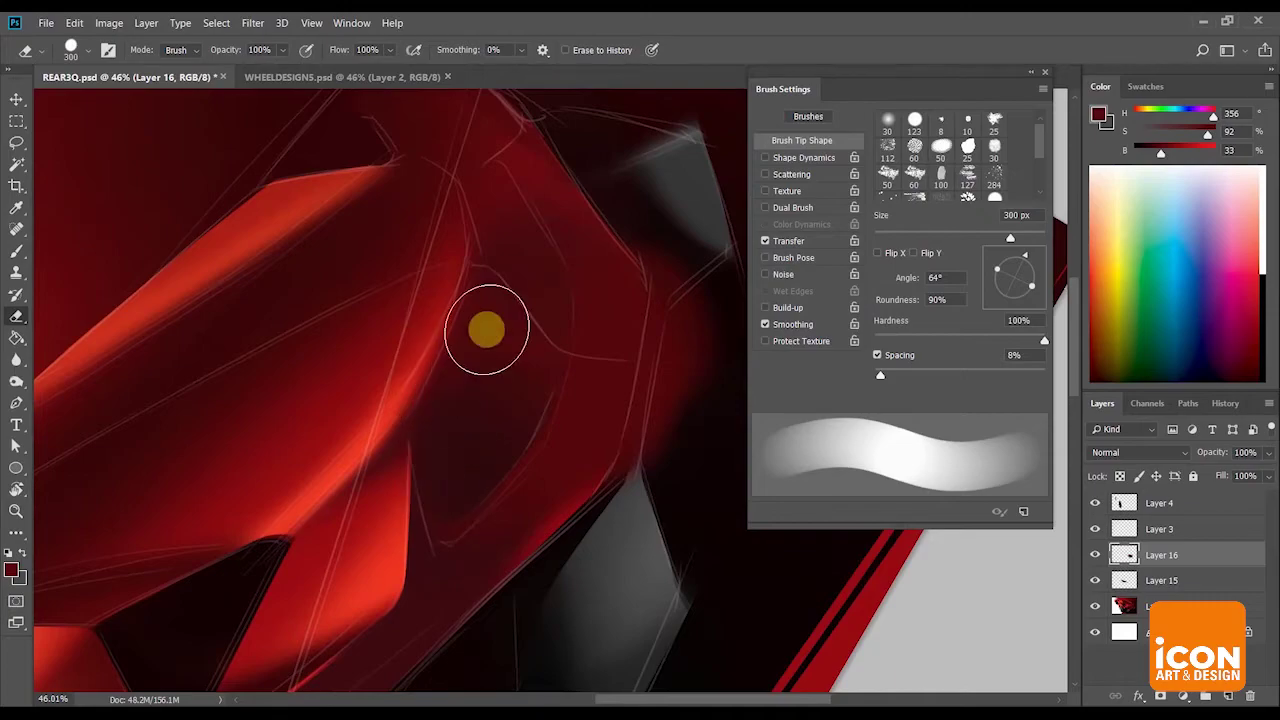
Lasso the recessed rear panel's outline, erase the dark red inside the selection, and deselect.
{"action": "key", "text": "r"}
{"action": "mouse_move", "coordinate": [512, 294]}
{"action": "left_mouse_down"}
{"action": "mouse_move", "coordinate": [631, 214]}
{"action": "mouse_move", "coordinate": [600, 220]}
{"action": "mouse_move", "coordinate": [631, 354]}
{"action": "mouse_move", "coordinate": [633, 319]}
{"action": "mouse_move", "coordinate": [603, 337]}
{"action": "mouse_move", "coordinate": [536, 295]}
{"action": "mouse_move", "coordinate": [449, 651]}
{"action": "mouse_move", "coordinate": [589, 346]}
{"action": "mouse_move", "coordinate": [534, 265]}
{"action": "left_mouse_up"}
{"action": "key", "text": "l"}
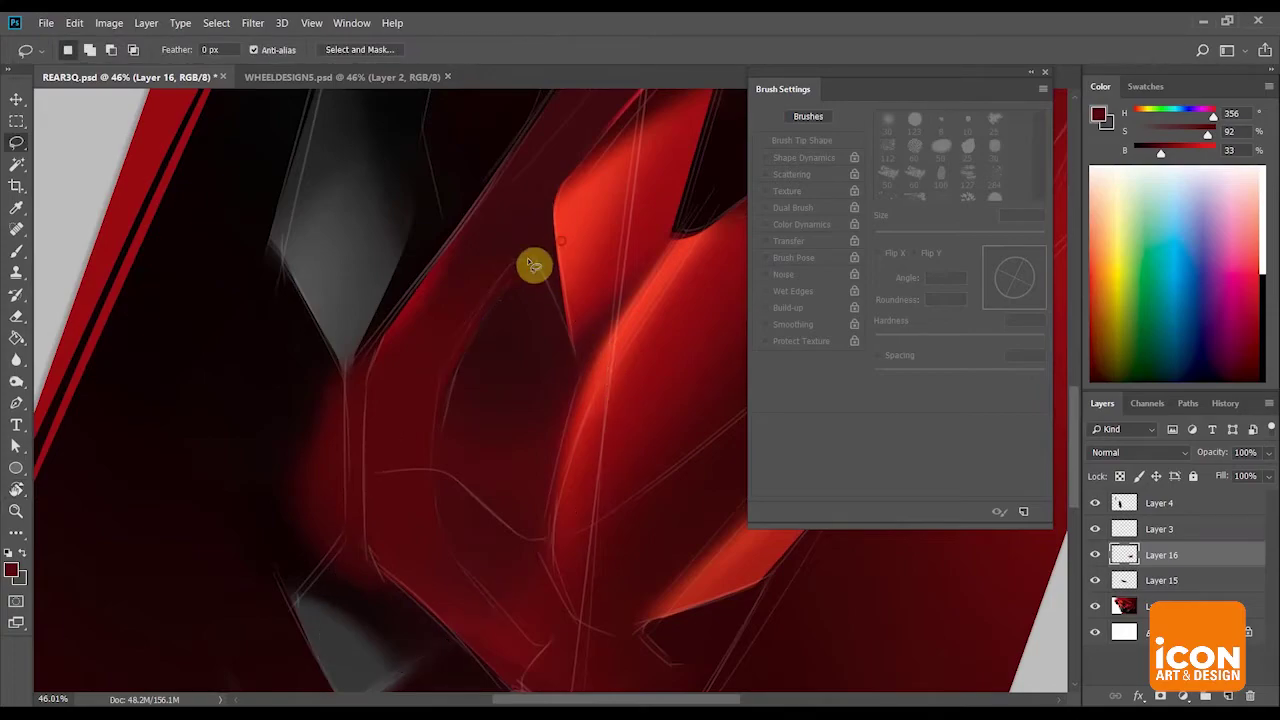
{"action": "left_click_drag", "start_coordinate": [585, 365], "coordinate": [517, 277]}
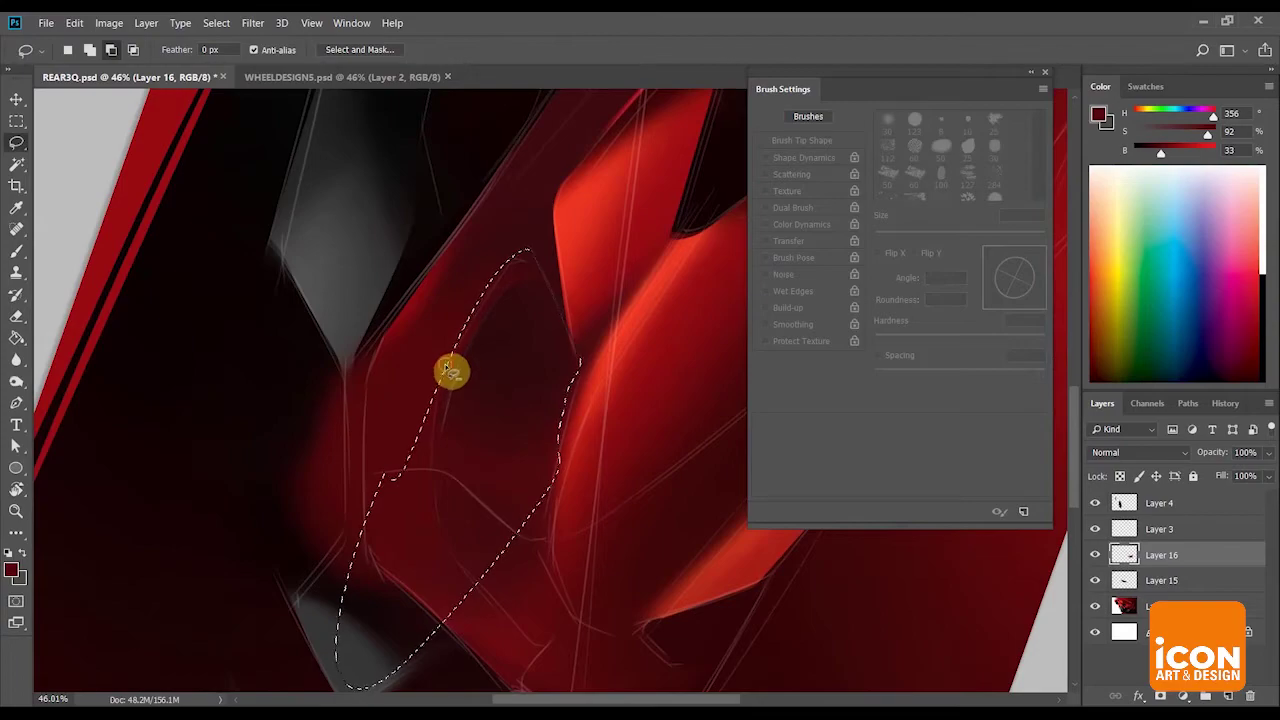
{"action": "key", "text": "e"}
{"action": "key", "text": "r"}
{"action": "mouse_move", "coordinate": [603, 188]}
{"action": "left_mouse_down"}
{"action": "mouse_move", "coordinate": [440, 334]}
{"action": "mouse_move", "coordinate": [402, 321]}
{"action": "left_mouse_up"}
{"action": "key", "text": "z"}
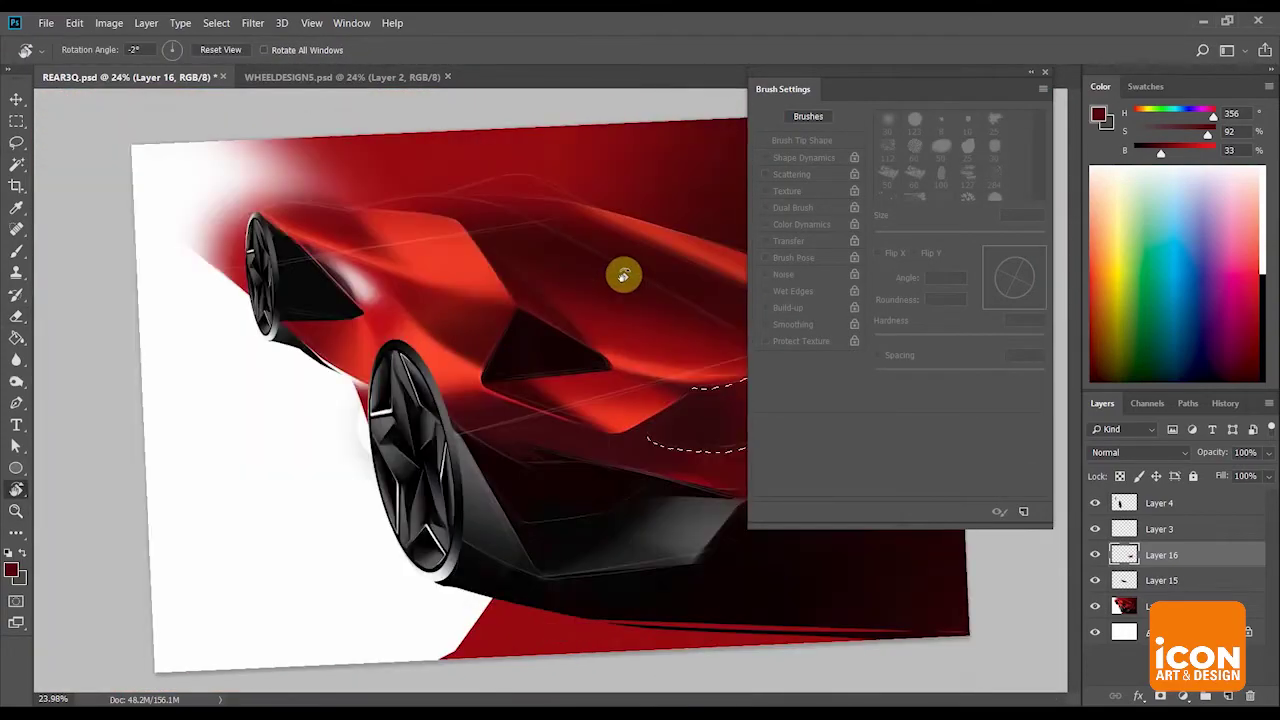
{"action": "key", "text": "l"}
Compare the rear corner with Layer 16 hidden and shown.
{"action": "key", "text": "z"}
{"action": "mouse_move", "coordinate": [634, 280]}
{"action": "left_mouse_down"}
{"action": "mouse_move", "coordinate": [593, 269]}
{"action": "mouse_move", "coordinate": [611, 334]}
{"action": "left_mouse_up"}
{"action": "key", "text": "r"}
{"action": "key", "text": "z"}
{"action": "left_click_drag", "start_coordinate": [468, 345], "coordinate": [467, 544]}
{"action": "left_click_drag", "start_coordinate": [512, 435], "coordinate": [643, 417]}
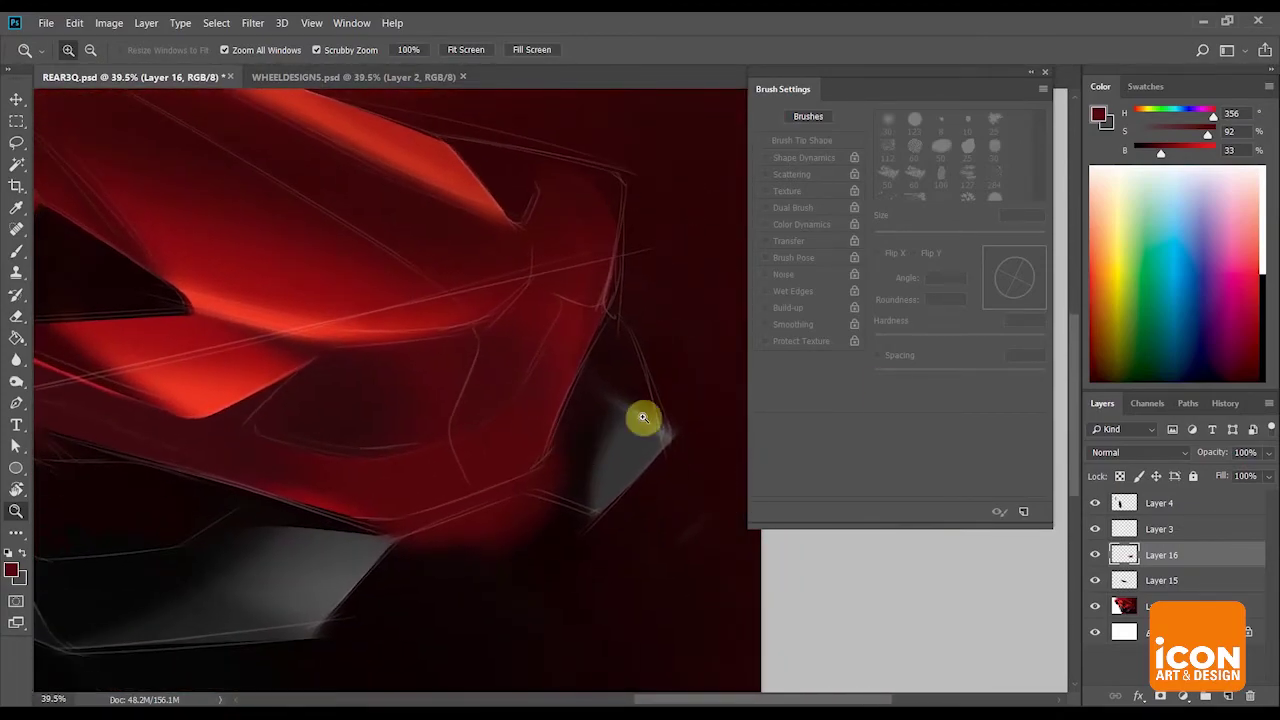
{"action": "left_click", "coordinate": [1098, 560]}
{"action": "left_click", "coordinate": [1098, 560]}
Erase the red overspill outside the lower body edge and rear corner with the 300 px hard eraser.
{"action": "key", "text": "r"}
{"action": "left_click_drag", "start_coordinate": [640, 312], "coordinate": [562, 292]}
{"action": "left_click_drag", "start_coordinate": [592, 408], "coordinate": [591, 348]}
{"action": "key", "text": "e"}
{"action": "left_click_drag", "start_coordinate": [541, 555], "coordinate": [717, 251]}
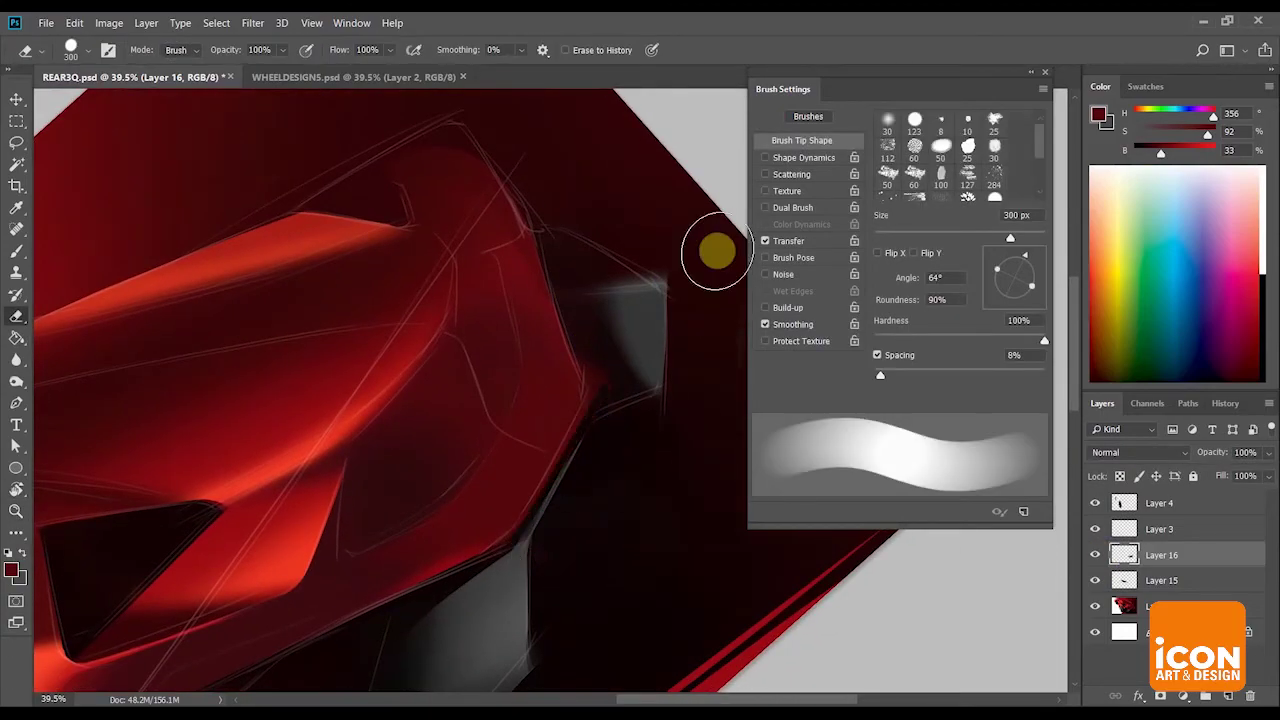
{"action": "left_click_drag", "start_coordinate": [543, 555], "coordinate": [616, 419]}
{"action": "mouse_move", "coordinate": [529, 566]}
{"action": "left_mouse_down"}
{"action": "mouse_move", "coordinate": [641, 362]}
{"action": "mouse_move", "coordinate": [674, 374]}
{"action": "left_mouse_up"}
Lock Layer 16's transparent pixels and sample the bright orange-red highlight for a 400 px brush.
{"action": "key", "text": "r"}
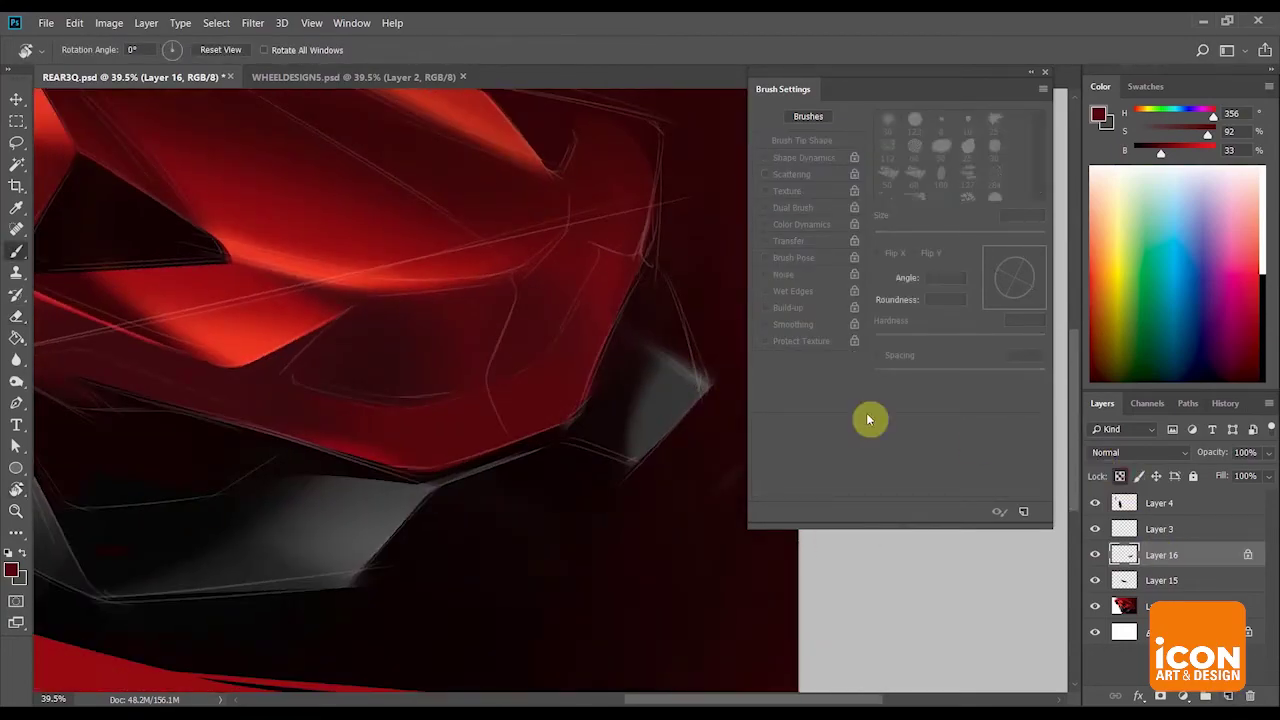
{"action": "key", "text": "b"}
{"action": "left_click", "coordinate": [309, 263], "text": "alt"}
{"action": "key", "text": "["}
Try bright red highlight strokes across the lower rear body corner with the 400 px brush, undoing the misplaced ones.
{"action": "left_click_drag", "start_coordinate": [714, 465], "coordinate": [600, 368]}
{"action": "key", "text": "ctrl+z"}
{"action": "left_click_drag", "start_coordinate": [713, 477], "coordinate": [580, 355]}
{"action": "left_click_drag", "start_coordinate": [568, 311], "coordinate": [648, 438]}
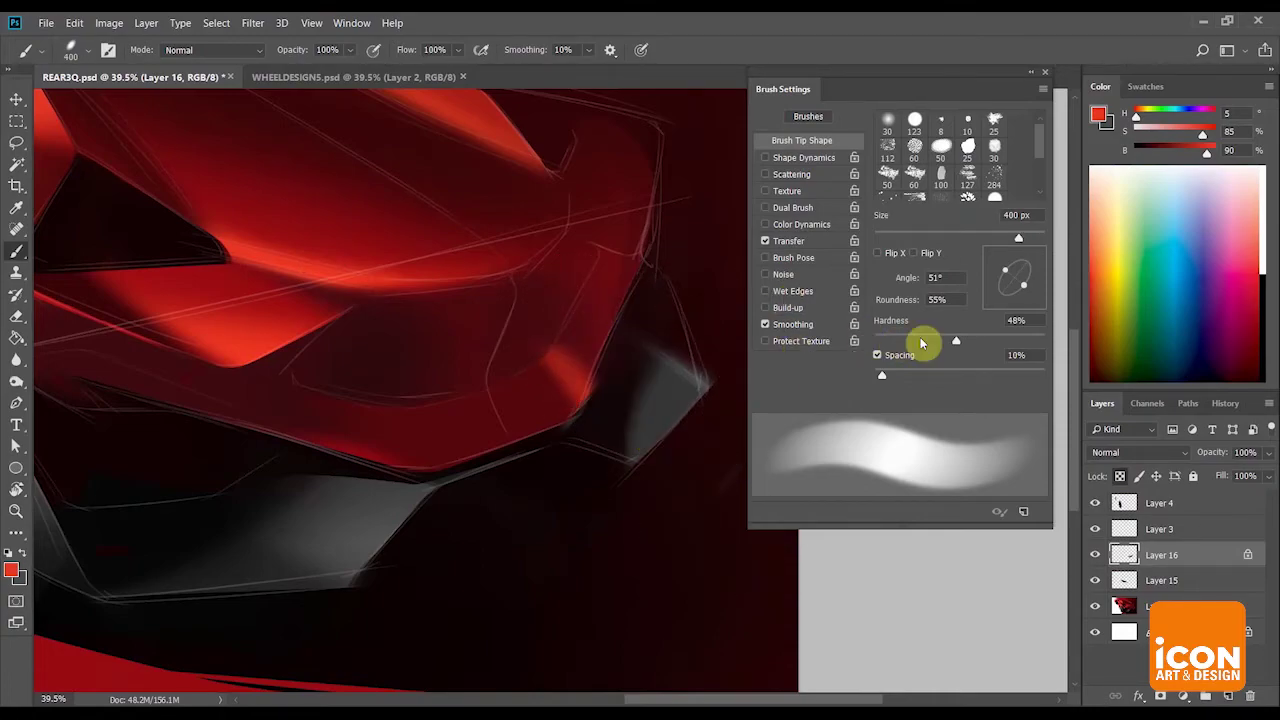
{"action": "key", "text": "ctrl+z"}
{"action": "mouse_move", "coordinate": [755, 528]}
{"action": "left_mouse_down"}
{"action": "mouse_move", "coordinate": [546, 330]}
{"action": "mouse_move", "coordinate": [720, 431]}
{"action": "left_mouse_up"}
{"action": "key", "text": "ctrl+z"}
Try extending the bright red highlight at the lower rear corner with another brush stroke.
{"action": "key", "text": "z"}
{"action": "mouse_move", "coordinate": [635, 249]}
{"action": "left_mouse_down"}
{"action": "mouse_move", "coordinate": [586, 243]}
{"action": "mouse_move", "coordinate": [609, 341]}
{"action": "left_mouse_up"}
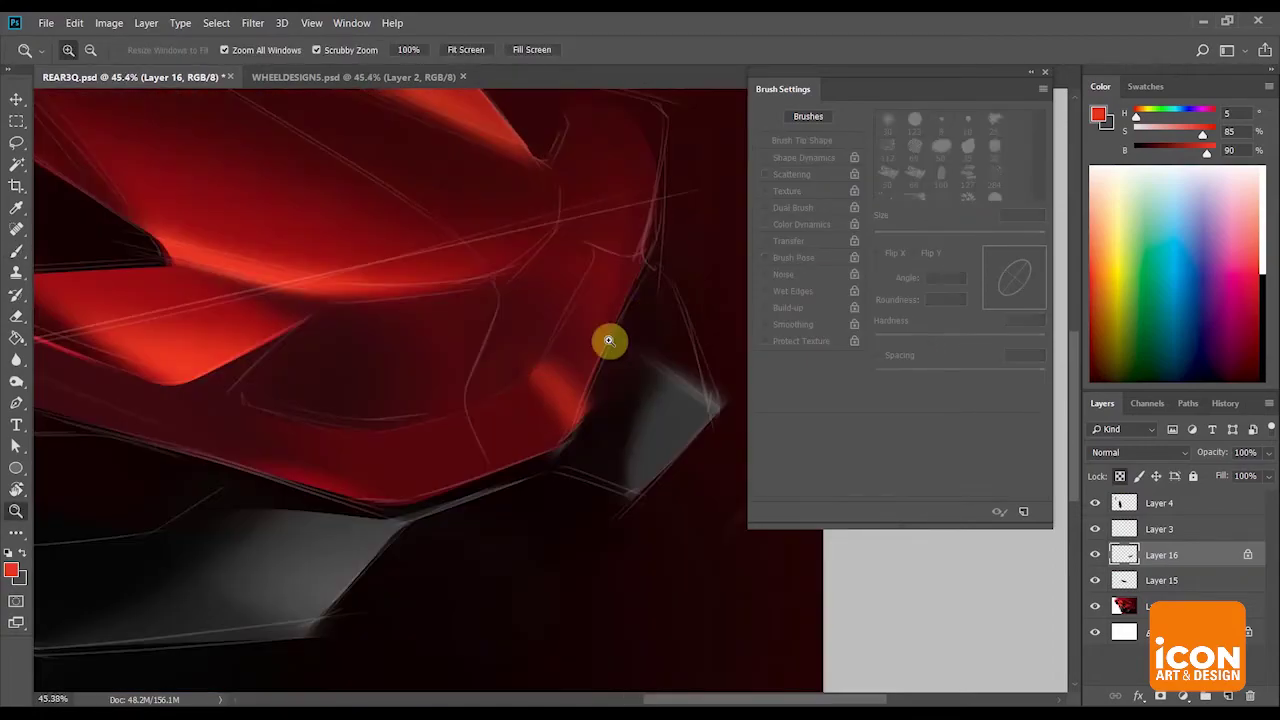
{"action": "key", "text": "b"}
{"action": "left_click_drag", "start_coordinate": [548, 385], "coordinate": [690, 521]}
{"action": "key", "text": "z"}
{"action": "mouse_move", "coordinate": [610, 304]}
{"action": "left_mouse_down"}
{"action": "mouse_move", "coordinate": [534, 270]}
{"action": "mouse_move", "coordinate": [586, 303]}
{"action": "left_mouse_up"}
Revert the highlight strokes by returning the document history to the transparency lock.
{"action": "left_click", "coordinate": [1223, 403]}
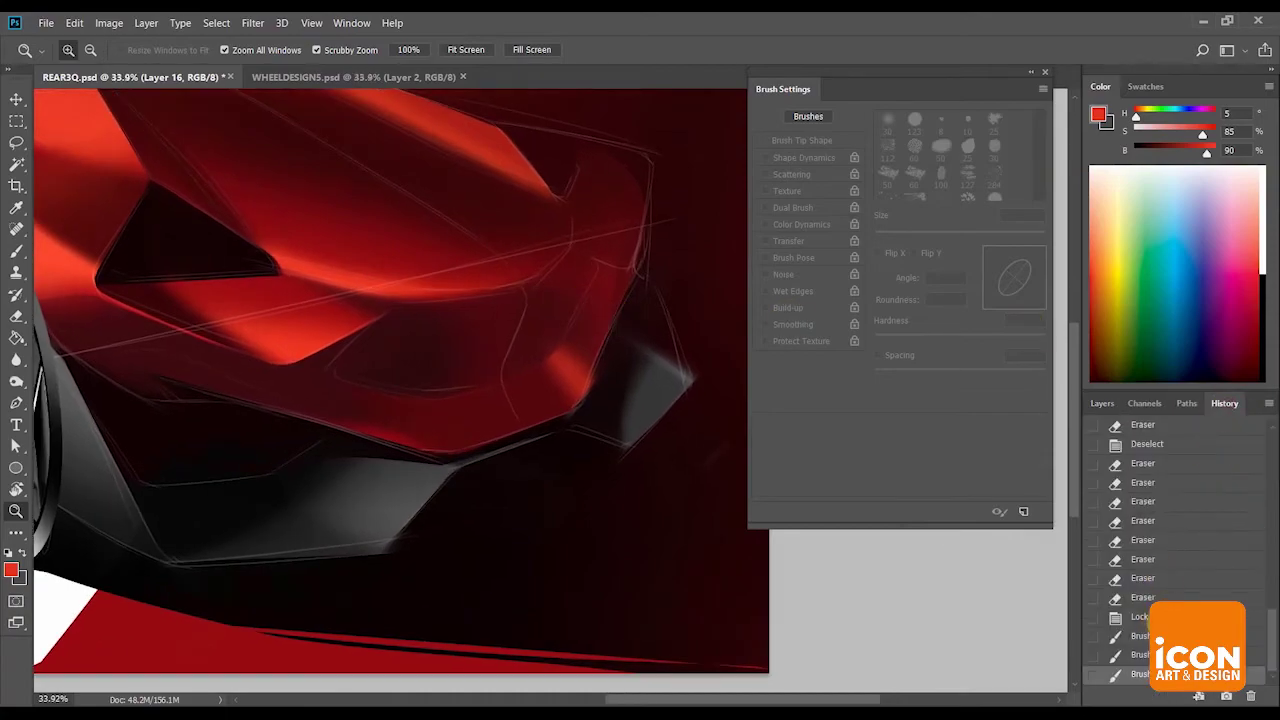
{"action": "left_click", "coordinate": [1140, 617]}
{"action": "left_click", "coordinate": [1104, 403]}
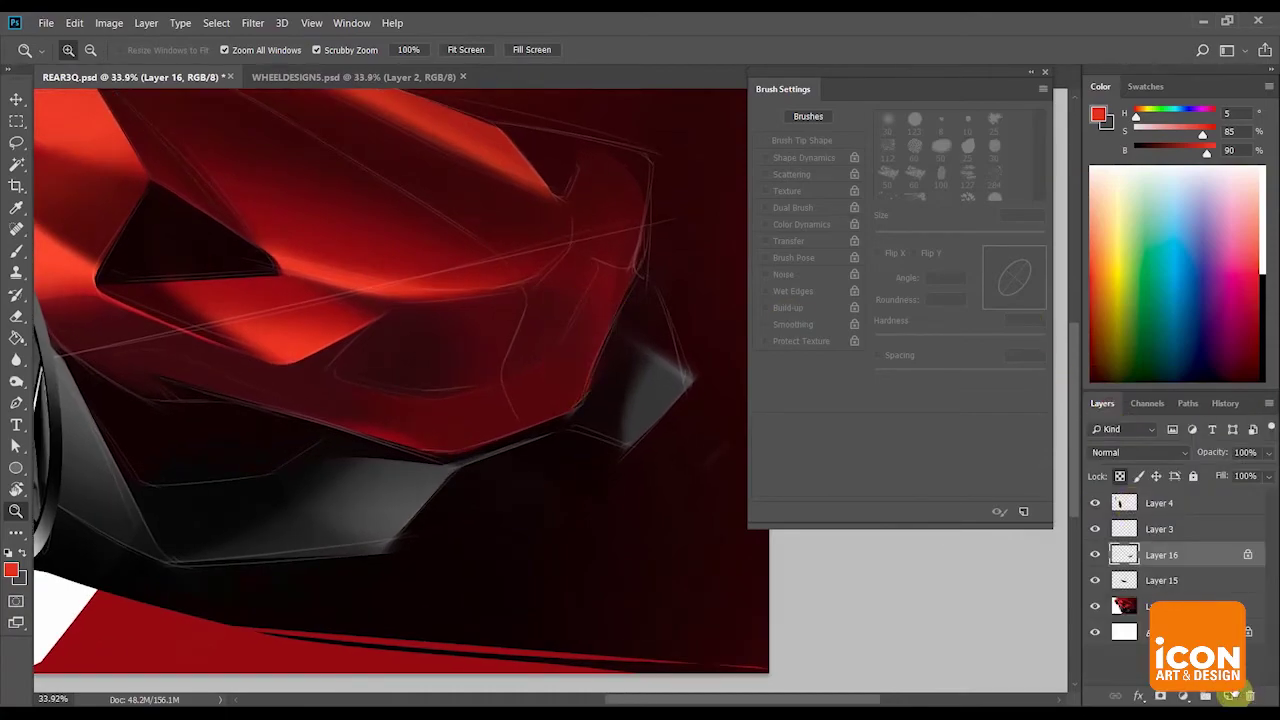
Paint a bright red glow over the lower rear corner on a new layer with a 500 px brush at 26% hardness.
{"action": "left_click", "coordinate": [1230, 695]}
{"action": "left_click_drag", "start_coordinate": [646, 402], "coordinate": [579, 430]}
{"action": "key", "text": "b"}
{"action": "key", "text": "]"}
{"action": "left_click_drag", "start_coordinate": [500, 340], "coordinate": [620, 449]}
{"action": "key", "text": "ctrl+z"}
{"action": "left_click_drag", "start_coordinate": [509, 345], "coordinate": [534, 373]}
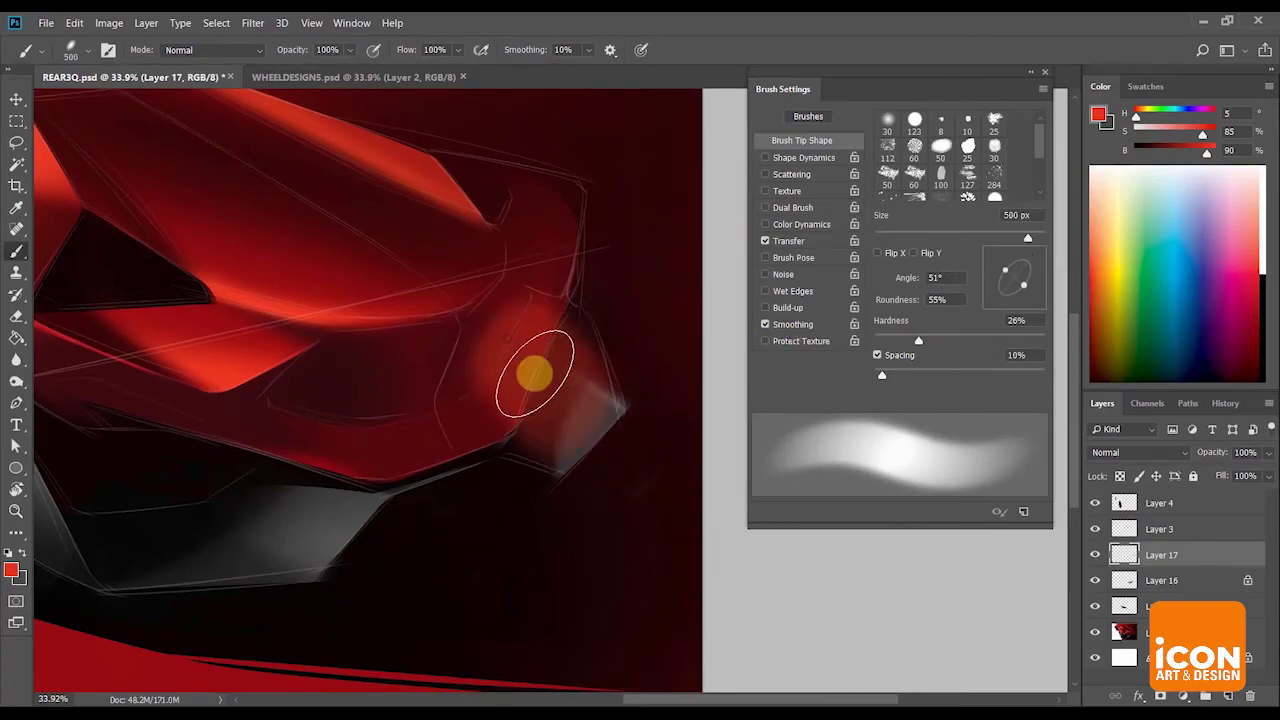
Soften the glow's upper and inner edges with a 500 px eraser, first at 0% and finally at 25% hardness.
{"action": "key", "text": "e"}
{"action": "left_click_drag", "start_coordinate": [928, 340], "coordinate": [875, 341]}
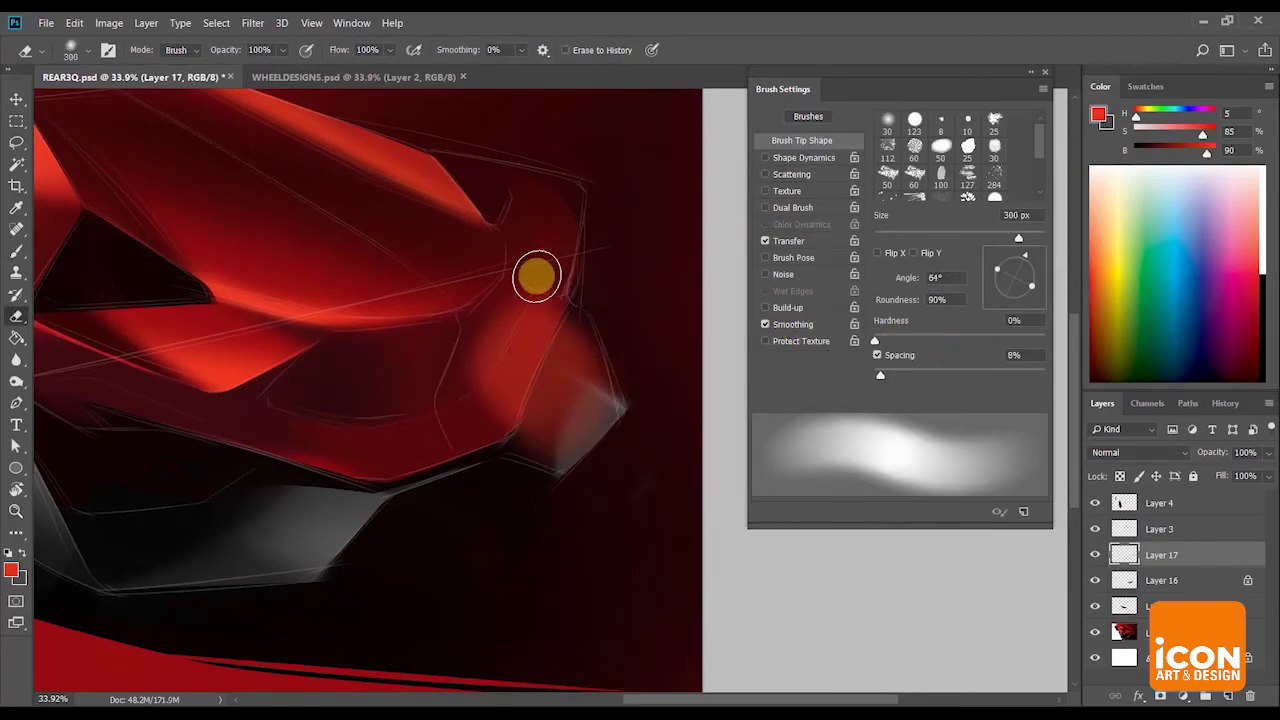
{"action": "left_click_drag", "start_coordinate": [475, 299], "coordinate": [626, 219]}
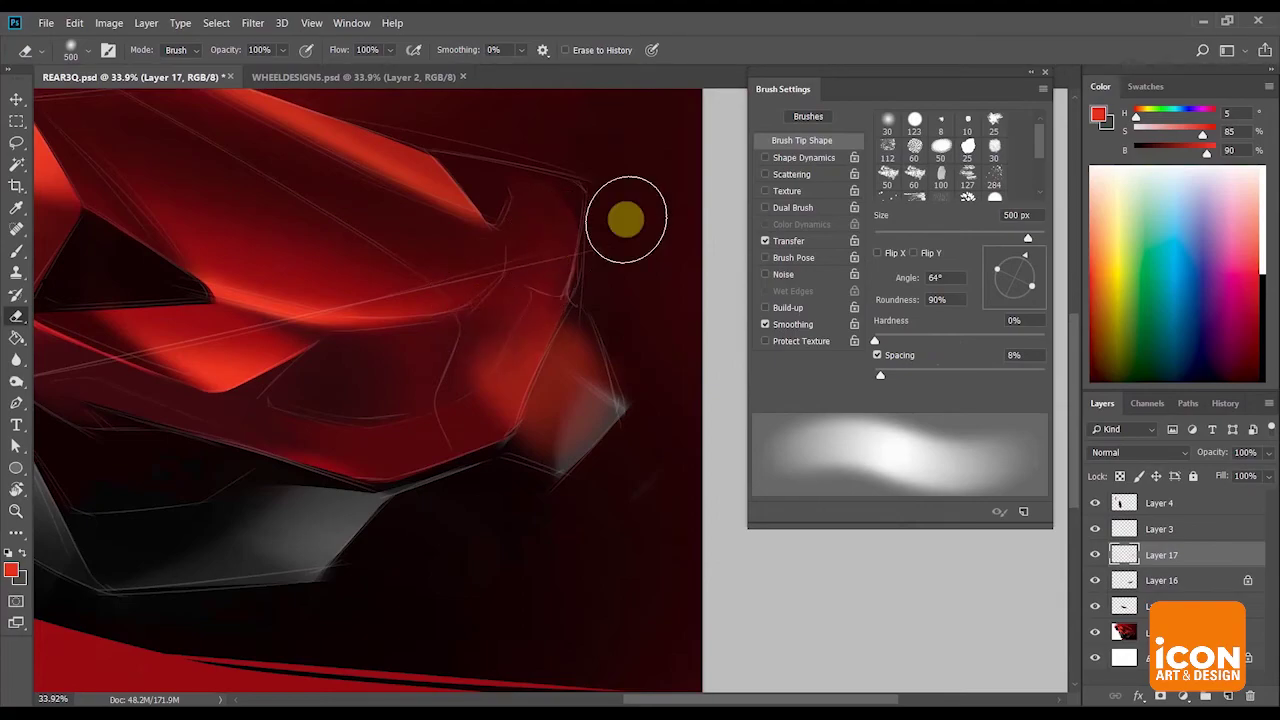
{"action": "left_click_drag", "start_coordinate": [1006, 338], "coordinate": [995, 334]}
{"action": "mouse_move", "coordinate": [475, 299]}
{"action": "left_mouse_down"}
{"action": "mouse_move", "coordinate": [466, 337]}
{"action": "mouse_move", "coordinate": [491, 253]}
{"action": "mouse_move", "coordinate": [443, 243]}
{"action": "mouse_move", "coordinate": [506, 296]}
{"action": "mouse_move", "coordinate": [489, 319]}
{"action": "left_mouse_up"}
{"action": "left_click", "coordinate": [917, 334]}
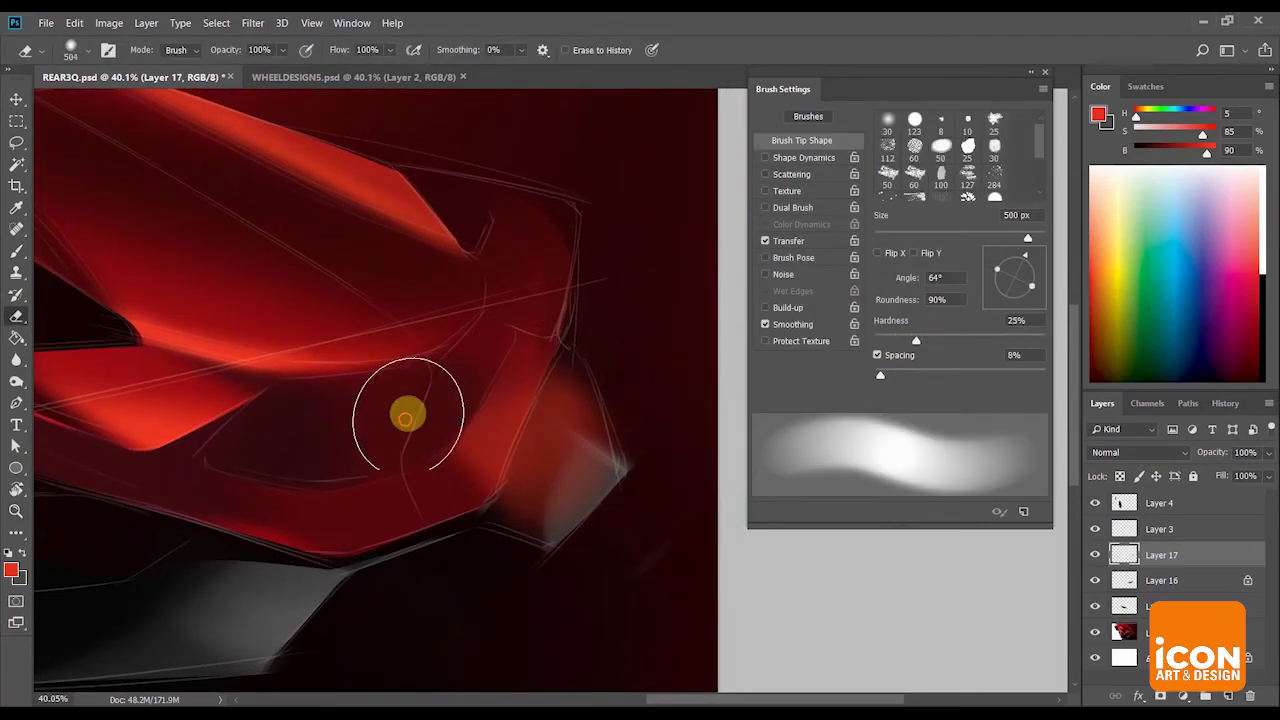
{"action": "left_click_drag", "start_coordinate": [408, 414], "coordinate": [450, 408]}
Clear the red glow from the grey part outside the body edge with a 504 px eraser at 100% hardness.
{"action": "mouse_move", "coordinate": [518, 312]}
{"action": "left_mouse_down"}
{"action": "mouse_move", "coordinate": [503, 291]}
{"action": "mouse_move", "coordinate": [674, 320]}
{"action": "mouse_move", "coordinate": [657, 377]}
{"action": "left_mouse_up"}
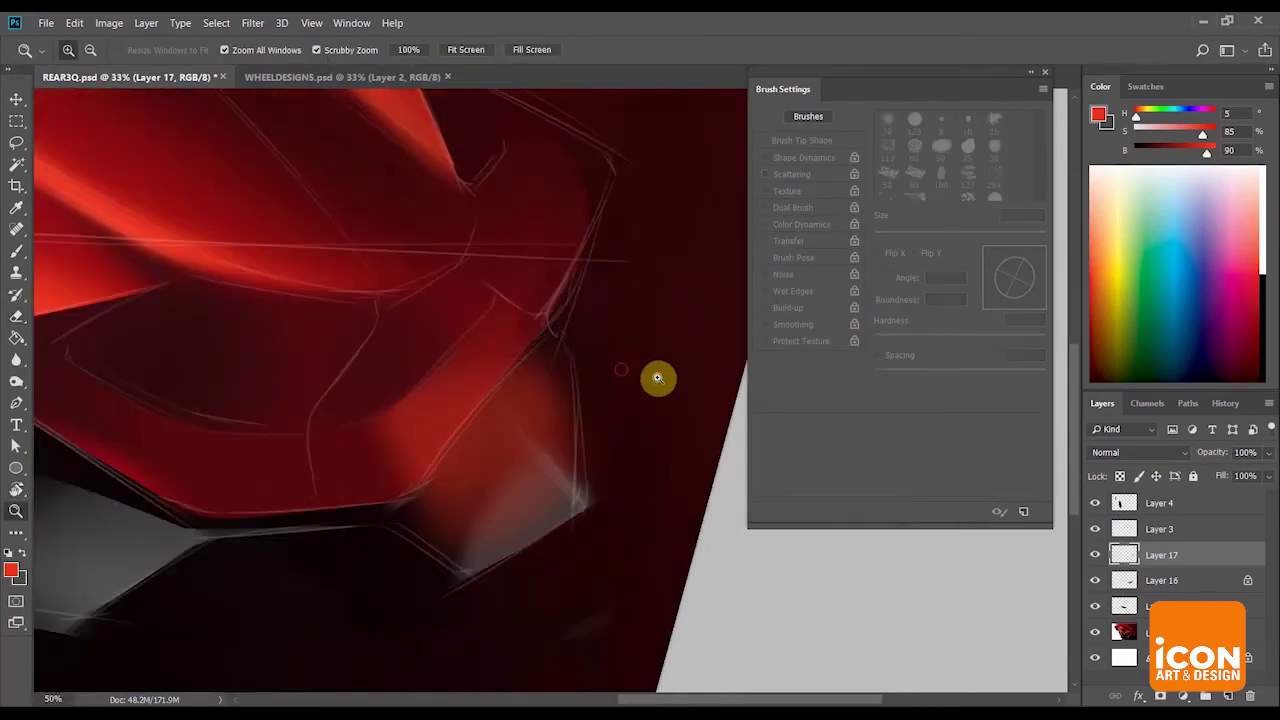
{"action": "key", "text": "e"}
{"action": "left_click", "coordinate": [1044, 340]}
{"action": "left_click_drag", "start_coordinate": [617, 443], "coordinate": [480, 534]}
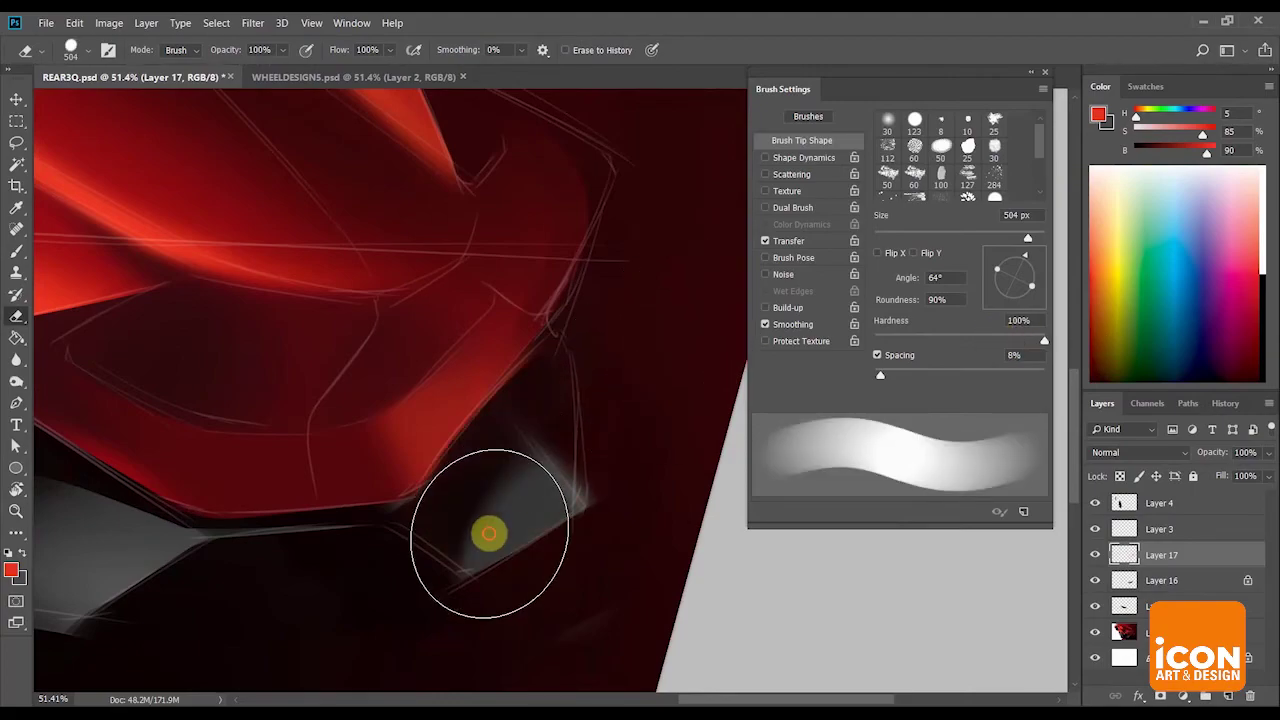
Flip the canvas horizontally.
{"action": "key", "text": "z"}
{"action": "left_click_drag", "start_coordinate": [557, 377], "coordinate": [430, 380]}
{"action": "key", "text": "r"}
{"action": "left_click_drag", "start_coordinate": [696, 326], "coordinate": [681, 292]}
{"action": "key", "text": "z"}
{"action": "left_click", "coordinate": [681, 292]}
{"action": "left_click", "coordinate": [110, 20]}
{"action": "left_click", "coordinate": [318, 240]}
Soften the rear corner highlight with a 600 px eraser at 34% hardness.
{"action": "key", "text": "r"}
{"action": "left_click_drag", "start_coordinate": [603, 189], "coordinate": [543, 306]}
{"action": "key", "text": "e"}
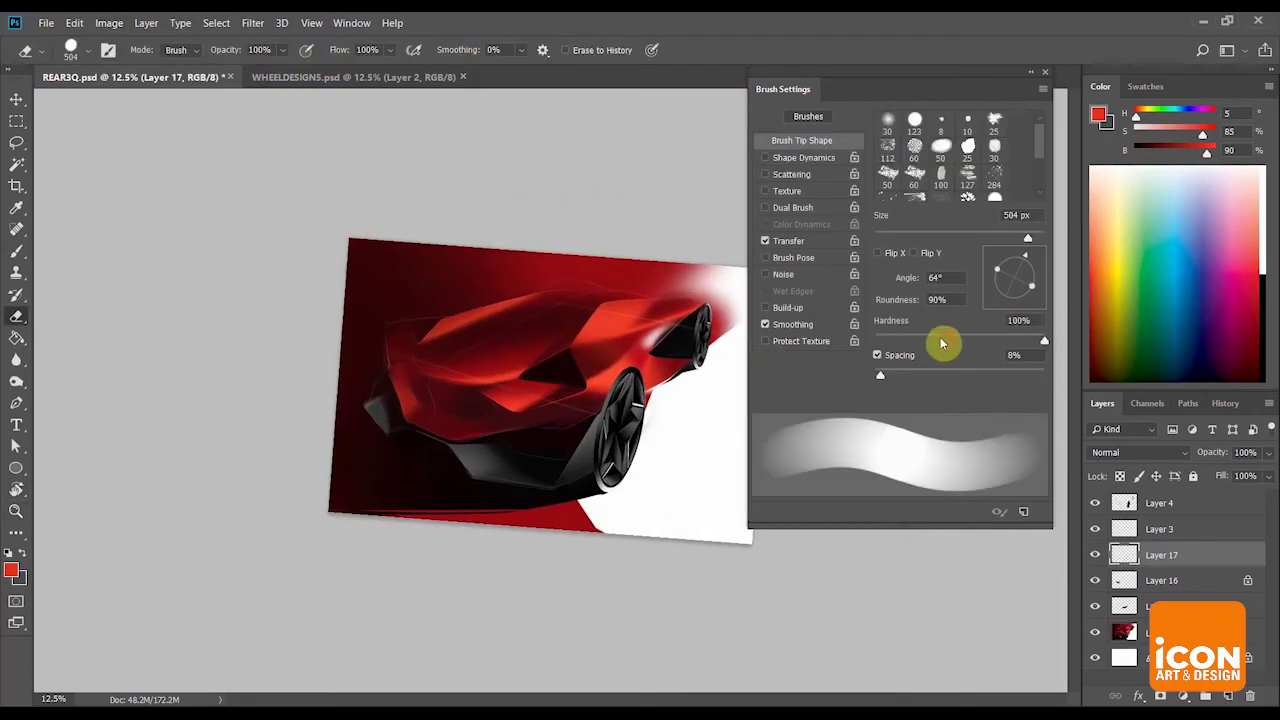
{"action": "left_click_drag", "start_coordinate": [941, 343], "coordinate": [933, 341]}
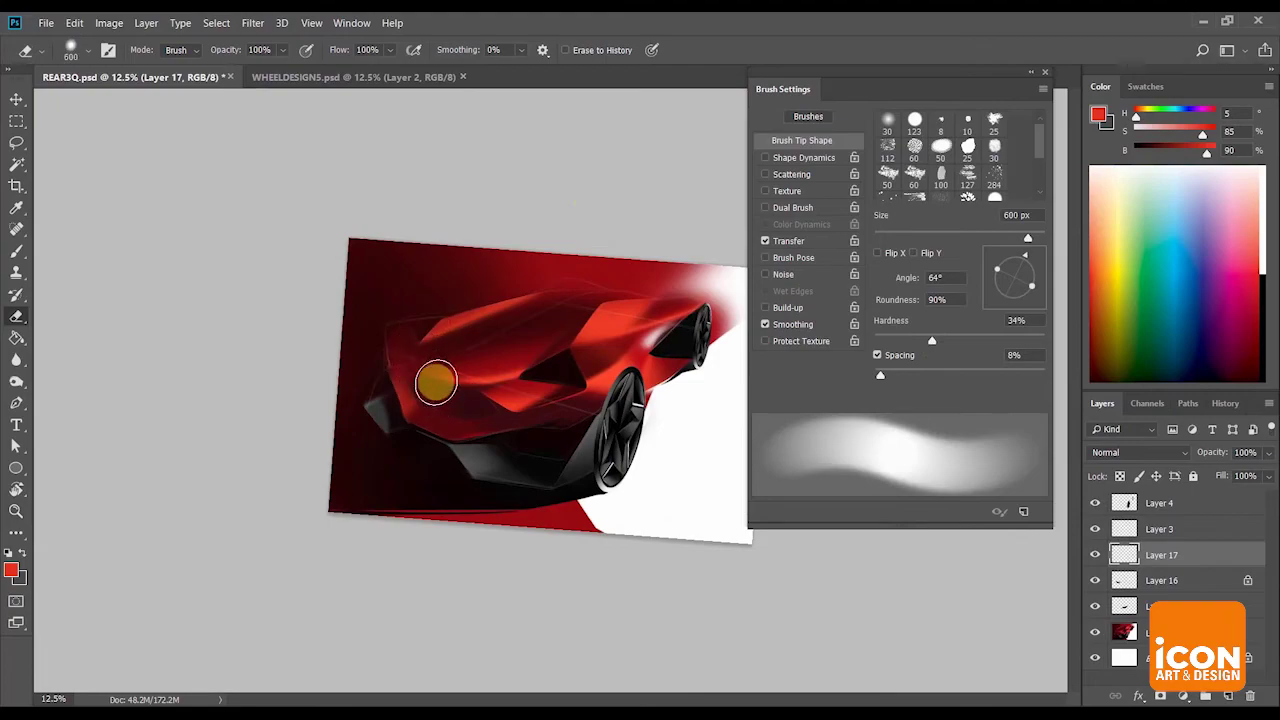
{"action": "key", "text": "ctrl+minus"}
Merge the shading layers down into Layer 14.
{"action": "key", "text": "z"}
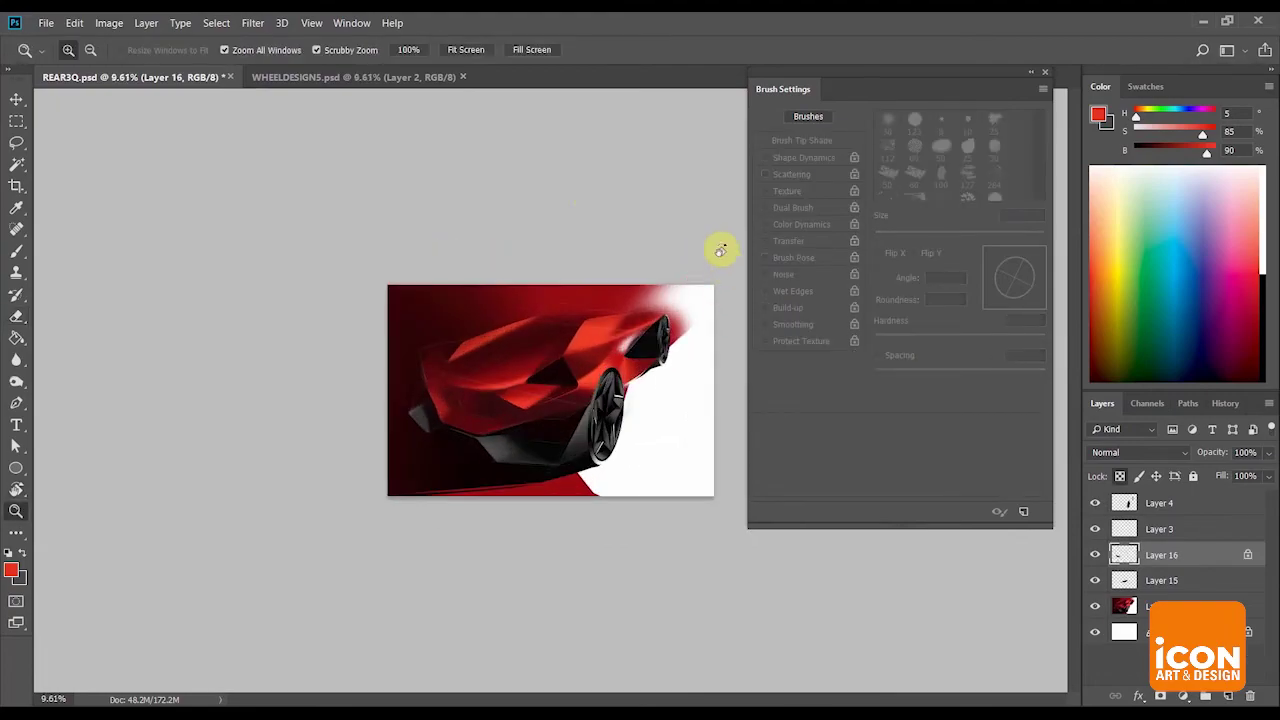
{"action": "left_click_drag", "start_coordinate": [720, 250], "coordinate": [670, 230]}
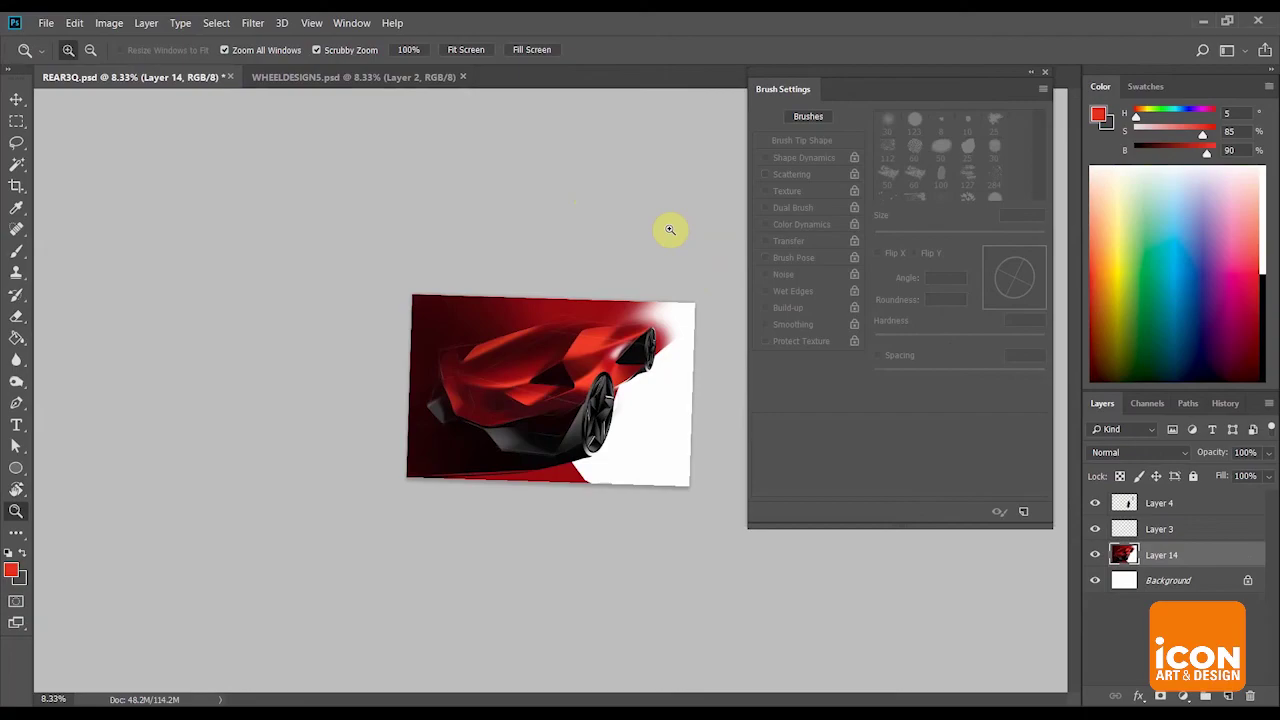
{"action": "left_click_drag", "start_coordinate": [602, 316], "coordinate": [585, 317]}
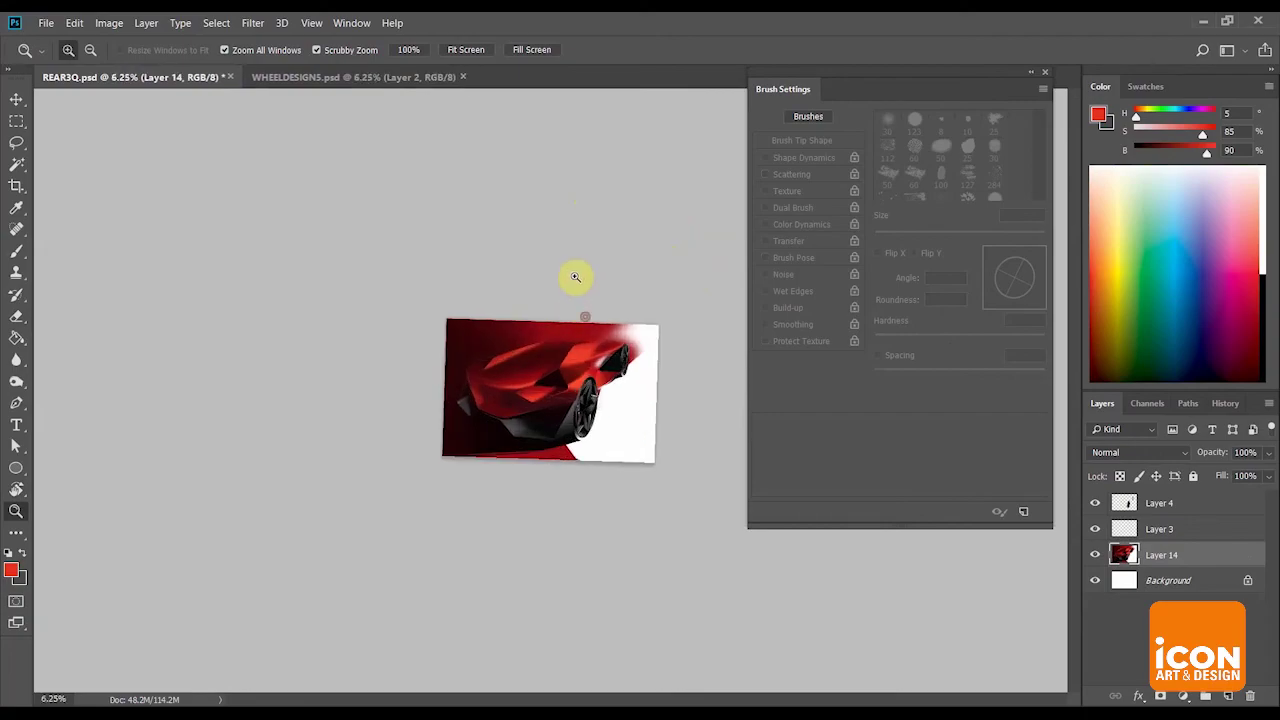
{"action": "double_click", "coordinate": [584, 283]}
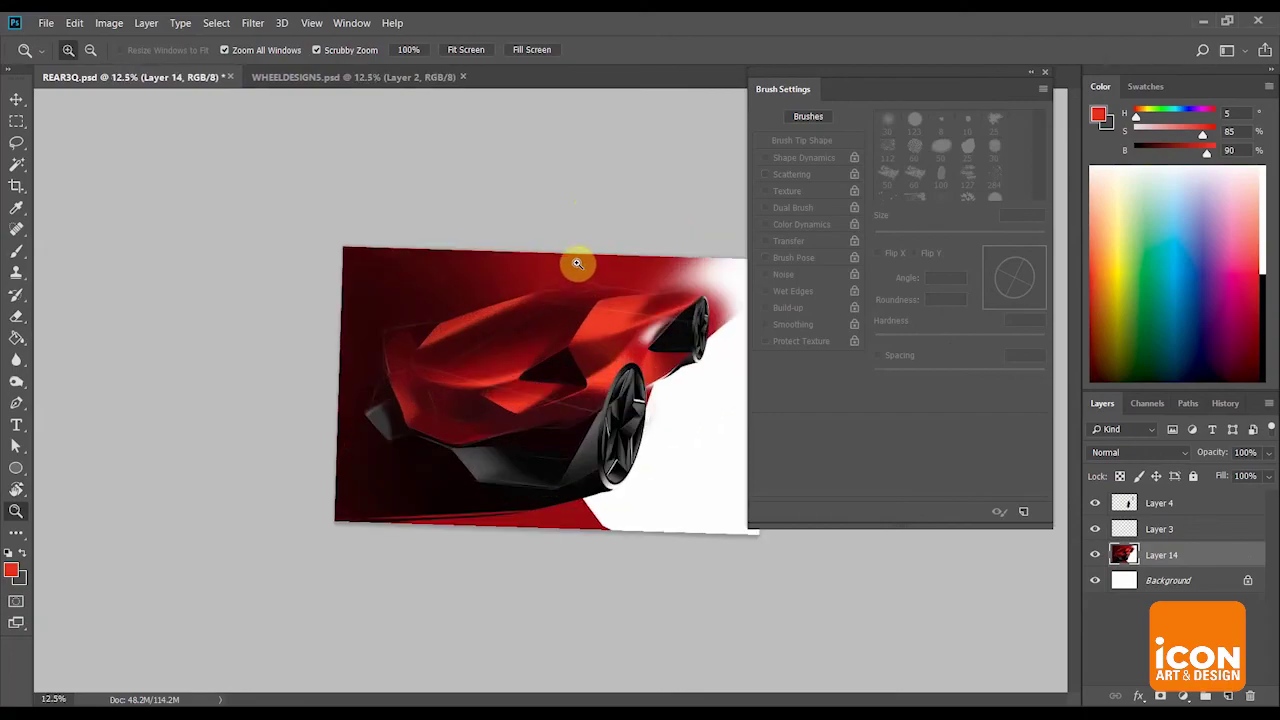